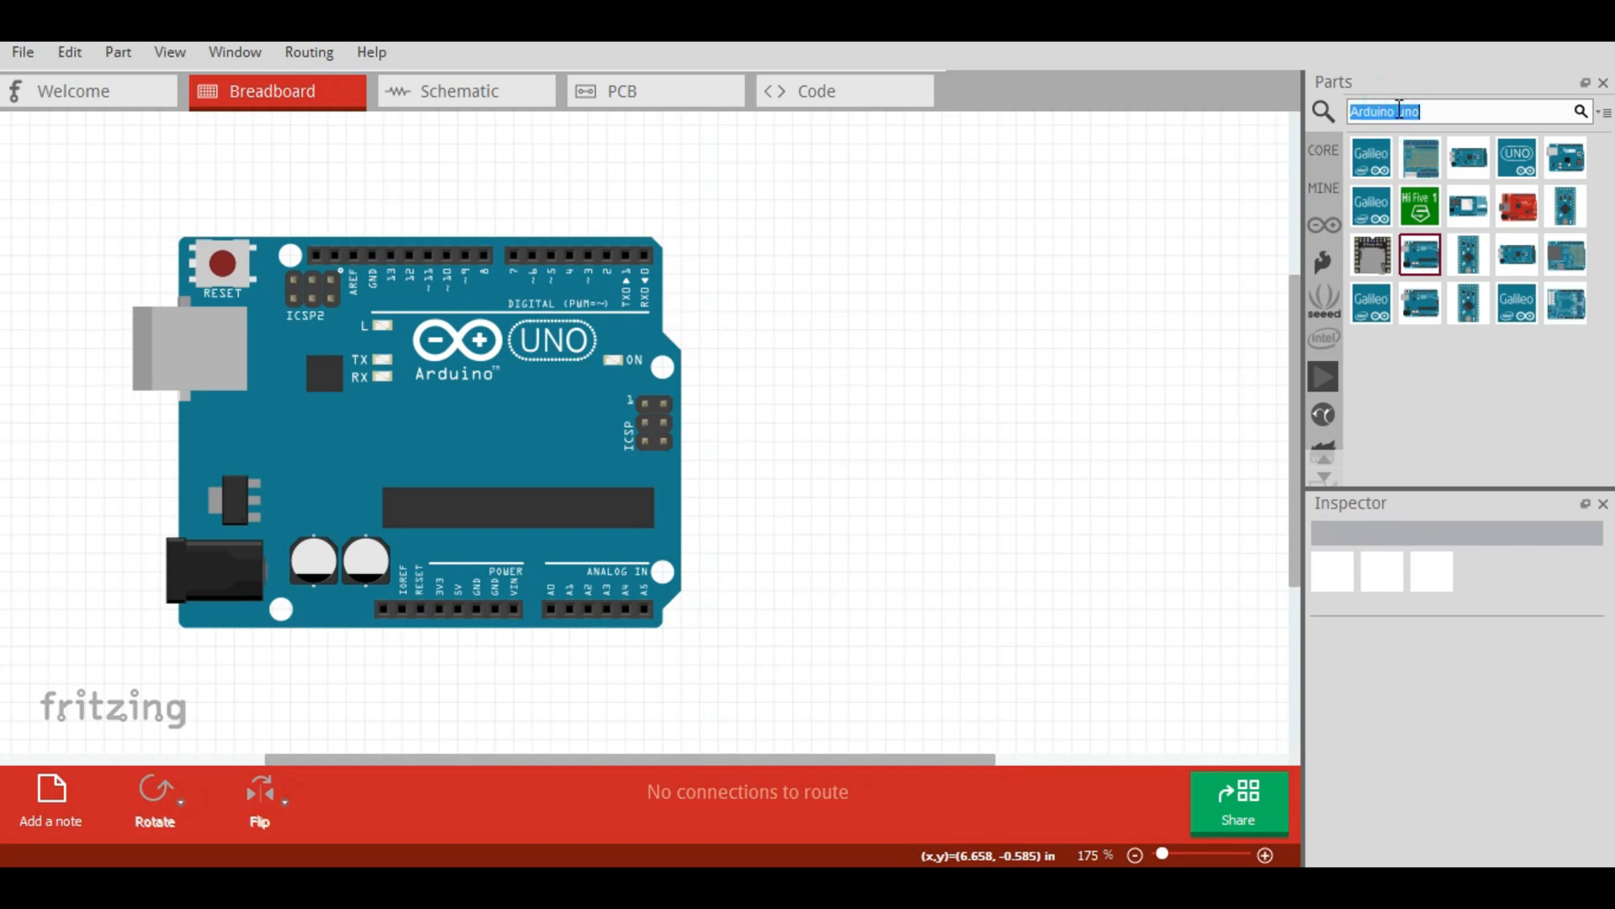
Find the RHT humidity sensor among the parts and place it right of the Arduino Uno.
type("3")
key("Return")
left_click(1373, 158)
left_click_drag(1373, 158, 963, 239)
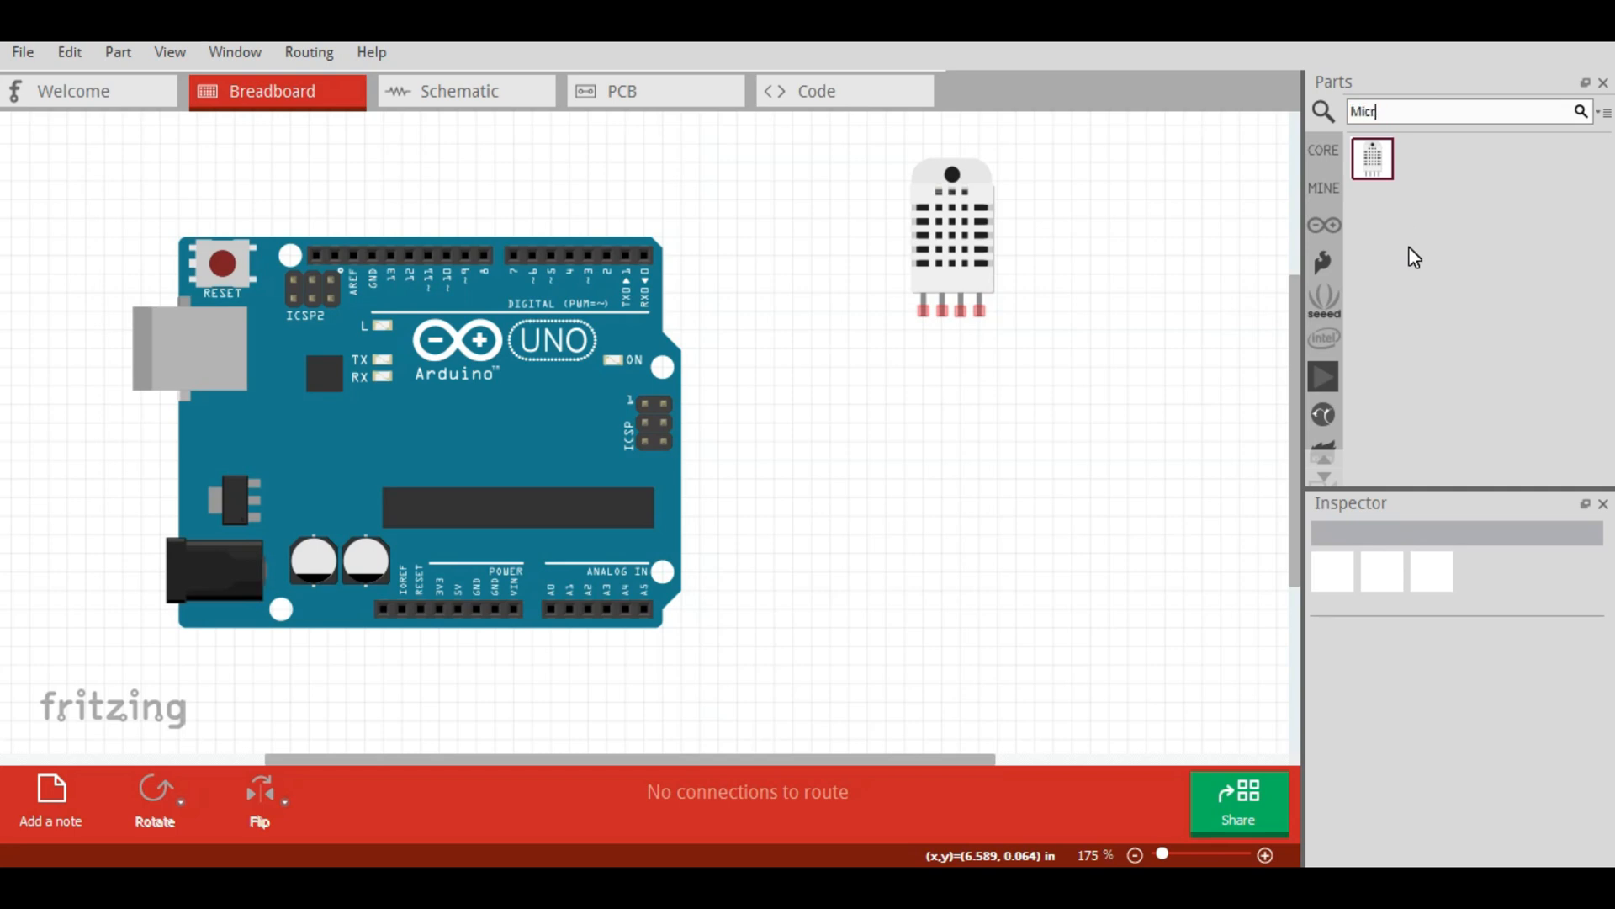
Find a module with the search "MicroSd card", place it below the humidity sensor and rotate it to -90 degrees.
type("ard")
key("Return")
left_click_drag(1373, 207, 1010, 472)
left_click(154, 793)
Line up the Arduino, microSD module and humidity sensor side by side, with the microSD module rotated to -180 degrees.
left_click_drag(952, 252, 1174, 252)
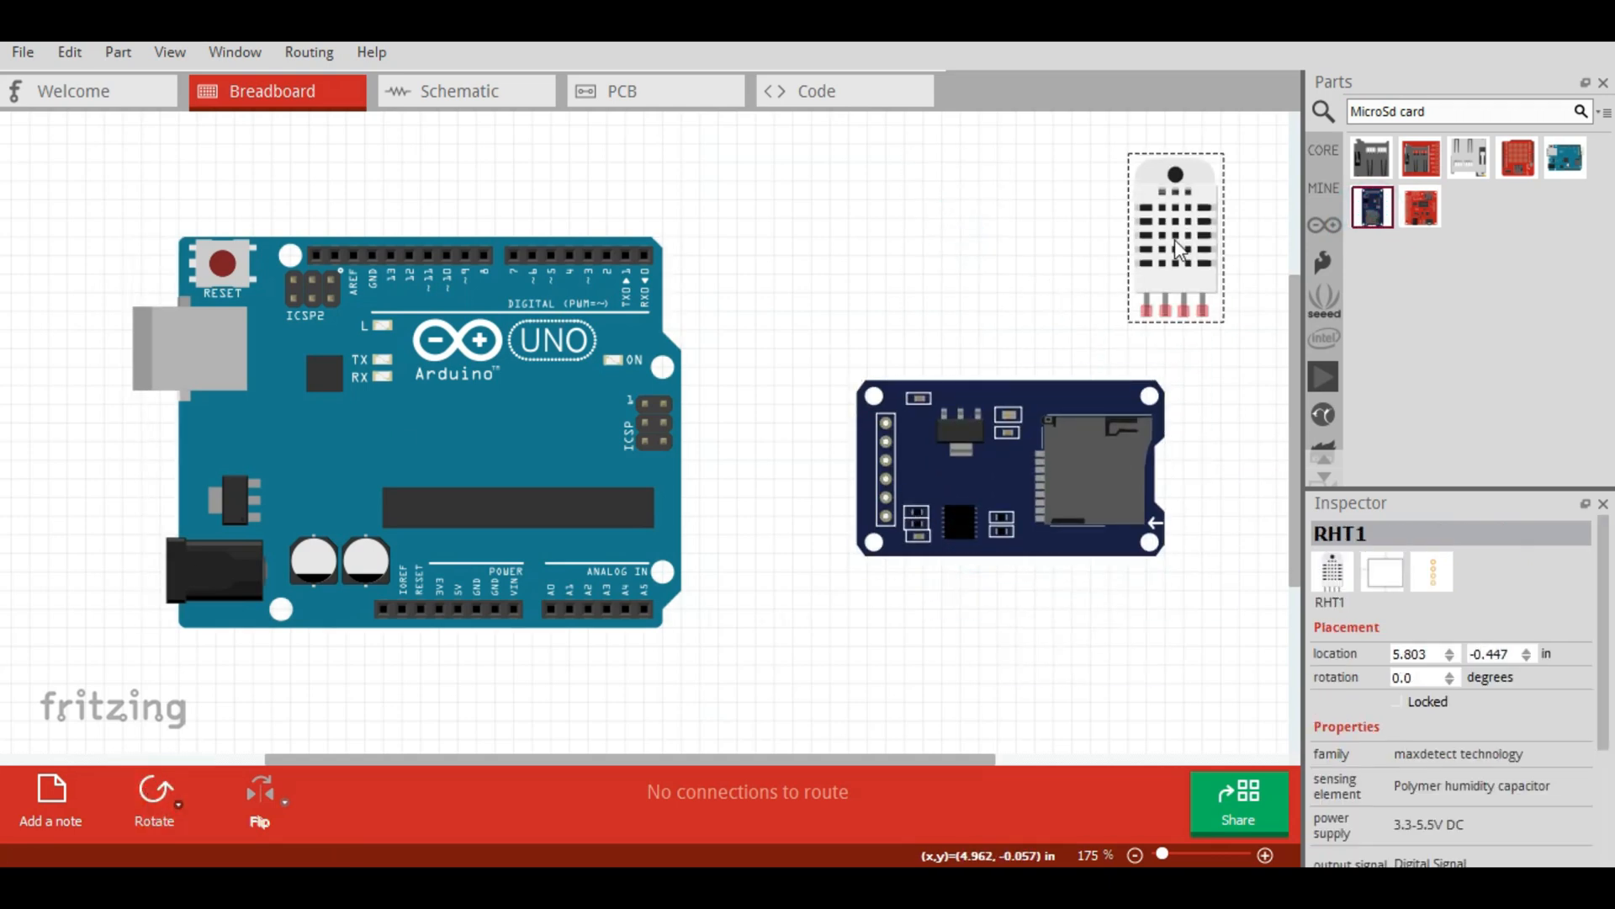
left_click_drag(1049, 465, 917, 278)
left_click(471, 438)
left_click_drag(471, 437, 434, 438)
left_click(883, 313)
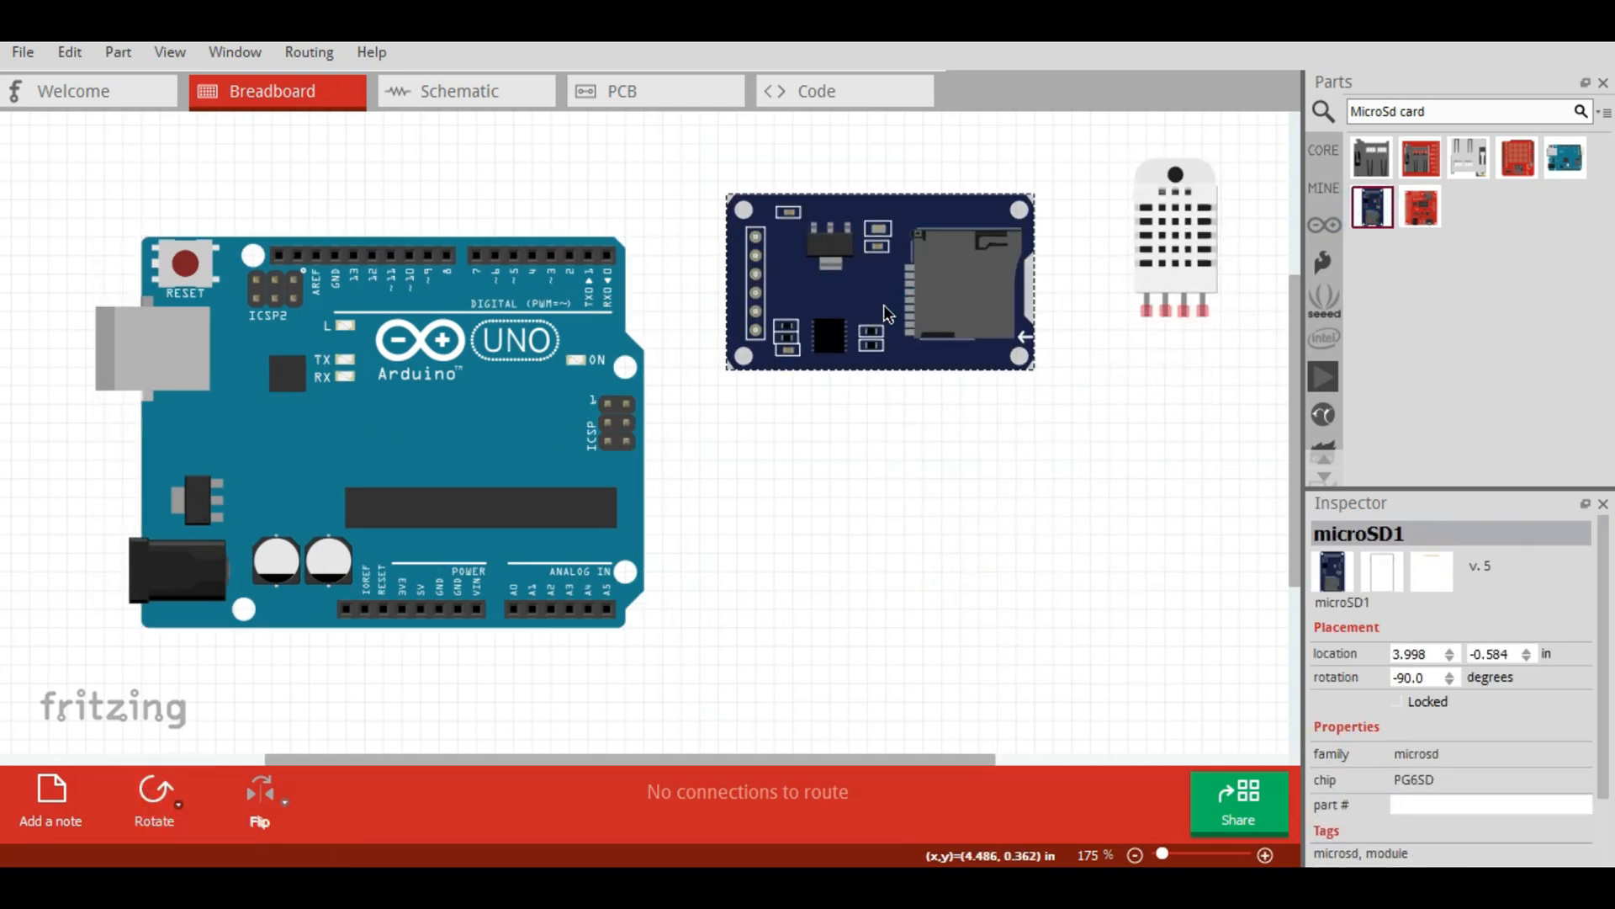
left_click(154, 793)
left_click_drag(883, 290, 897, 307)
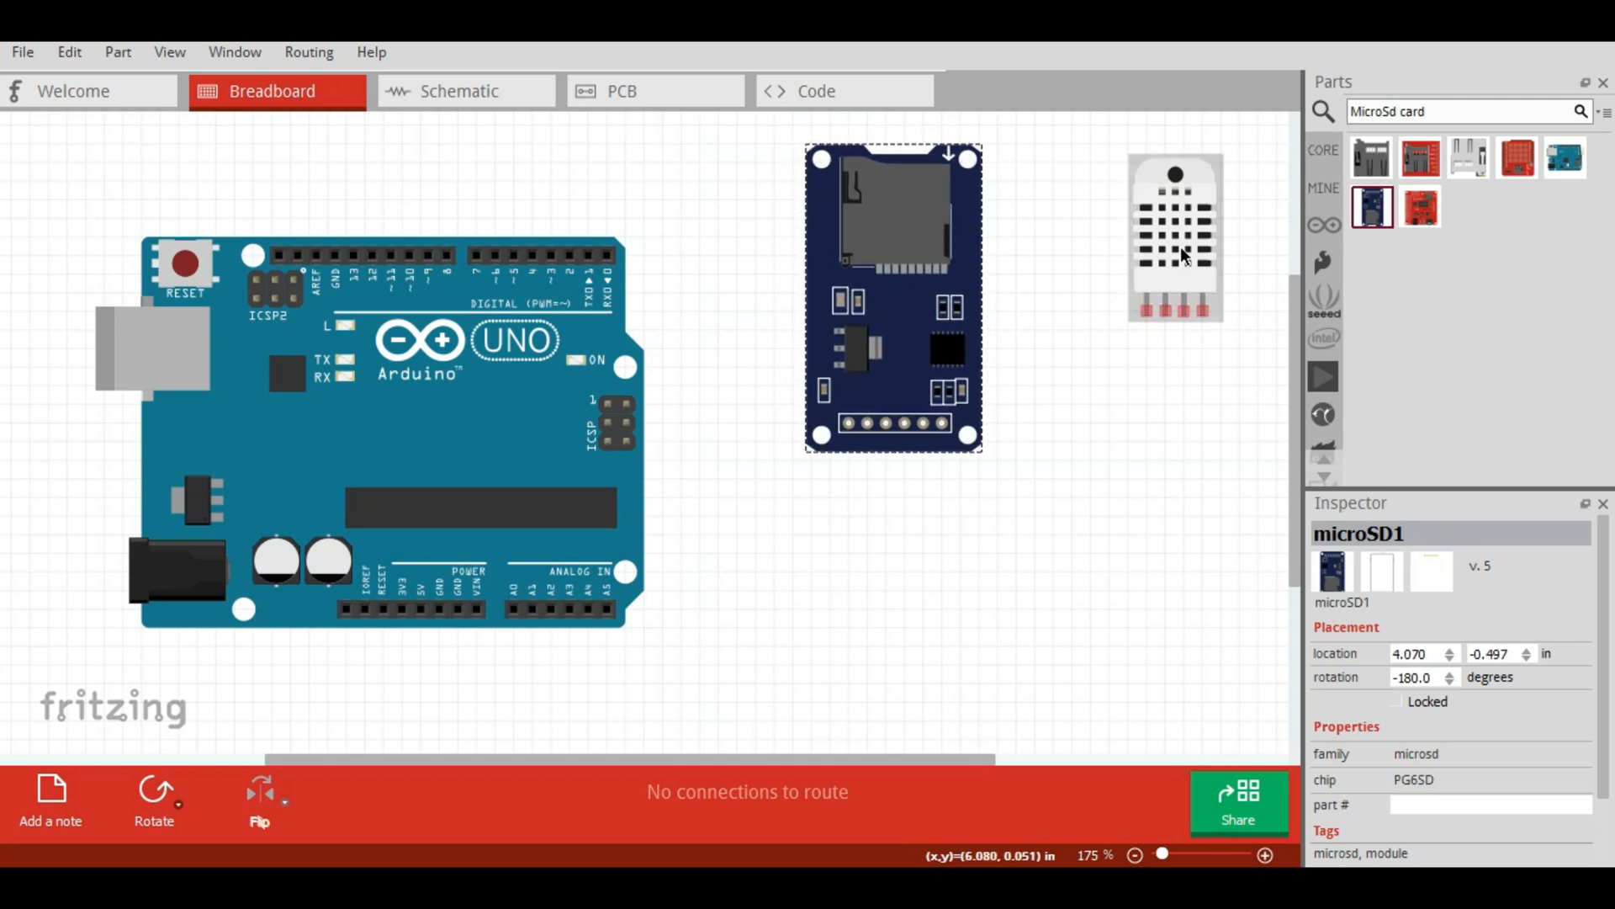
left_click_drag(1182, 255, 1144, 274)
Find a part with the search "mini breadboard" and place the mini breadboard below the microSD module.
left_click(1463, 107)
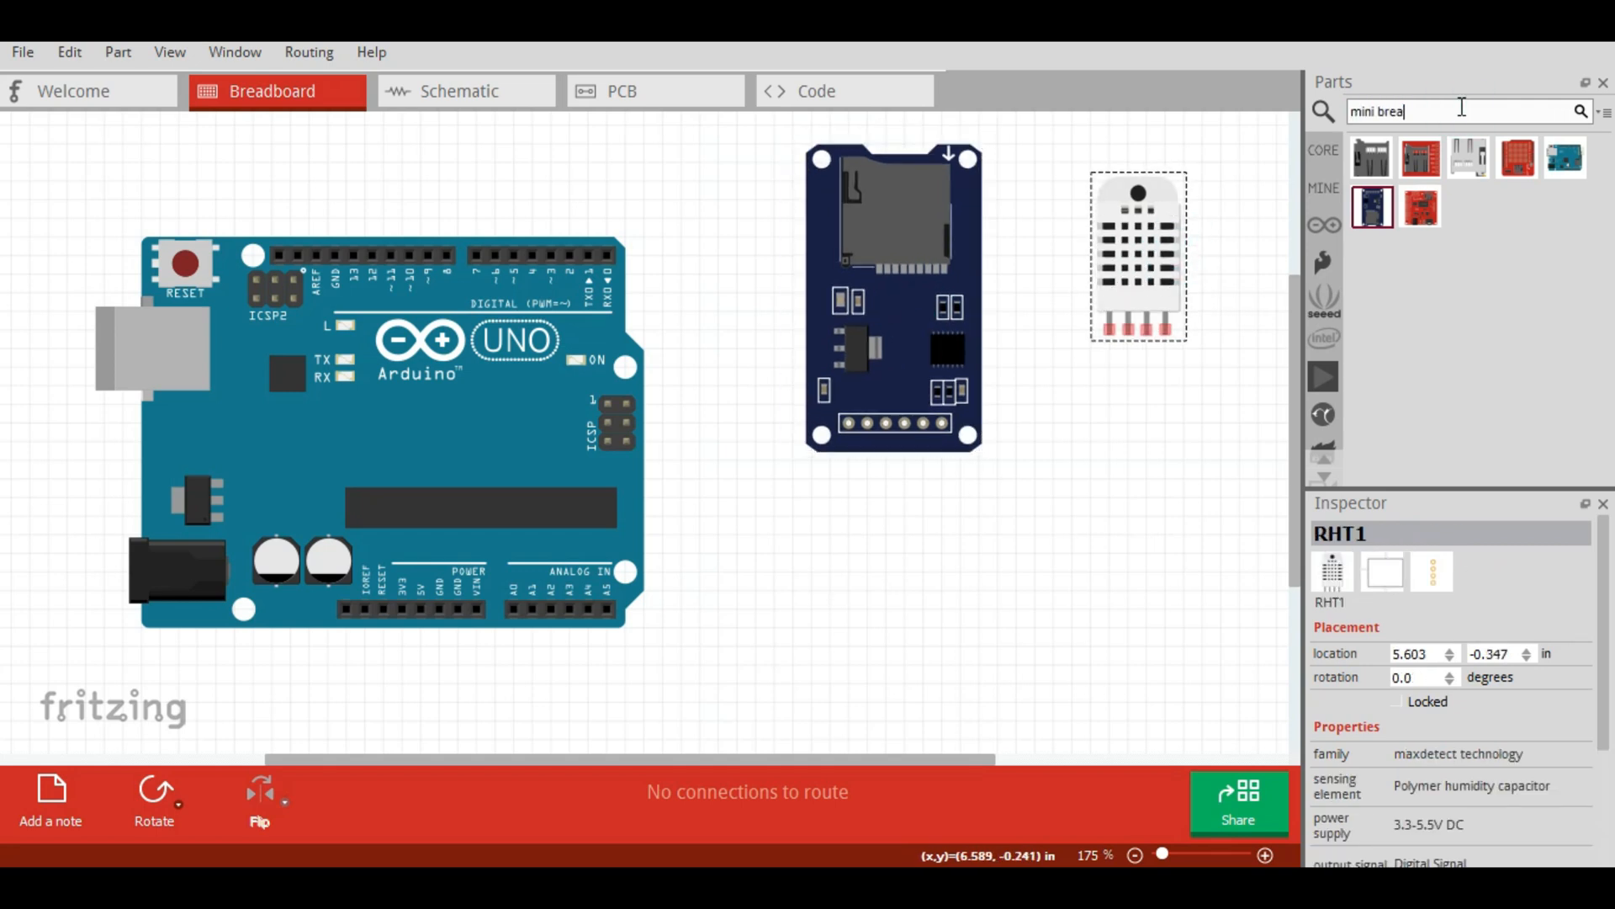
type("mini breadboard")
key("Return")
left_click(1565, 210)
left_click_drag(899, 570, 926, 617)
Move the microSD module and breadboard up slightly and shift the humidity sensor closer to the module.
mouse_move(916, 342)
left_mouse_down()
mouse_move(912, 316)
mouse_move(878, 311)
mouse_move(897, 326)
left_mouse_up()
left_click_drag(936, 597, 937, 542)
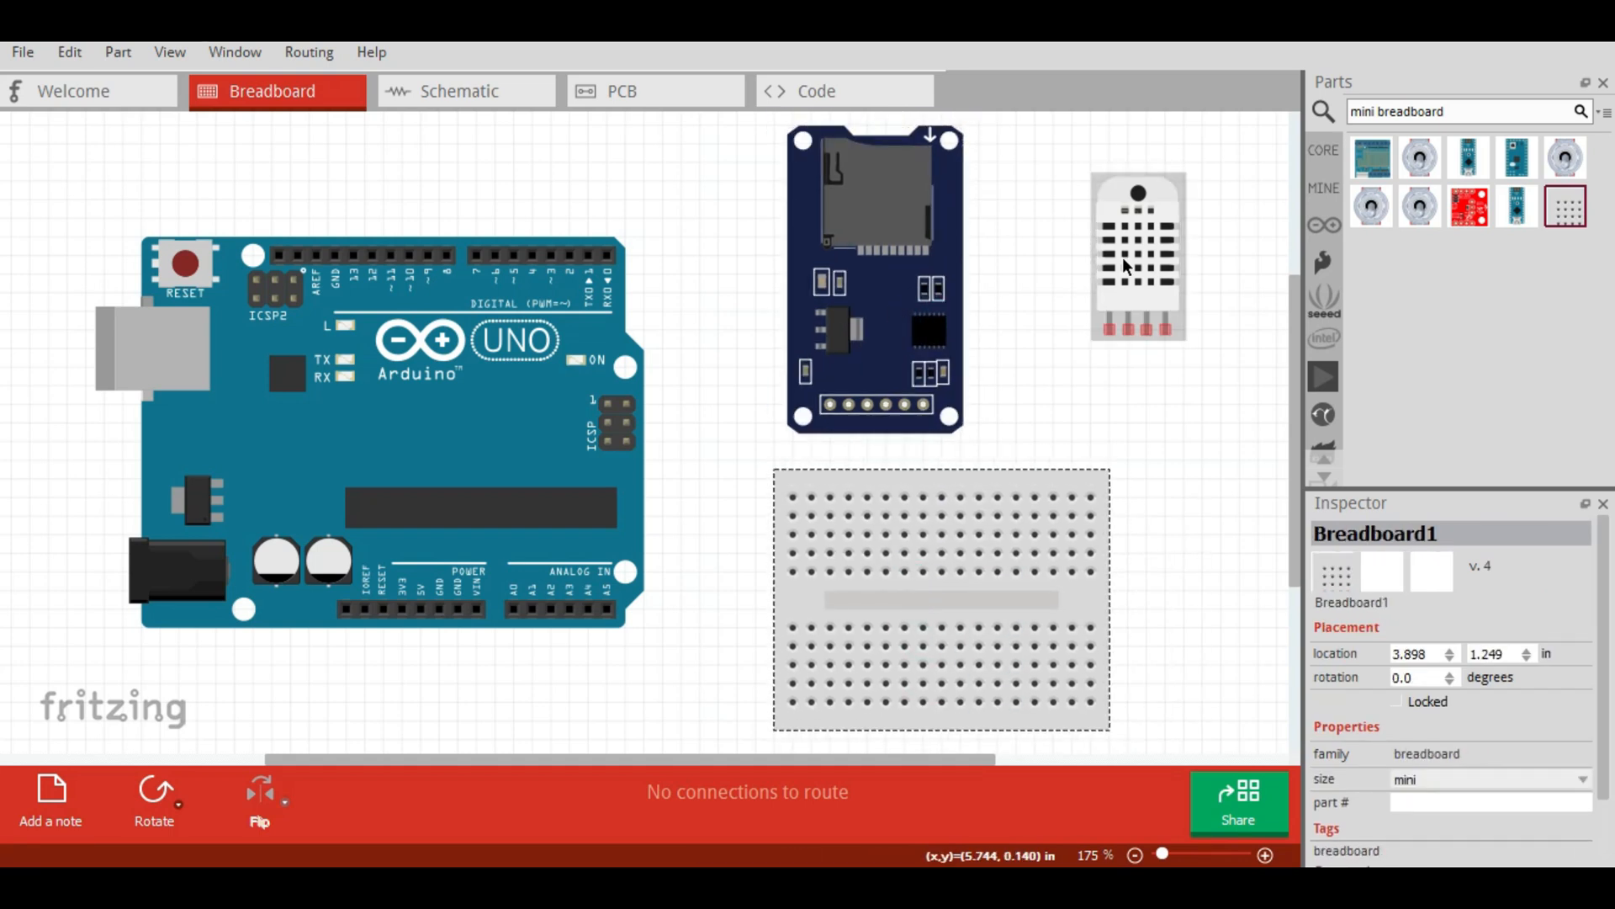
left_click_drag(1139, 269, 1083, 269)
left_click(1071, 396)
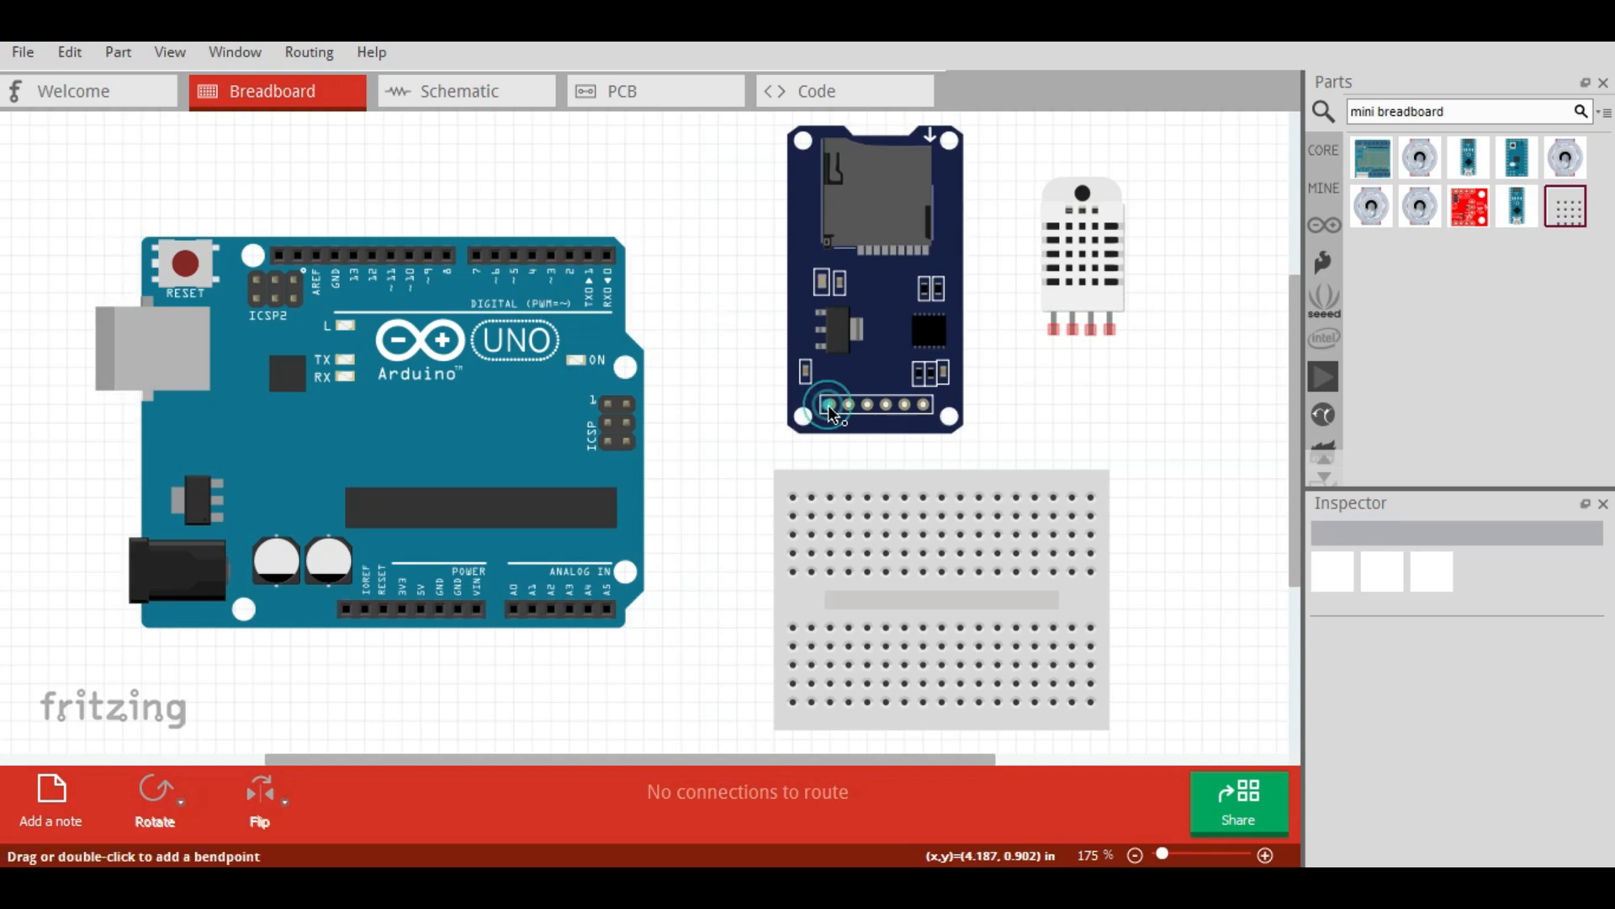
Wire the microSD module's first two pins to the breadboard's second and third columns, bending both wires at right angles.
left_click_drag(828, 406, 812, 496)
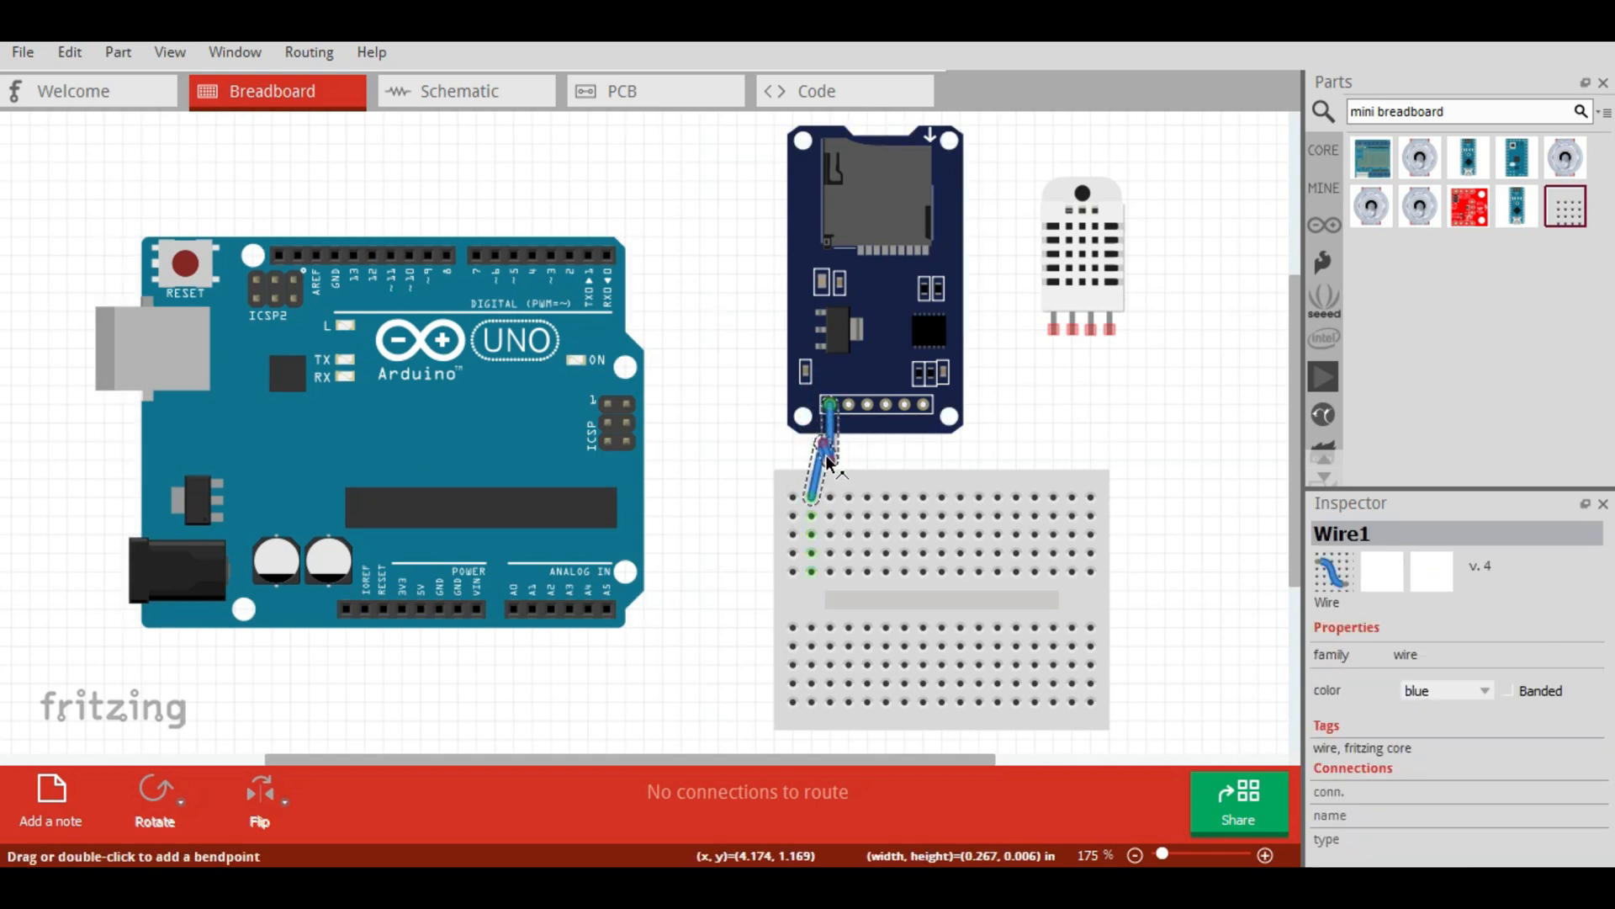
left_click(851, 451)
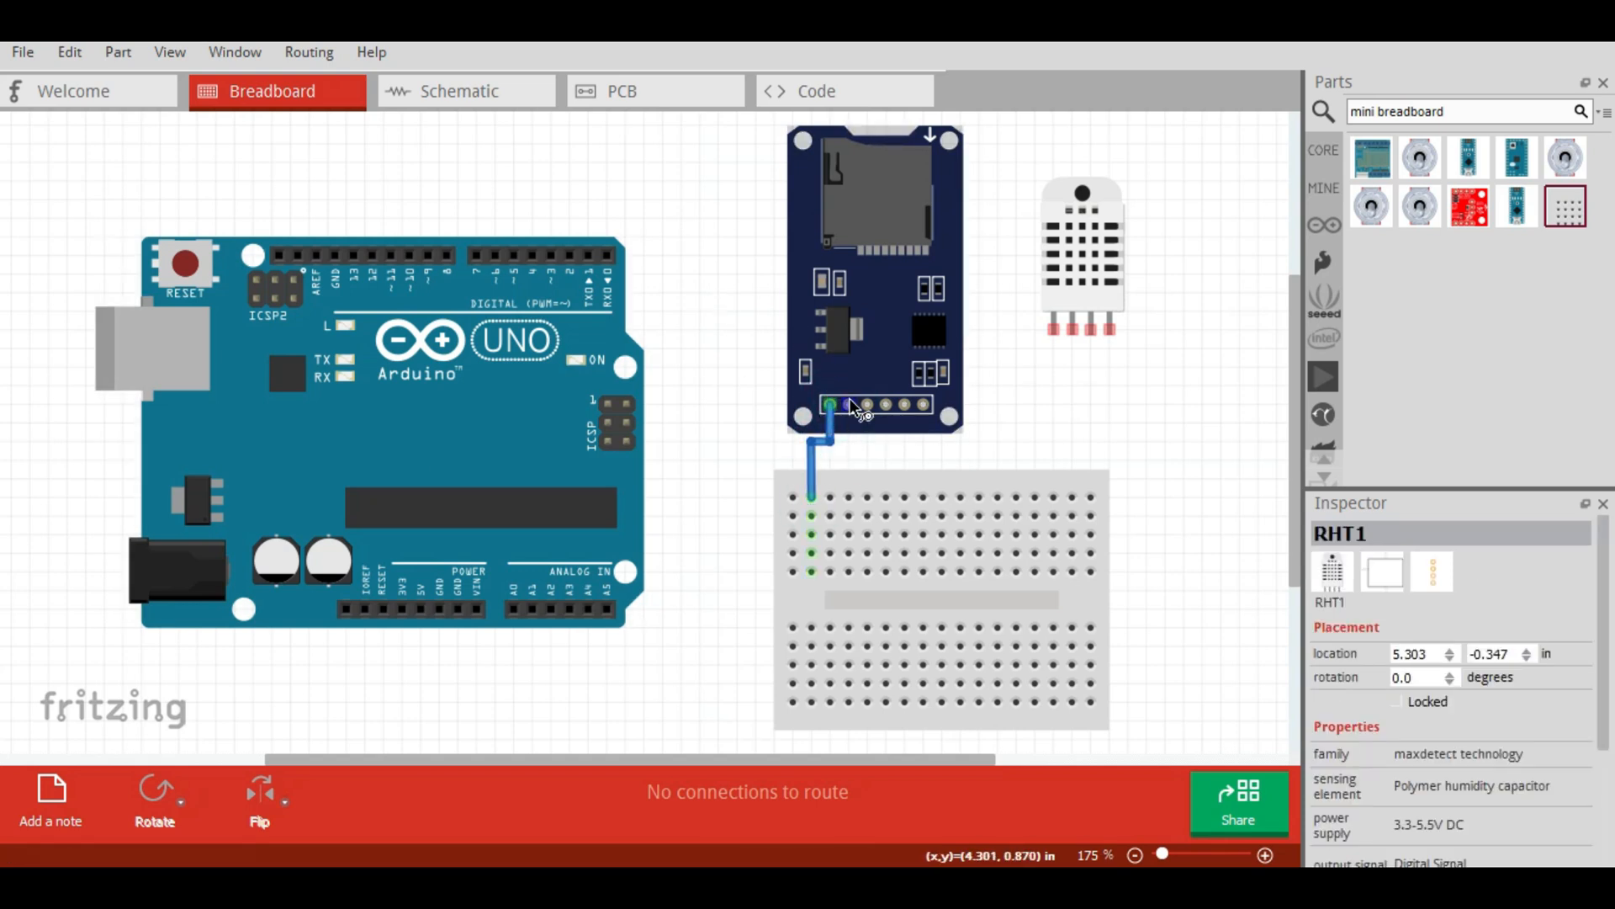
left_click_drag(843, 473, 830, 496)
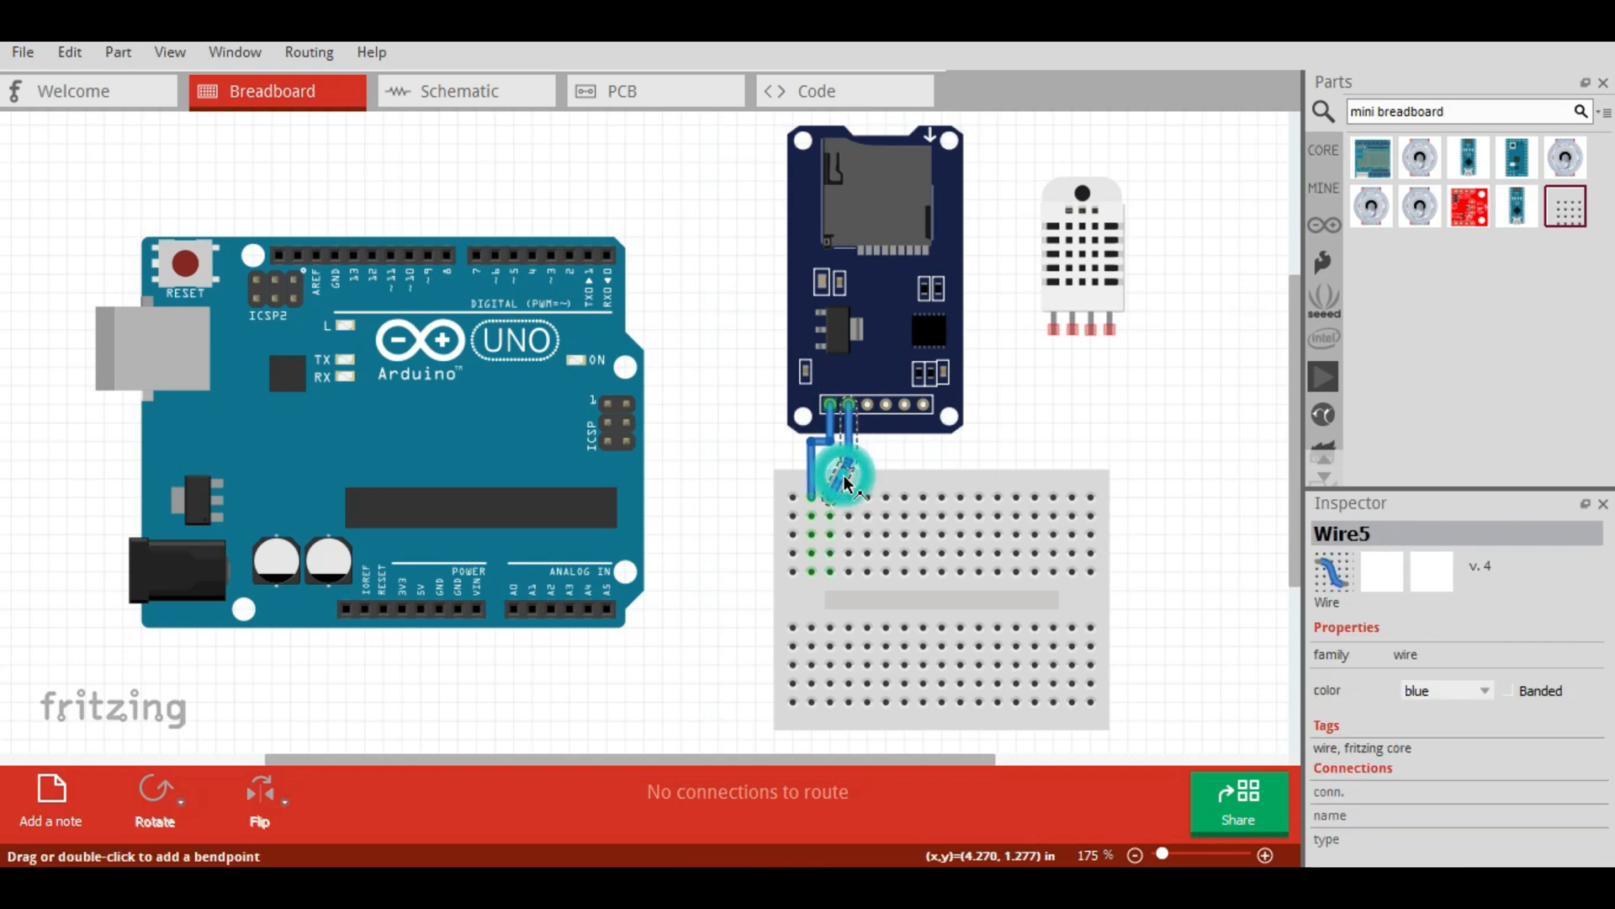
left_click(834, 450)
left_click_drag(828, 428, 824, 422)
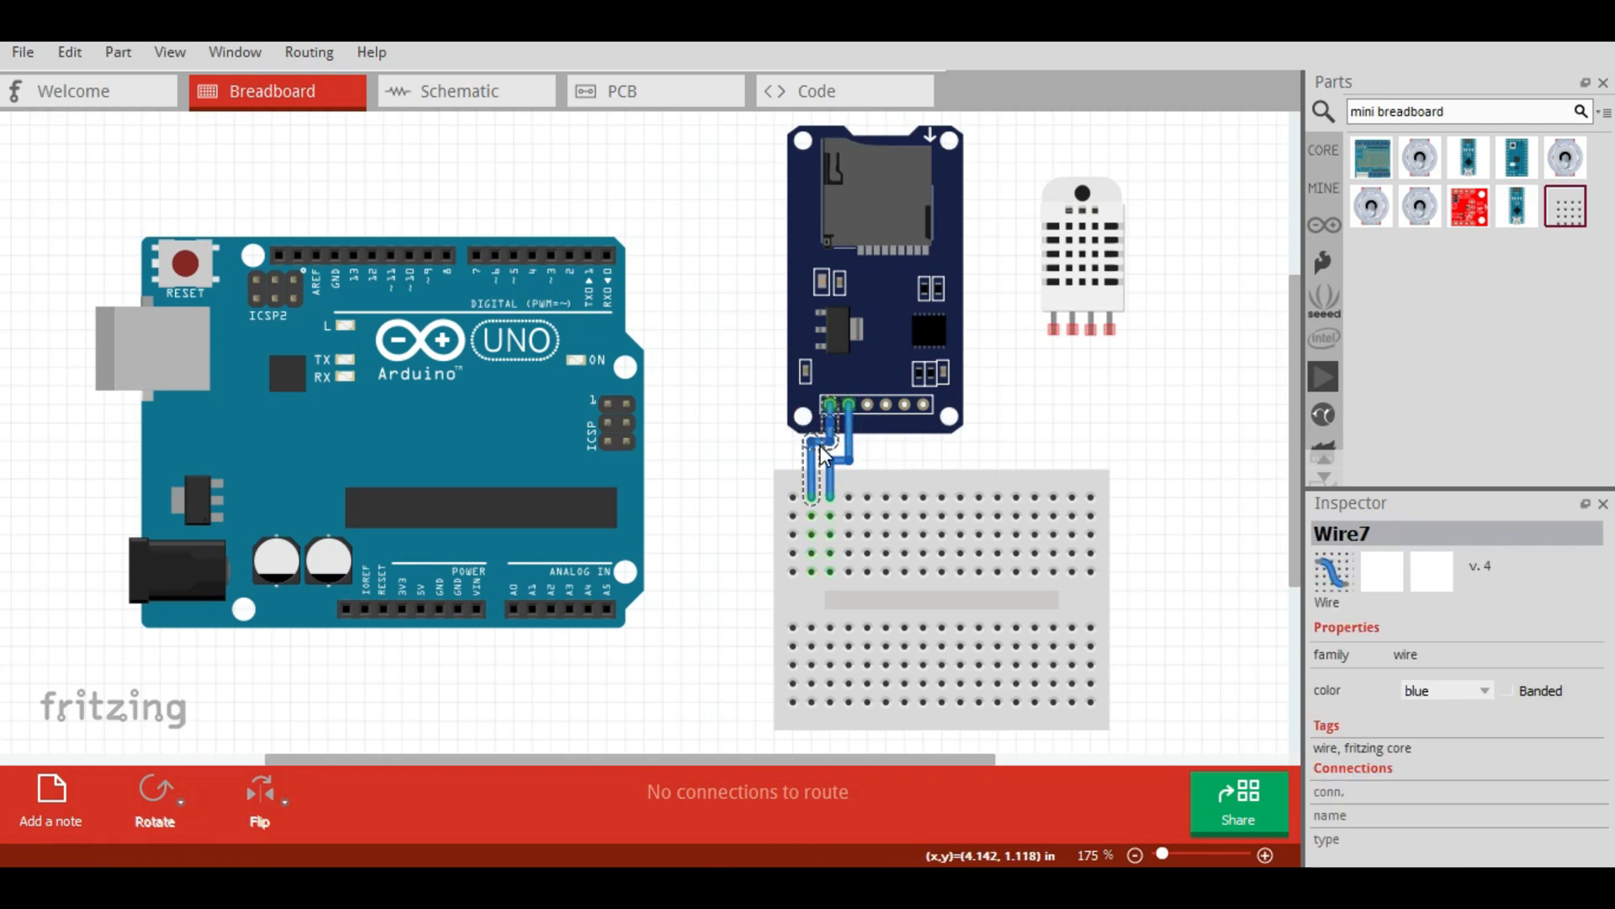
left_click(824, 437)
Colour the microSD module's first-pin wire black and its second-pin wire red.
right_click(827, 446)
mouse_move(900, 480)
left_click(1073, 519)
right_click(851, 454)
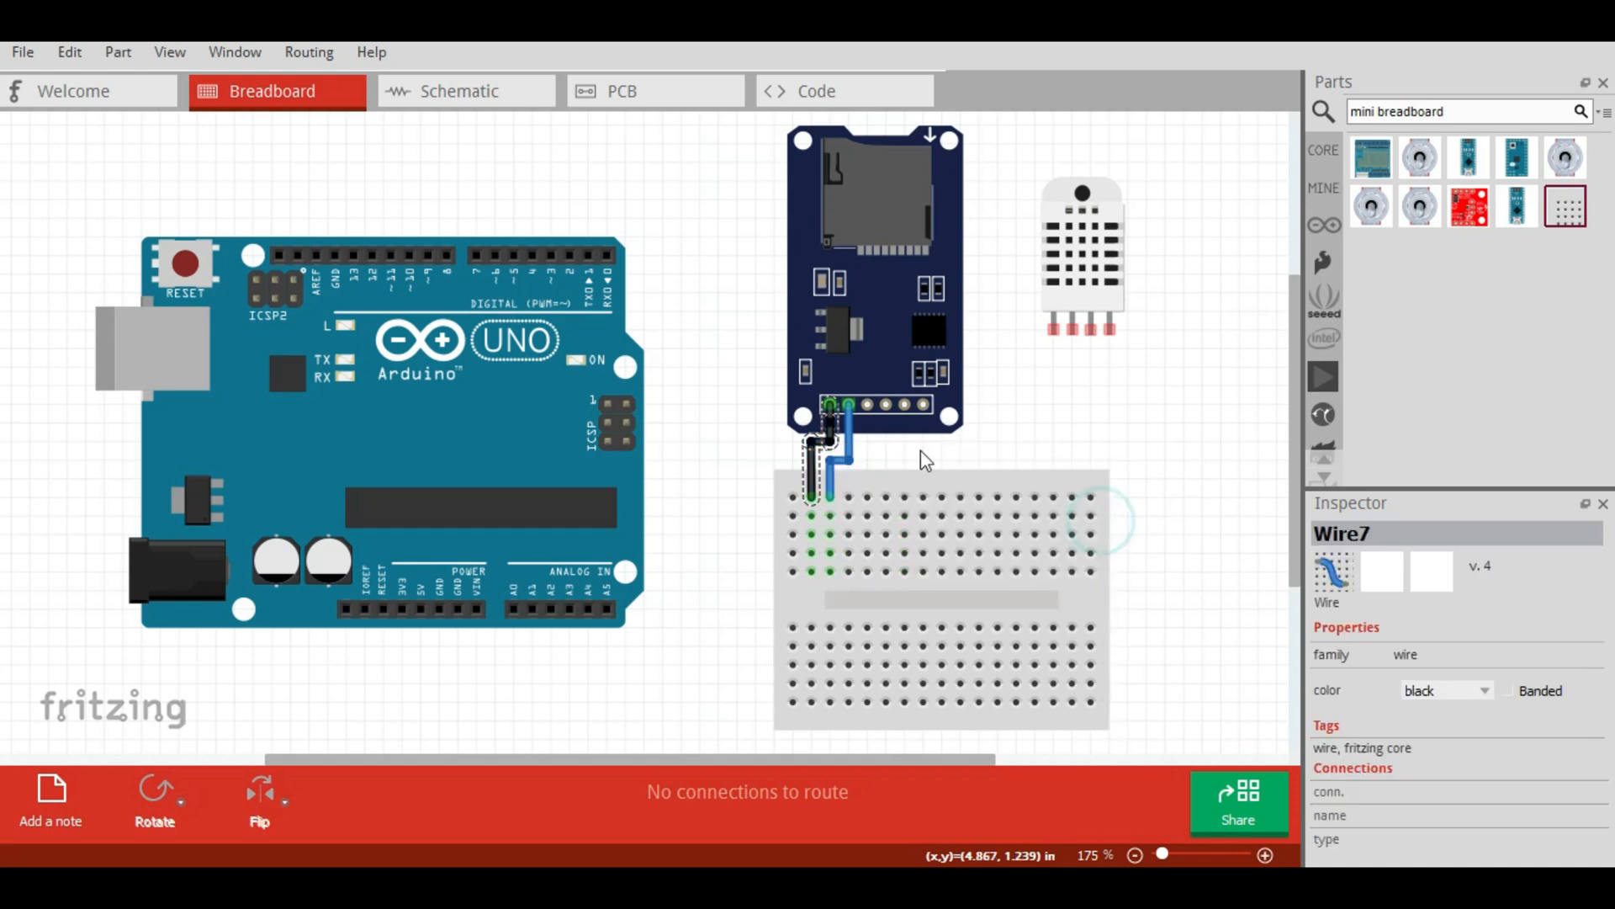
left_click(1111, 505)
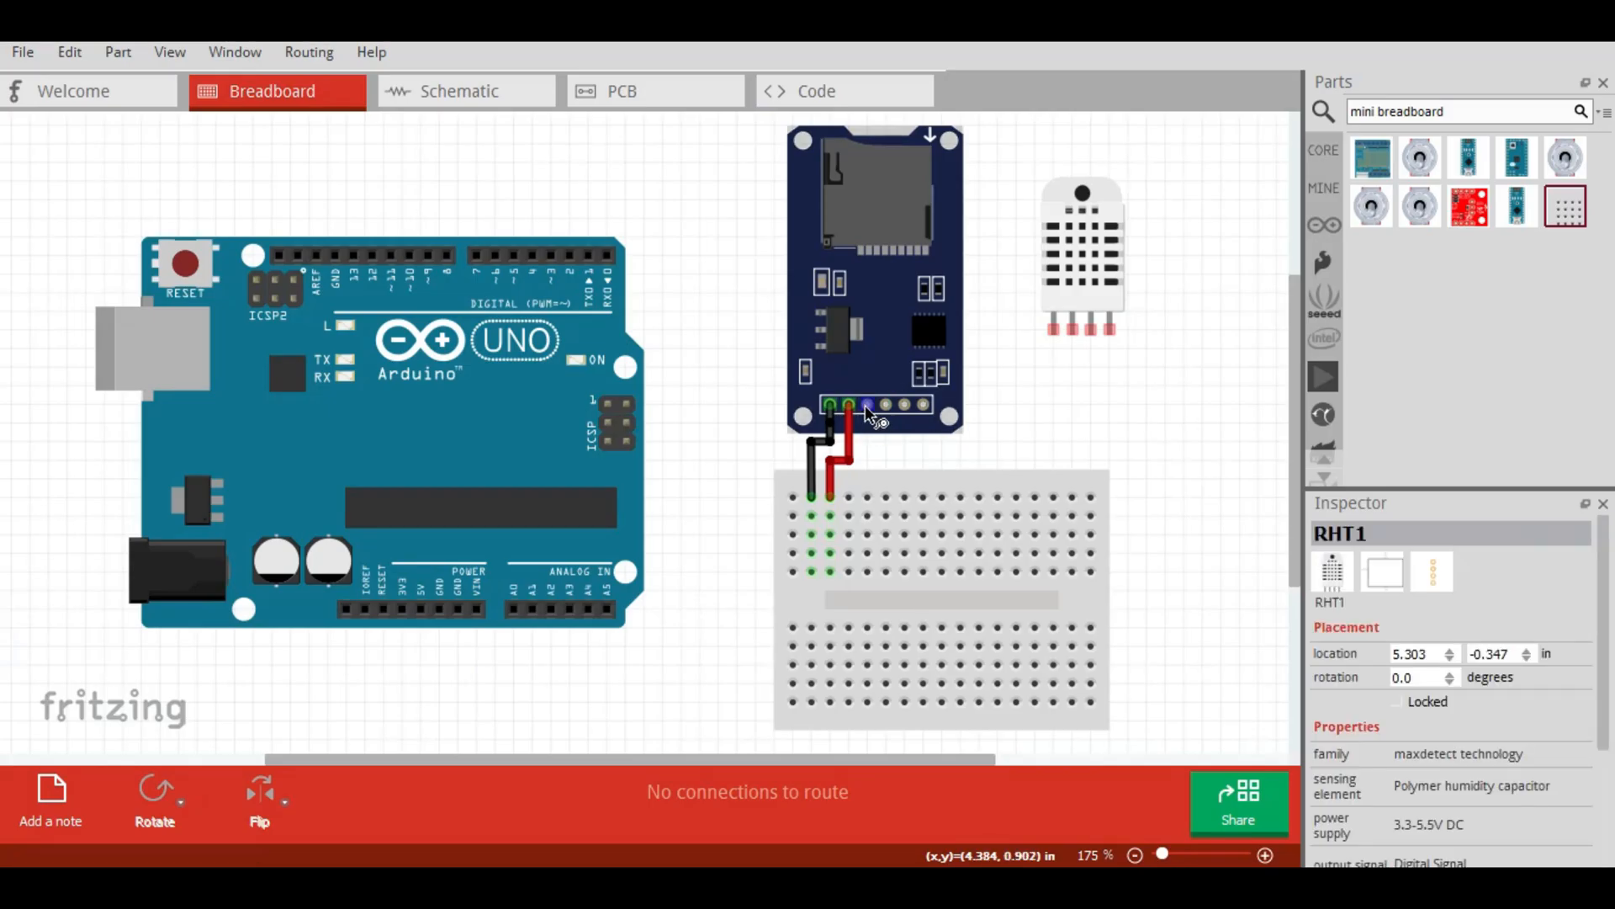
Run a wire from the microSD module's third pin straight down to the breadboard and colour it yellow.
left_click_drag(865, 476, 866, 498)
right_click(868, 453)
mouse_move(917, 481)
left_click(1128, 527)
right_click(871, 455)
left_click(1132, 548)
Wire the microSD module's last three pins straight down to the breadboard, coloured green, grey and orange.
mouse_move(887, 402)
left_mouse_down()
mouse_move(886, 533)
mouse_move(905, 535)
mouse_move(905, 515)
mouse_move(927, 527)
left_mouse_up()
right_click(886, 440)
mouse_move(944, 473)
left_click(1161, 568)
right_click(906, 446)
left_click(1195, 577)
right_click(929, 446)
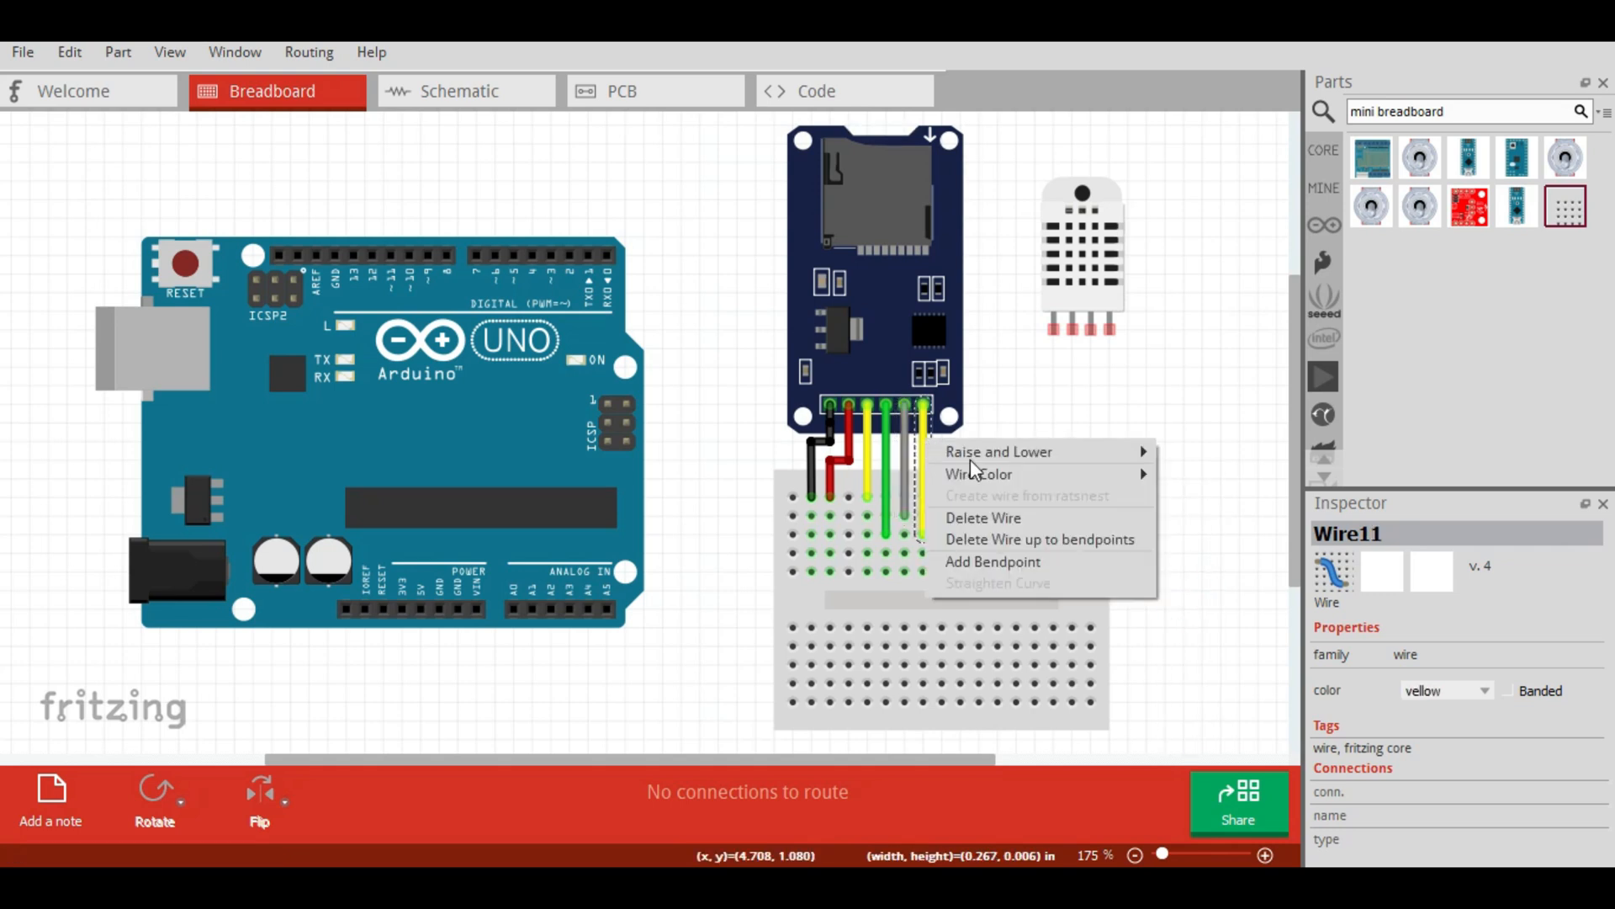
left_click(1203, 623)
Wire the humidity sensor's first, second and fourth pins straight down to the breadboard.
mouse_move(1054, 331)
left_mouse_down()
mouse_move(1036, 496)
mouse_move(1056, 336)
left_mouse_up()
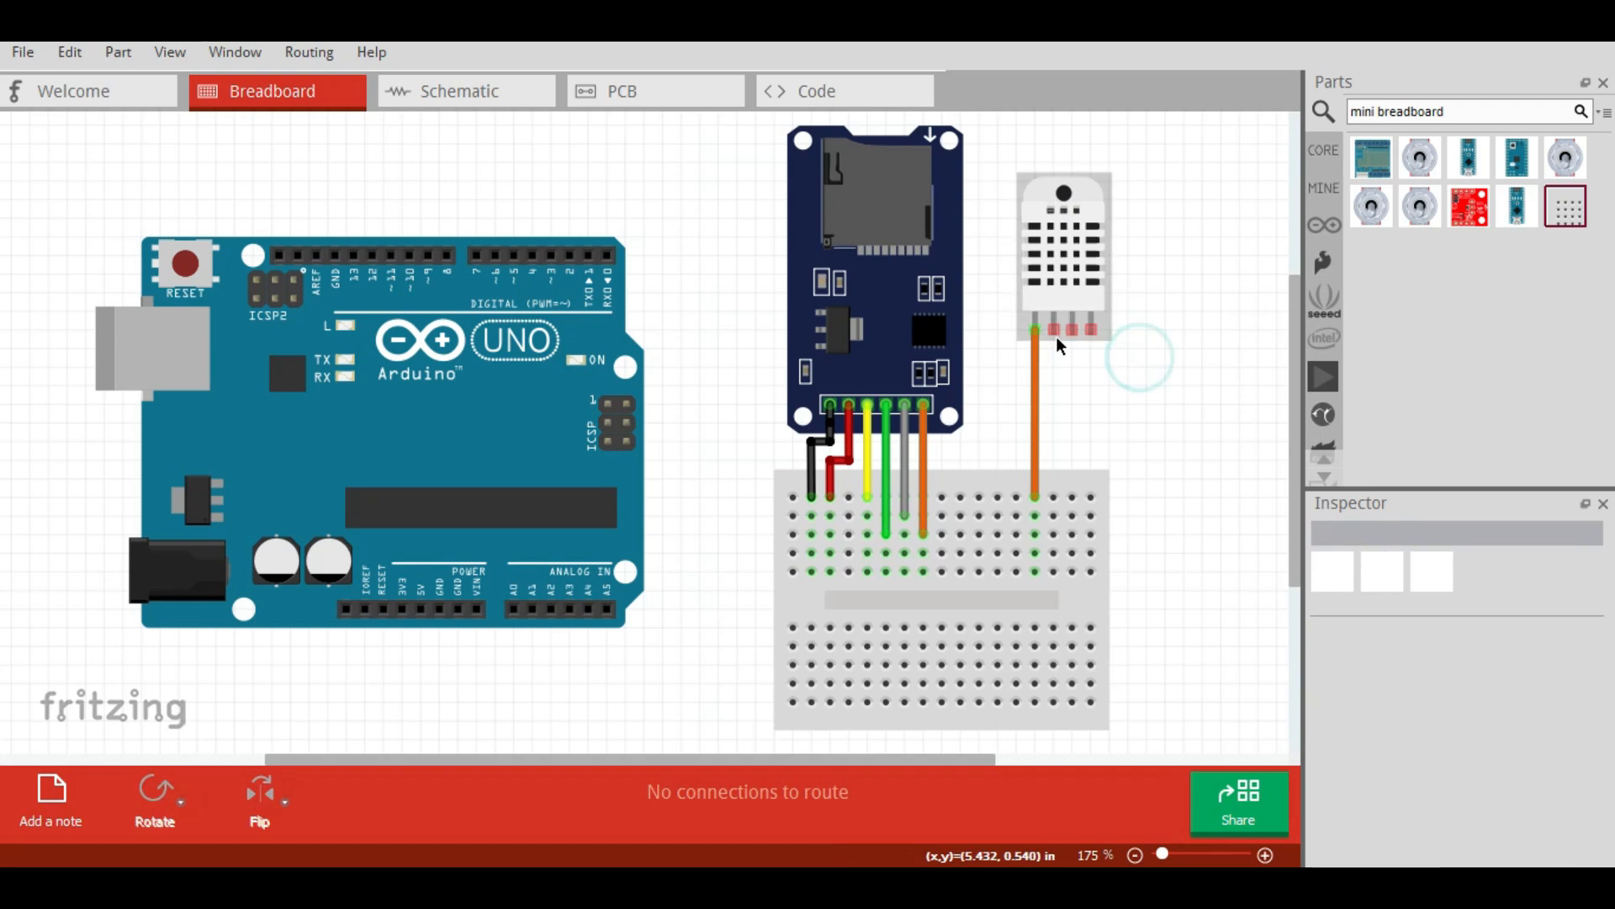
left_click_drag(1057, 490, 1092, 497)
left_click(1147, 465)
Colour the humidity sensor's first-pin wire red and its fourth-pin wire black.
right_click(1035, 380)
mouse_move(1153, 416)
left_click(1292, 437)
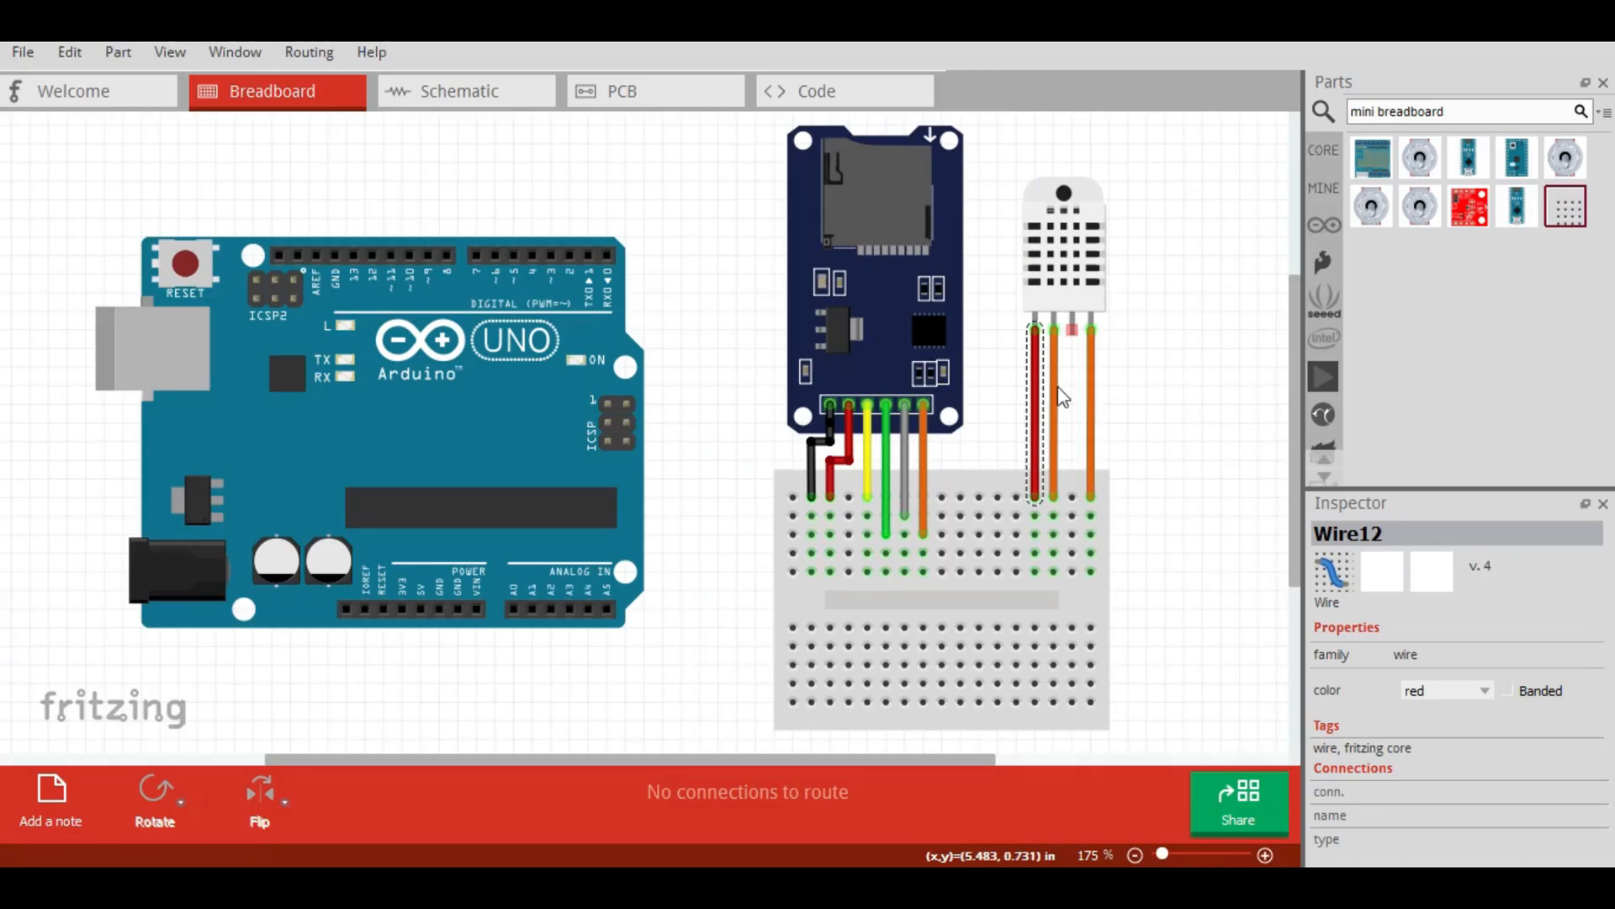
right_click(1094, 380)
mouse_move(1131, 415)
left_click(1354, 459)
Colour the humidity sensor's second-pin wire brown.
left_click(1053, 400)
right_click(1053, 401)
left_click(1330, 597)
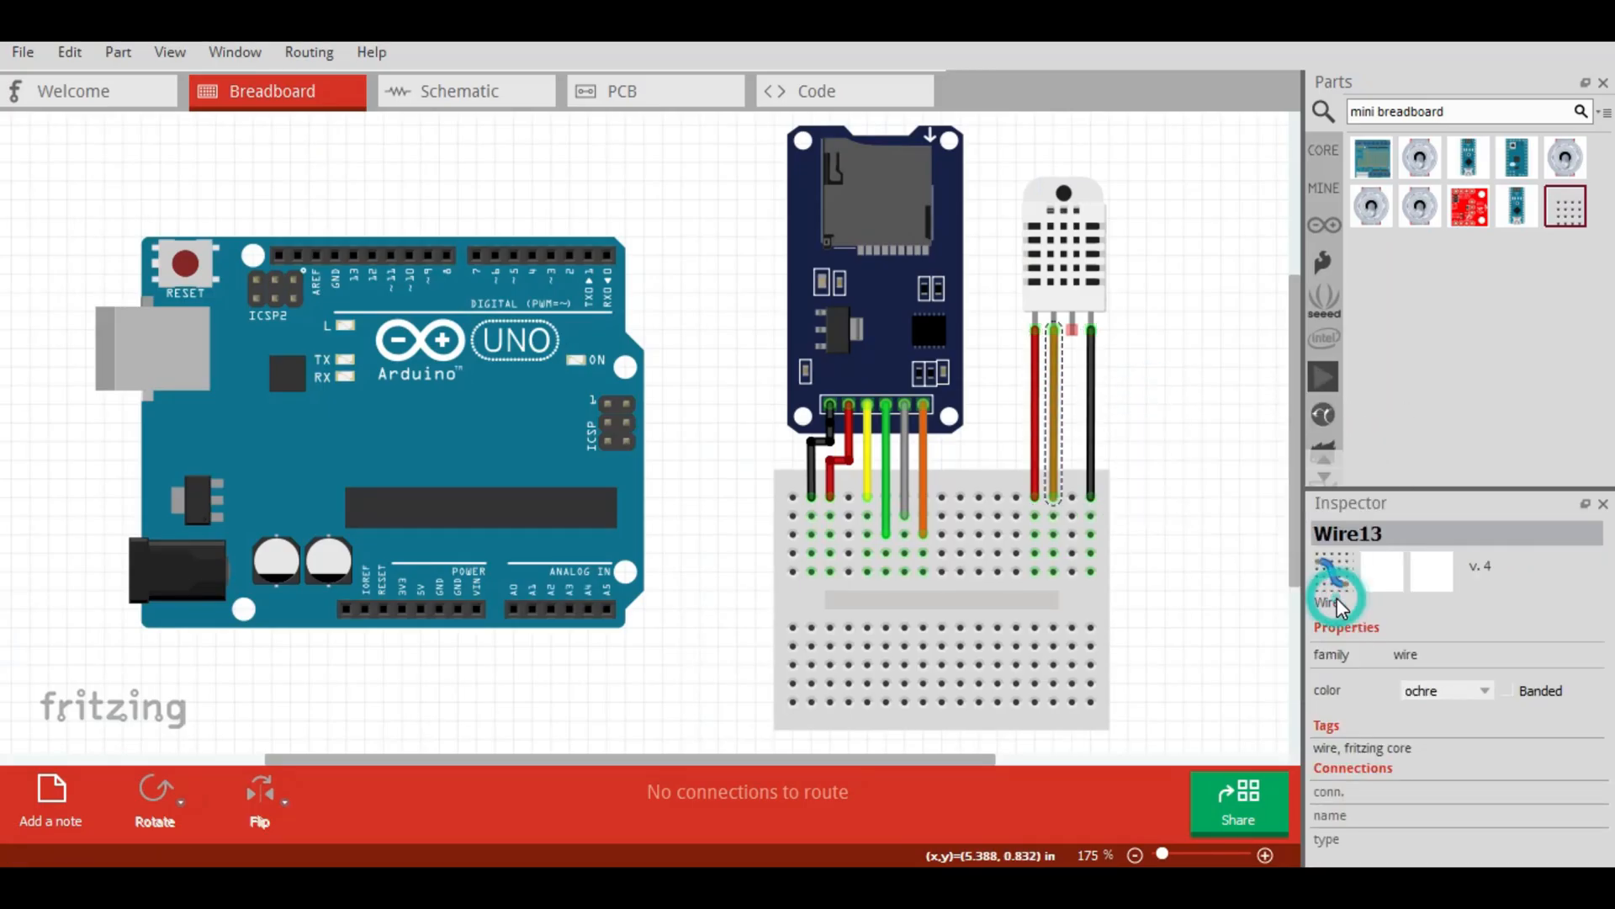
right_click(1057, 431)
mouse_move(1119, 458)
left_click(1329, 673)
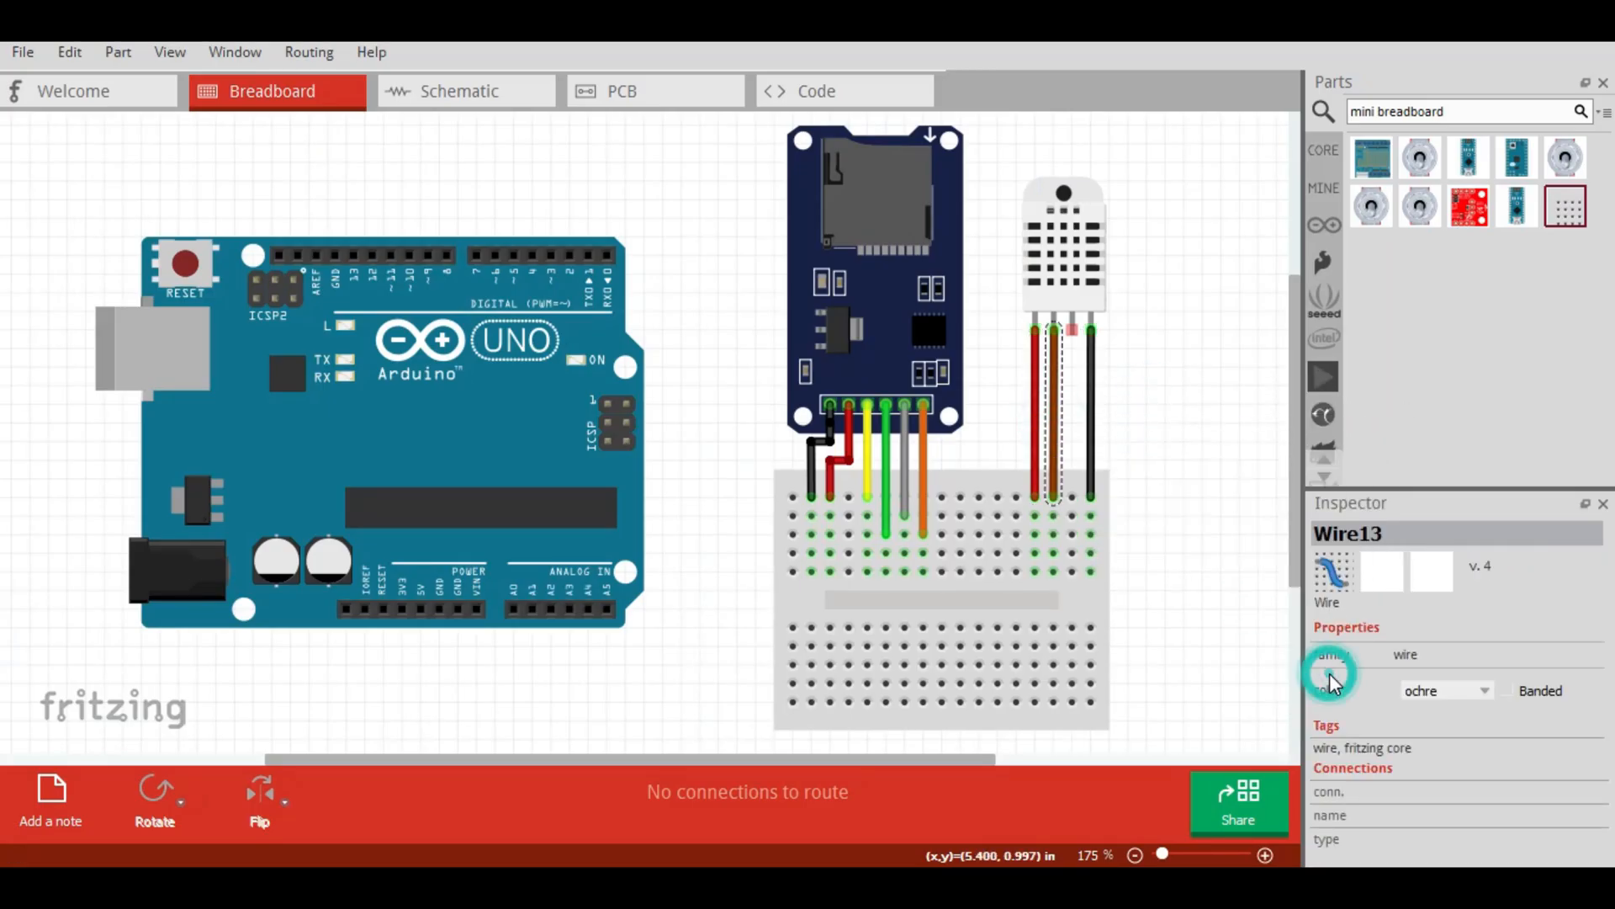
left_click(1180, 581)
Join the breadboard columns of the module's and sensor's red wires with a bent jumper, coloured red.
left_click_drag(829, 599, 1067, 597)
right_click(984, 607)
mouse_move(1093, 643)
left_click(1246, 665)
Join the breadboard columns of the module's and sensor's black wires with a bent jumper, coloured black.
left_click_drag(858, 580, 806, 594)
key("ctrl+z")
right_click(810, 595)
right_click(1014, 588)
left_click(1018, 579)
left_click(1048, 589)
right_click(1048, 591)
mouse_move(1219, 629)
left_click(1262, 663)
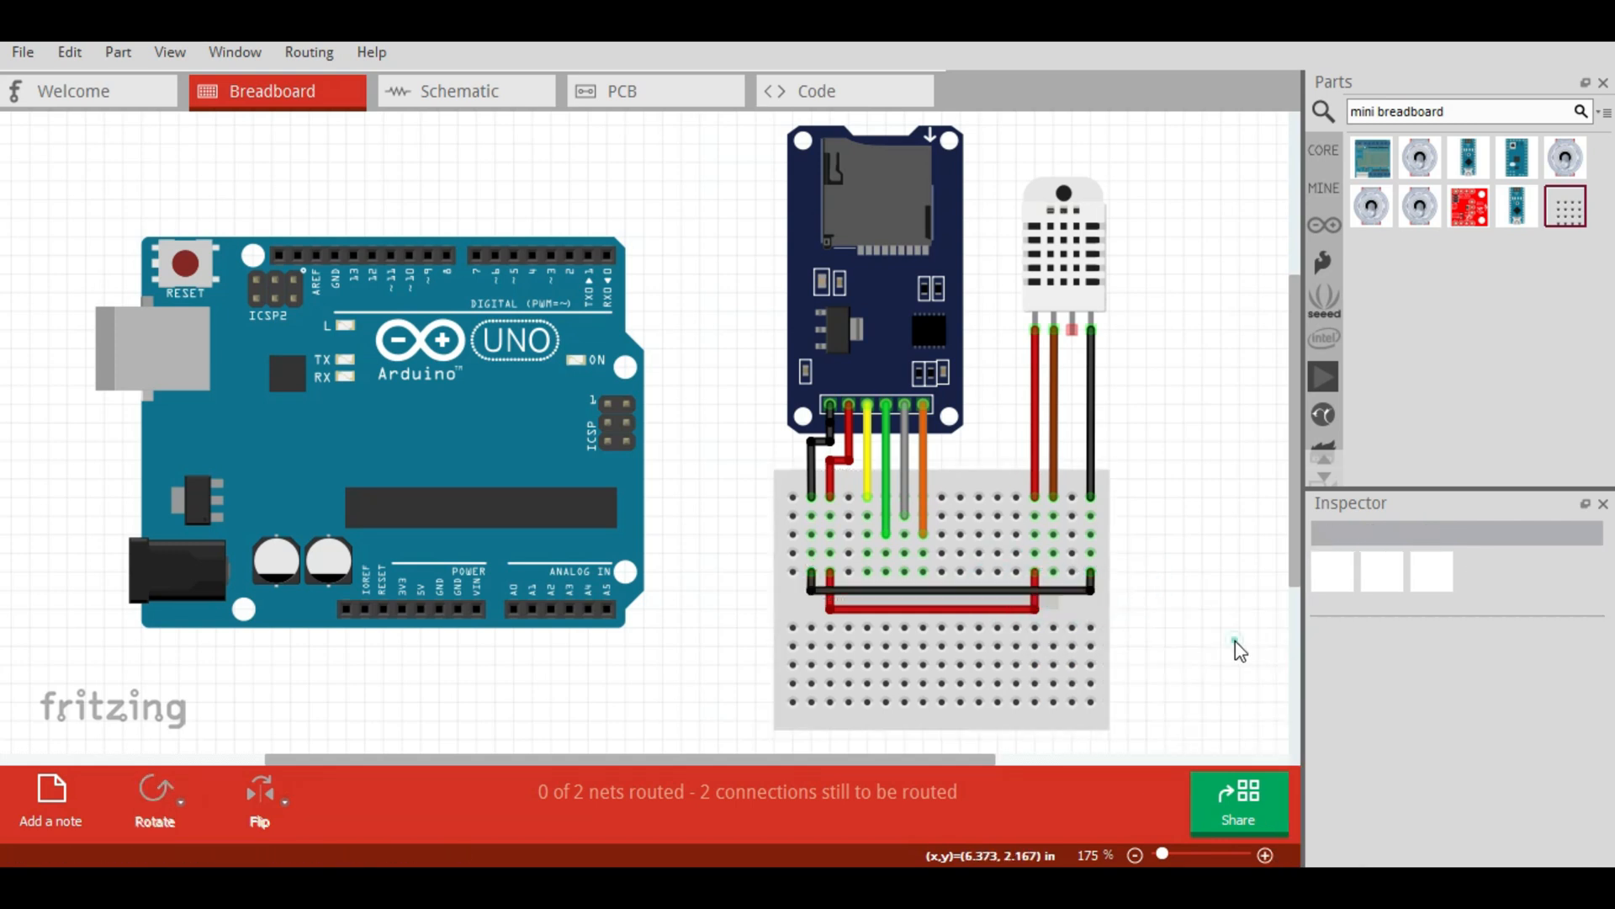
Connect the Arduino's 5V pin to the module's red wire column, routed below the board and coloured red.
left_click_drag(420, 610, 736, 683)
left_click_drag(623, 658, 419, 683)
left_click(450, 669)
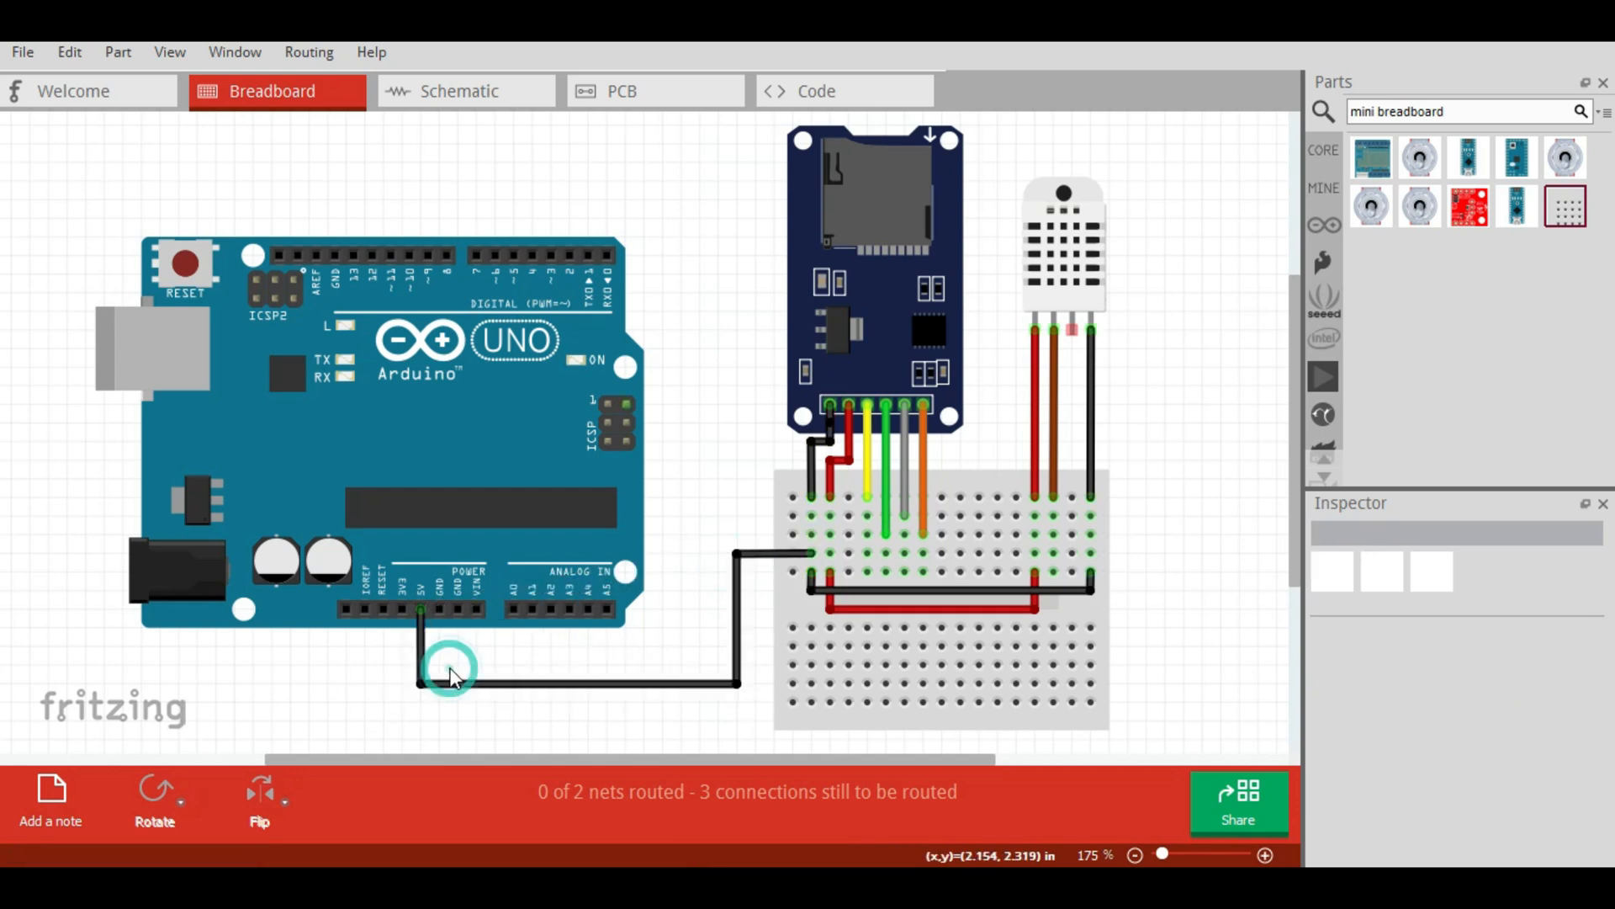
mouse_move(809, 553)
left_mouse_down()
mouse_move(793, 553)
mouse_move(831, 534)
left_mouse_up()
left_click(774, 547)
right_click(786, 543)
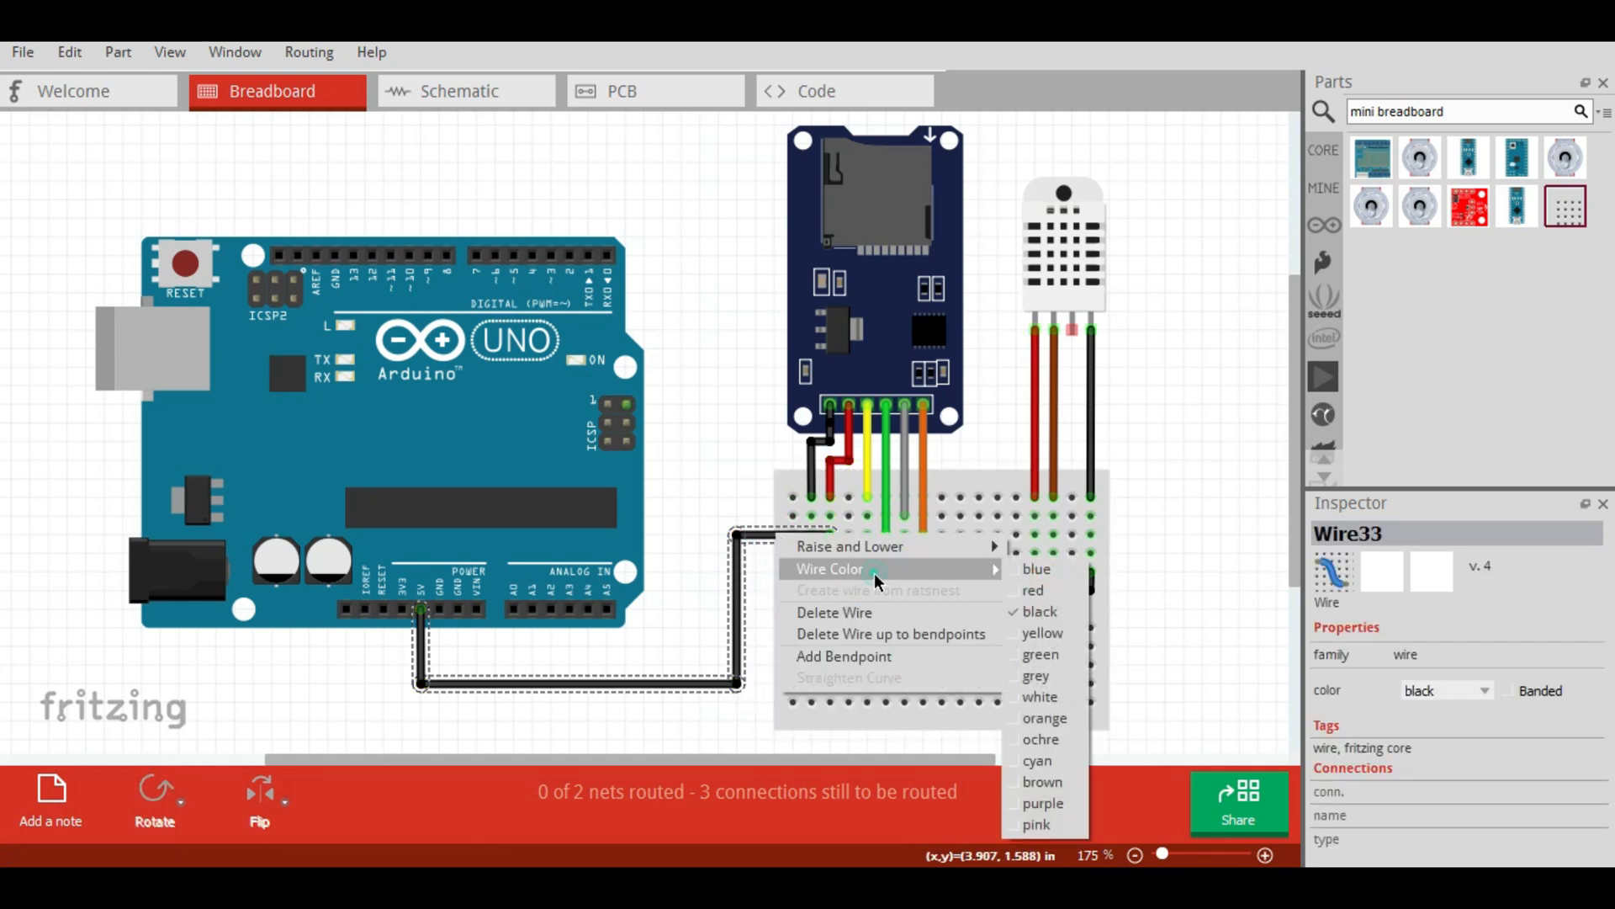
left_click(1039, 589)
left_click(673, 626)
Connect the Arduino's GND pin to the module's black wire column, routed inside the 5V wire and coloured black.
left_click_drag(455, 609, 813, 553)
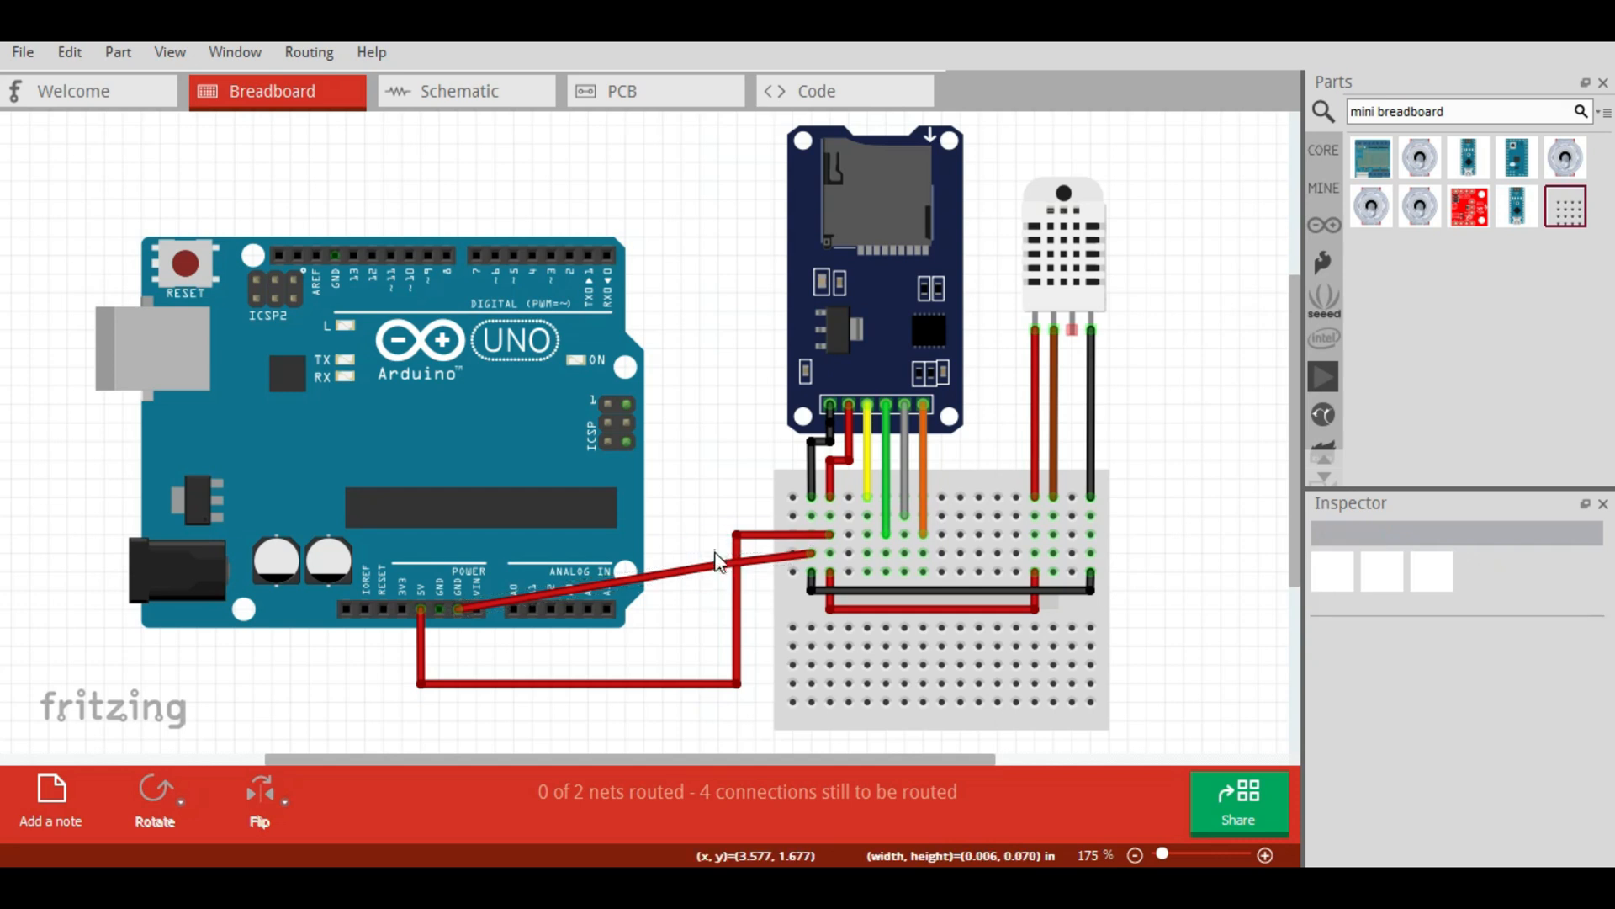
left_click_drag(710, 558, 721, 666)
double_click(633, 649)
left_click_drag(485, 615, 451, 673)
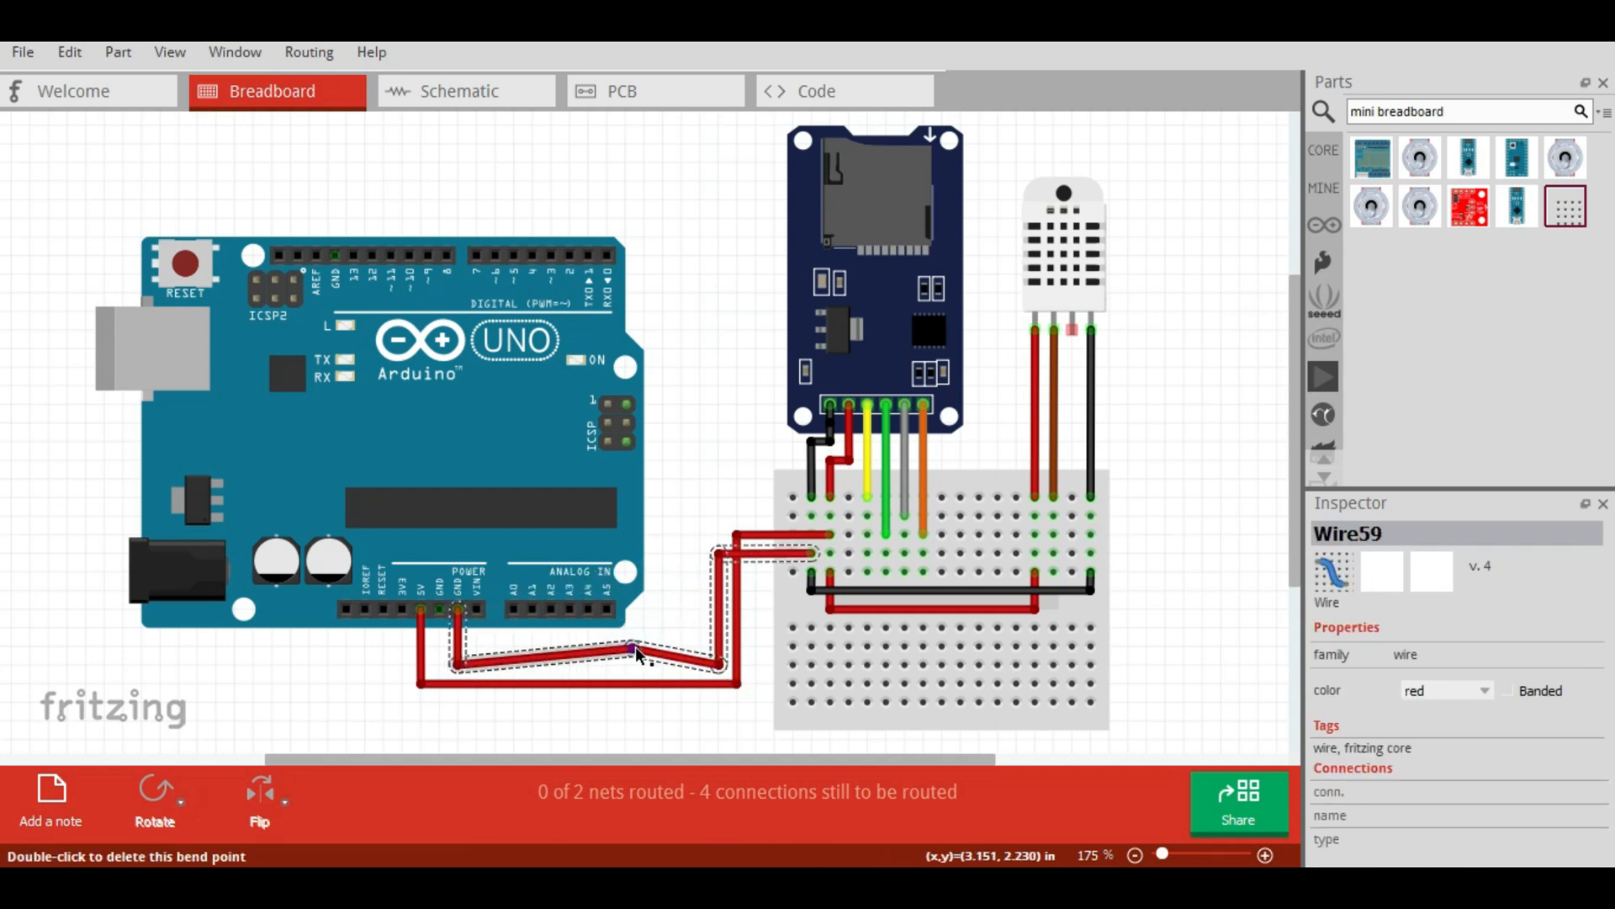
left_click_drag(634, 648, 629, 665)
right_click(652, 663)
mouse_move(742, 696)
left_click(911, 692)
left_click(668, 547)
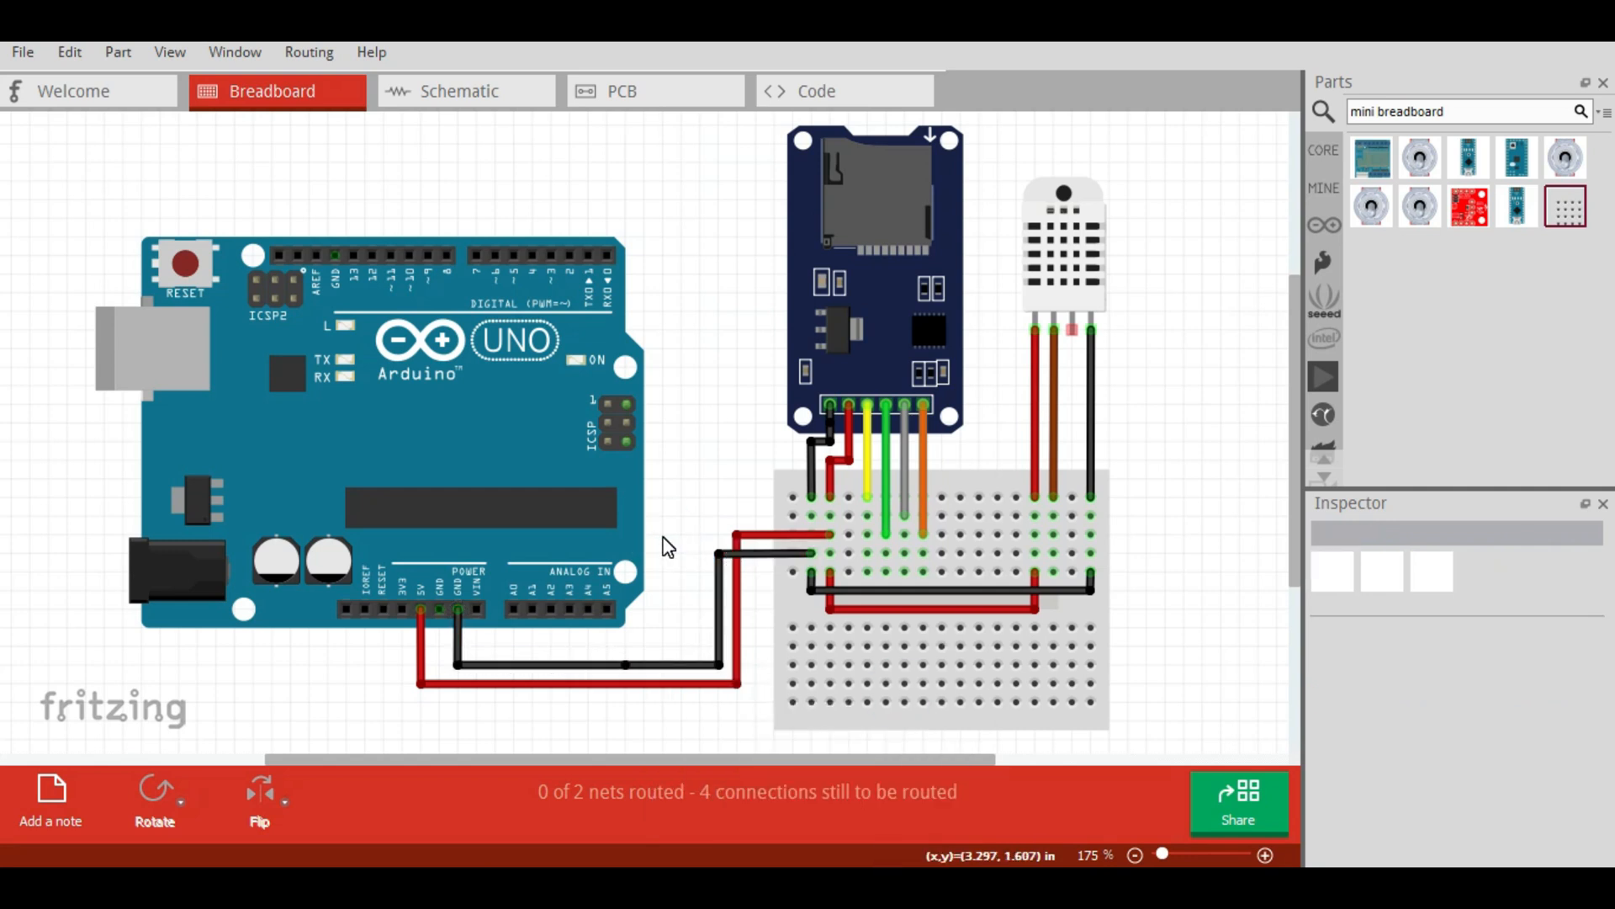
Connect Arduino pin 2 to the sensor's brown wire column, routed around the board with right-angle bends and coloured brown.
left_click_drag(571, 254, 1054, 664)
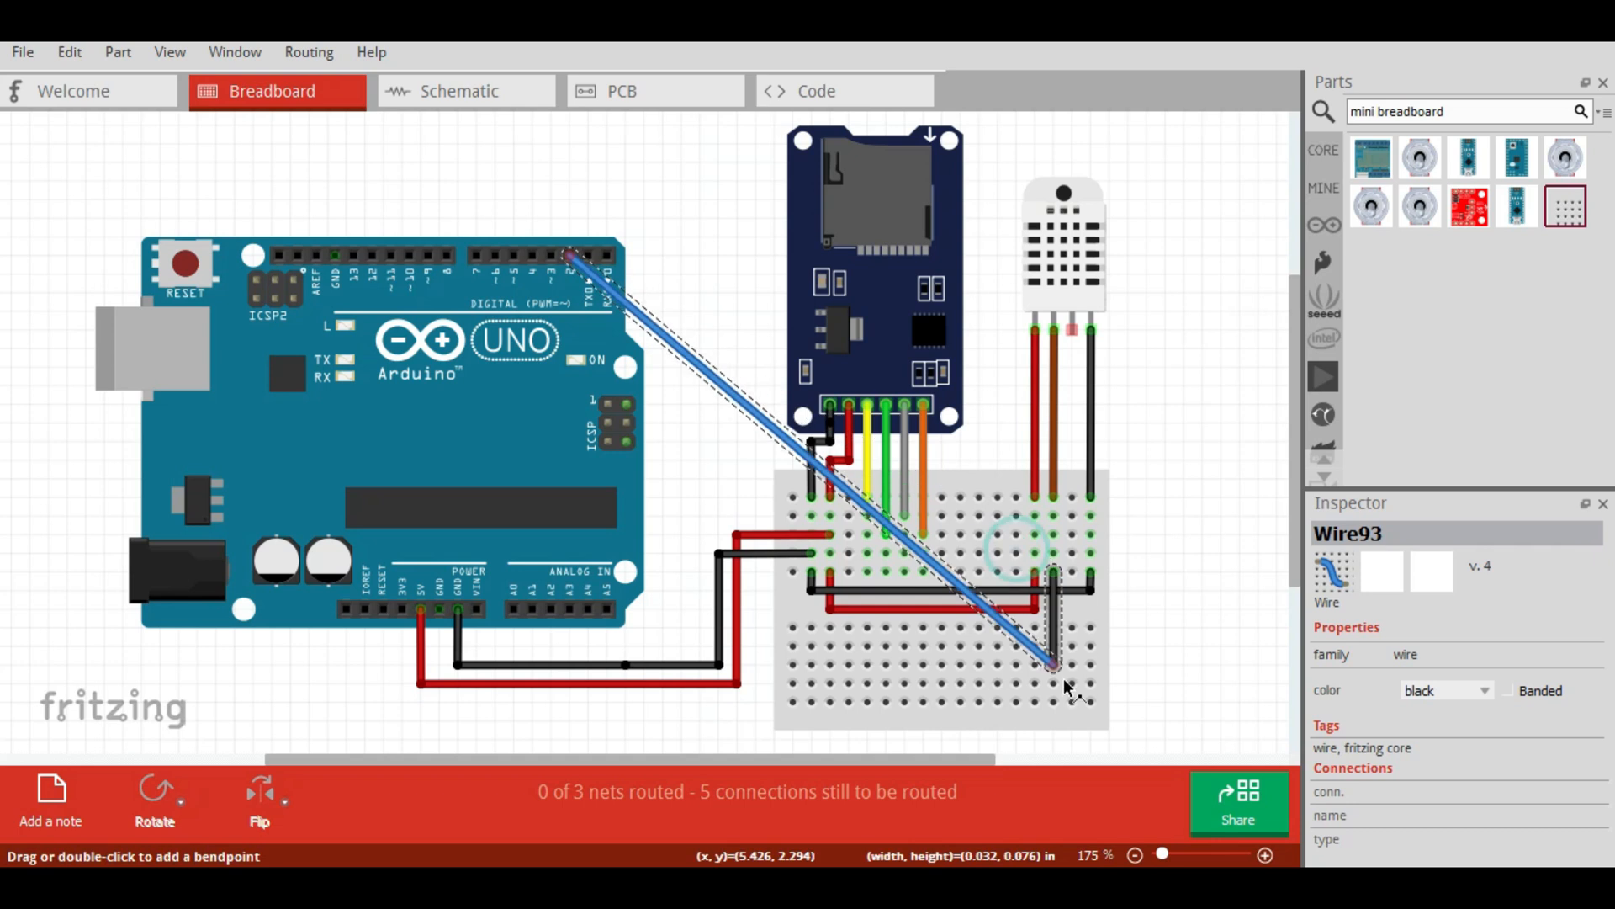
left_click_drag(640, 313, 643, 217)
left_click_drag(940, 547, 1054, 700)
left_click(1049, 658)
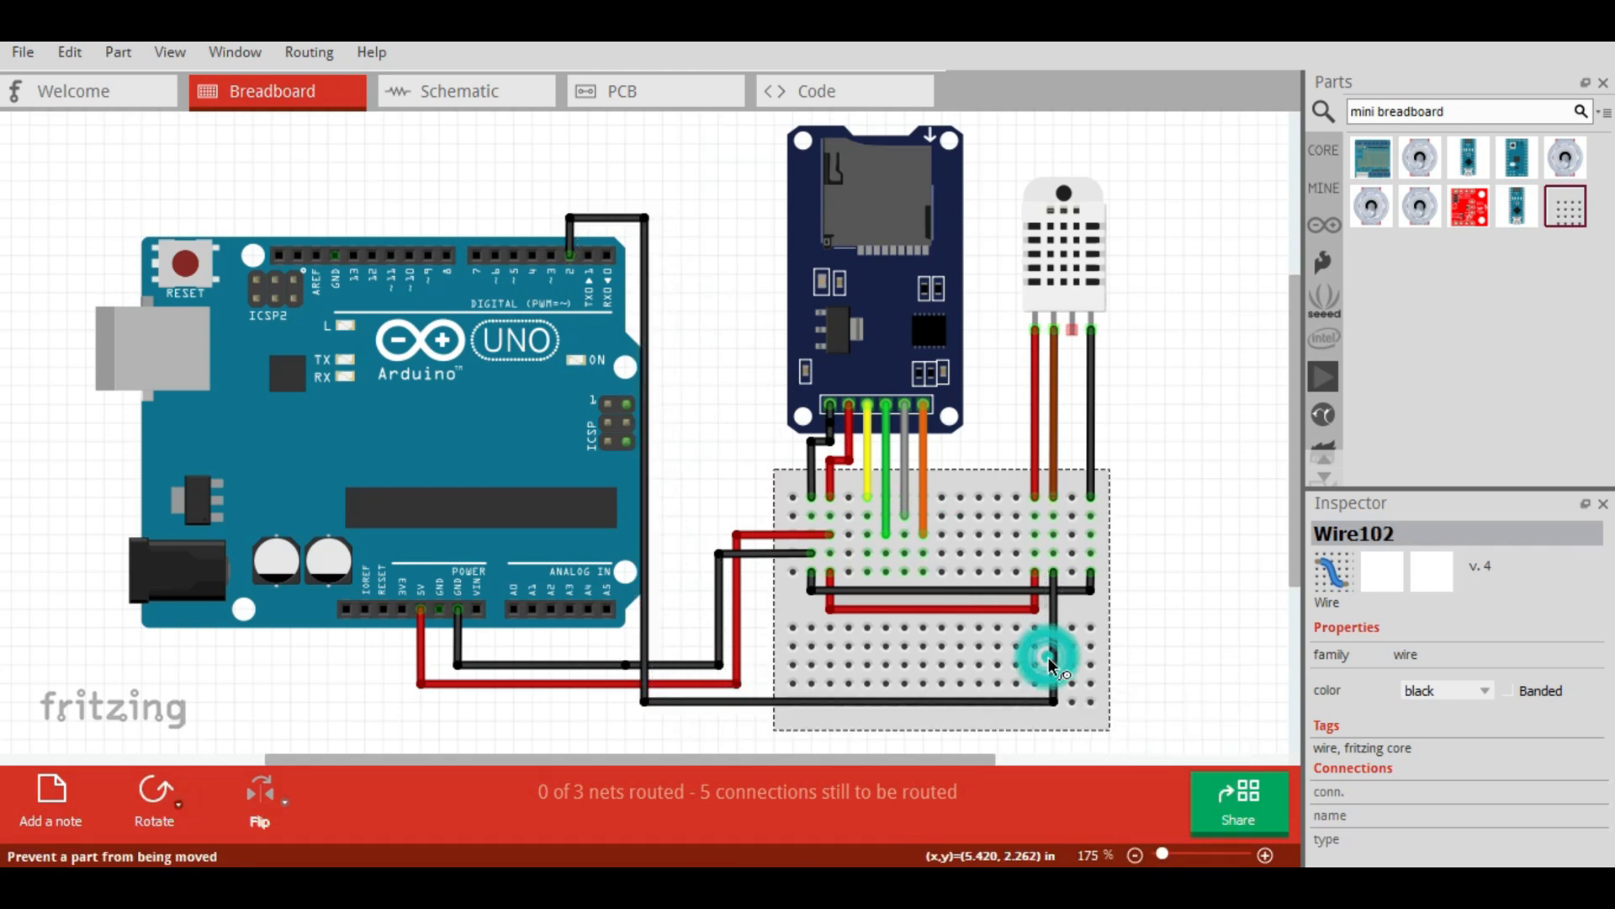
right_click(643, 634)
mouse_move(810, 663)
left_click(905, 820)
left_click(1186, 629)
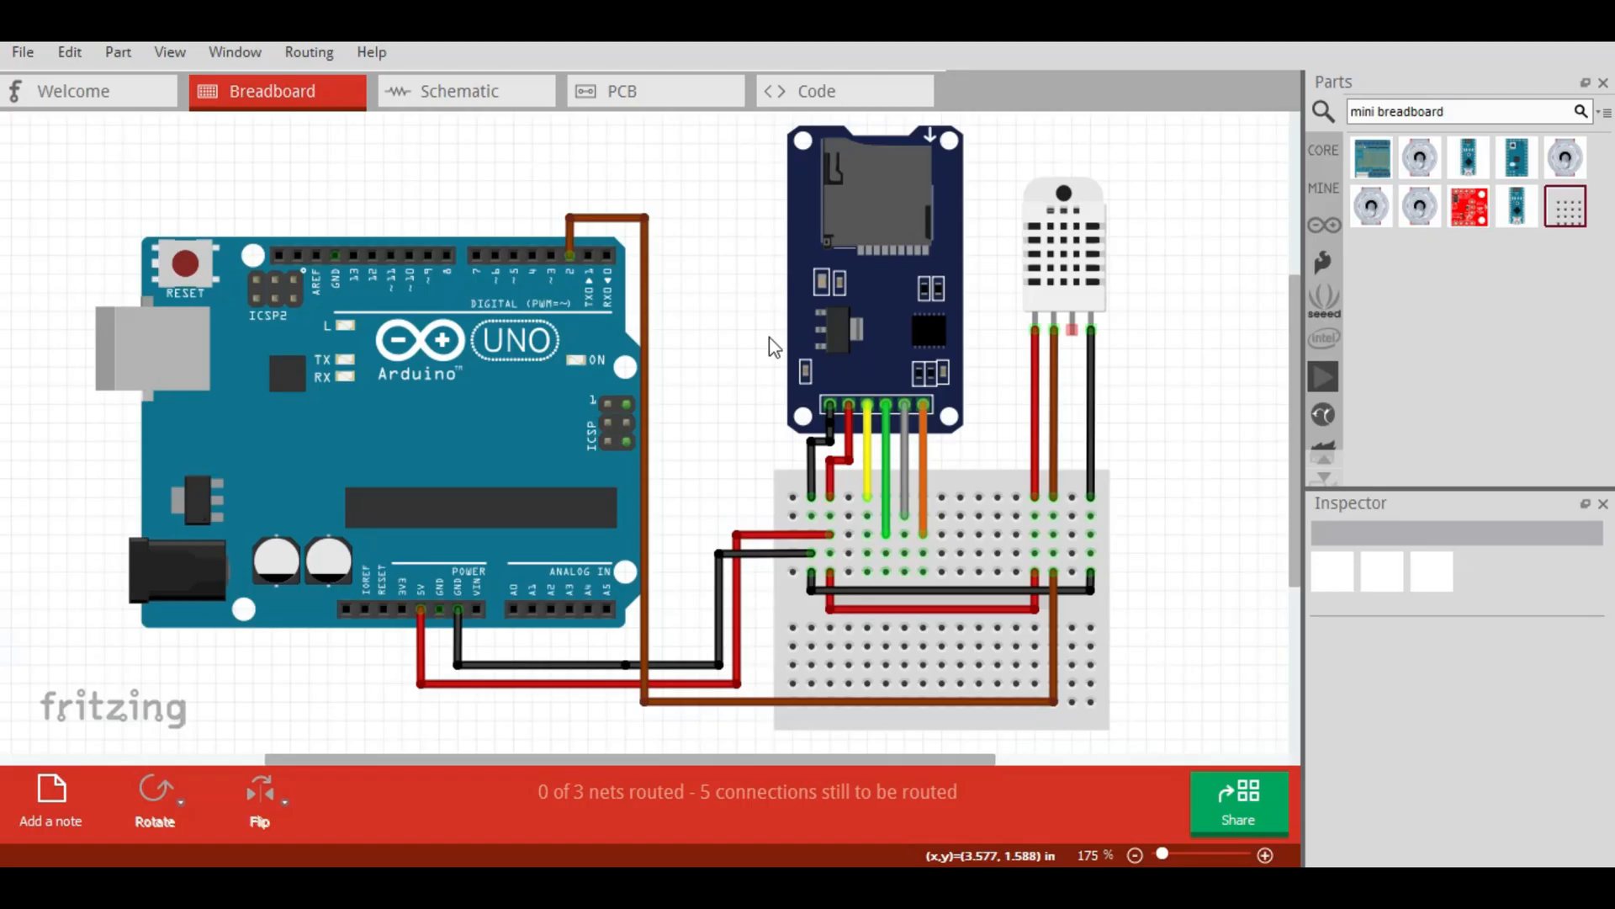
Connect Arduino pin 12 to the module's yellow wire column, routed outside the brown wire and coloured yellow.
left_click_drag(372, 254, 867, 683)
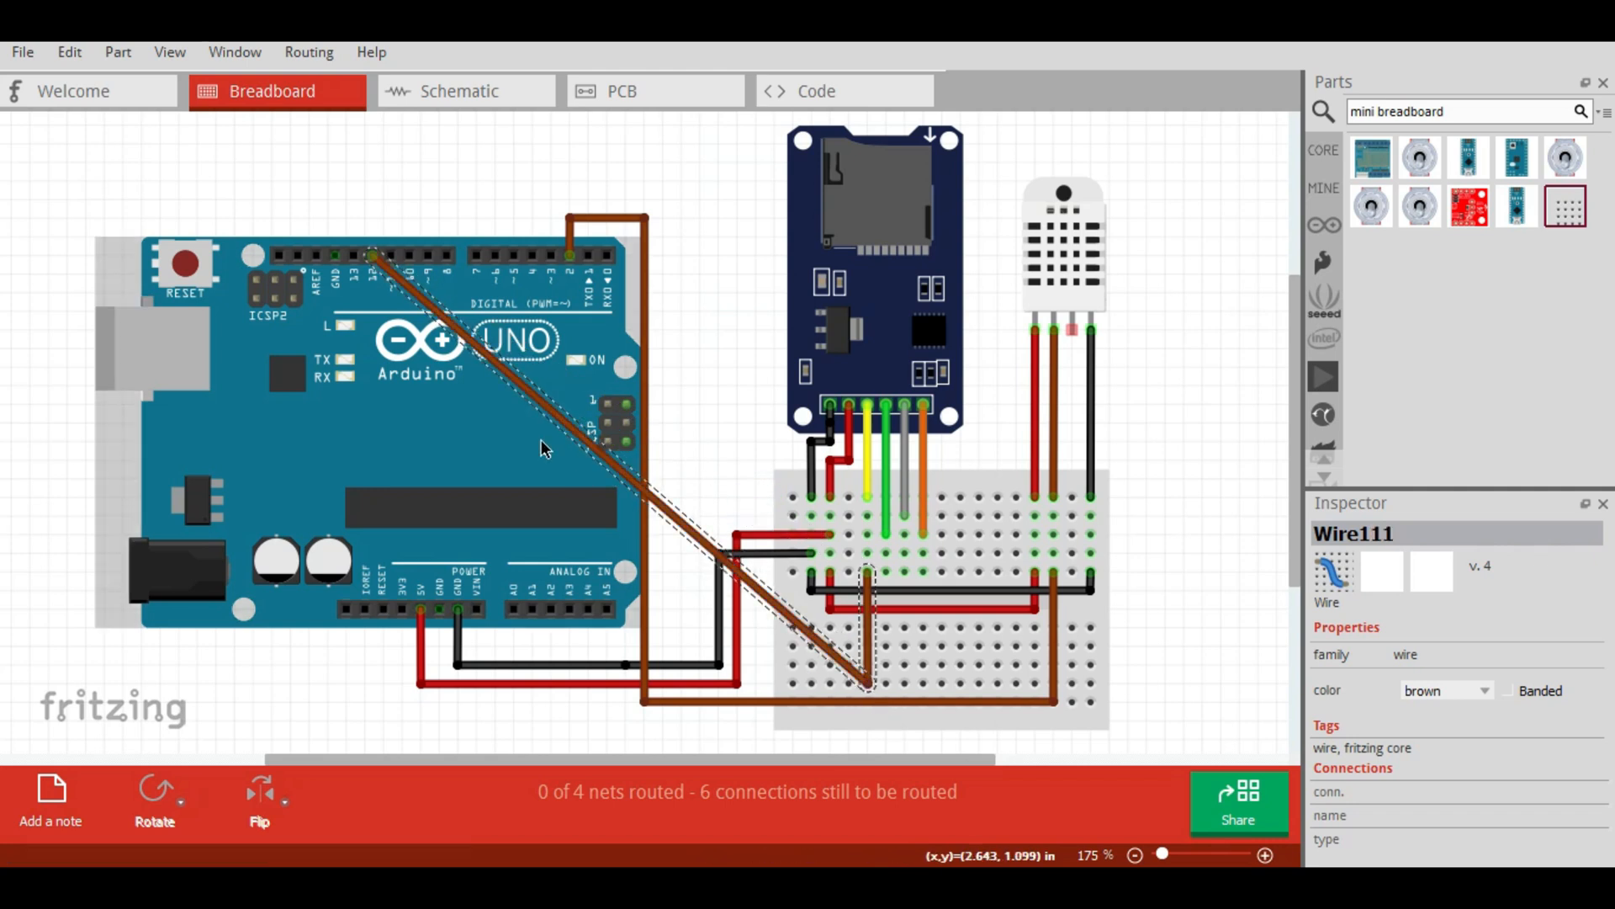
left_click_drag(380, 262, 370, 199)
left_click_drag(690, 509, 683, 199)
left_click_drag(837, 608, 682, 721)
left_click_drag(867, 685, 868, 721)
right_click(869, 721)
mouse_move(929, 754)
left_click(1157, 718)
left_click(1158, 713)
Run a wire from Arduino pin 11 to the module's grey wire column and check the microSD pinout and pin assignment images.
left_click_drag(391, 254, 906, 571)
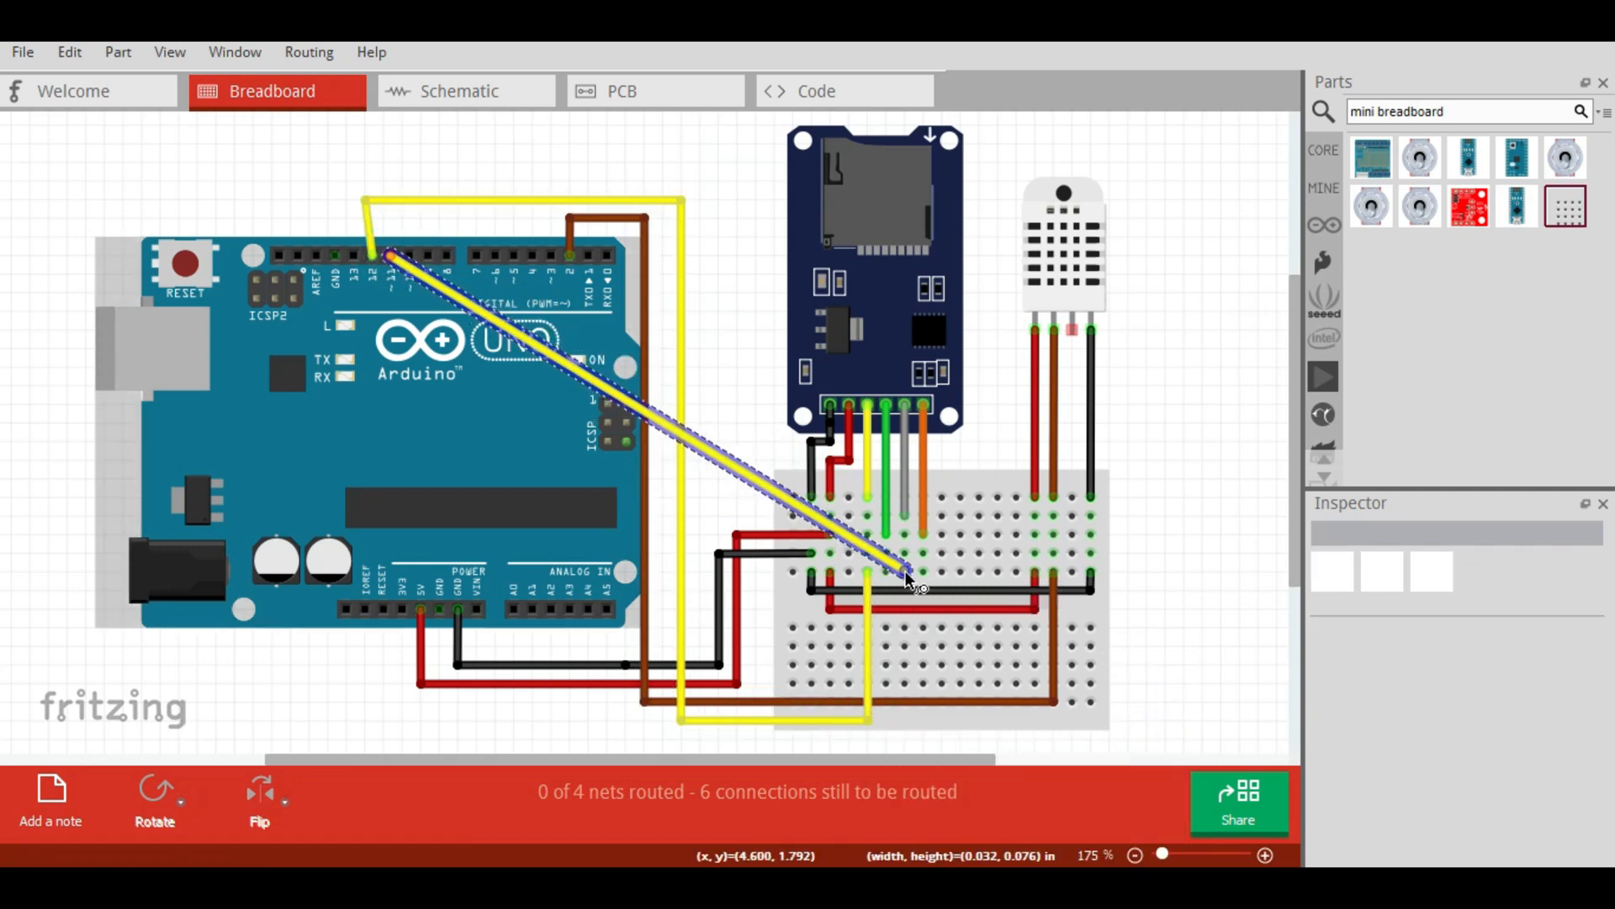
left_click(1040, 793)
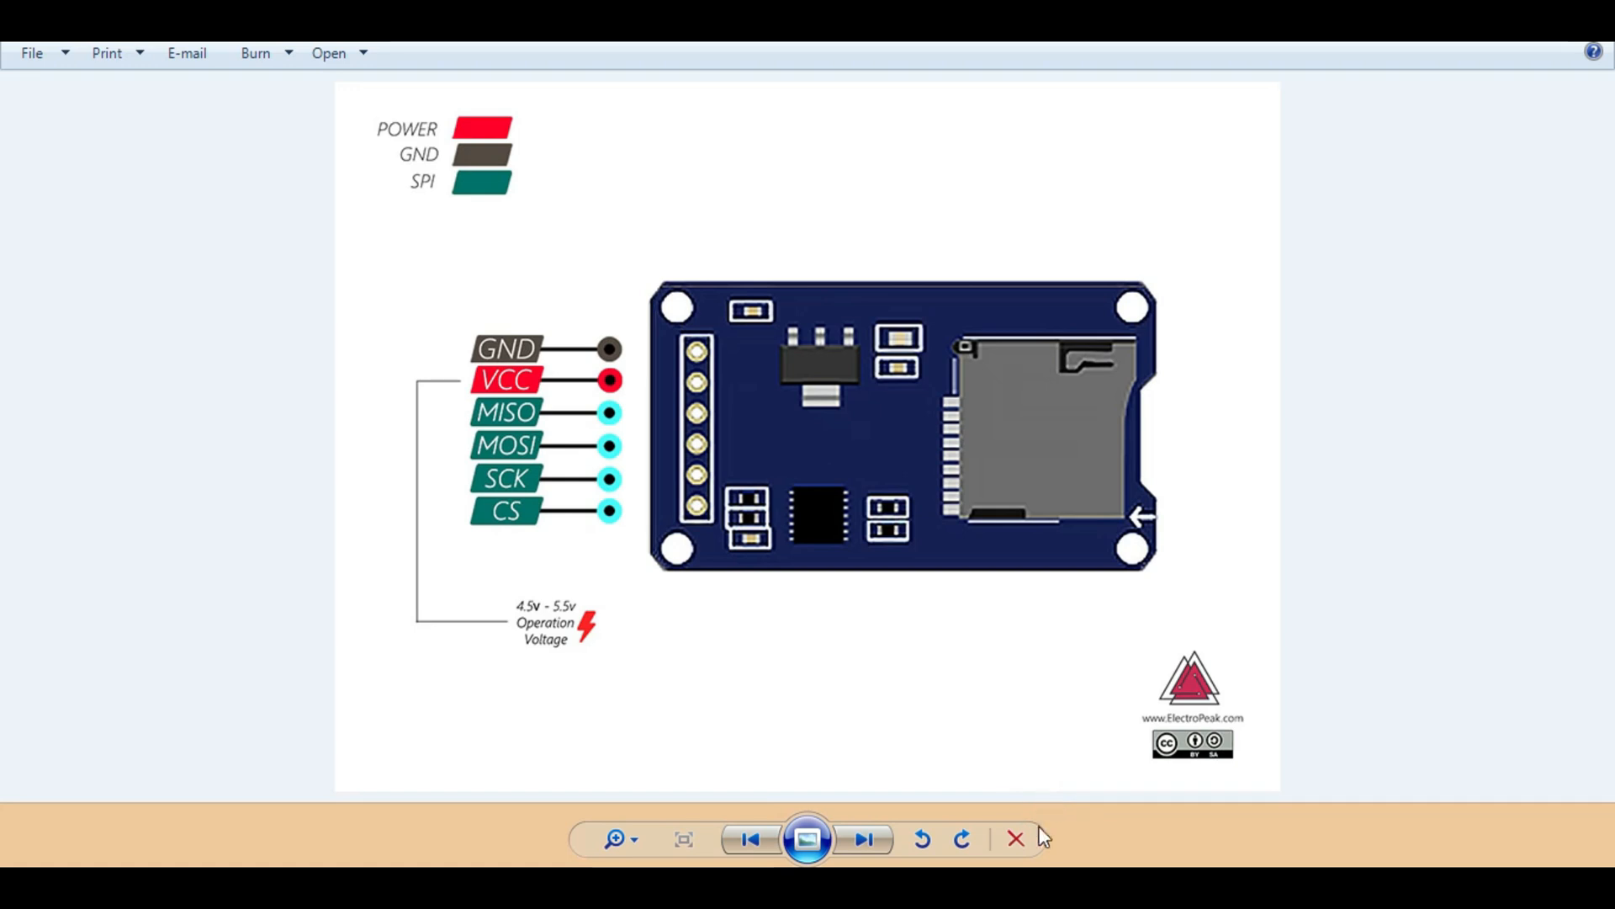
left_click(1281, 779)
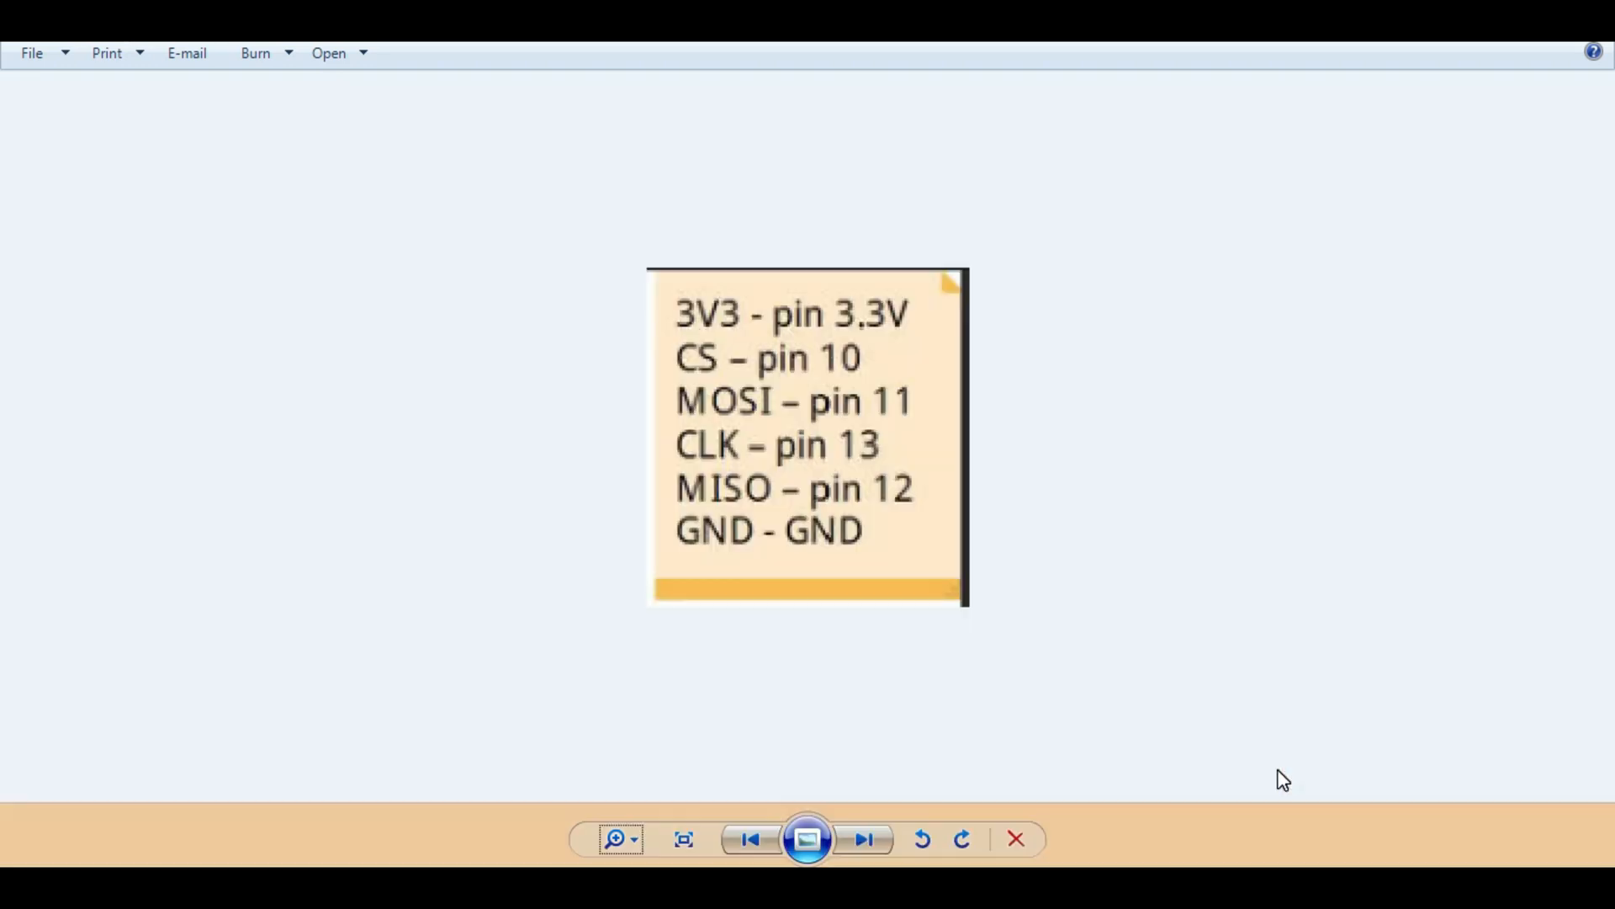
key("alt+Tab")
Route the pin 11 wire above the Arduino, down between the boards and across the breadboard with bends.
left_click_drag(706, 448, 700, 160)
left_click_drag(416, 247, 381, 178)
left_click_drag(701, 160, 698, 179)
left_click_drag(864, 492, 700, 646)
left_click_drag(808, 608, 904, 647)
Colour the pin 11 wire and the microSD module's grey wire cyan.
right_click(921, 665)
key("Escape")
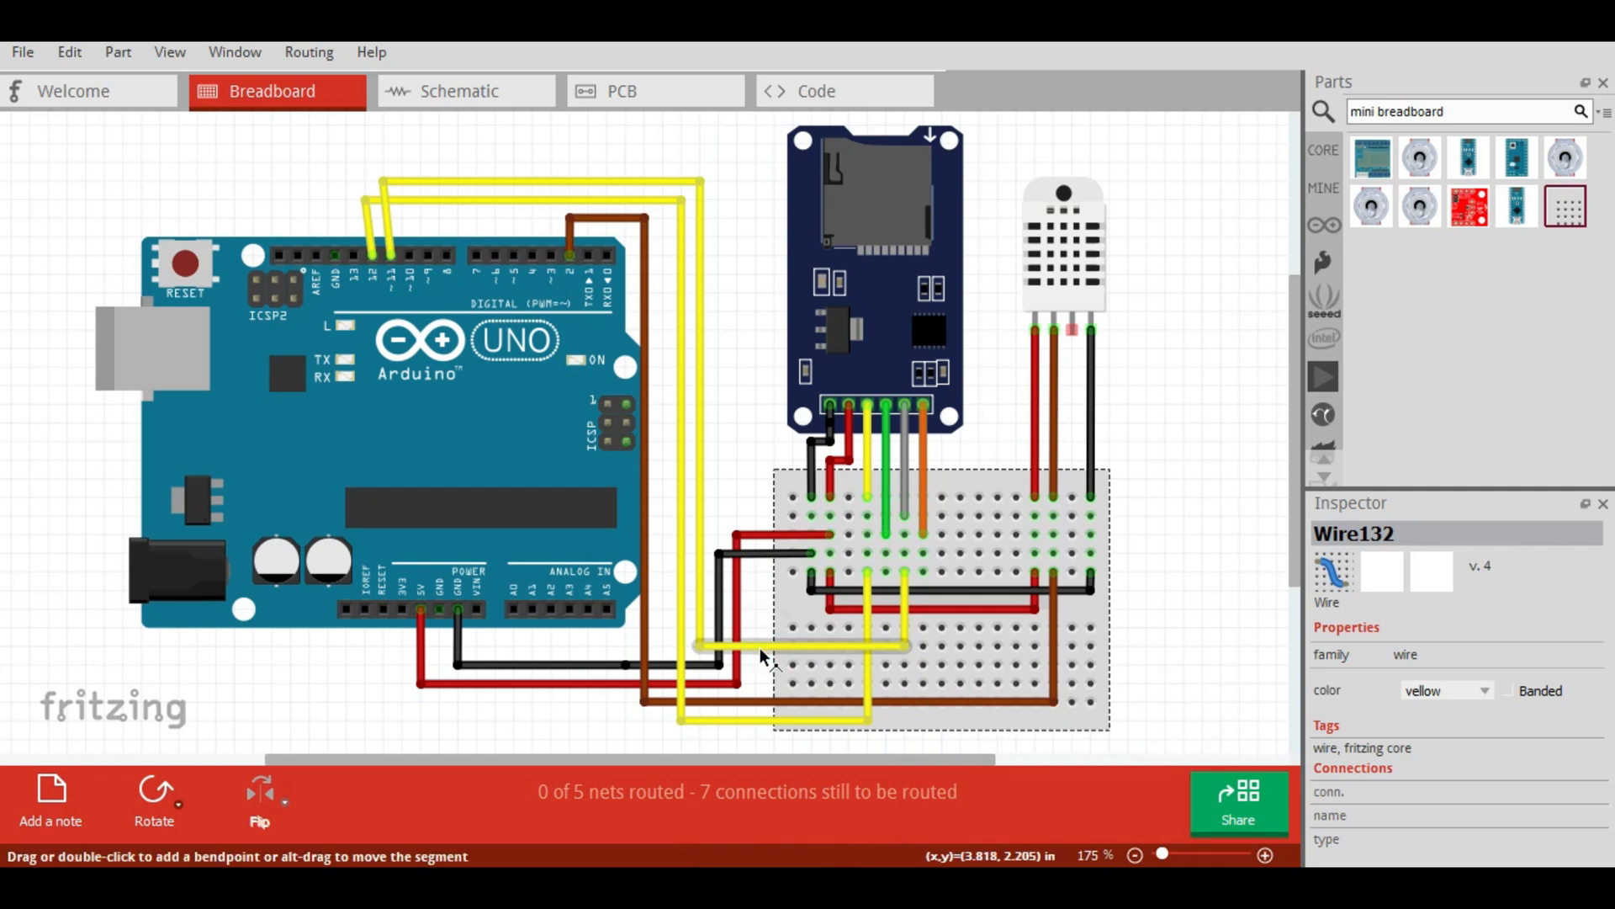
right_click(760, 644)
mouse_move(851, 684)
left_click(1028, 817)
right_click(699, 622)
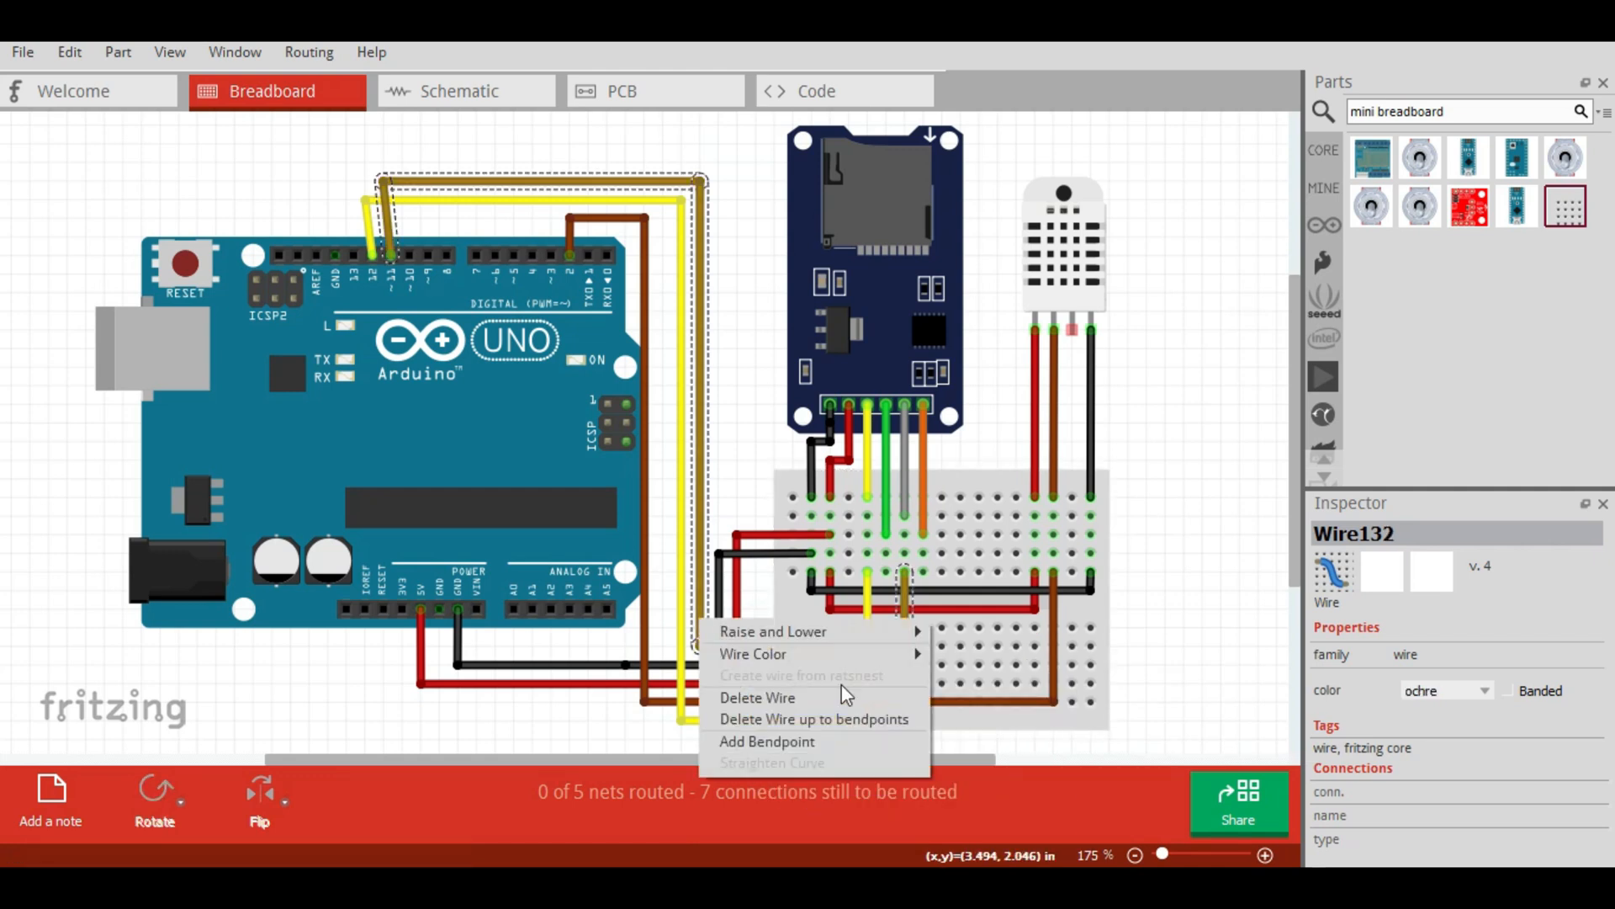
mouse_move(833, 653)
left_click(980, 831)
left_click(905, 486)
right_click(907, 483)
mouse_move(1033, 512)
left_click(1185, 701)
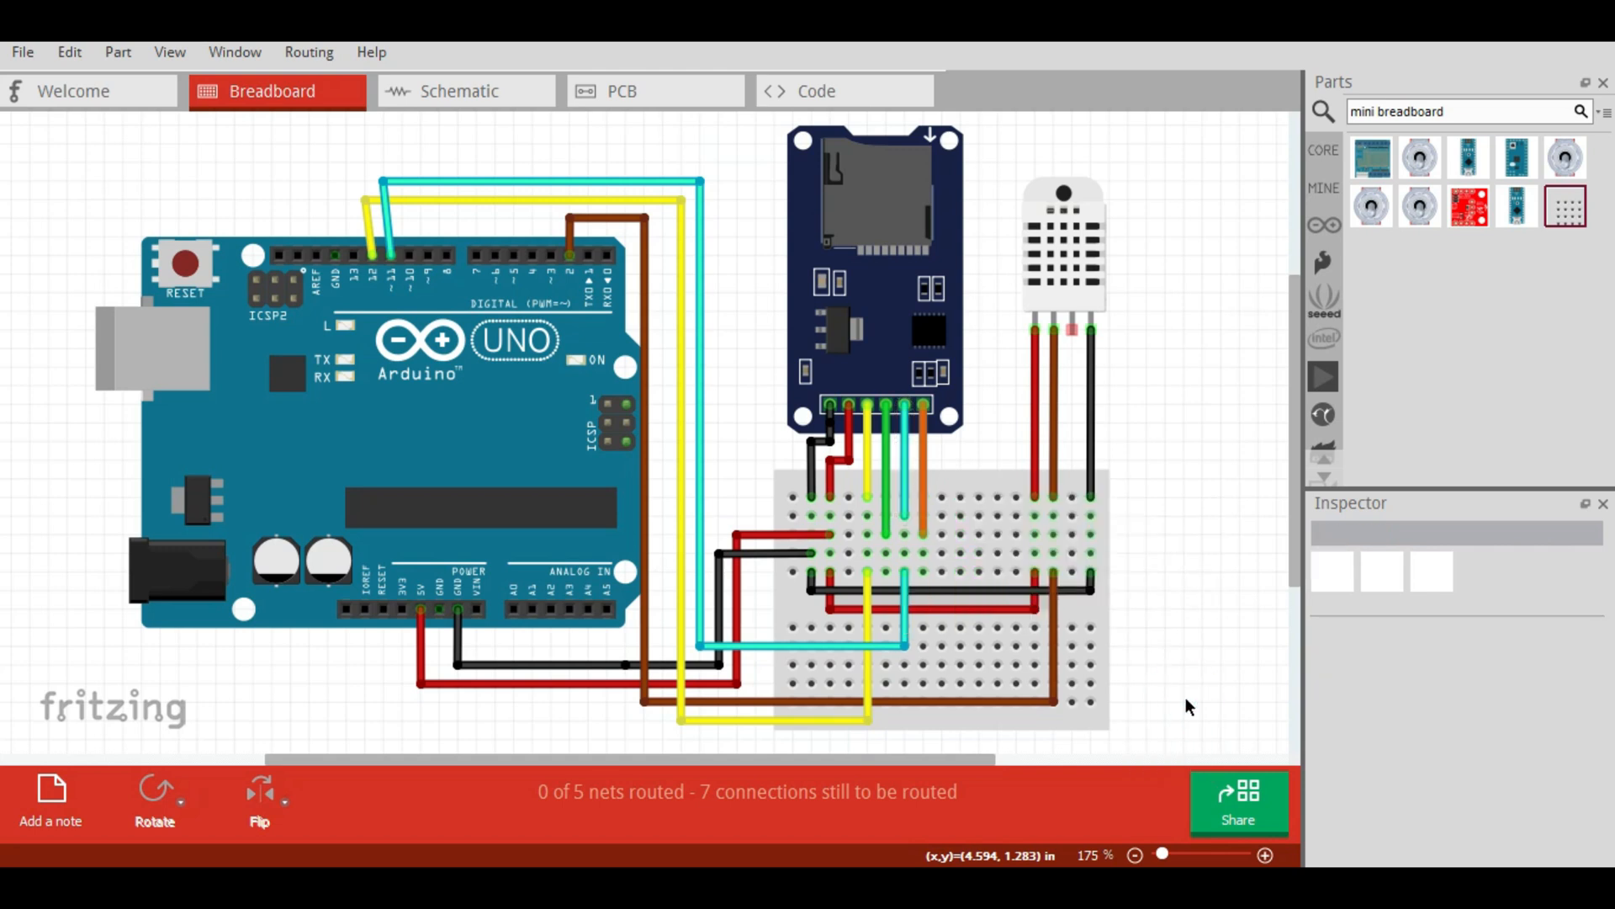
Connect Arduino pin 13 to the module's green wire column, routed outside the cyan wire and below the breadboard, coloured green.
left_click_drag(354, 255, 890, 574)
left_click_drag(505, 345, 325, 164)
left_click_drag(606, 370, 721, 162)
left_click_drag(860, 500, 887, 748)
right_click(889, 745)
mouse_move(956, 772)
left_click(1158, 703)
Straighten the pin 13 wire's horizontal run below the breadboard by aligning its bend points.
scroll(825, 666, "down", 1)
left_click(821, 715)
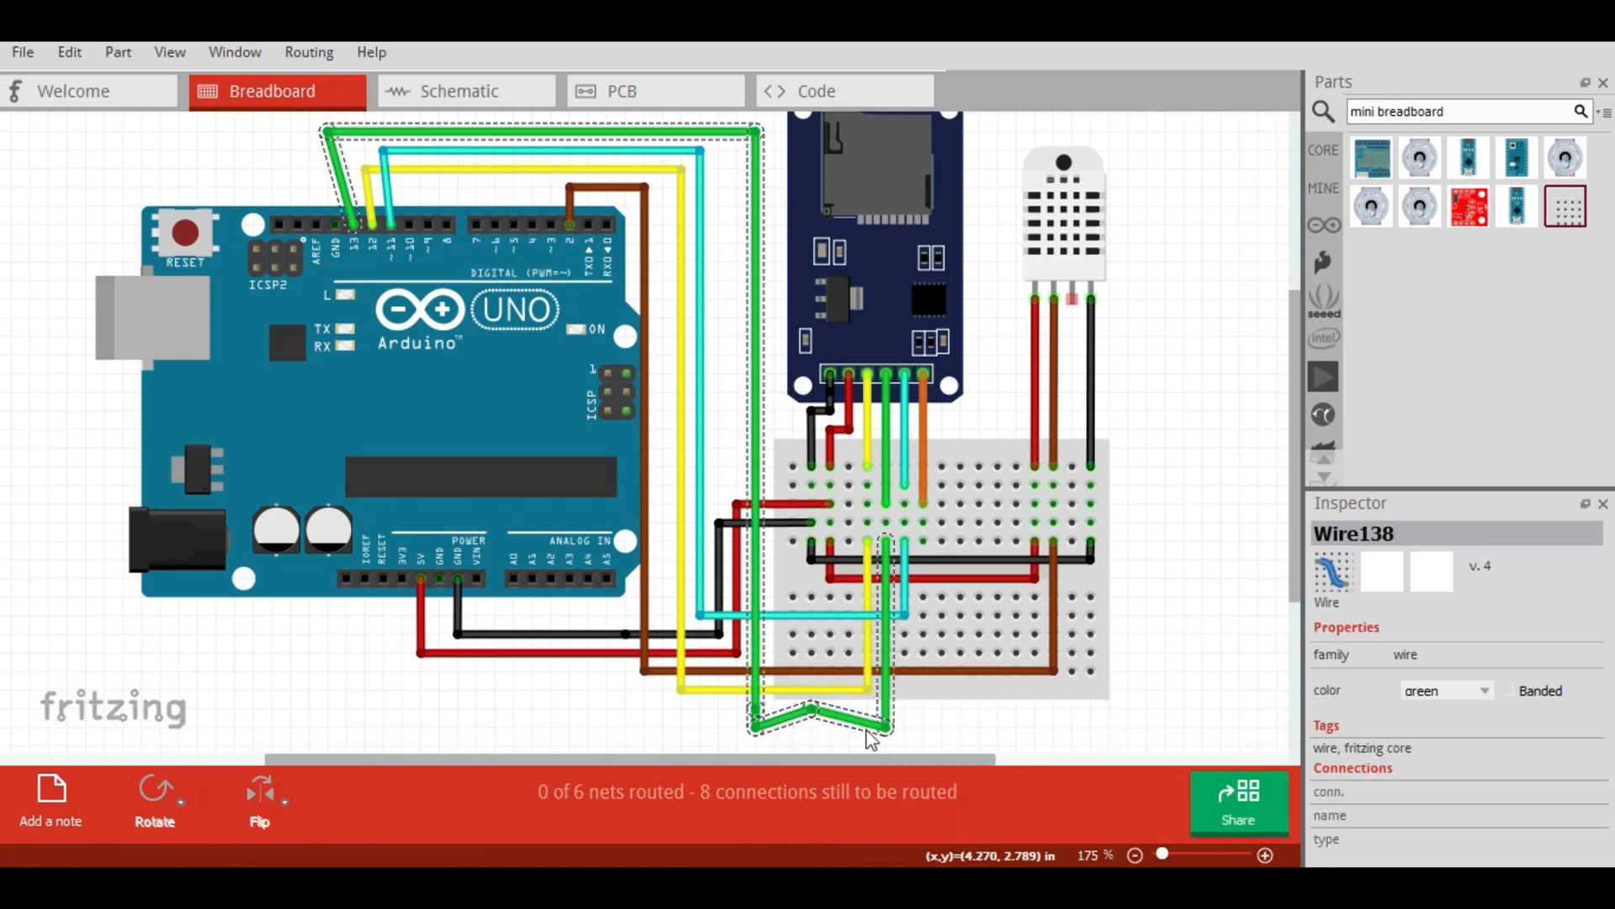
left_click_drag(756, 727, 755, 709)
left_click_drag(1295, 565, 1295, 549)
left_click(1176, 538)
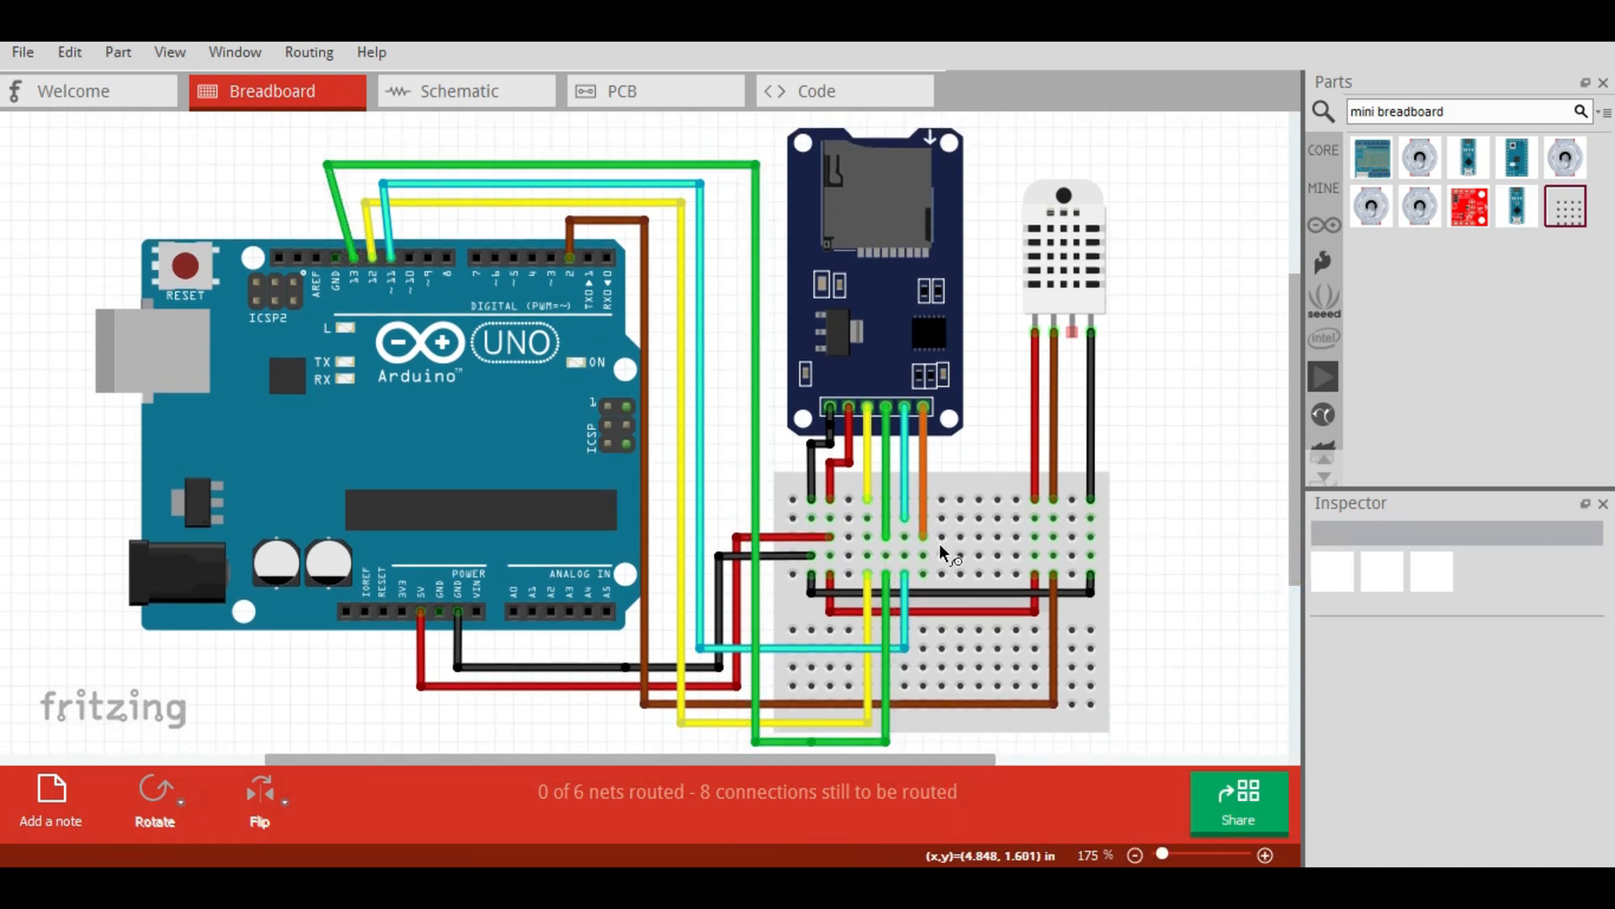
Connect Arduino pin 4 to the module's orange wire column, routed above the Arduino and below the breadboard, coloured orange.
mouse_move(533, 258)
left_mouse_down()
mouse_move(895, 493)
mouse_move(924, 574)
left_mouse_up()
mouse_move(587, 301)
left_mouse_down()
mouse_move(524, 360)
mouse_move(534, 137)
mouse_move(578, 396)
mouse_move(533, 146)
left_mouse_up()
left_click_drag(662, 285, 923, 748)
right_click(664, 738)
mouse_move(842, 771)
left_click(948, 796)
left_click(1153, 667)
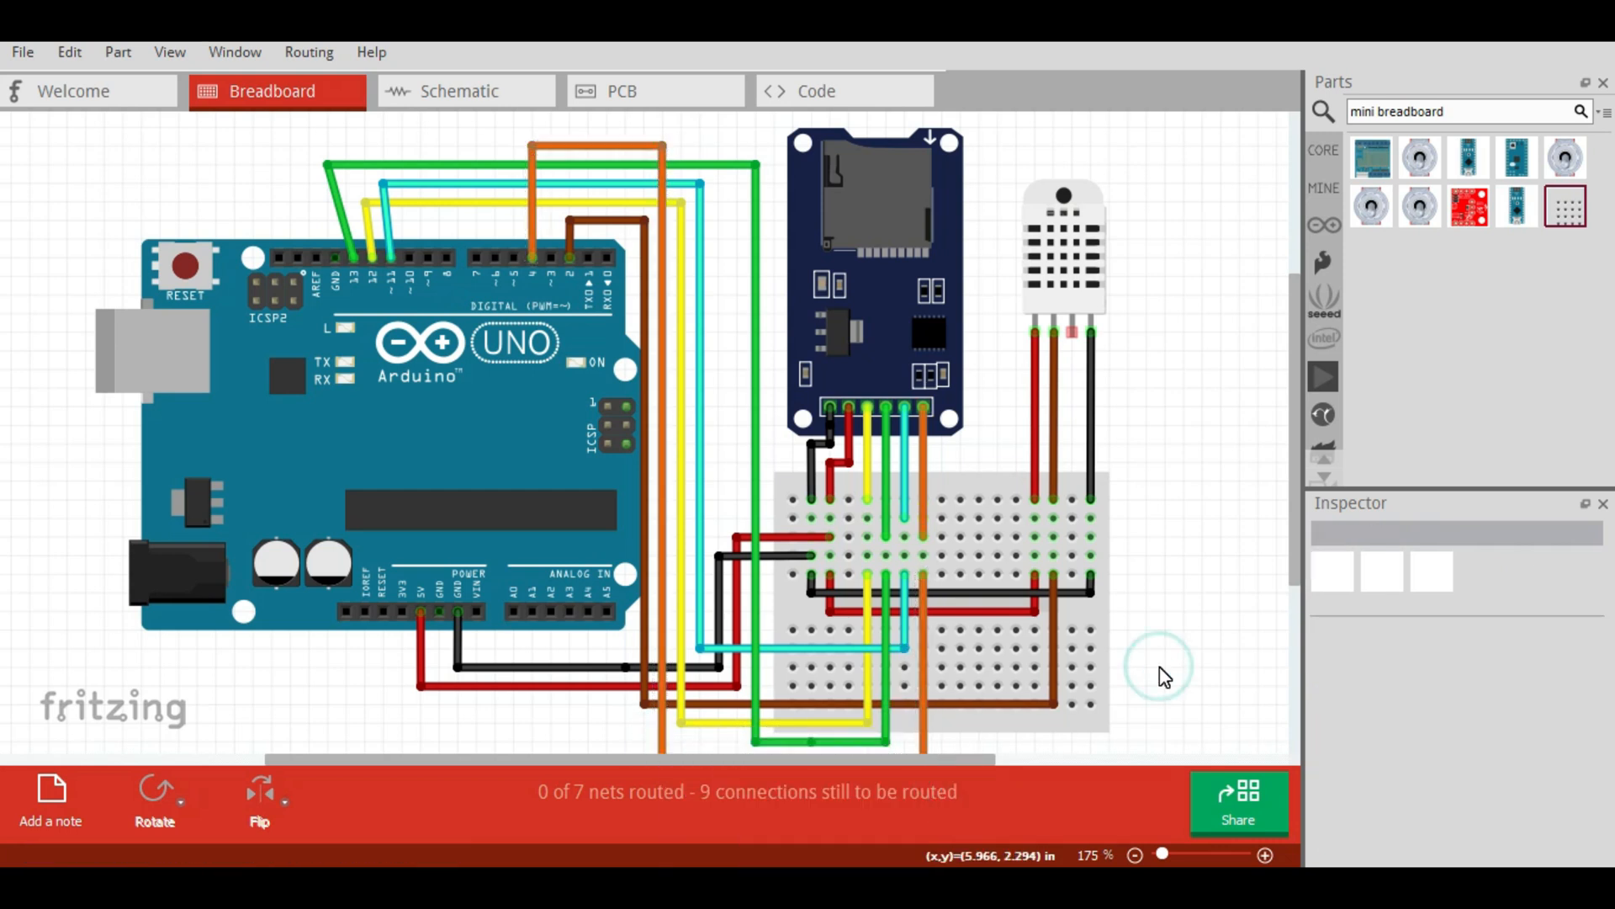
left_click_drag(1294, 417, 1294, 413)
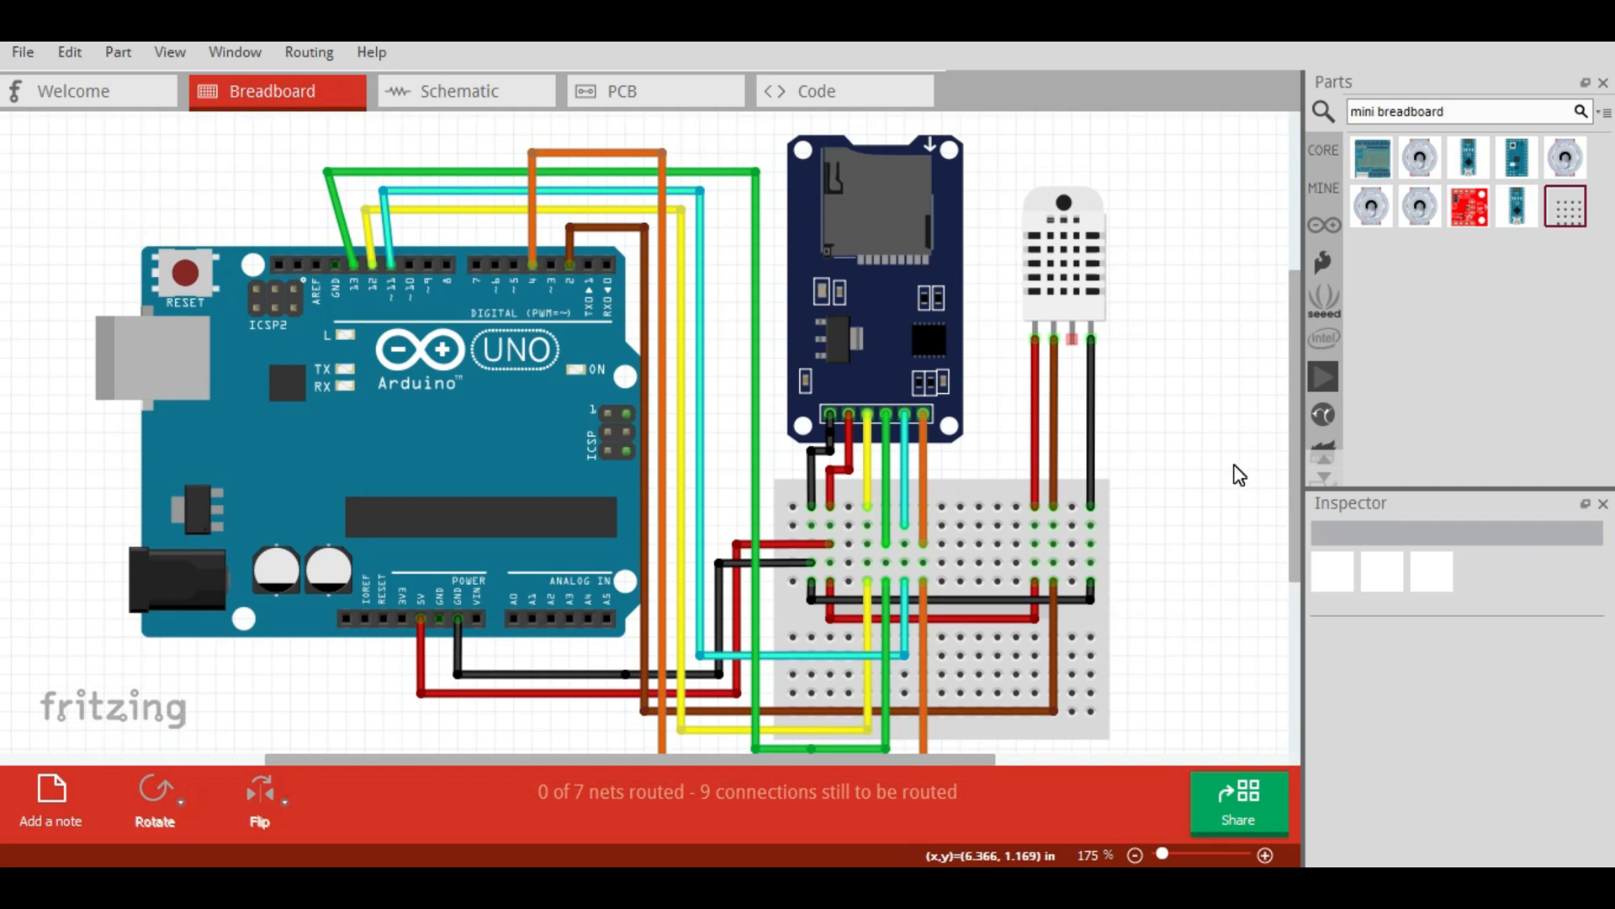
Add a note reading "SD card interfacing with arduino uno:" and place it above the Arduino's reset button.
left_click(52, 800)
triple_click(1183, 644)
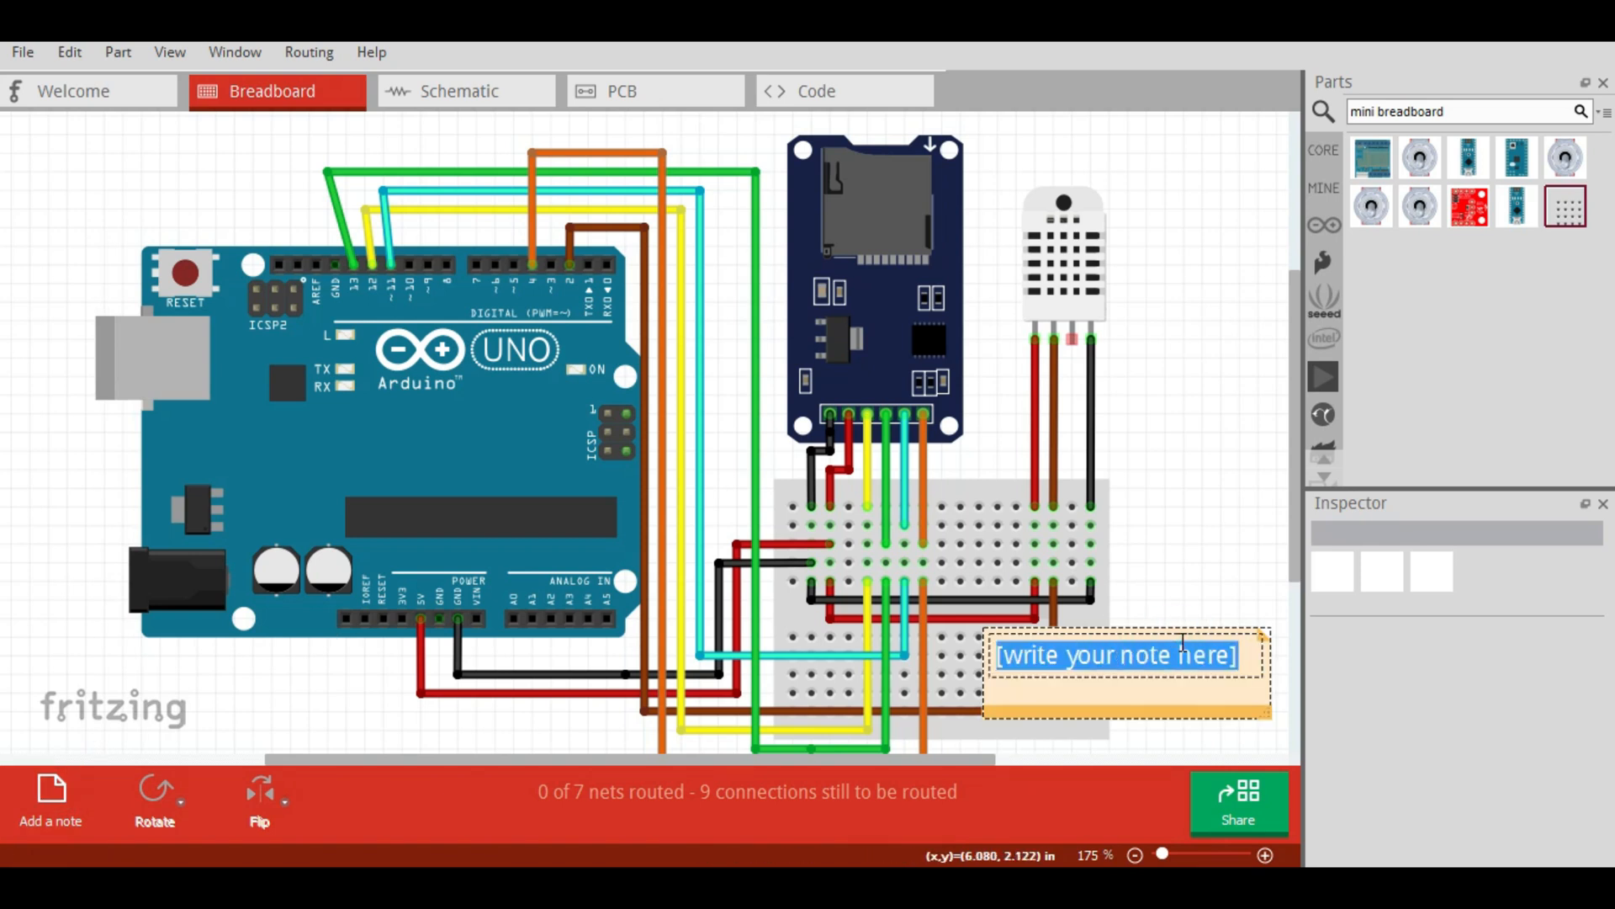
type("SD card interfacing with arduino uno:")
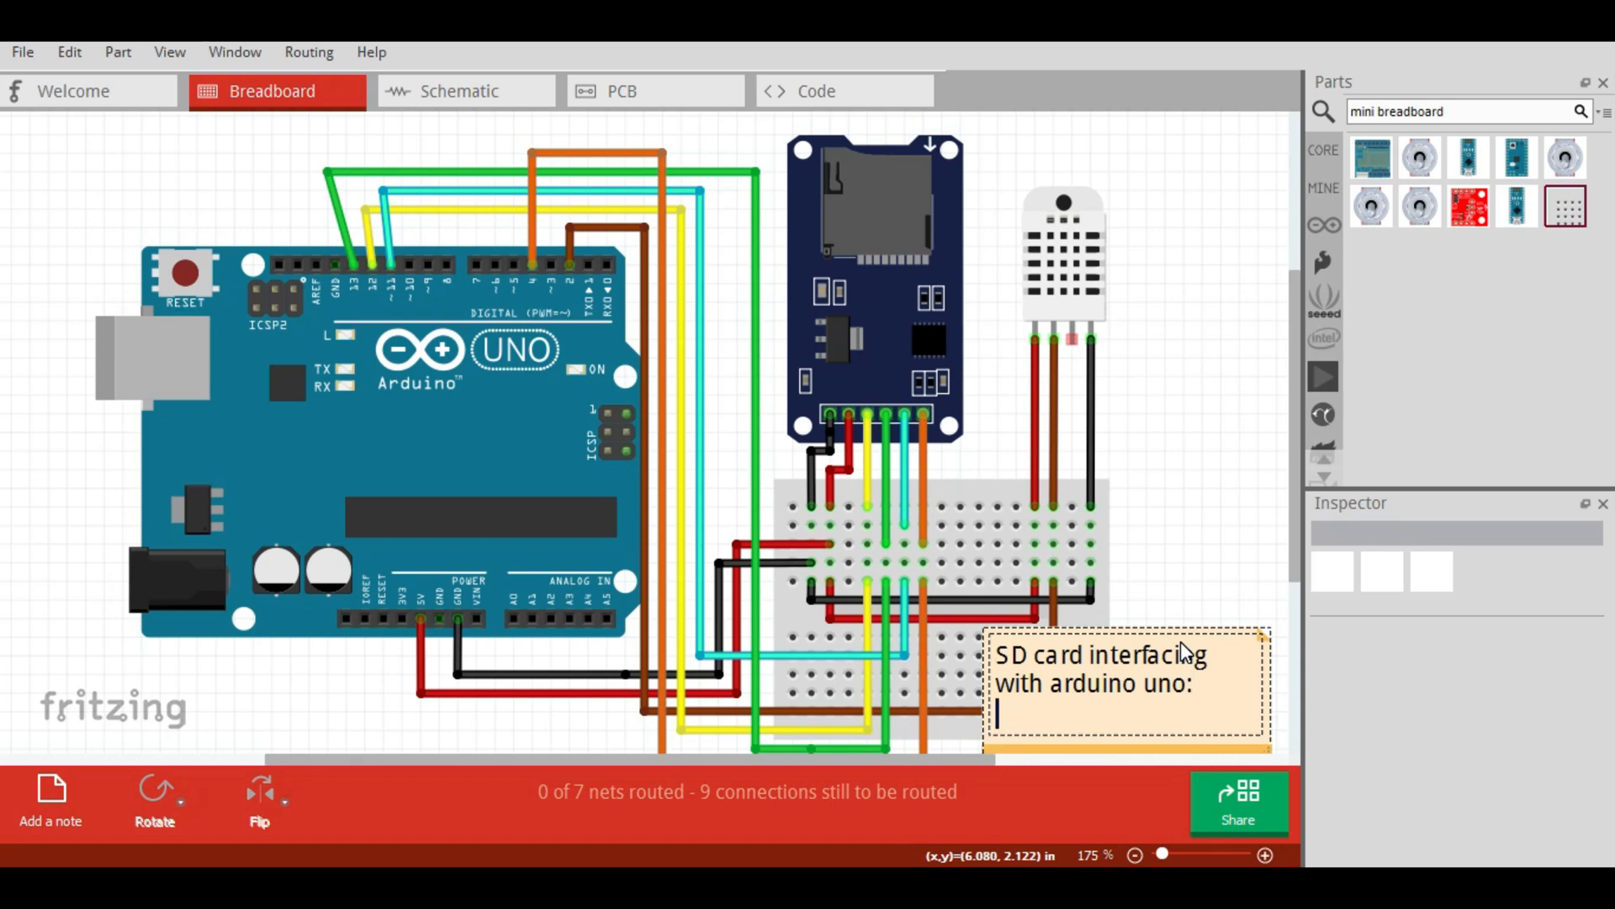
left_click_drag(1140, 722, 165, 243)
left_click(179, 201)
Add the connection lines "gnd-gnd" and "5v-5v" below the note's heading.
key("Return")
type("gnd-")
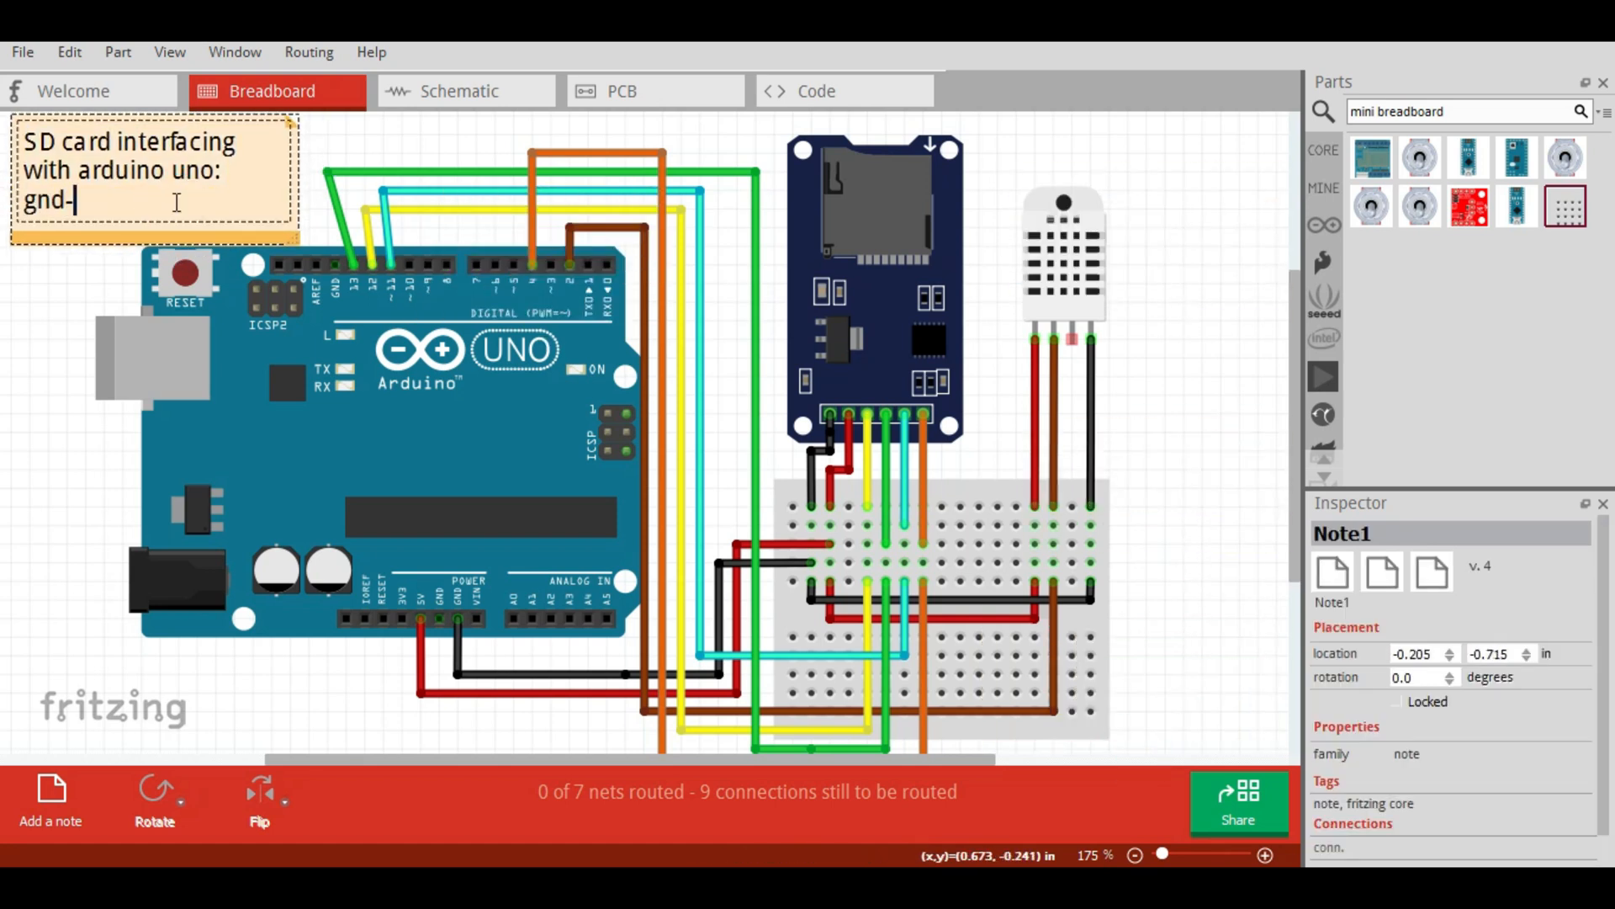
type("gnd")
key("Return")
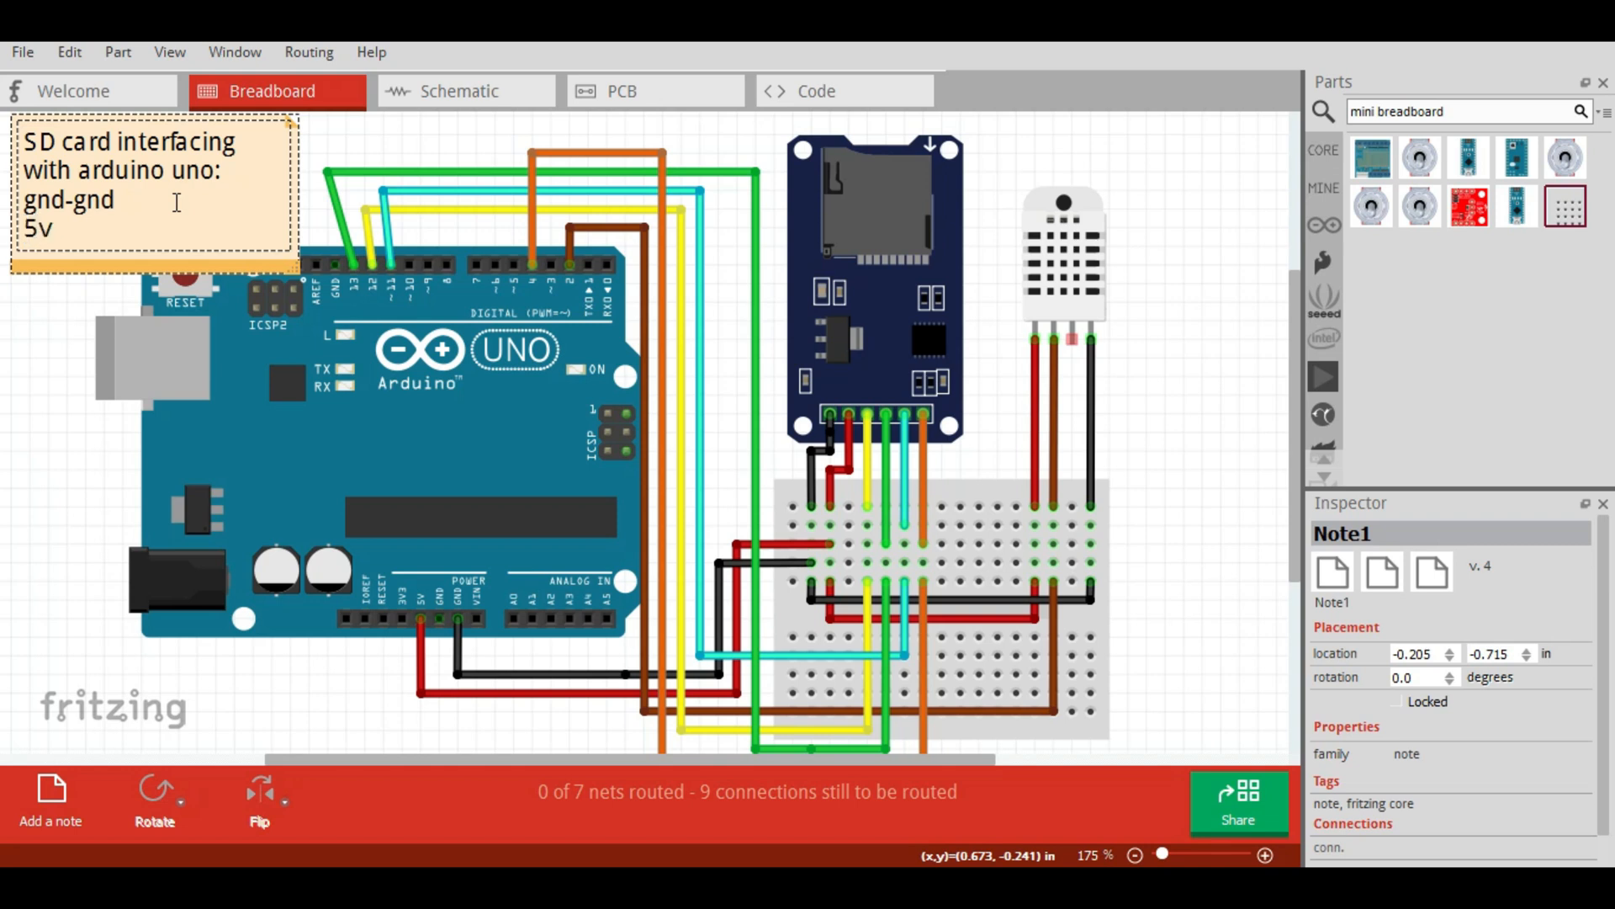
type("5v-5v")
key("Return")
Narrow the note and shorten its heading to "SD car:".
left_click_drag(298, 290, 175, 369)
left_click_drag(87, 255, 19, 173)
left_click(103, 318)
left_click_drag(85, 257, 28, 172)
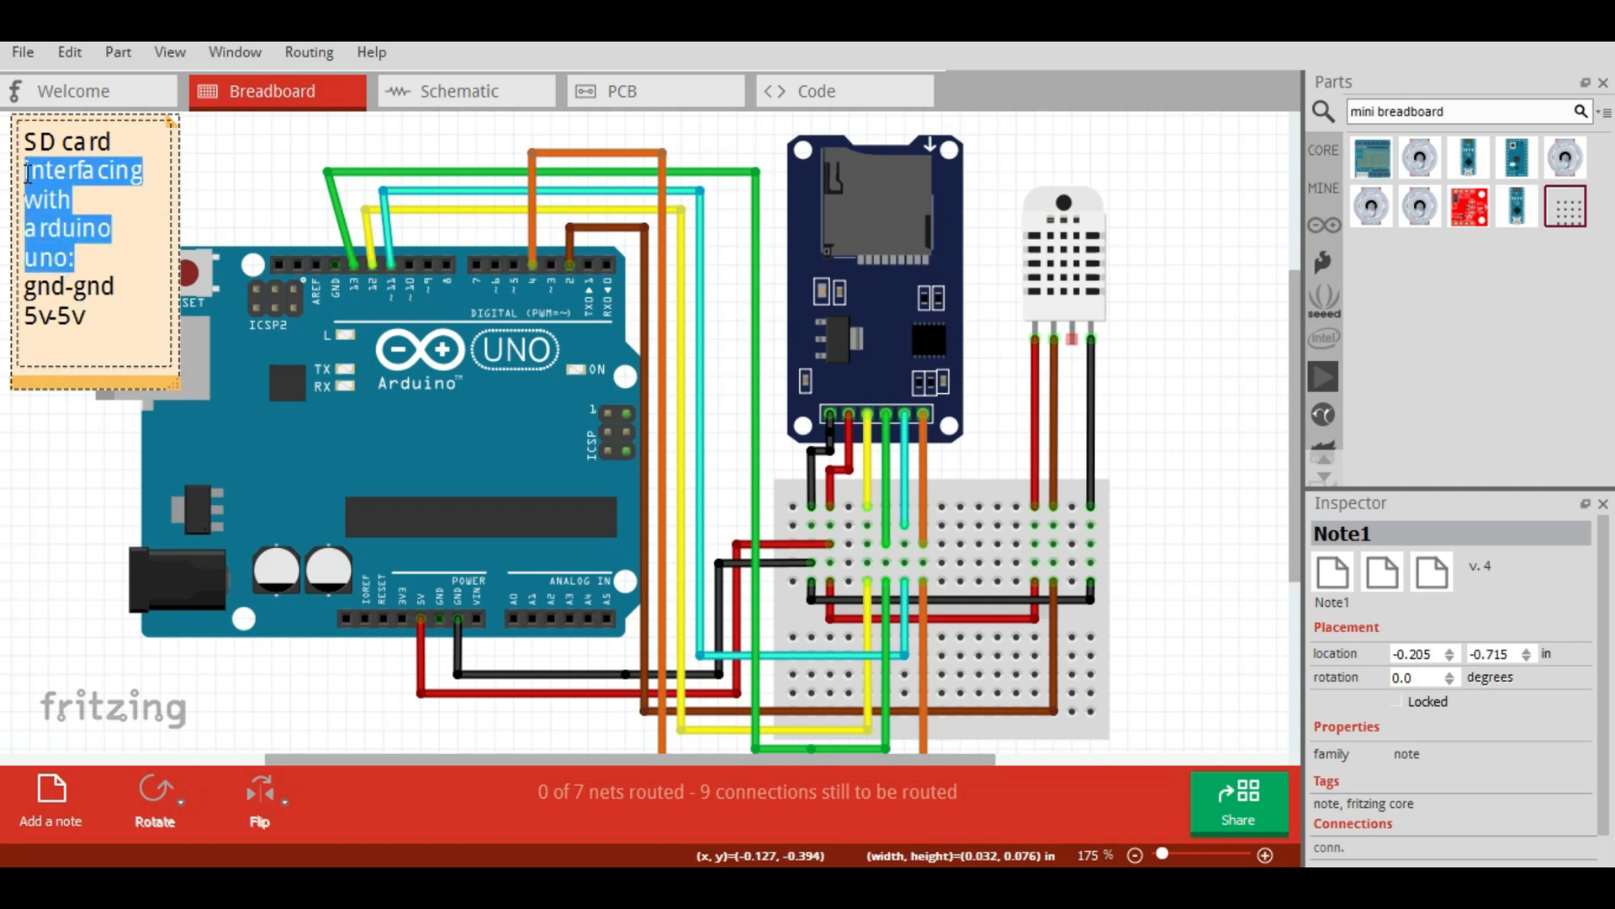
key("BackSpace")
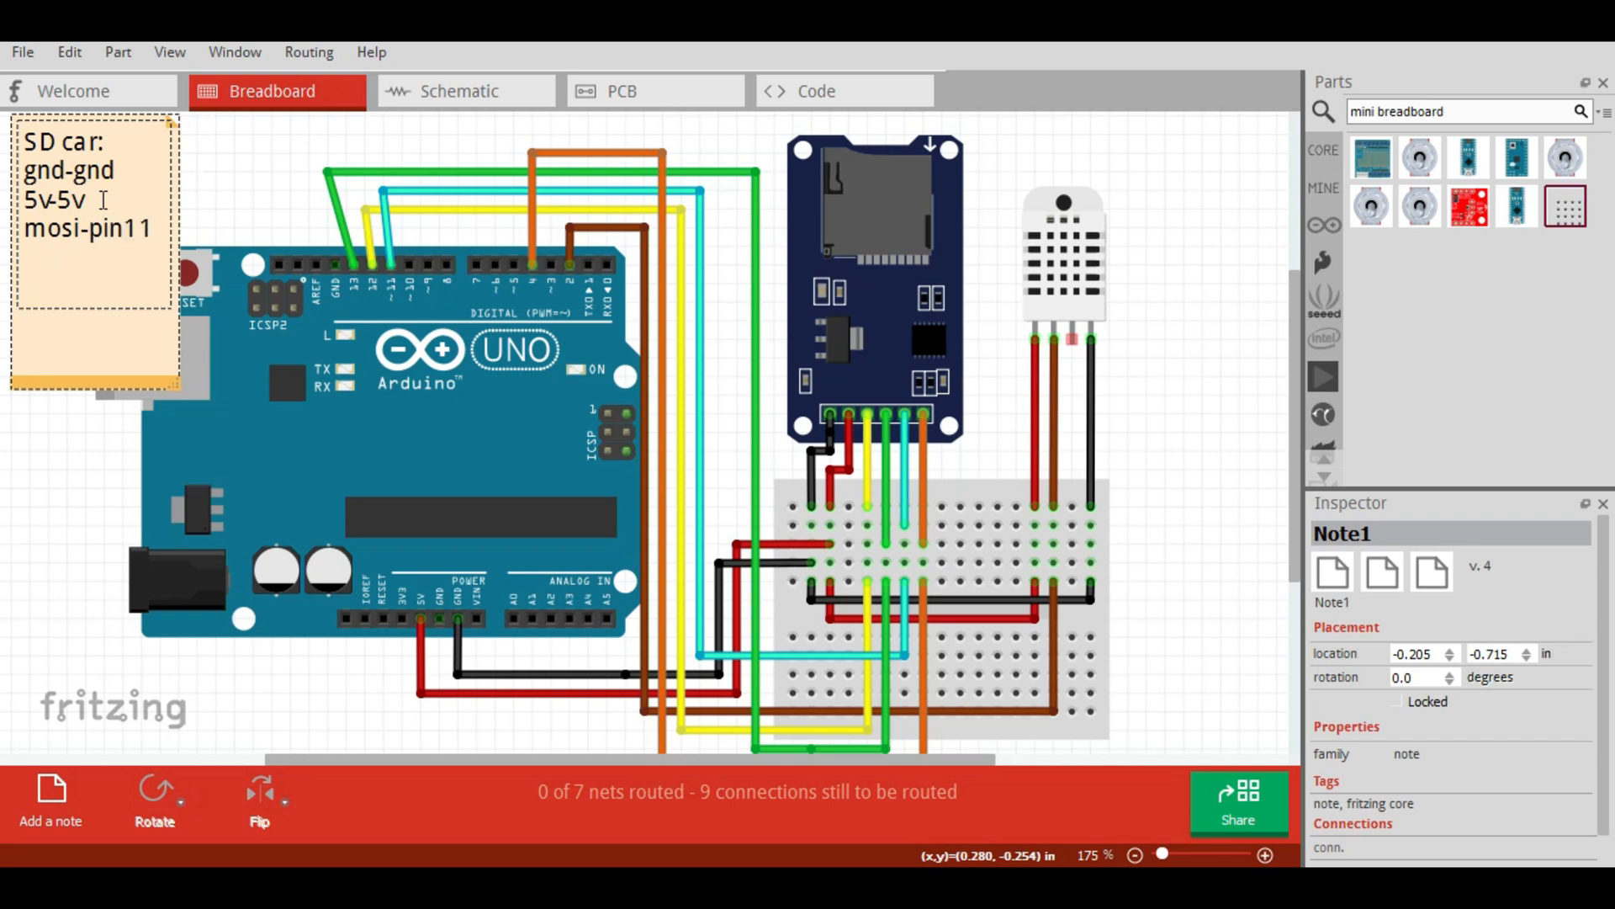
Add the lines "mosi-pin11", "clock-pin13" and "miso-pin12" to the SD note and shrink the note to fit.
type("13 ")
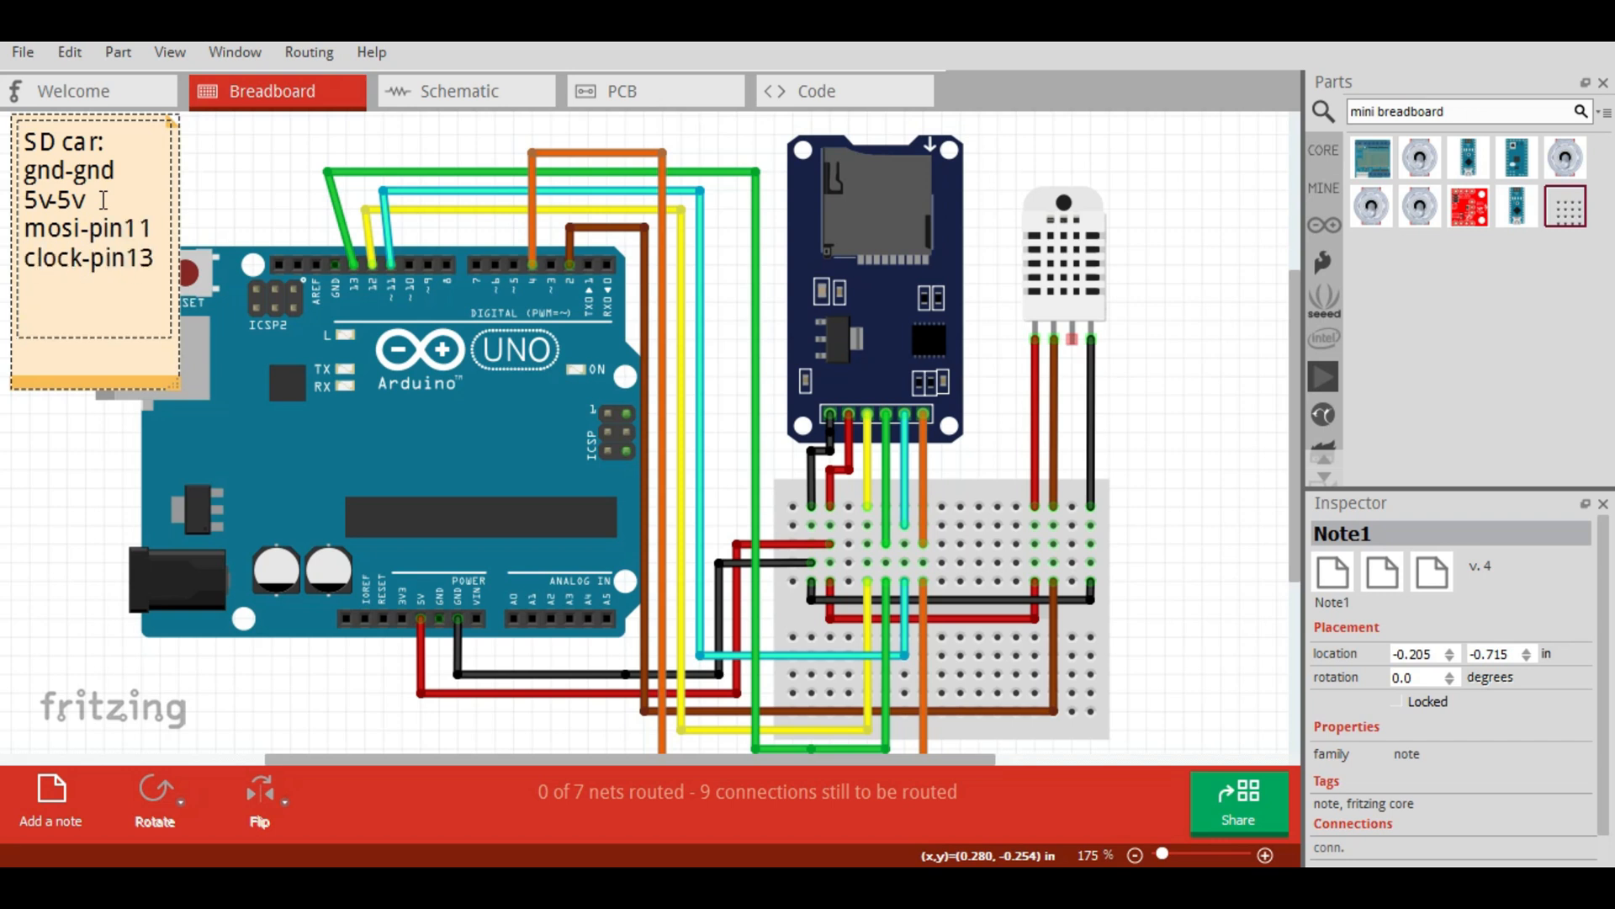
type("miso-pin12")
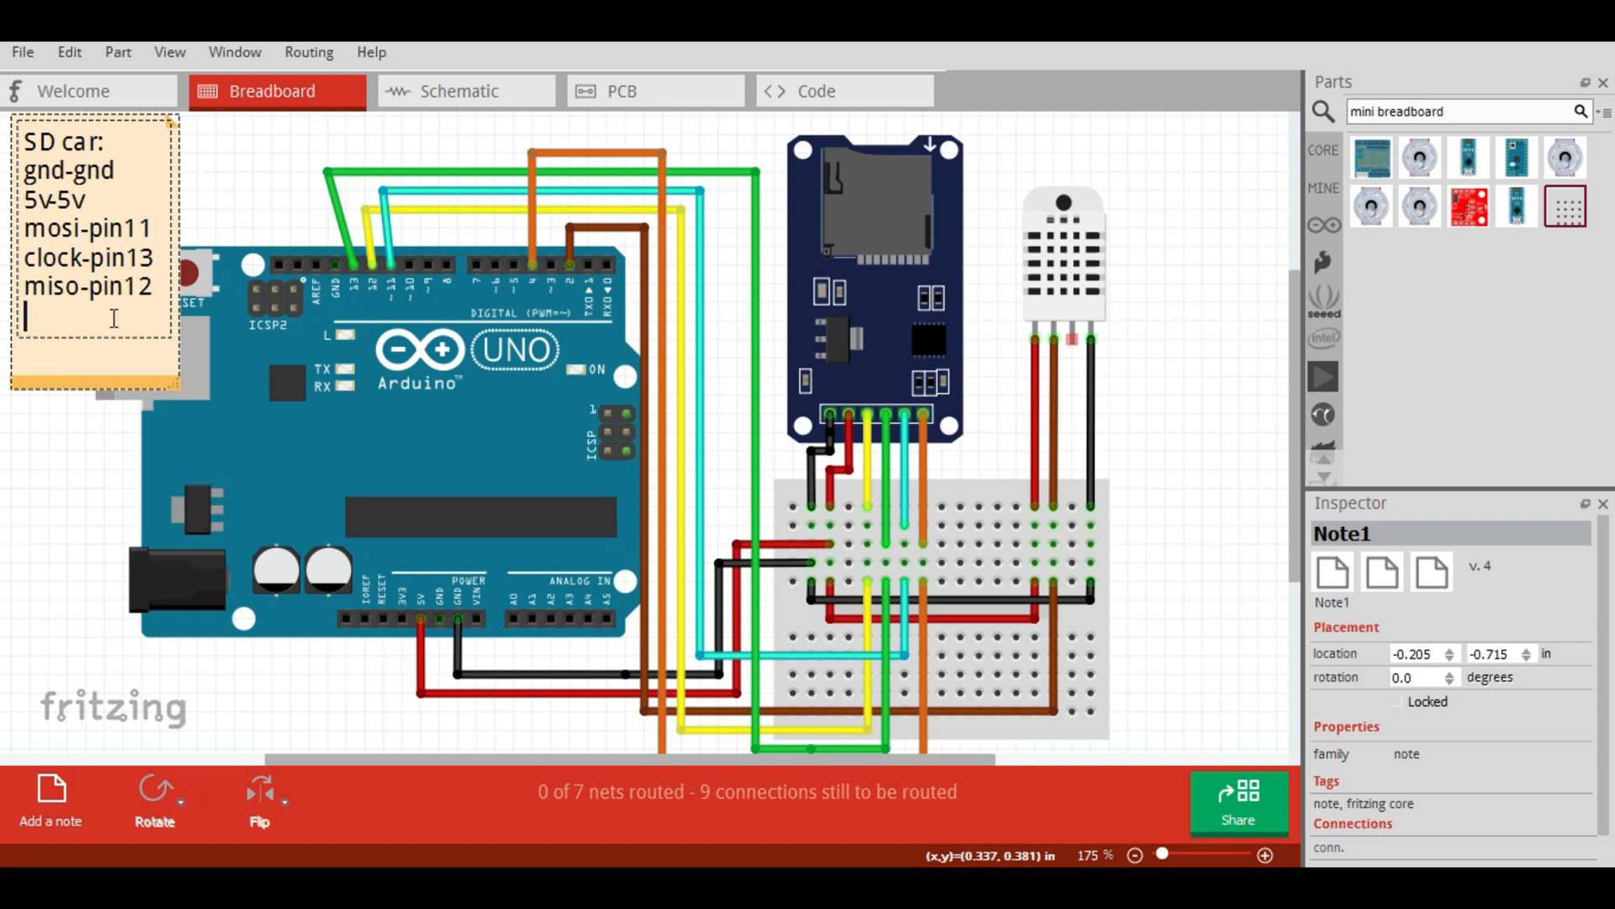
left_click_drag(172, 386, 168, 328)
left_click_drag(108, 141, 28, 140)
left_click(89, 259)
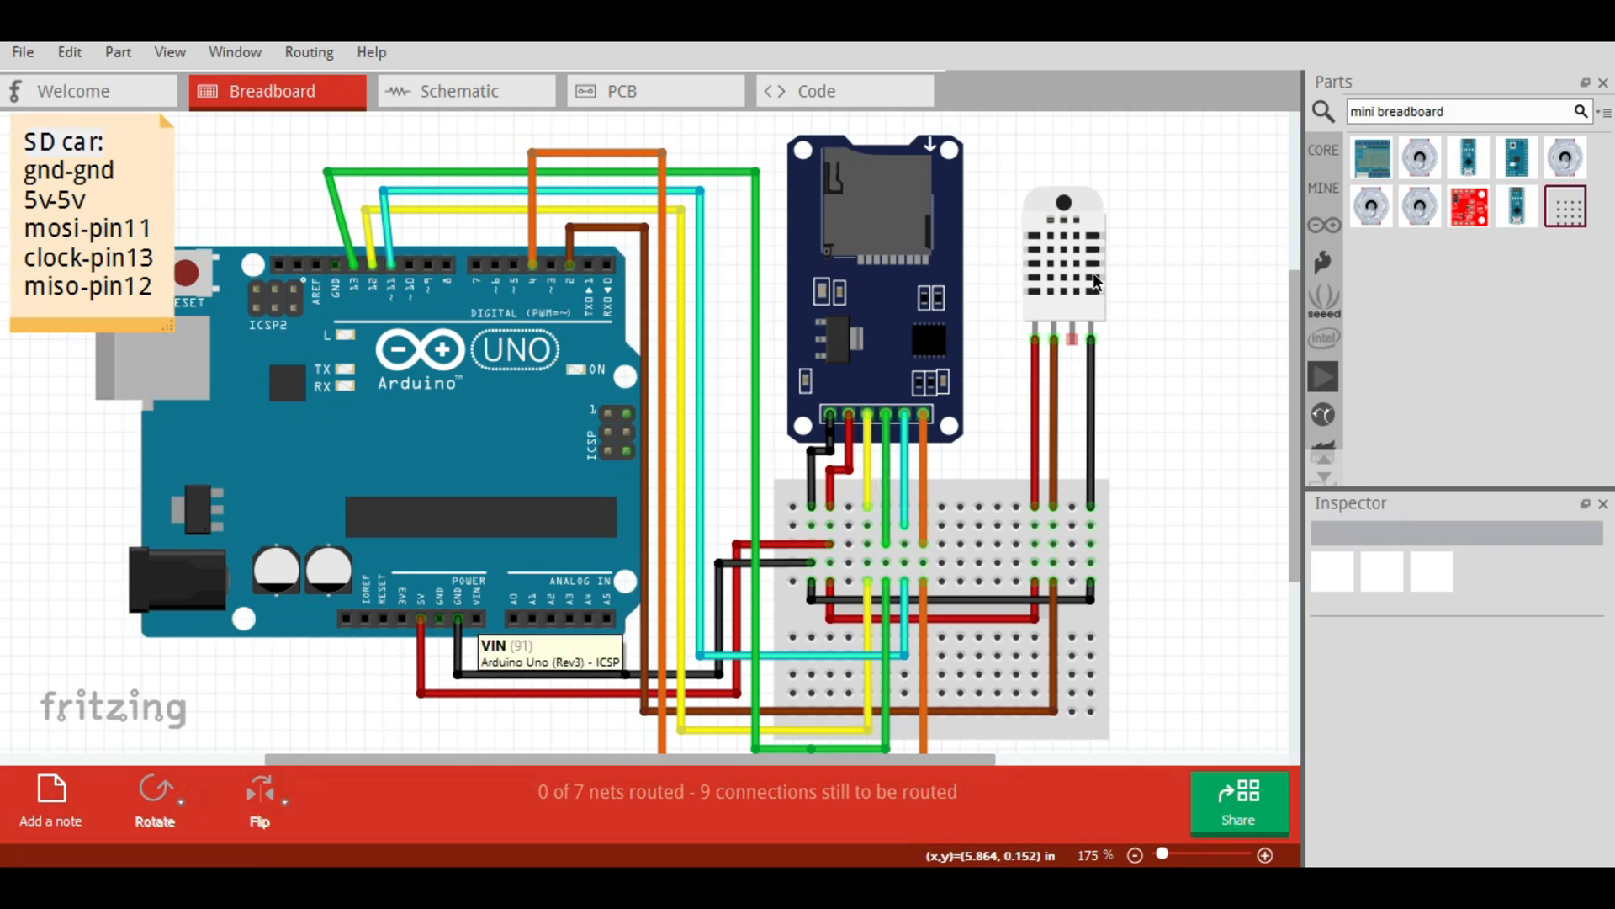
Add a second, smaller note headed "RHT03:" and place it beside the humidity sensor.
left_click(68, 792)
double_click(1149, 655)
key("ctrl+a")
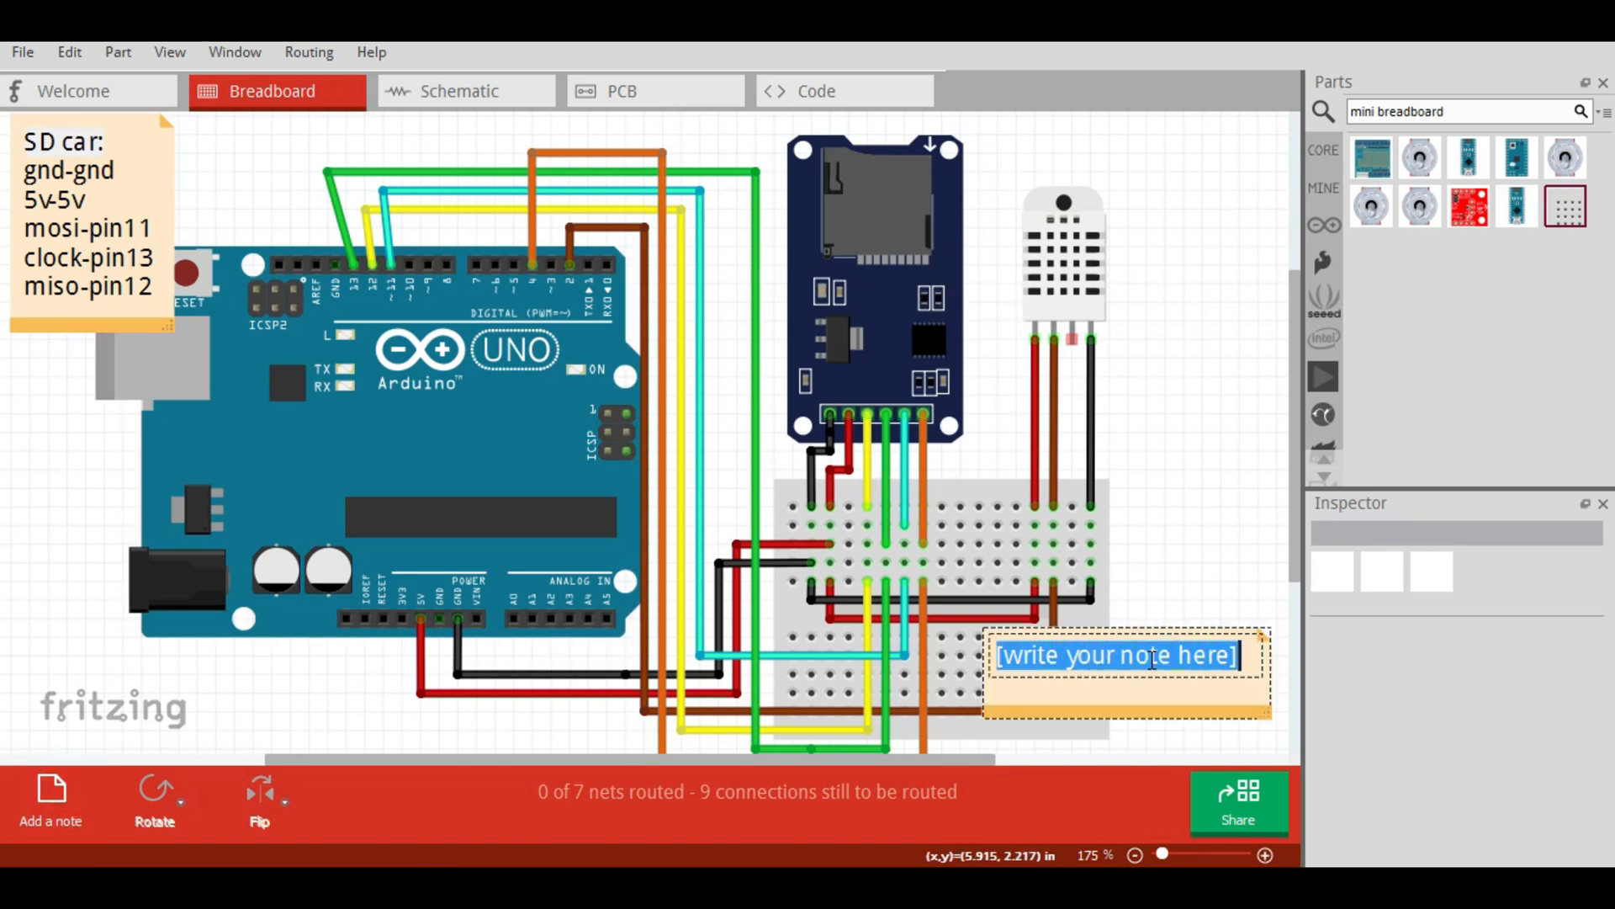
type("RHT03")
left_click_drag(1265, 710, 1223, 236)
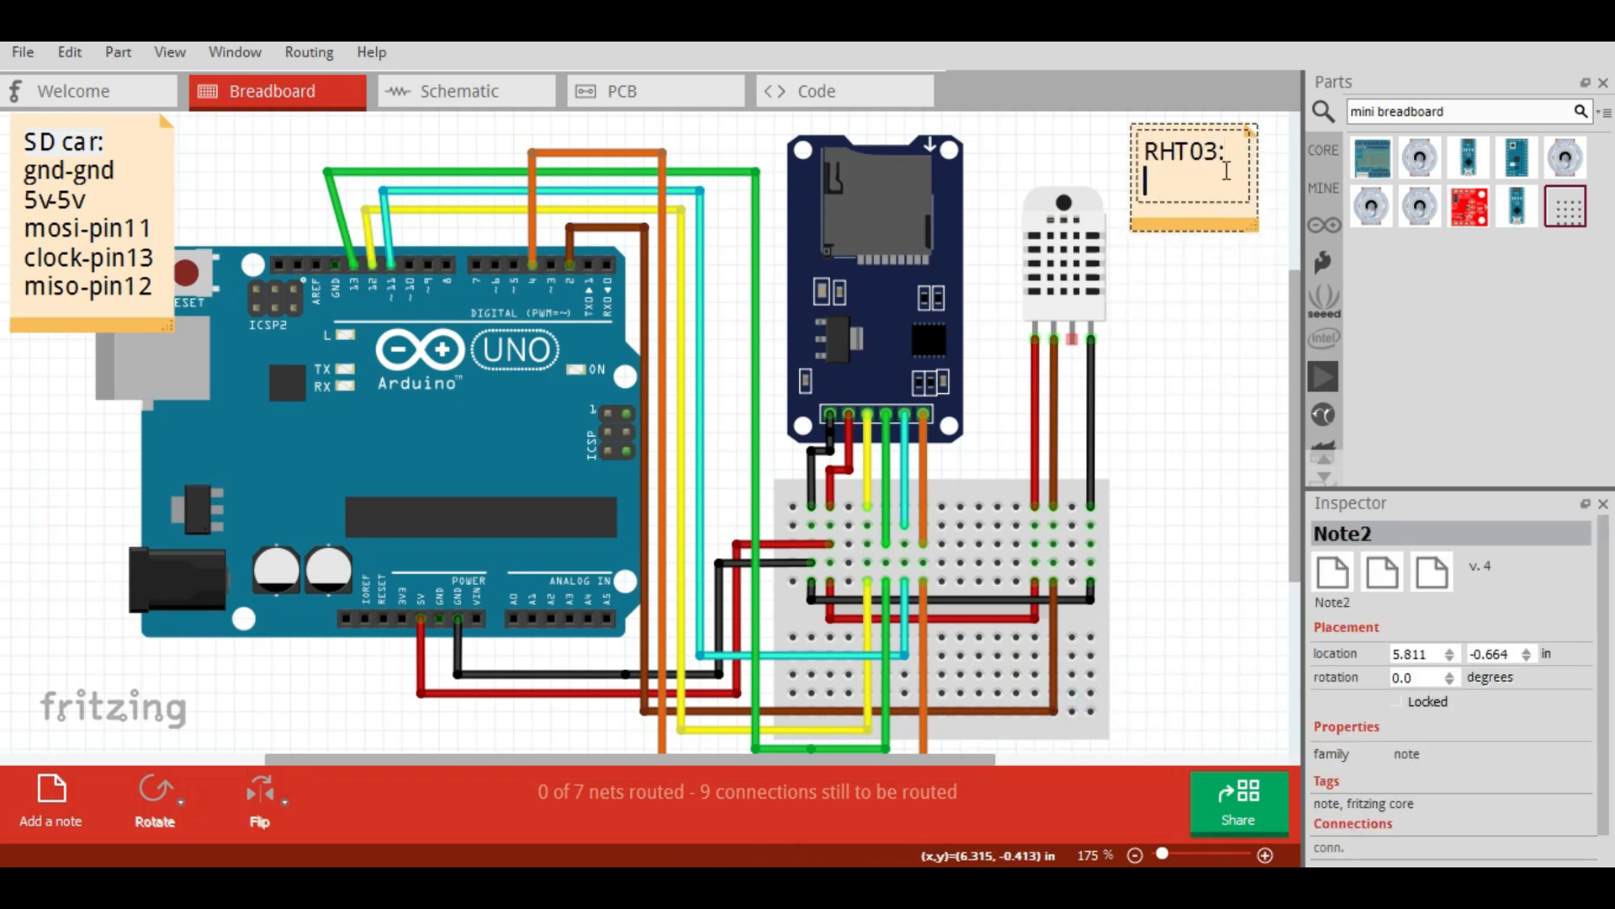
type("d-gn")
left_click(1219, 289)
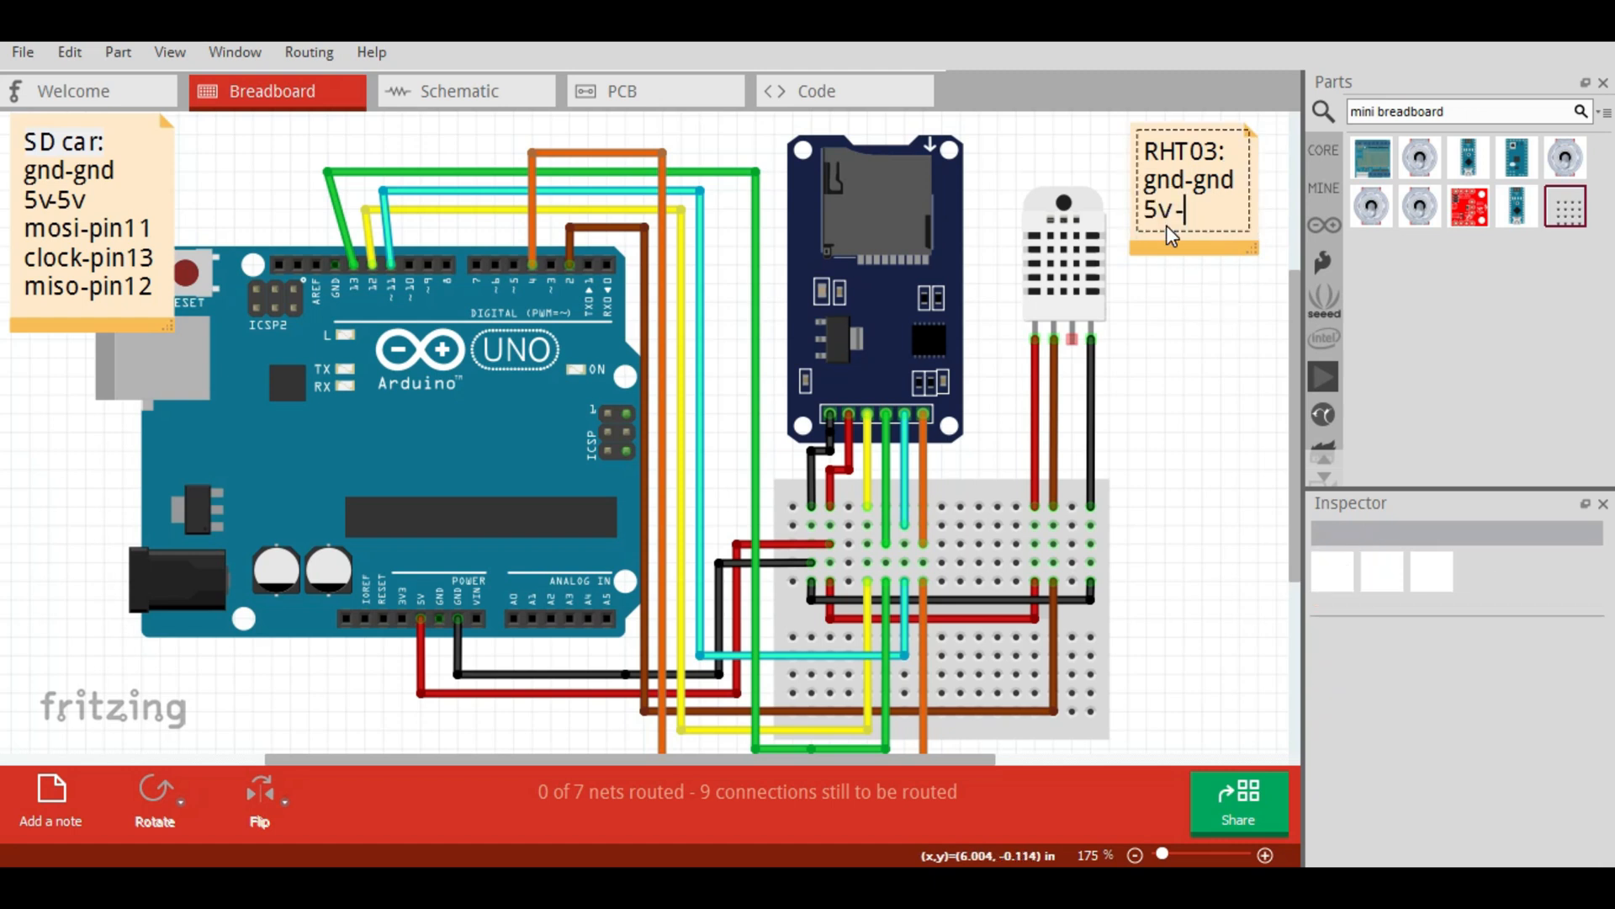
key("BackSpace")
key("BackSpace")
key("BackSpace")
key("BackSpace")
key("BackSpace")
key("BackSpace")
key("BackSpace")
key("BackSpace")
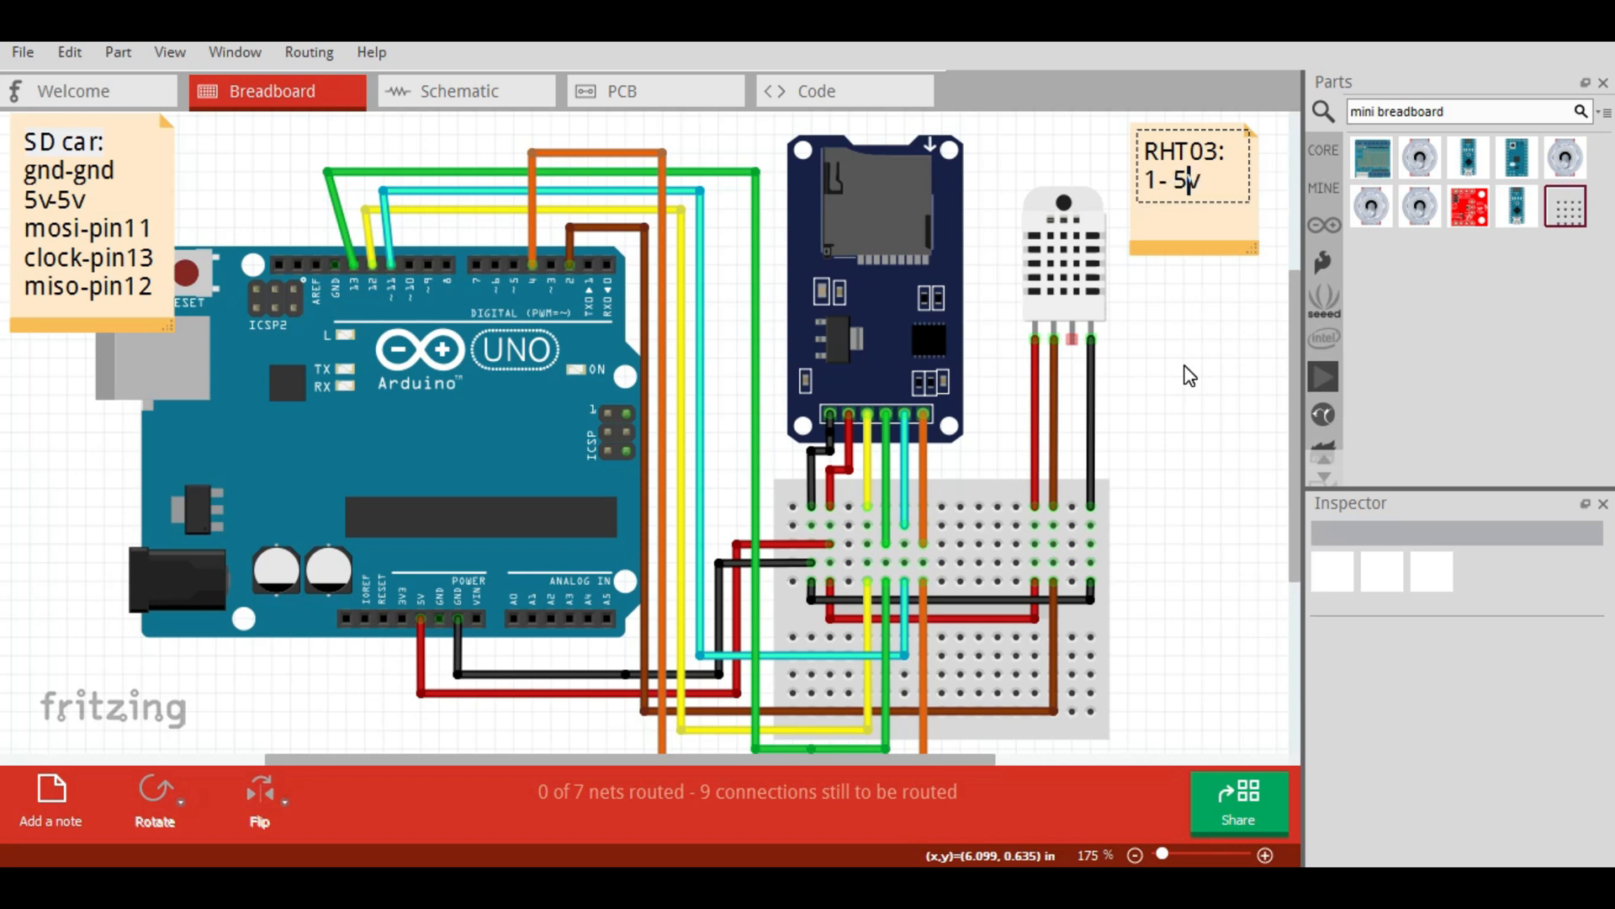
List the sensor's first pins in the RHT03 note as "1- 5v" and "2-signal(pin2)", widening the note to fit.
type("al")
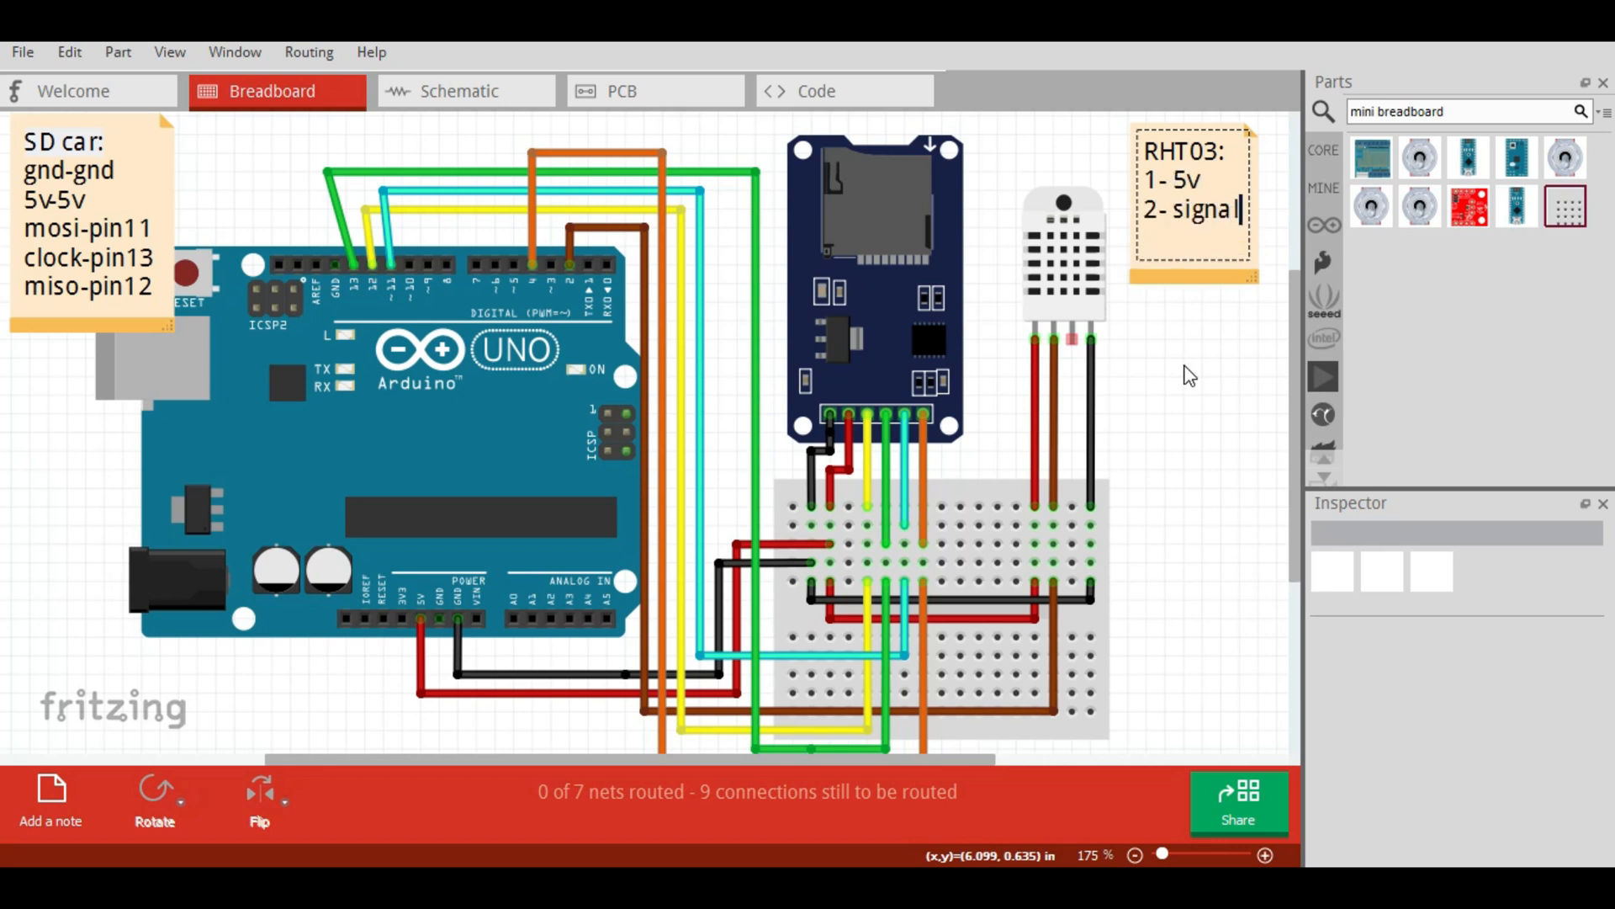
type("-")
key("BackSpace")
type("(")
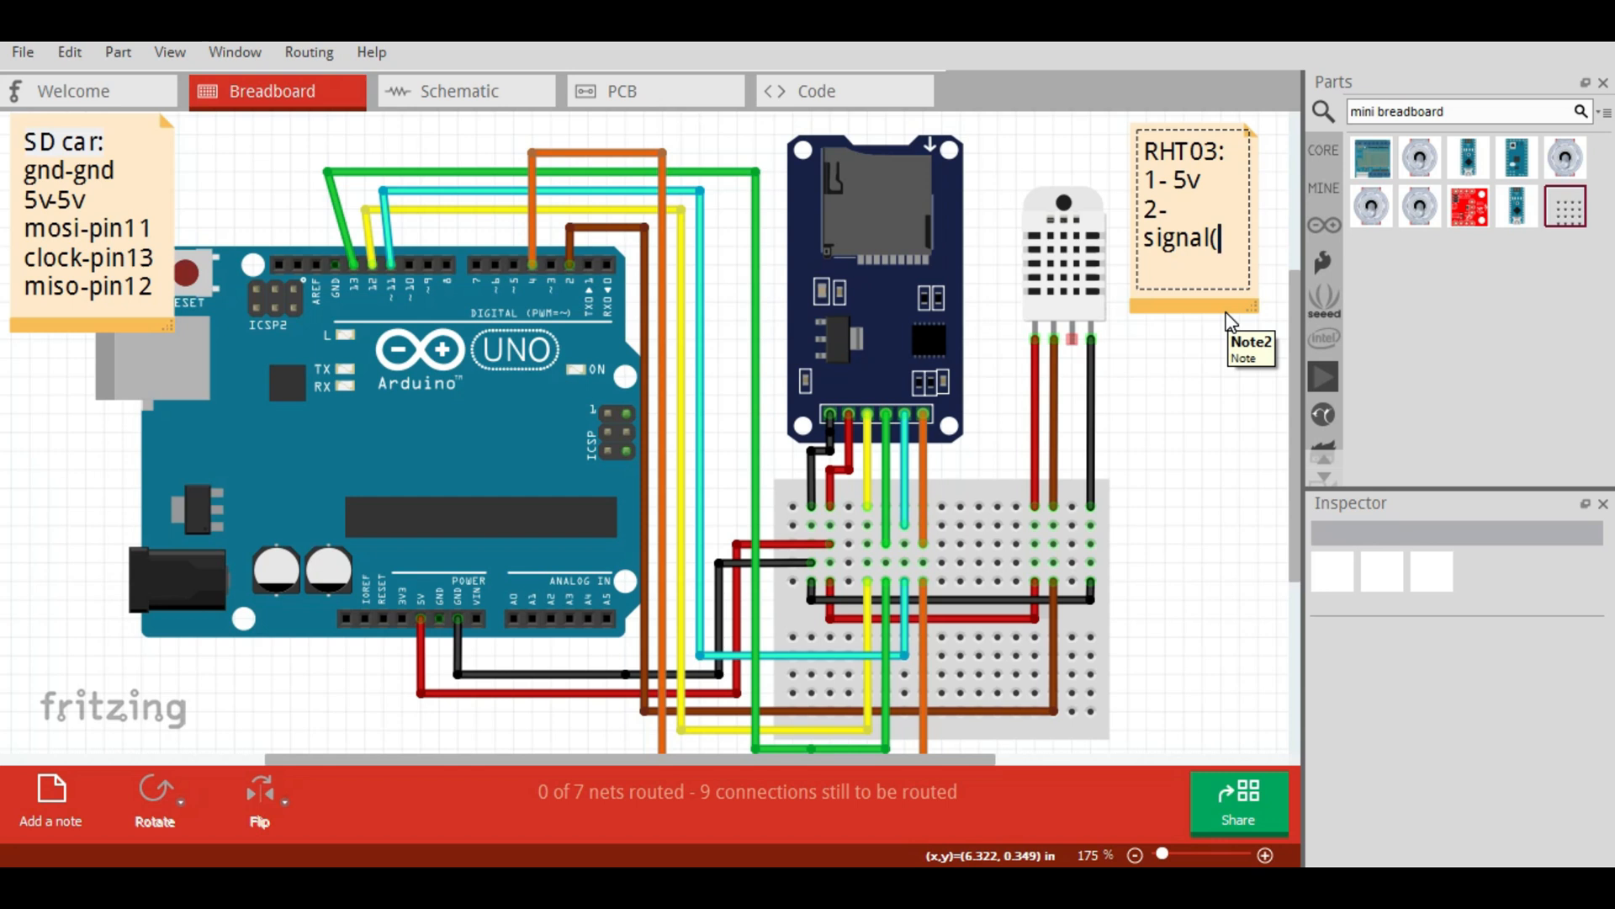
type("pin2)")
left_click_drag(1230, 323, 1286, 329)
left_click(1150, 240)
key("BackSpace")
type("-")
Adjust the RHT03 note's position and width and complete its pin list, ending with "4-Gnd".
mouse_move(1133, 323)
left_mouse_down()
mouse_move(1175, 330)
mouse_move(1144, 328)
left_mouse_up()
left_click_drag(1269, 325, 1281, 325)
left_click(1176, 260)
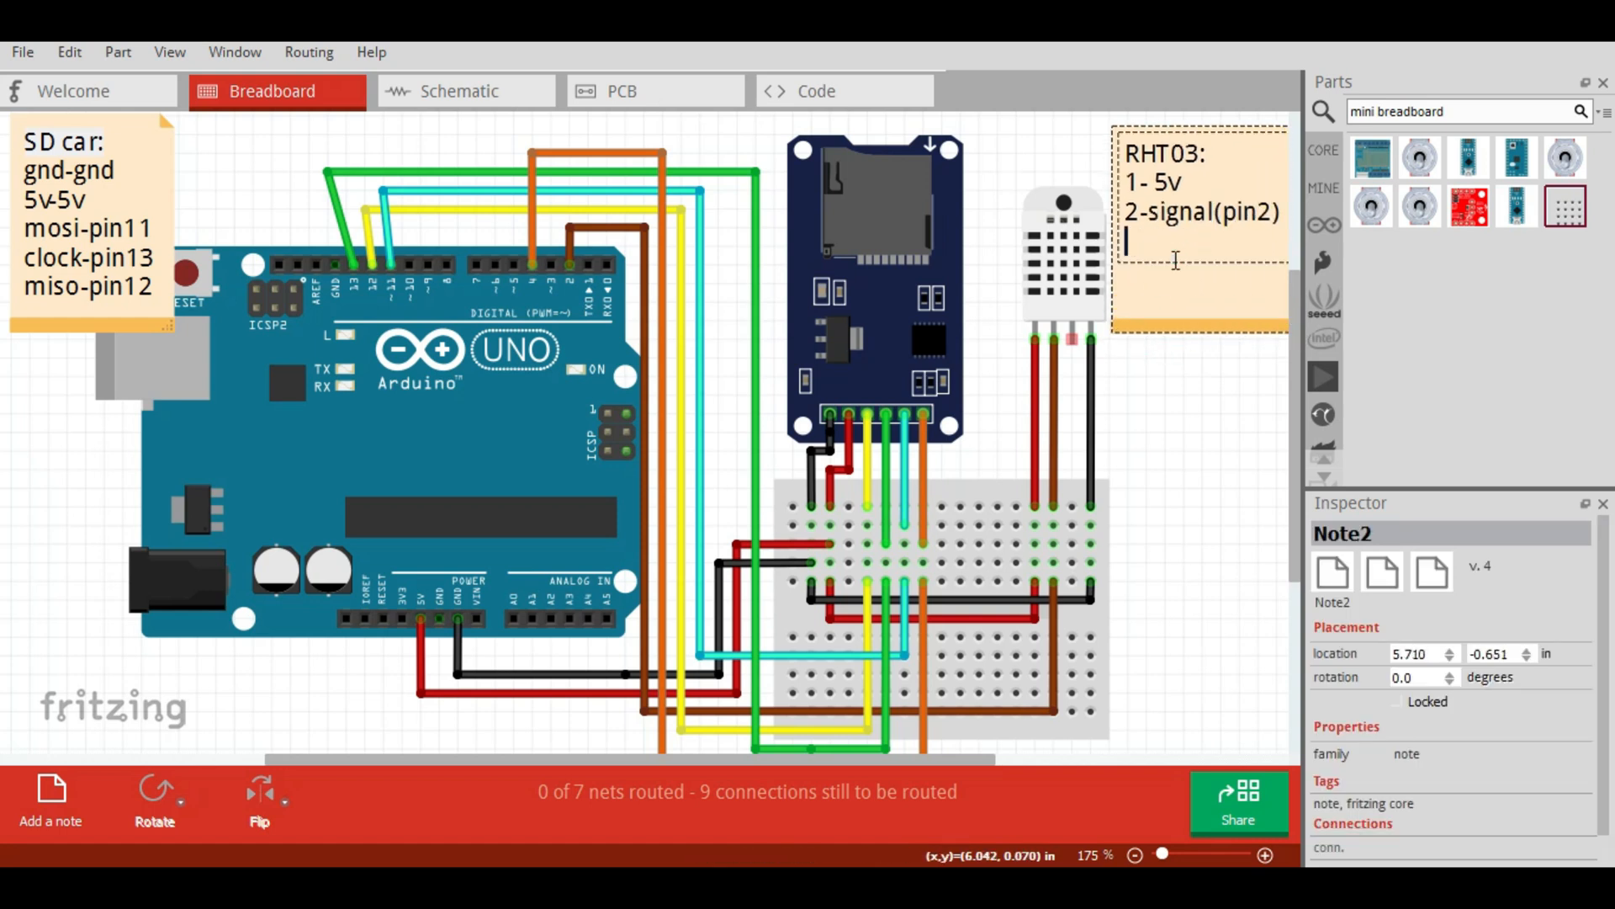
type("d")
key("Return")
type("4-Gnd")
left_click(1163, 394)
left_click_drag(980, 759, 930, 767)
left_click(1172, 354)
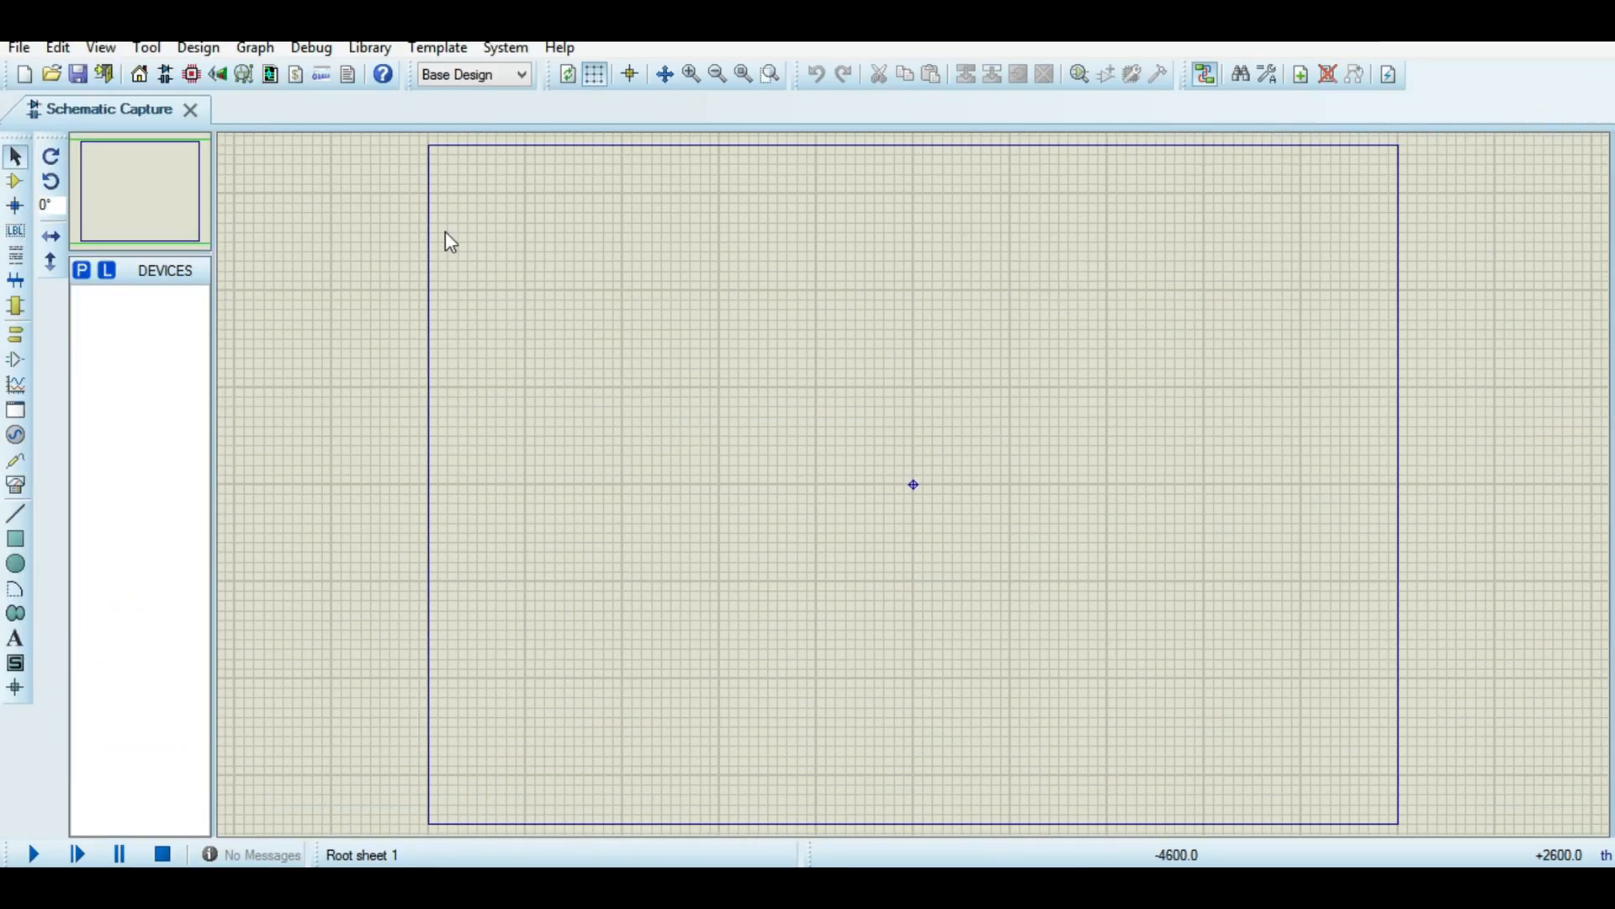
Search the device library for "ardui" and add SIMULINO UNO to the devices list.
left_click(83, 278)
type("ardui")
left_click(617, 298)
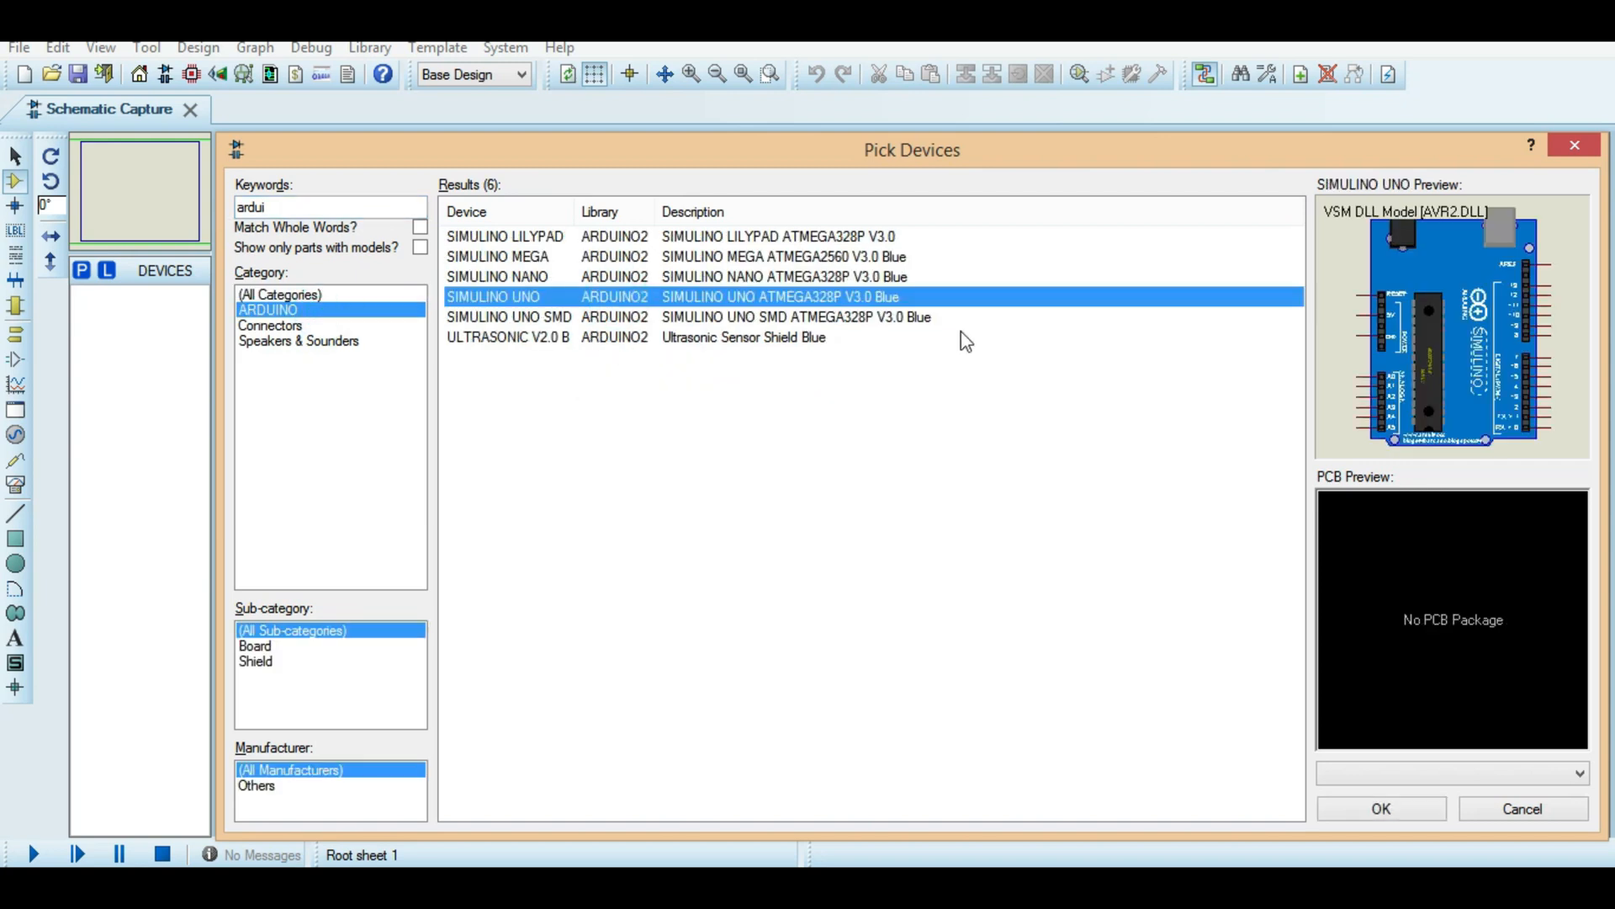
double_click(505, 297)
left_click(342, 208)
type("thed")
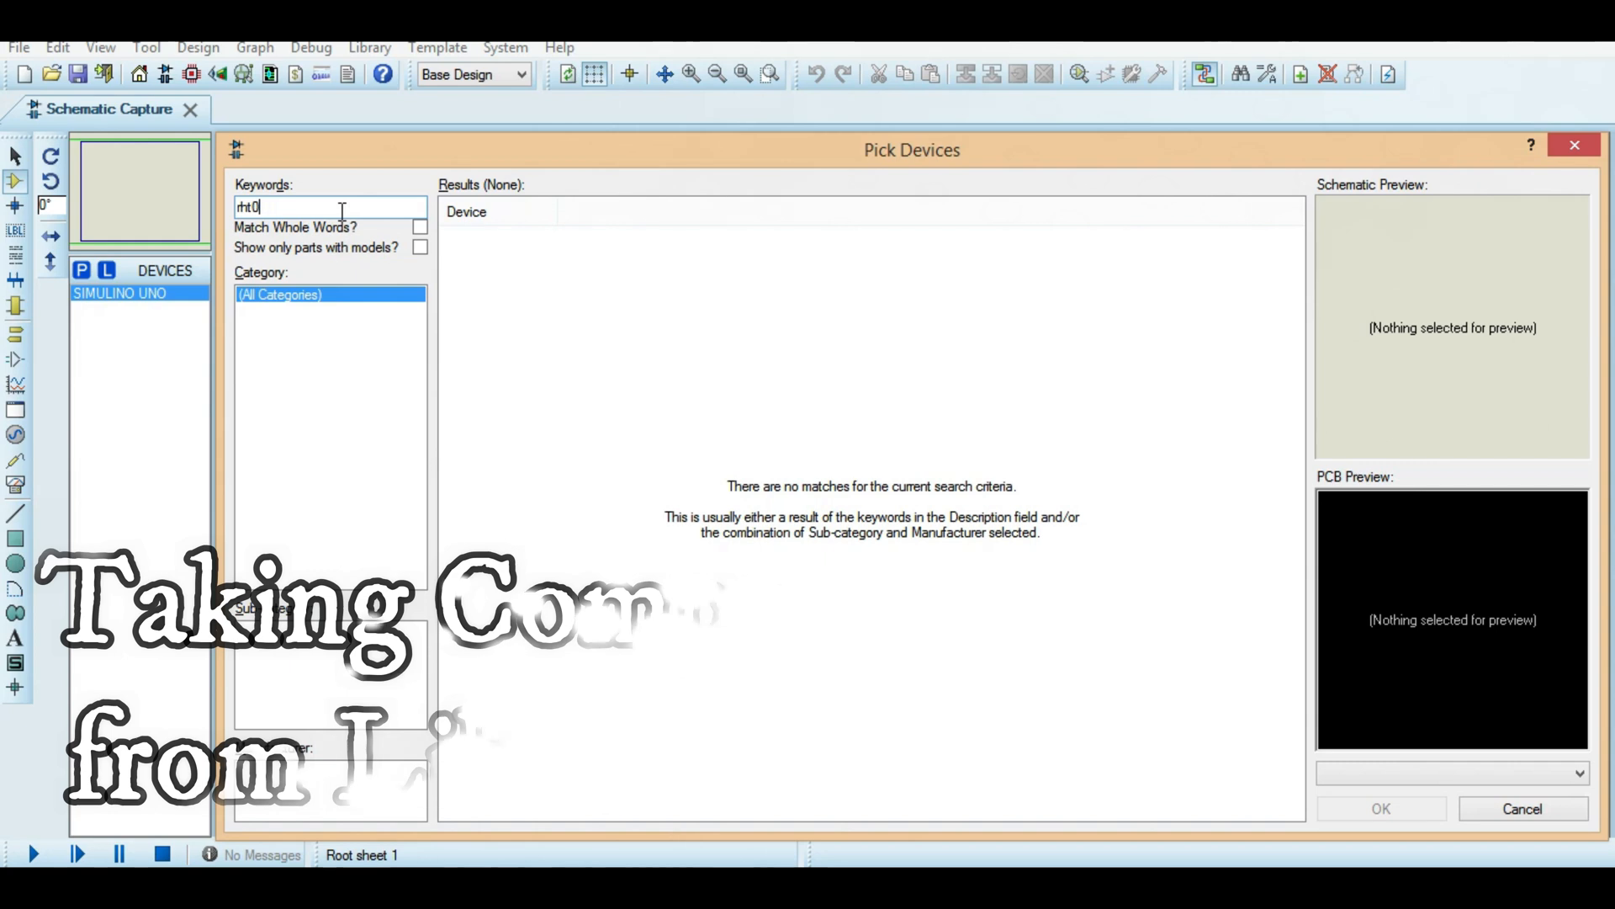
key("BackSpace")
key("BackSpace")
key("BackSpace")
key("BackSpace")
Search the library for "dht11" and "sd card" and add the DHT11 and SD devices to the devices list.
type("dht11")
double_click(579, 237)
left_click(373, 216)
key("BackSpace")
key("BackSpace")
key("BackSpace")
key("BackSpace")
key("BackSpace")
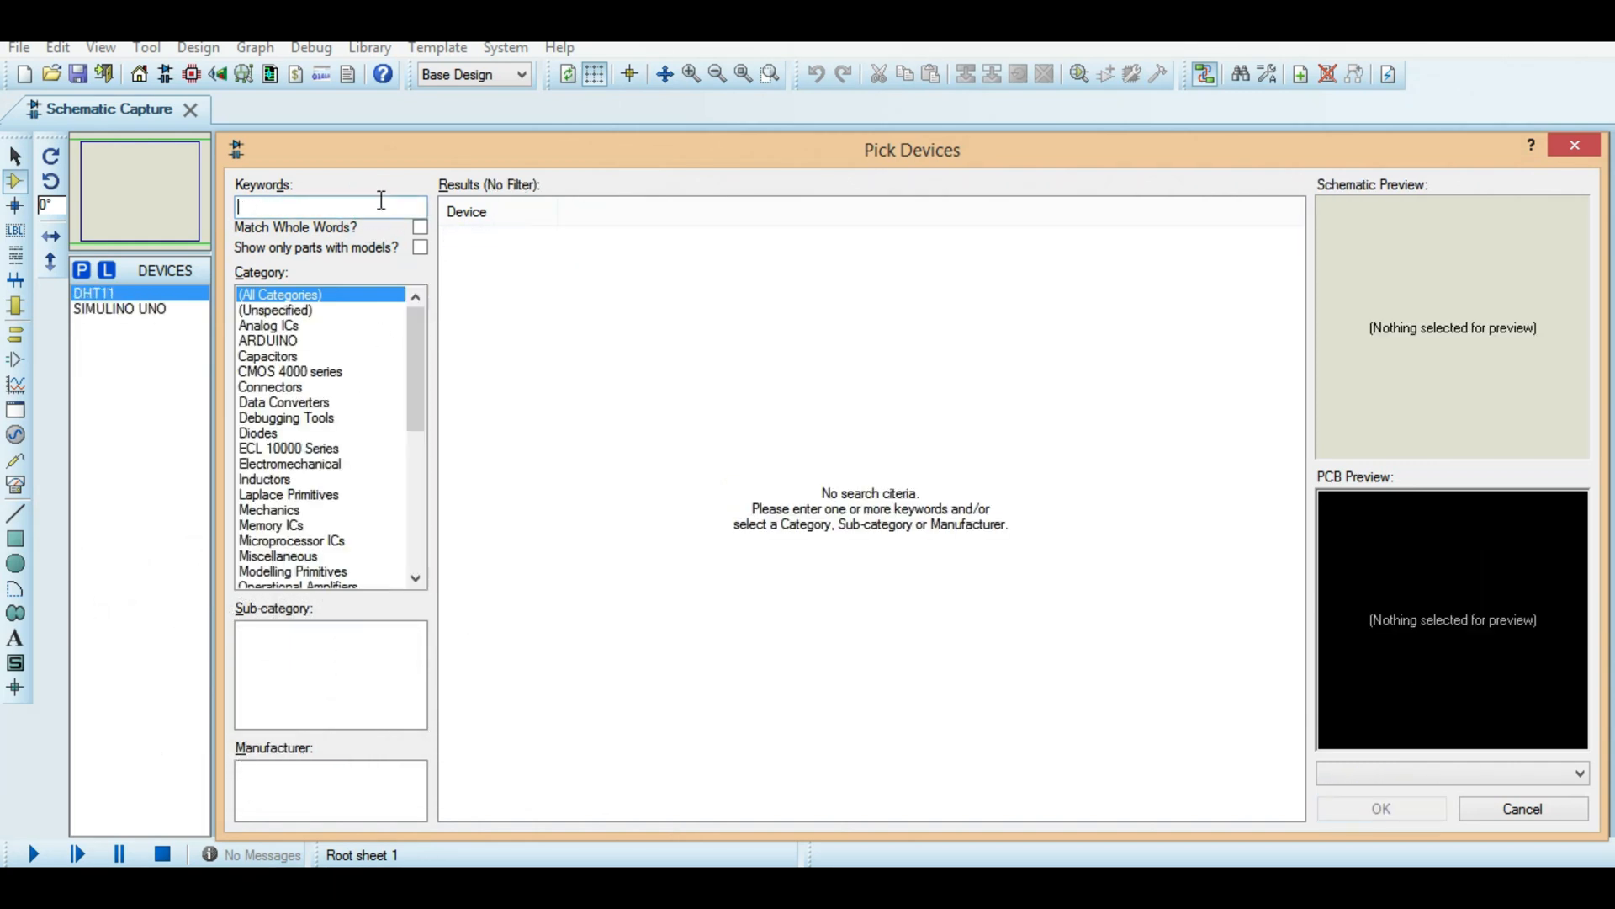
type("sd card")
double_click(623, 238)
left_click(1388, 808)
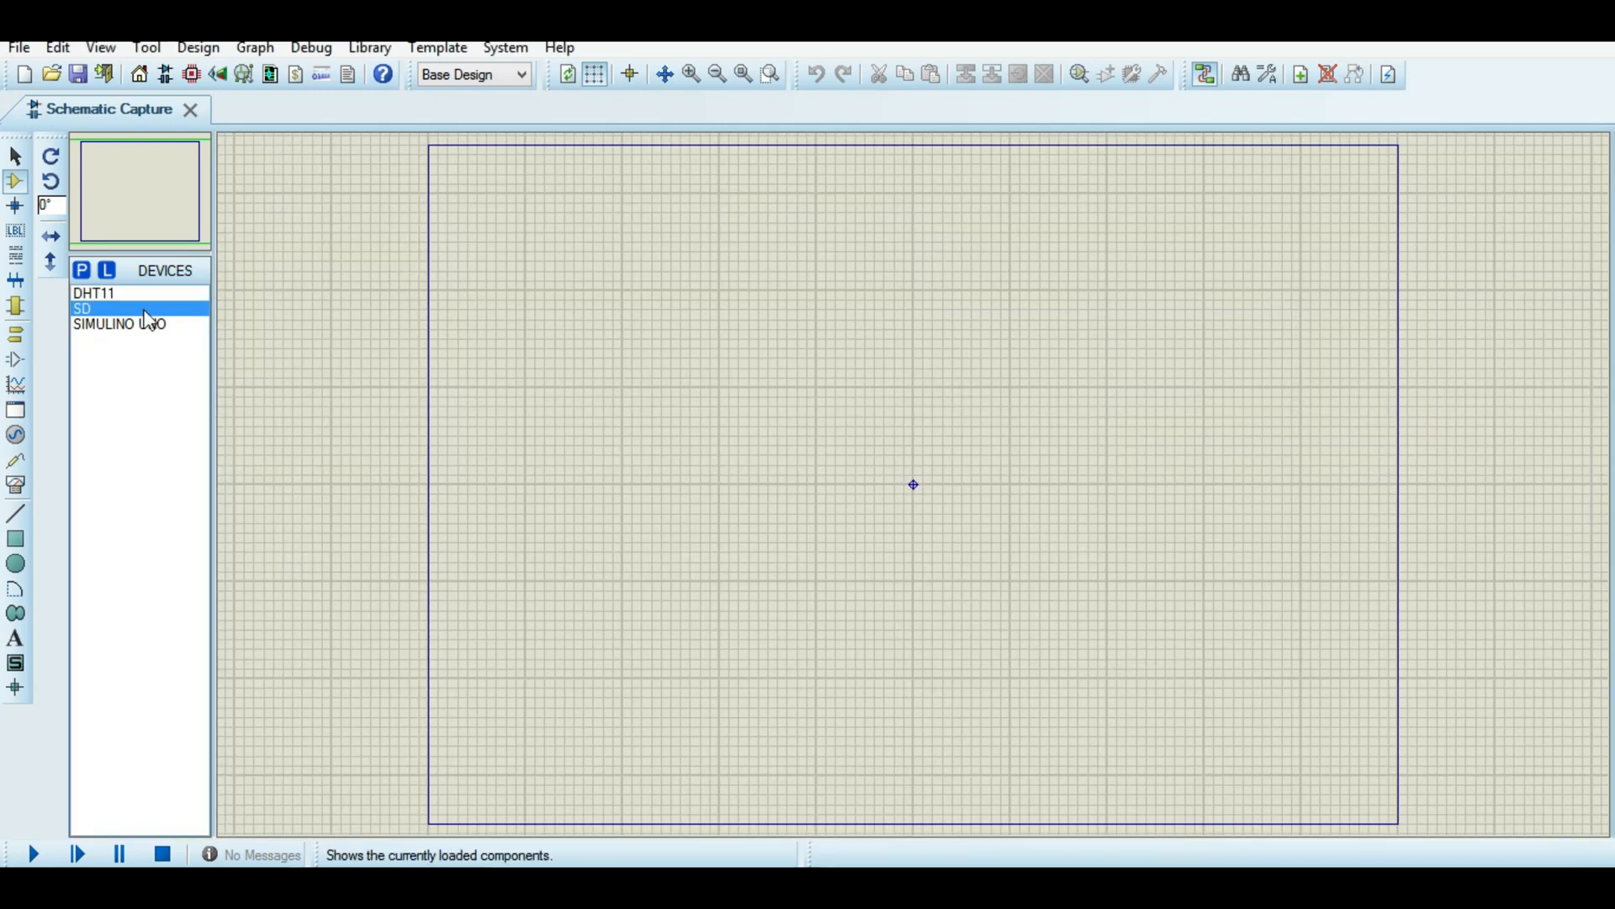
Place the SIMULINO UNO, rotated 90°, in the upper-left area of the schematic sheet.
left_click(126, 325)
left_click(52, 184)
left_click(724, 353)
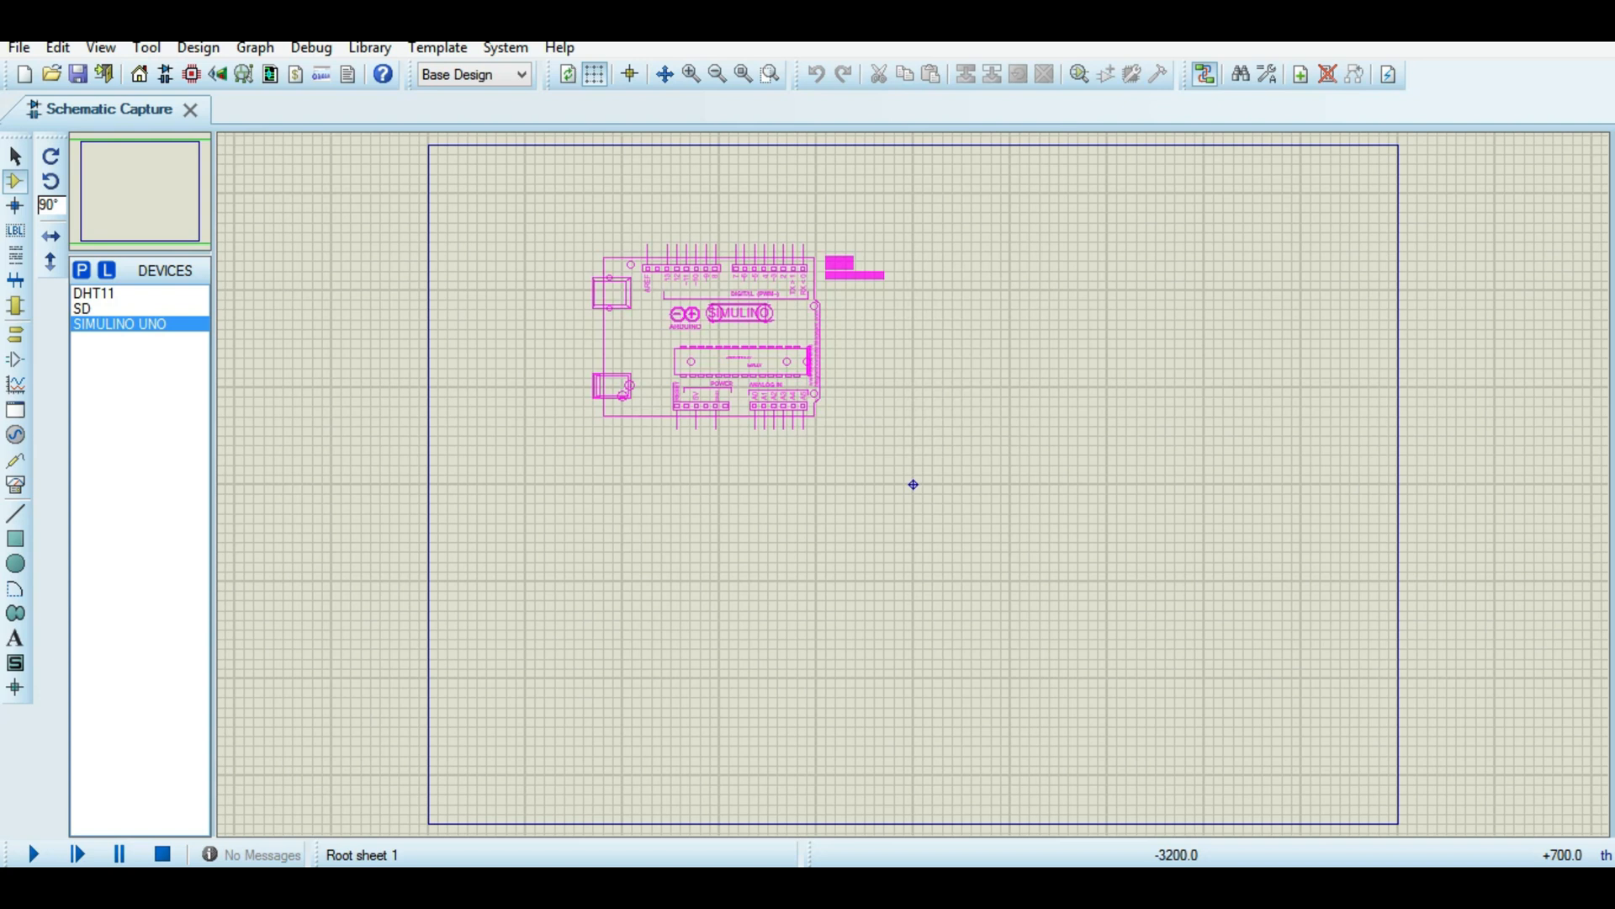
left_click(694, 417)
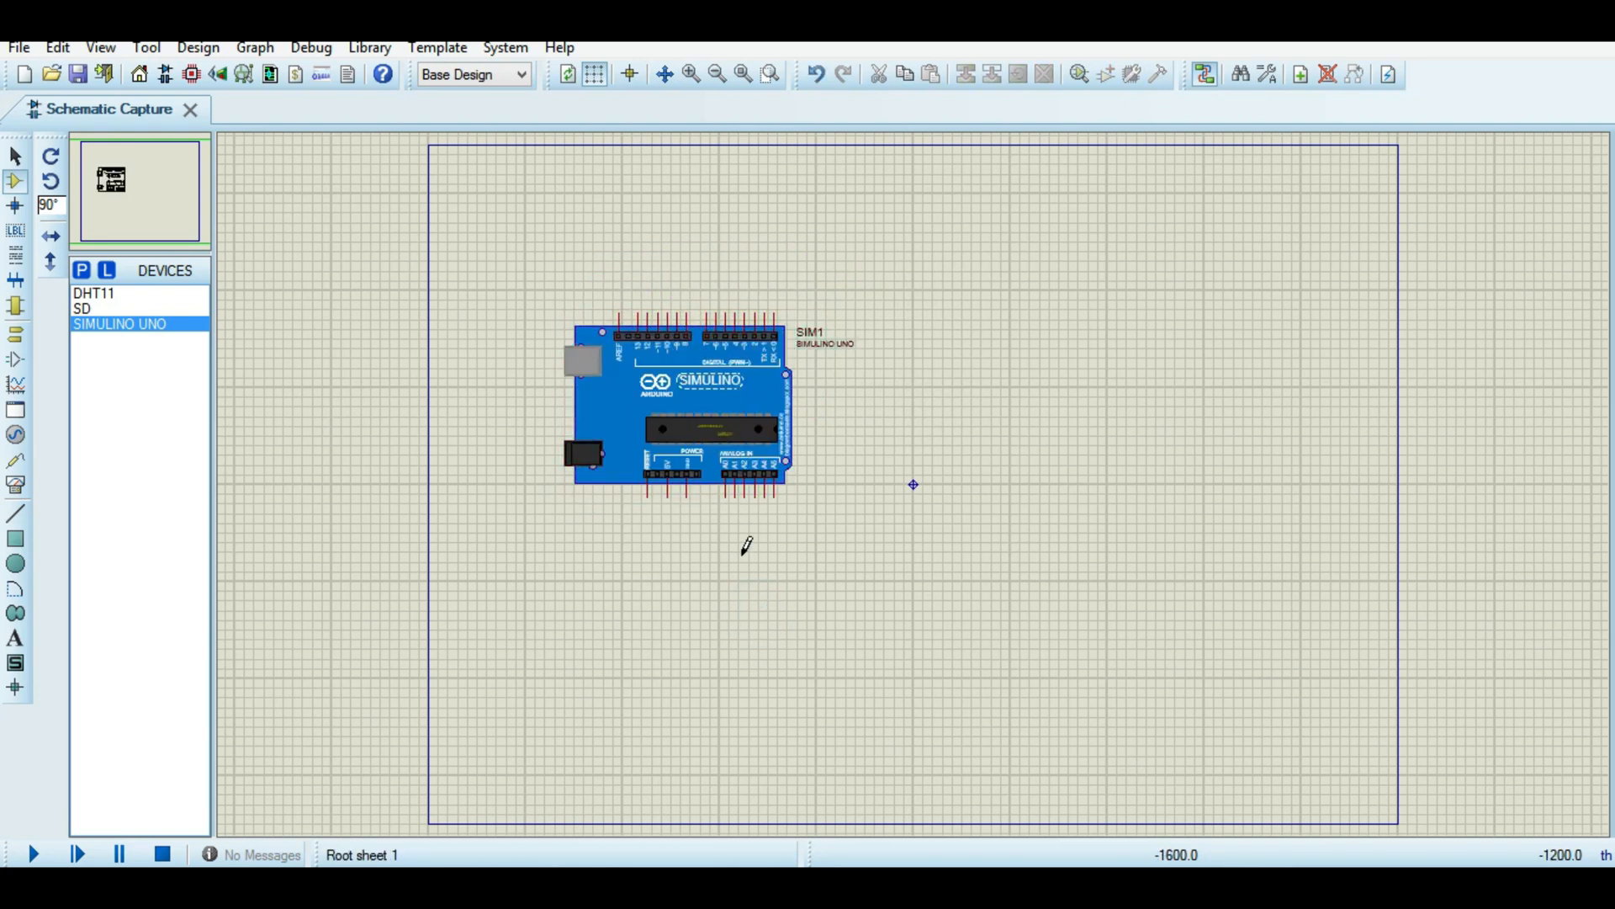
Place the DHT11 sensor to the right of the Arduino, slightly above it.
left_click(689, 75)
left_click(690, 75)
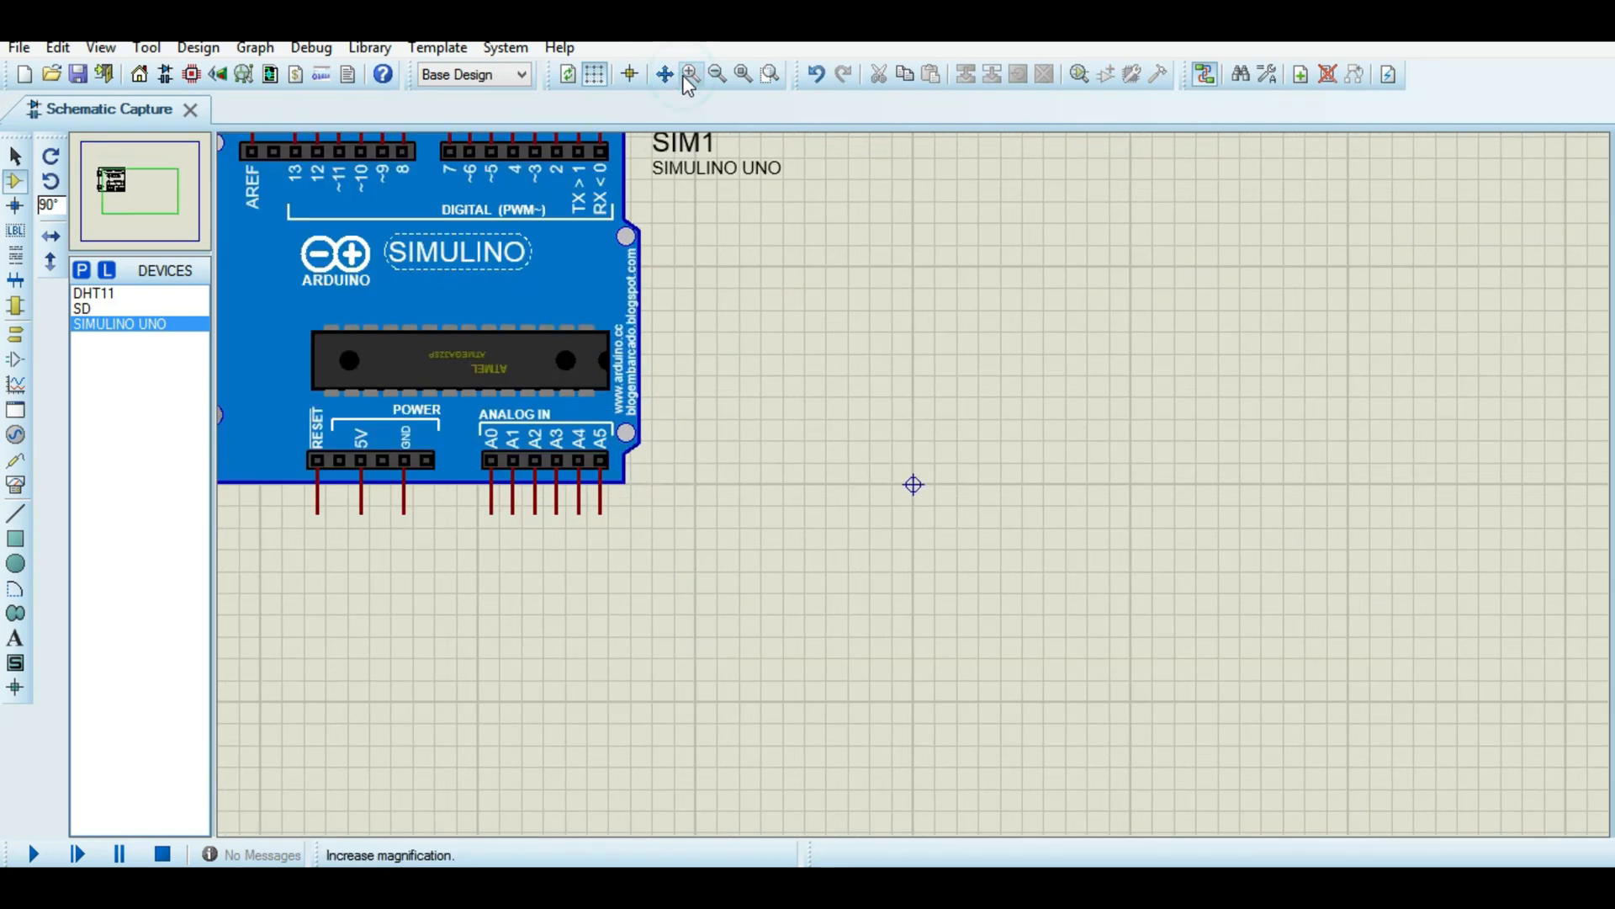
left_click(744, 74)
left_click(697, 75)
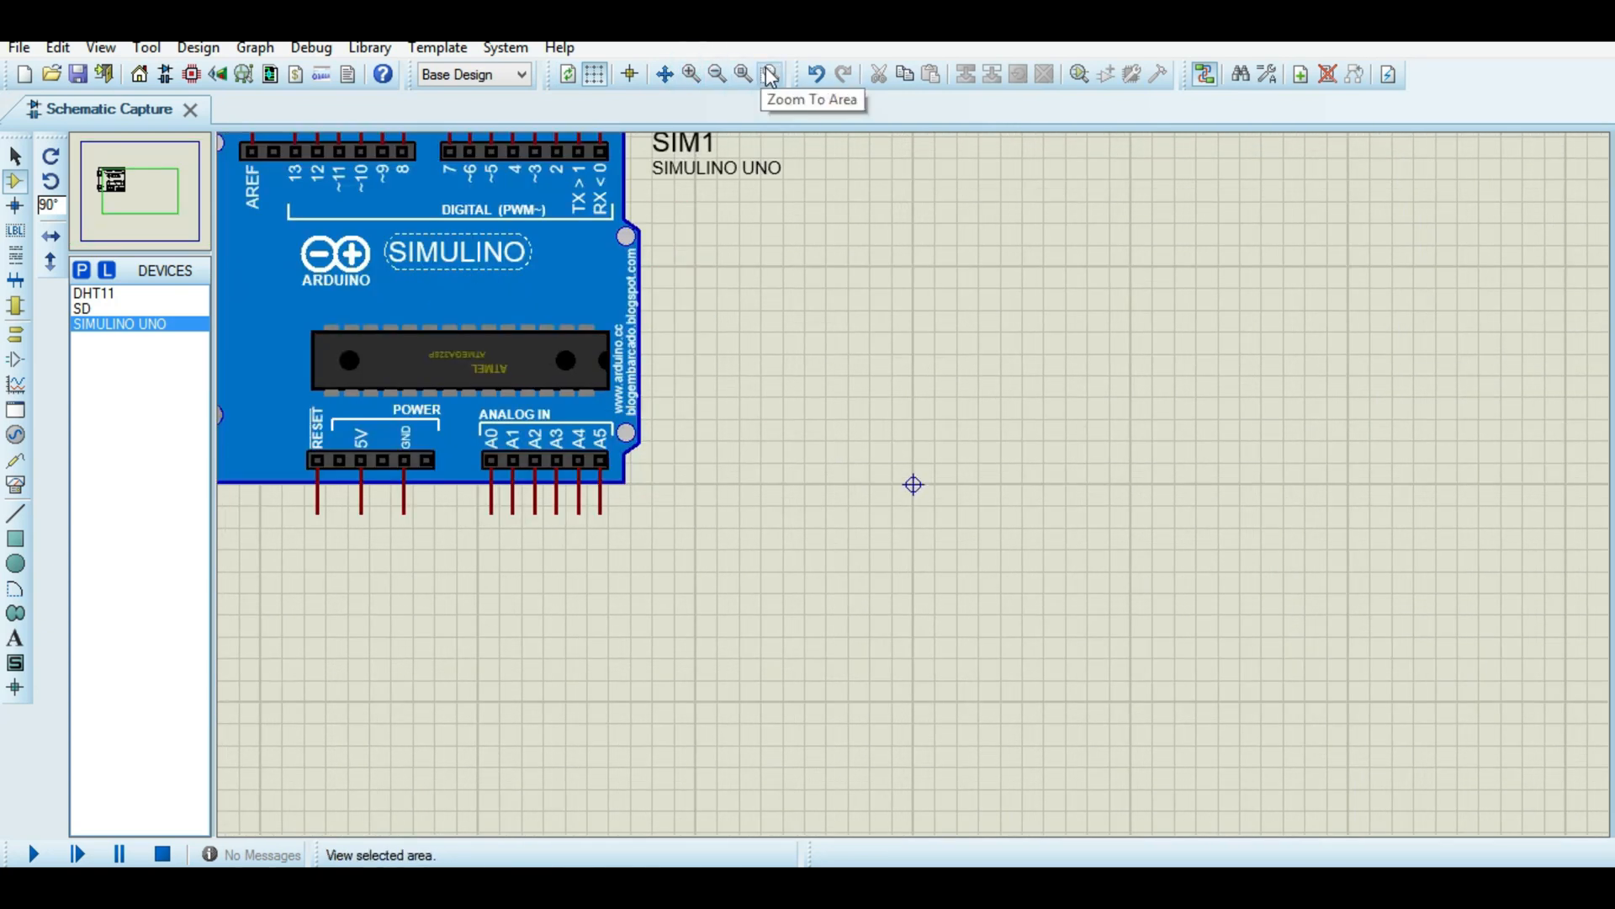
left_click(771, 74)
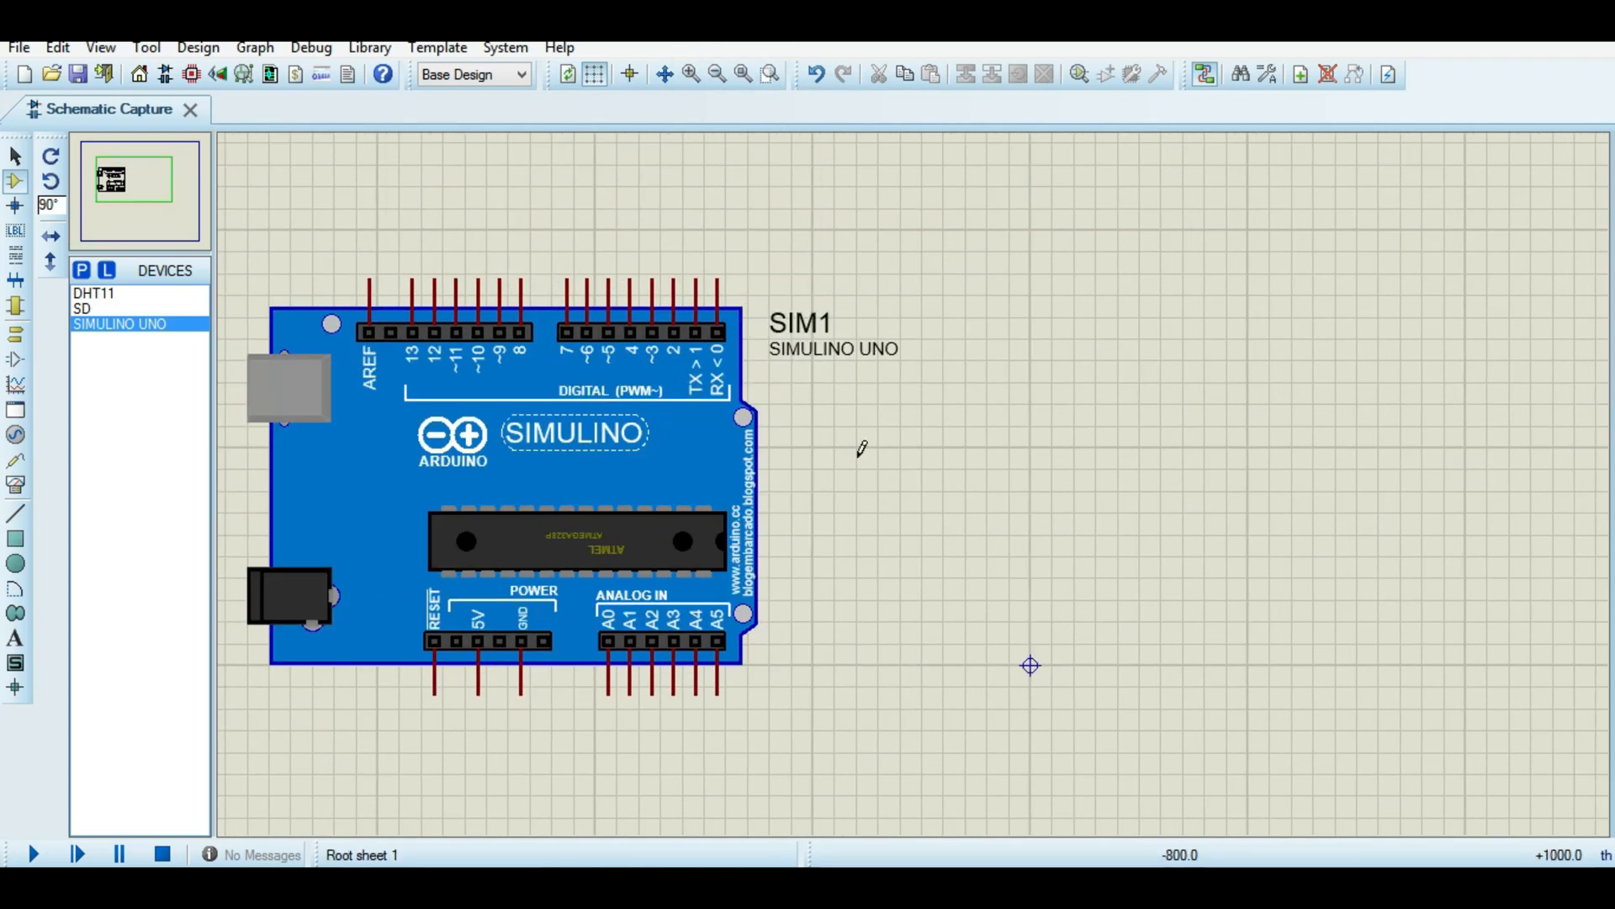
left_click(92, 293)
left_click(1048, 324)
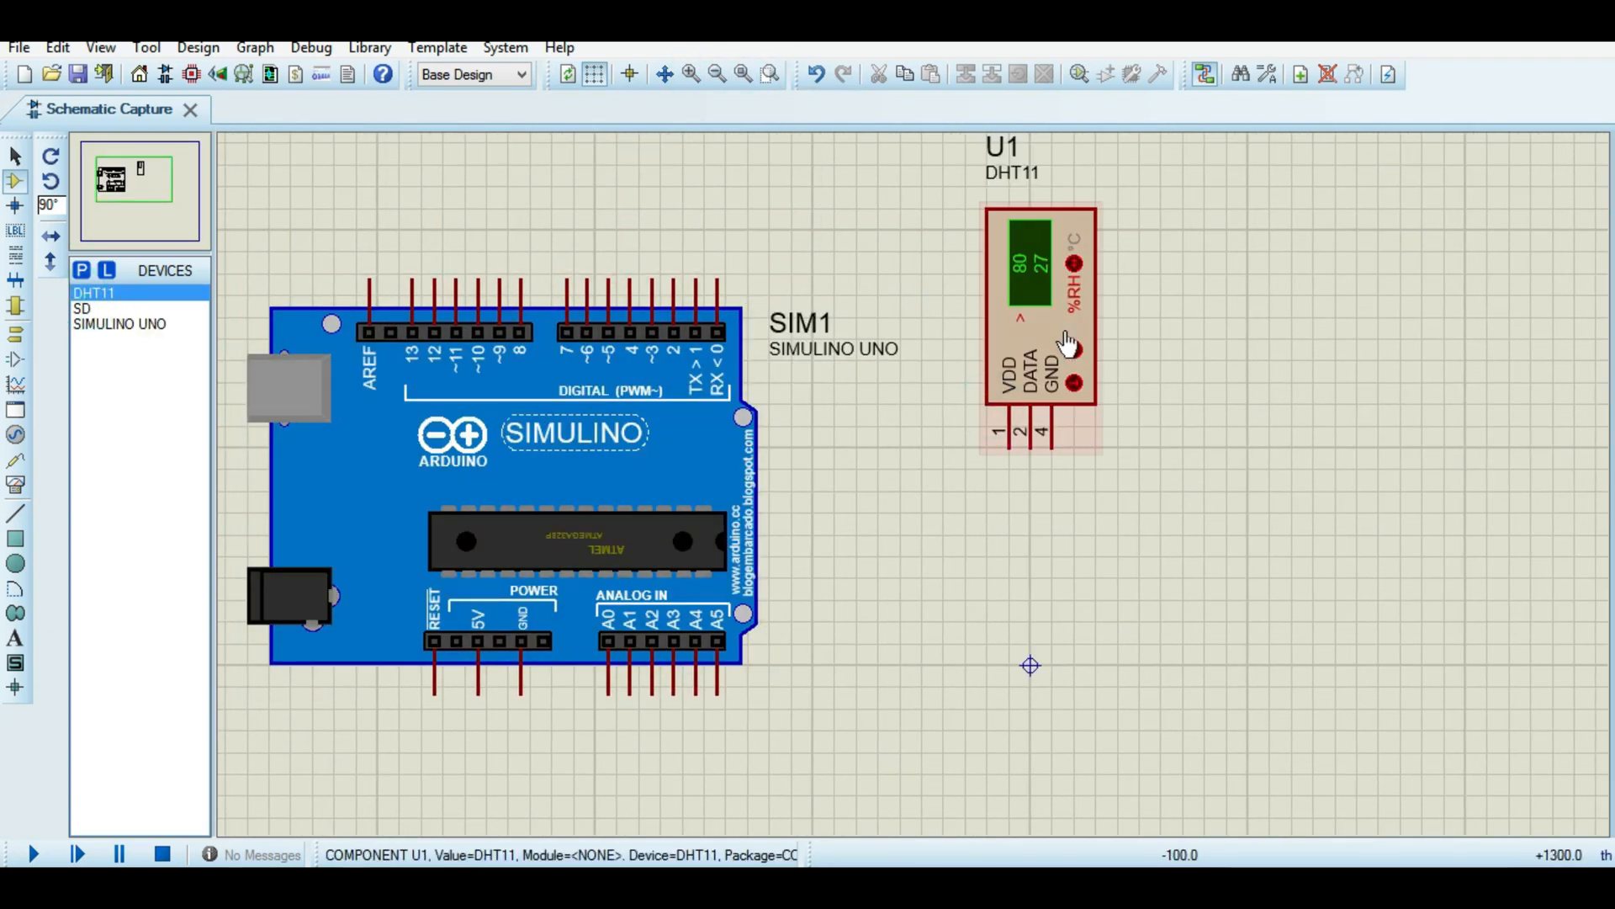
Rotate the DHT11 so its VDD, DATA and GND pins face the Arduino and adjust its placement.
right_click(1081, 253)
left_click(1178, 238)
double_click(1164, 467)
left_click(1045, 297)
left_click(1063, 228)
double_click(1063, 228)
left_click(1043, 296)
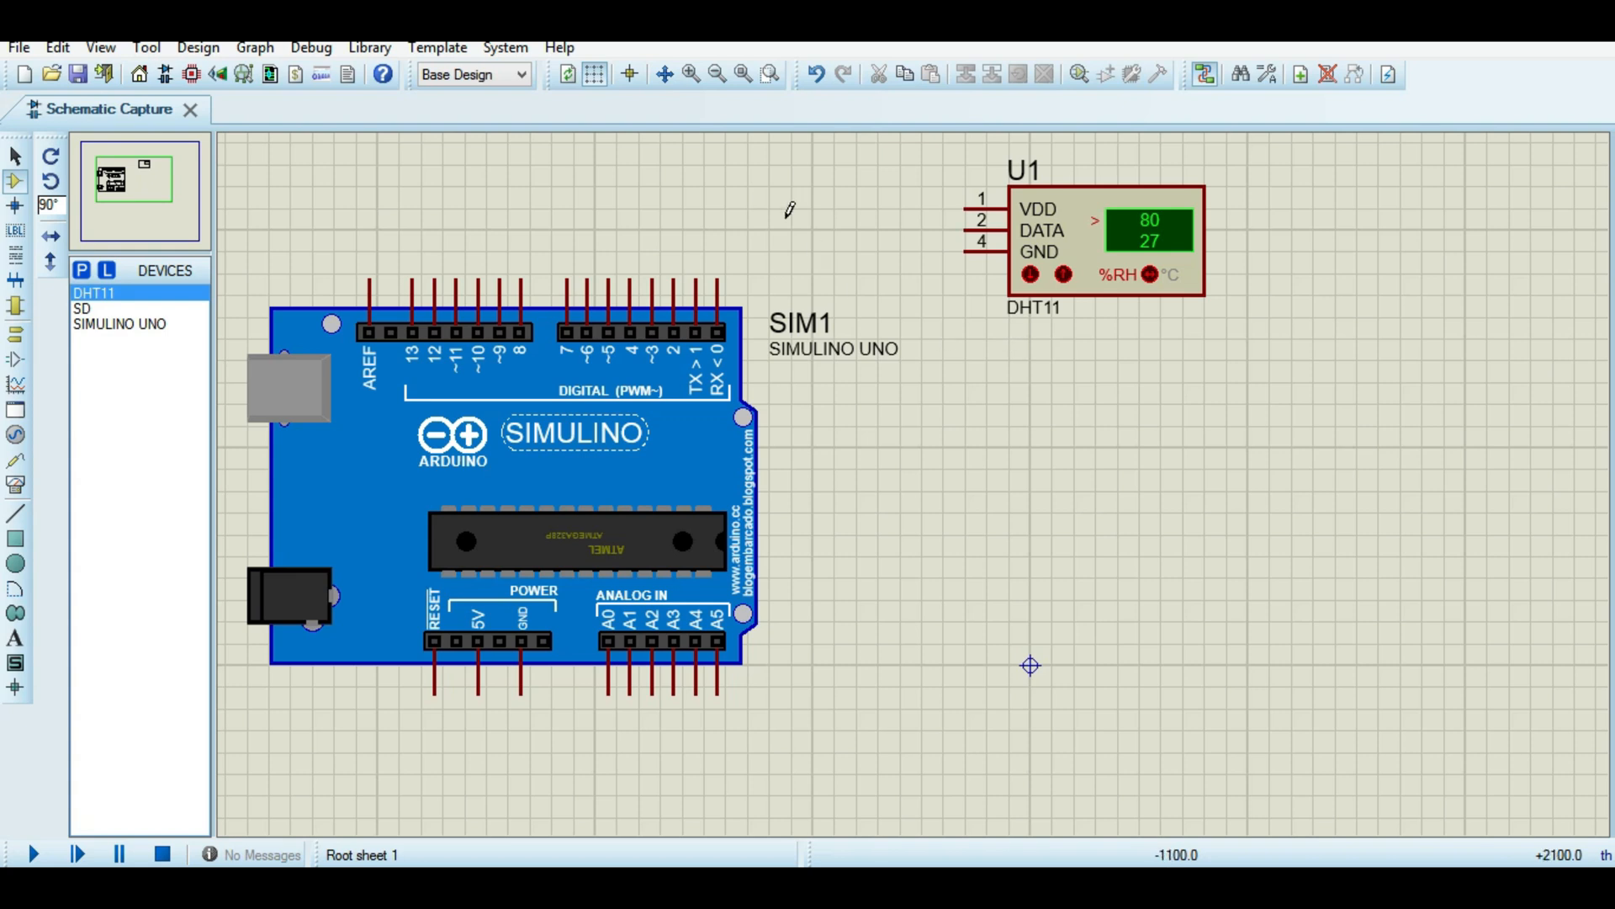
Place the SD card component, rotated to -90°, directly below the DHT11 with its pins facing the Arduino.
left_click(81, 308)
left_click(51, 181)
left_click(50, 181)
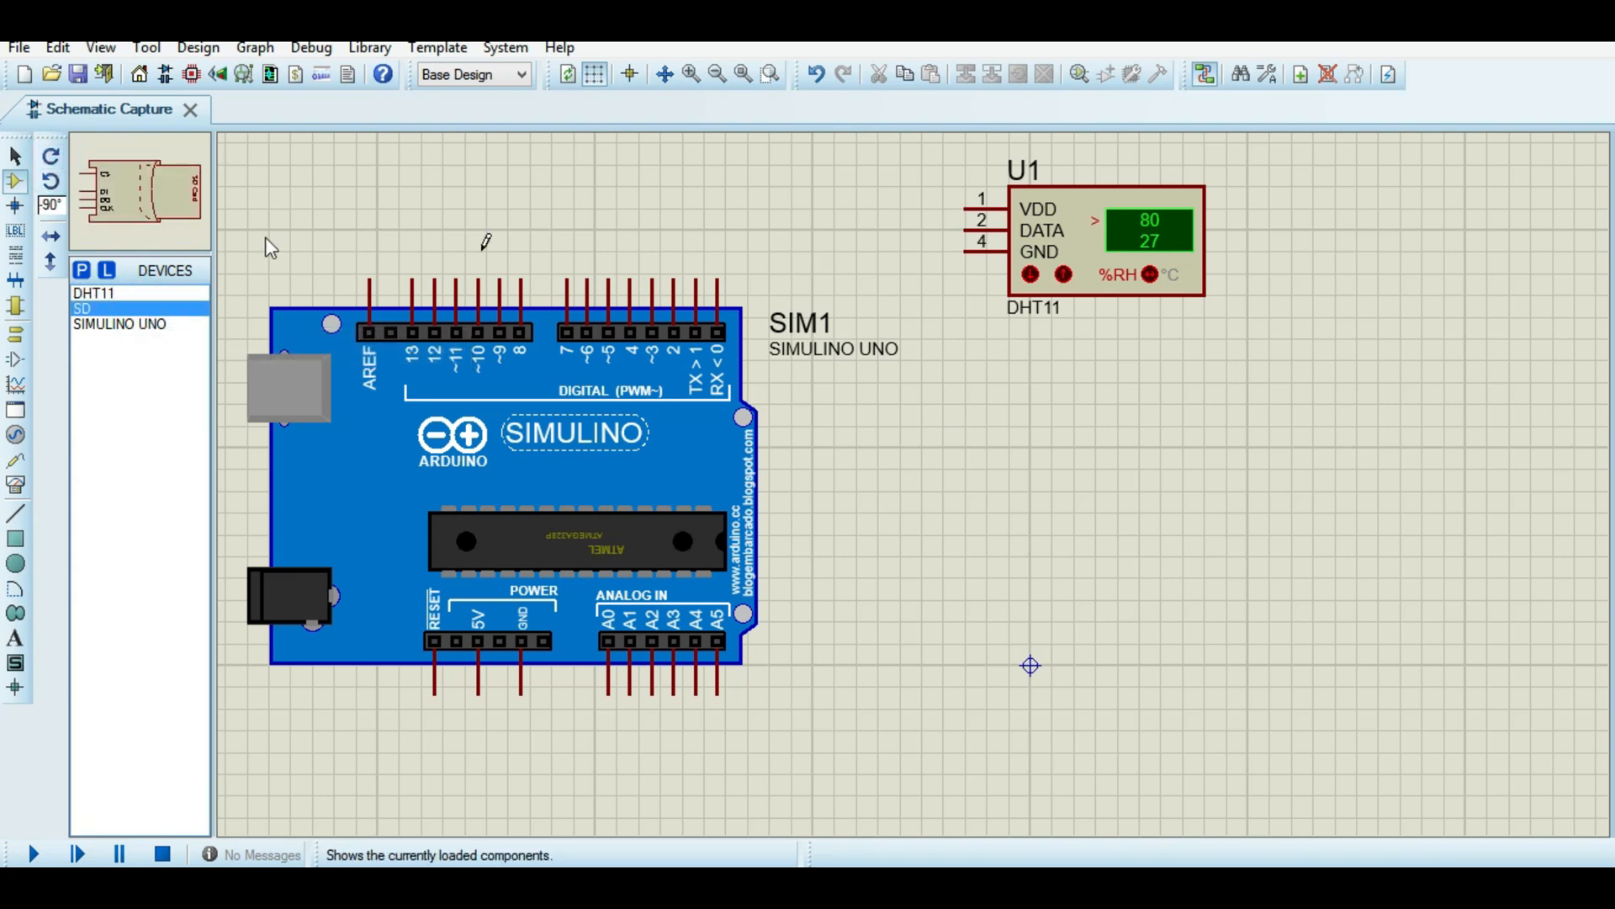
left_click(1021, 400)
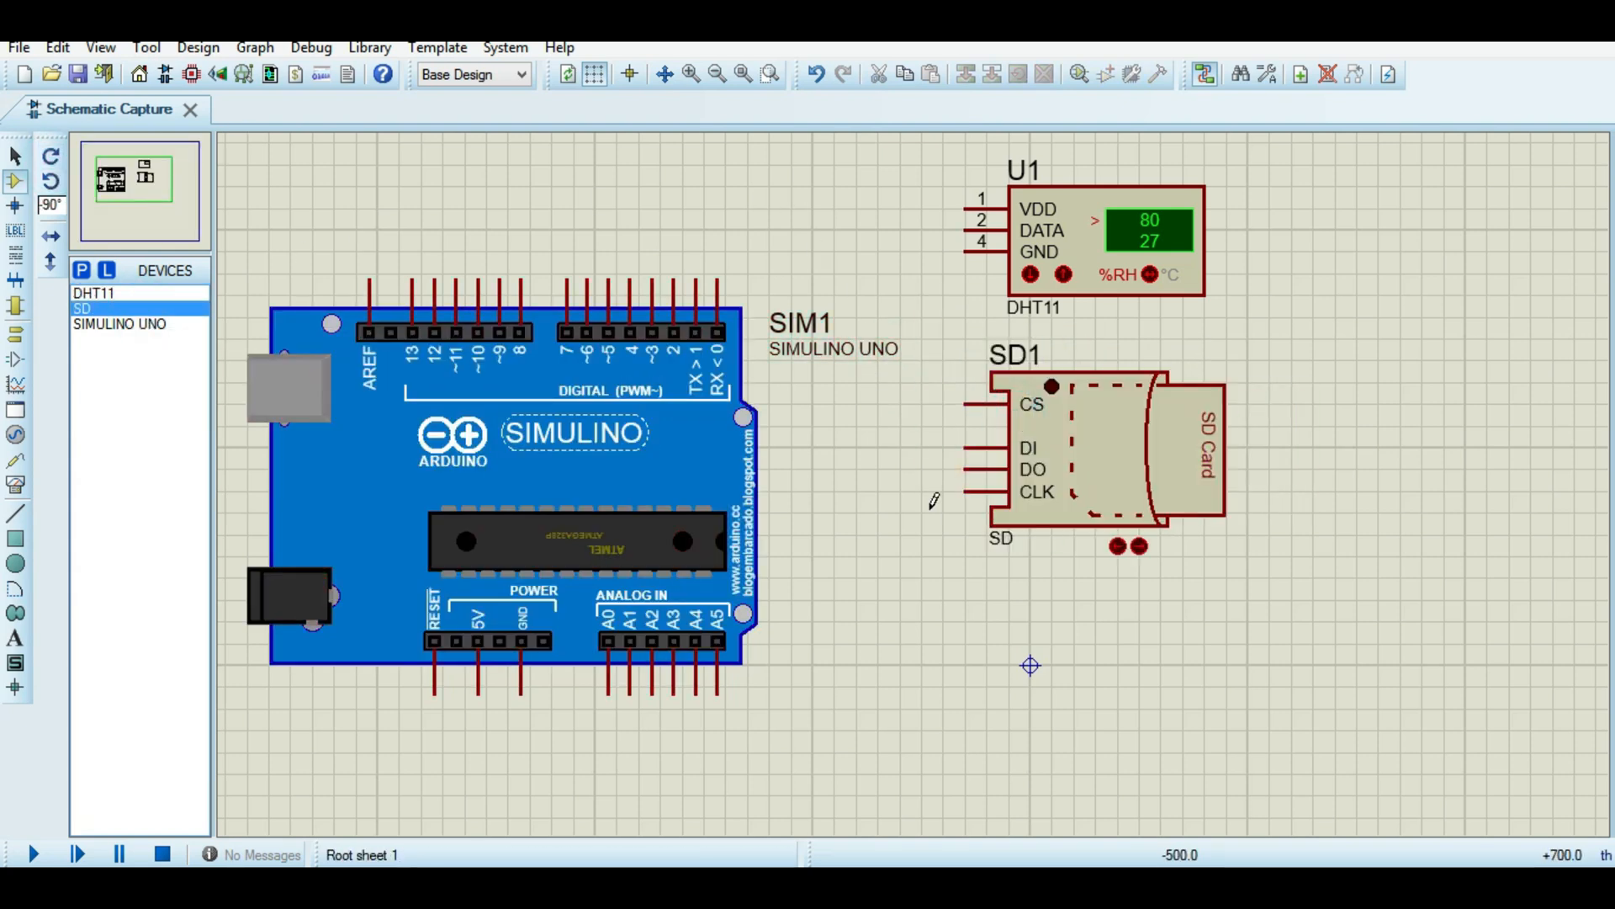
Move the SIMULINO UNO and SIM1 labels below the Arduino's lower-left corner.
left_click(852, 364)
left_click_drag(768, 676, 311, 698)
left_click(866, 382)
left_click_drag(828, 337, 329, 751)
left_click(831, 665)
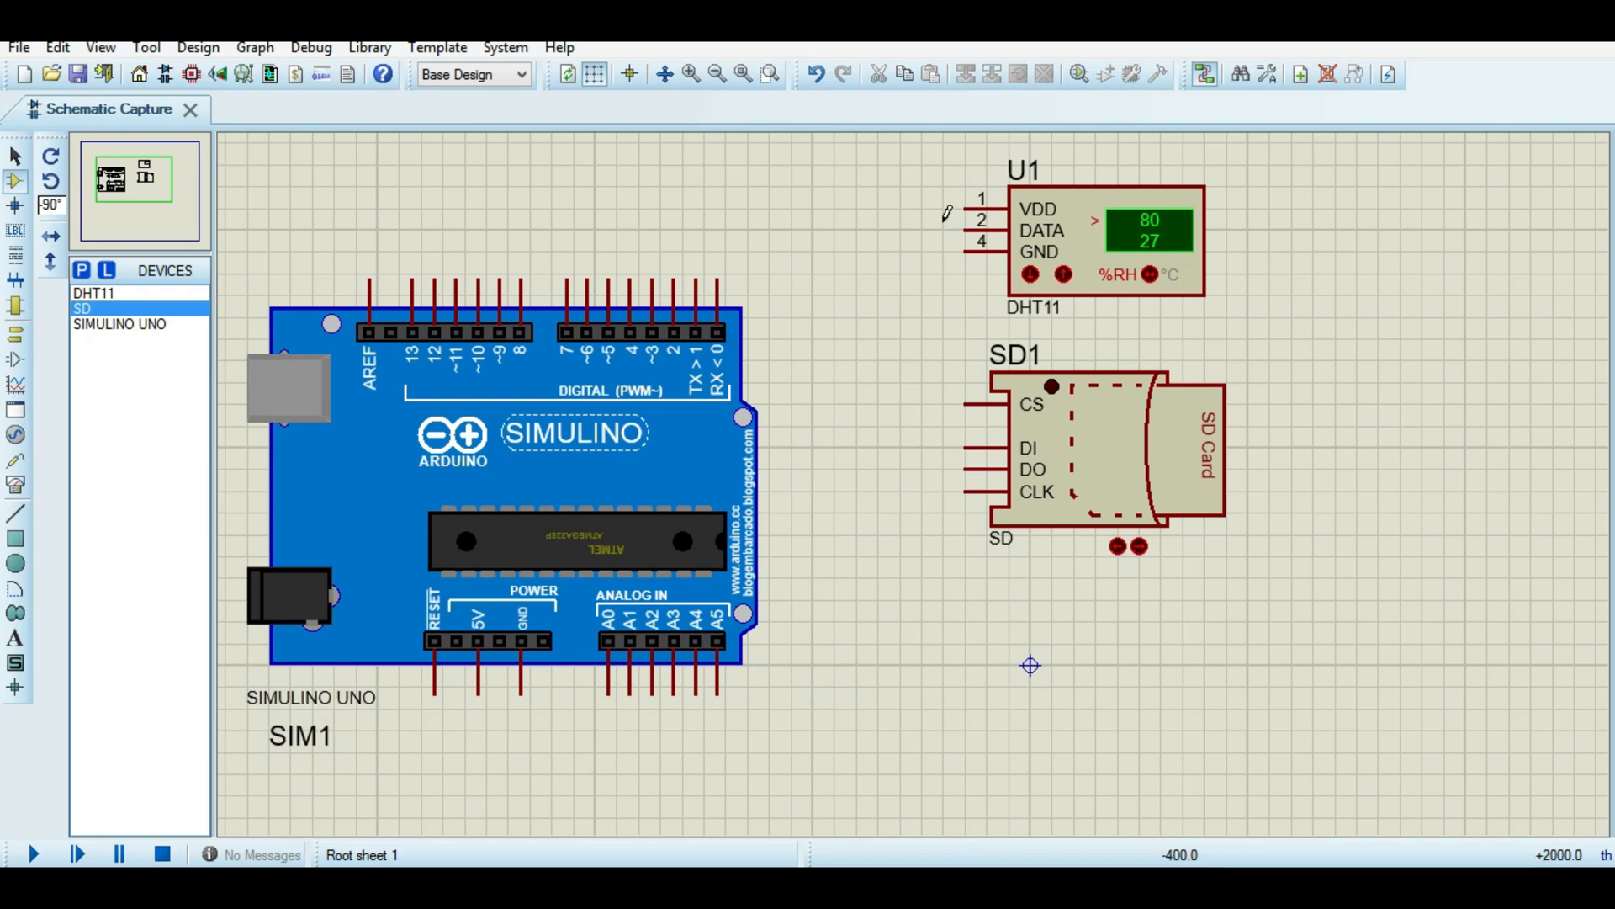
Wire Arduino pin 13 to the SD card's CLK pin and pin 12 to its DI pin.
left_click(413, 278)
left_click(880, 229)
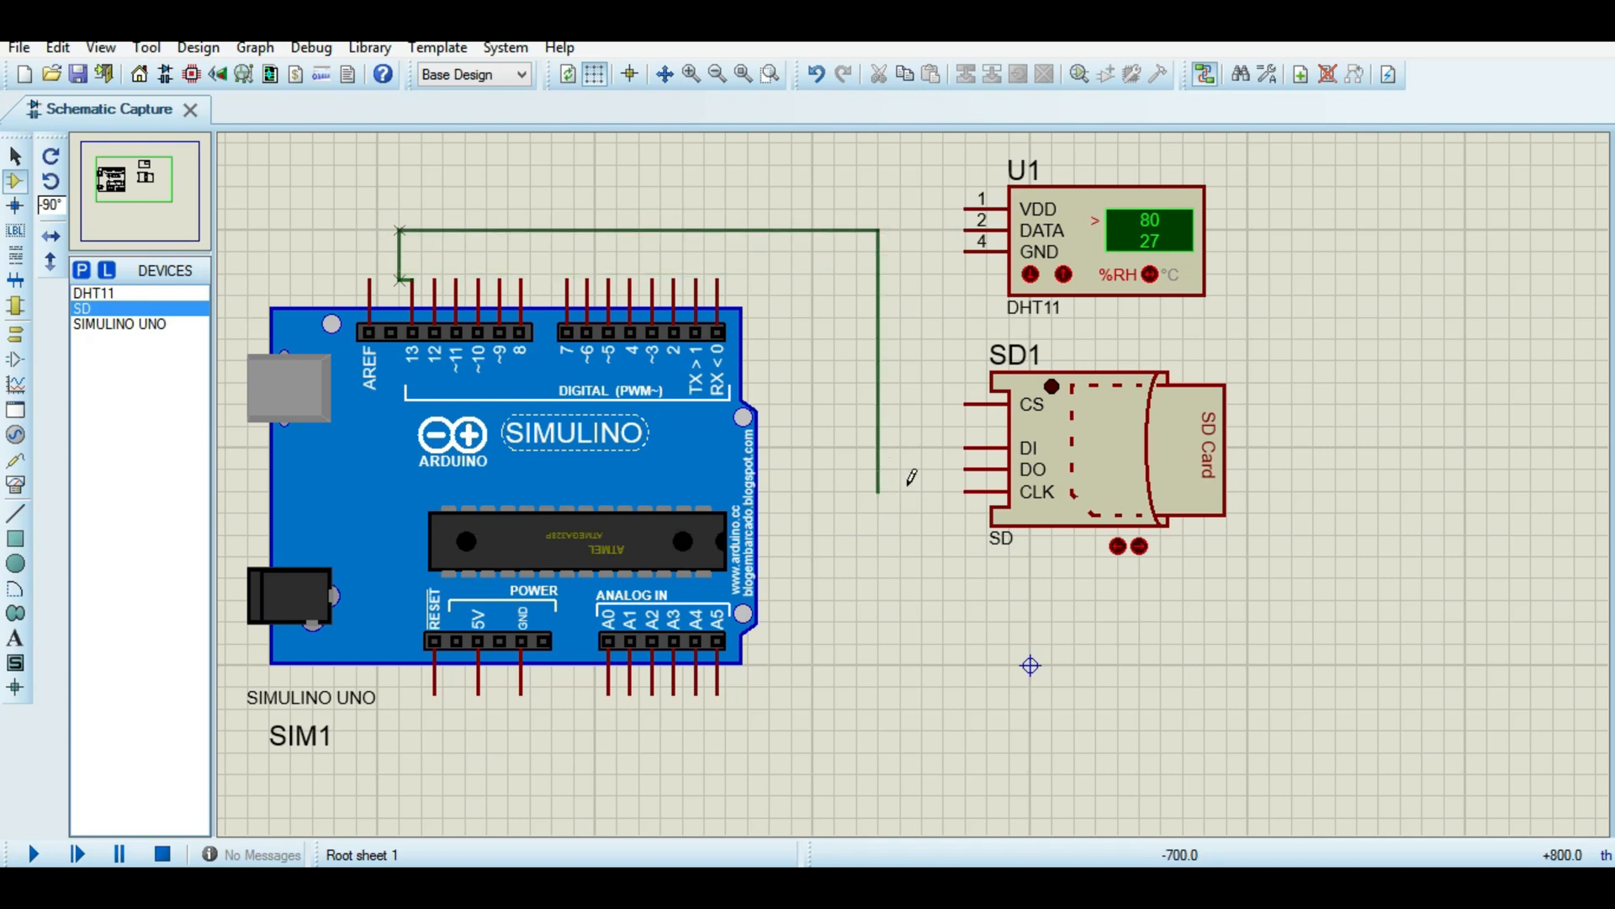
left_click(966, 491)
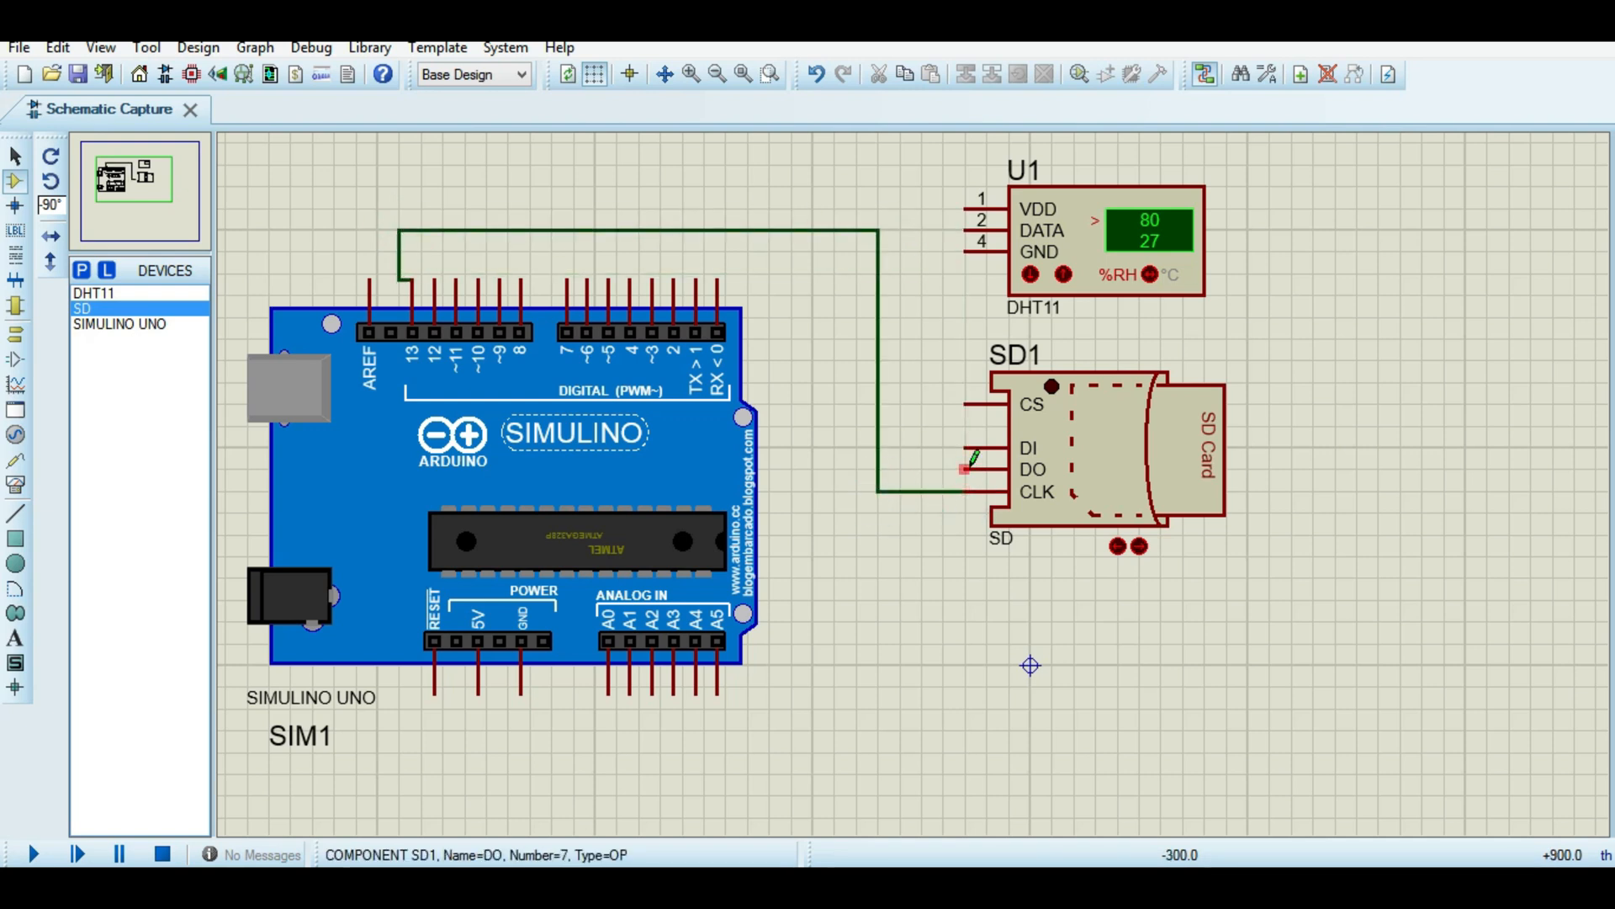
left_click(966, 447)
left_click(835, 447)
left_click(834, 208)
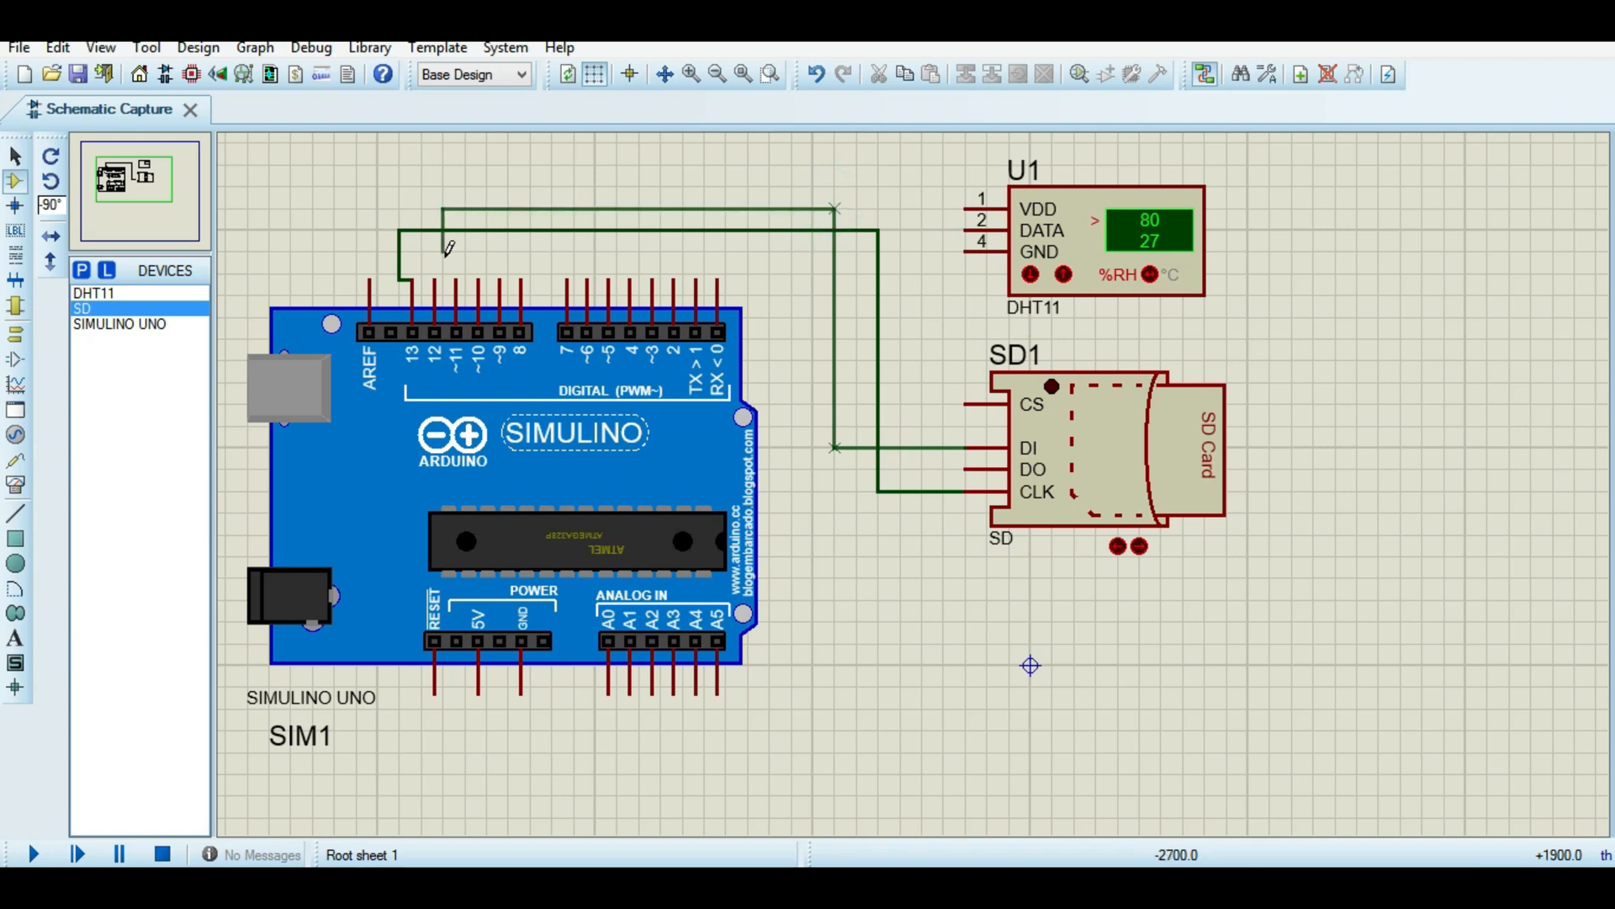
left_click(433, 280)
Wire Arduino pin 11 to the SD card's DO pin and pin 4 to its CS pin.
left_click(464, 280)
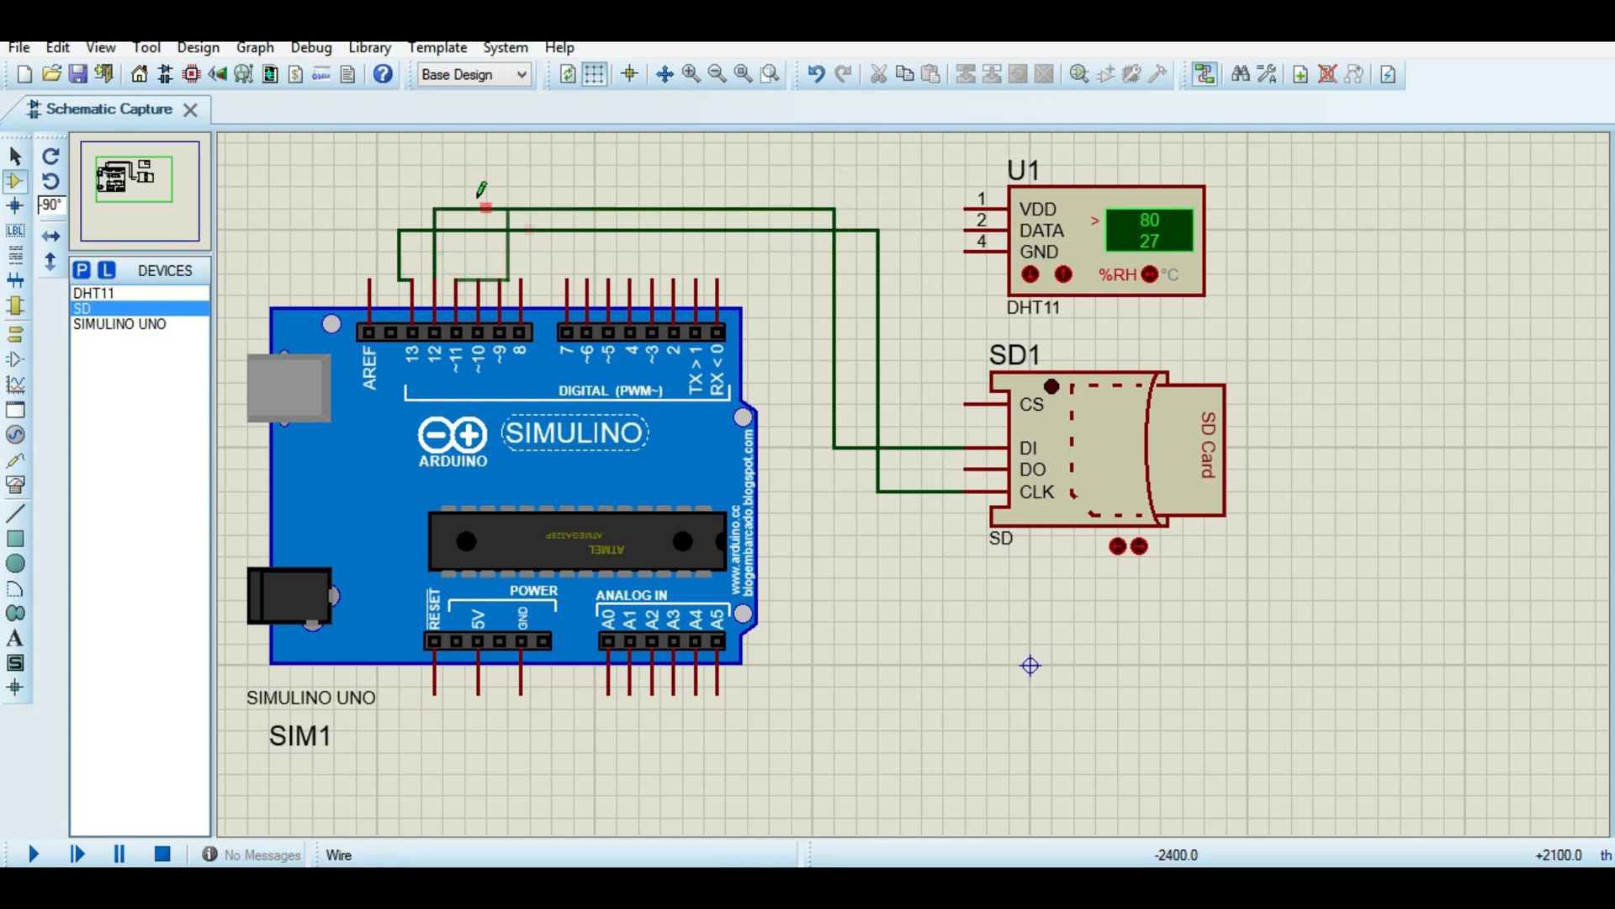
left_click(465, 185)
left_click(968, 468)
left_click(968, 404)
left_click(900, 404)
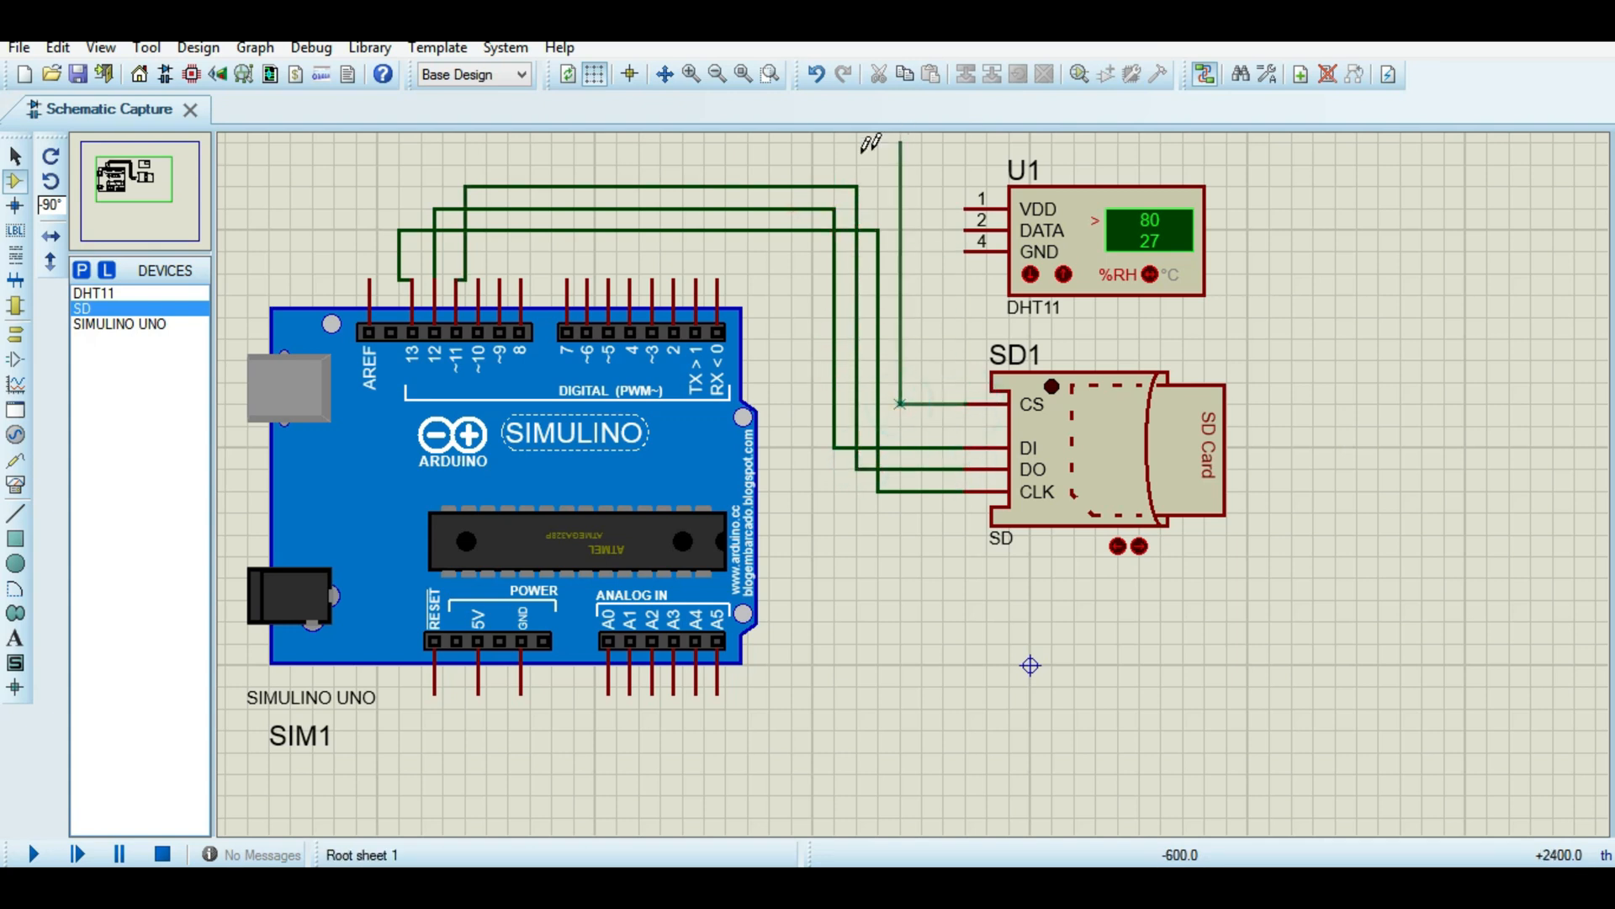
left_click(629, 280)
Connect the DHT11's DATA pin to Arduino pin 2, its VDD pin to a POWER terminal and its GND pin to a GROUND terminal.
left_click(673, 280)
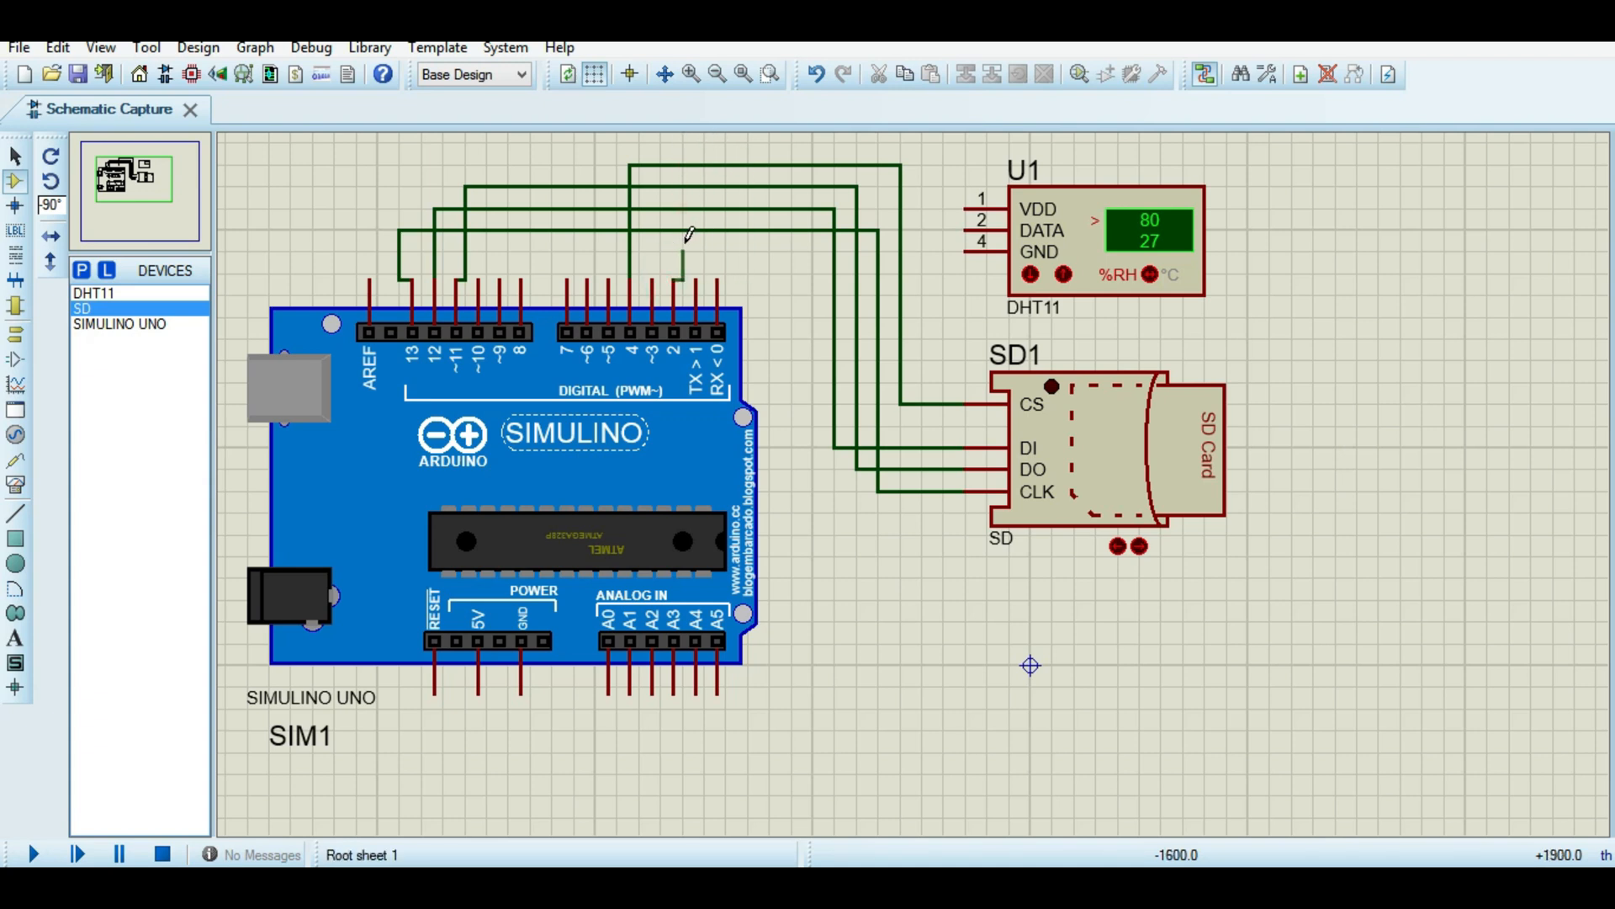
left_click(959, 227)
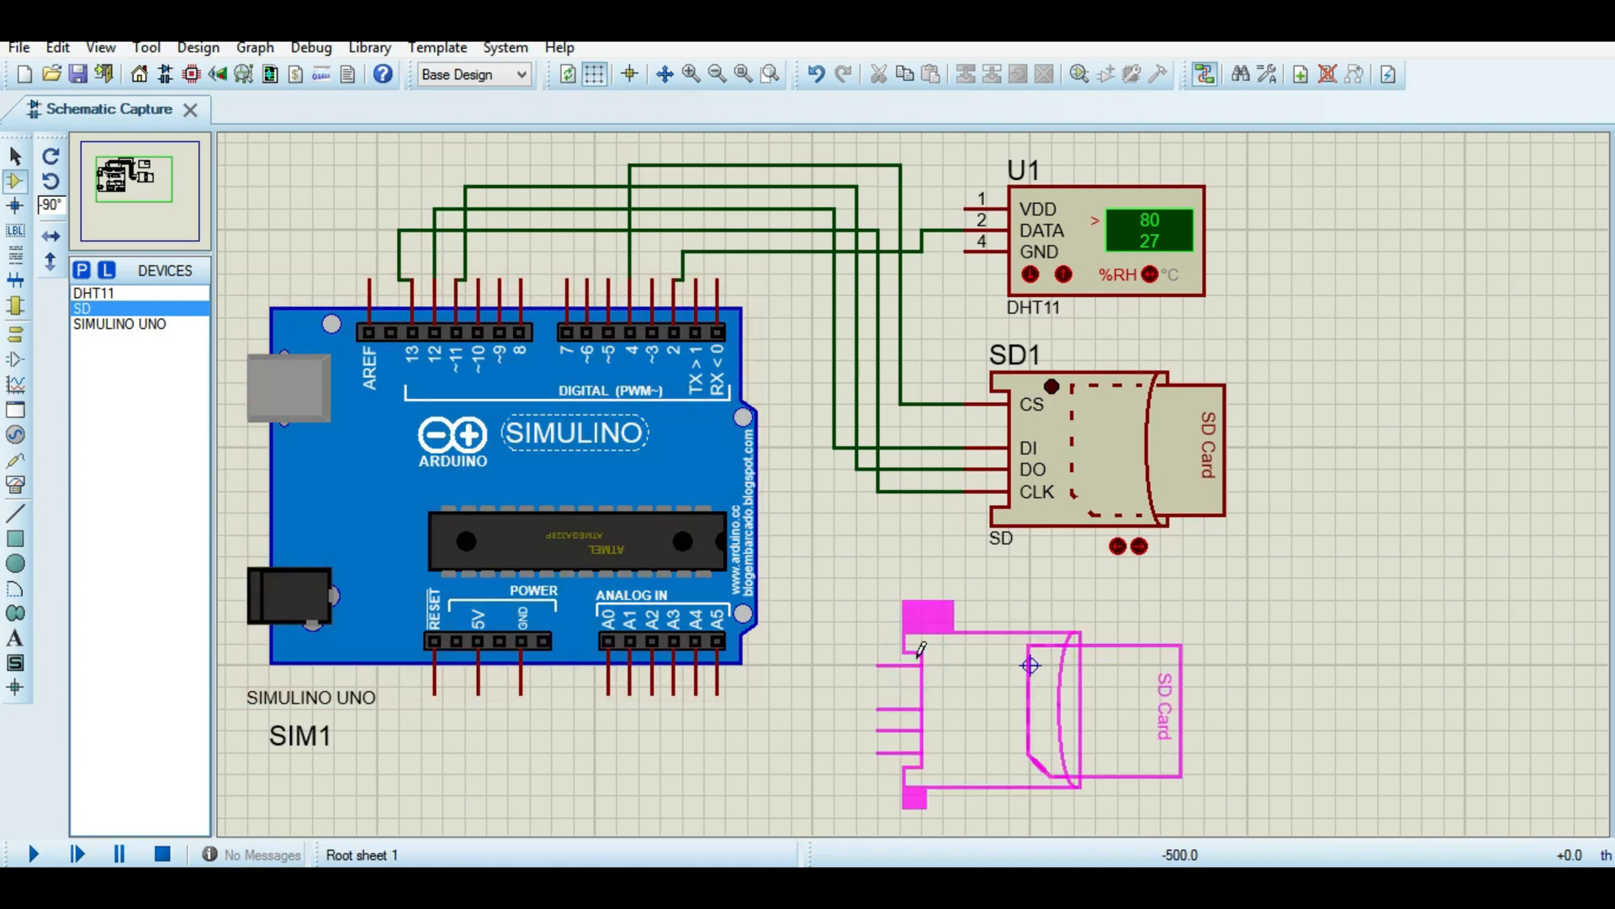
left_click(15, 334)
left_click(97, 354)
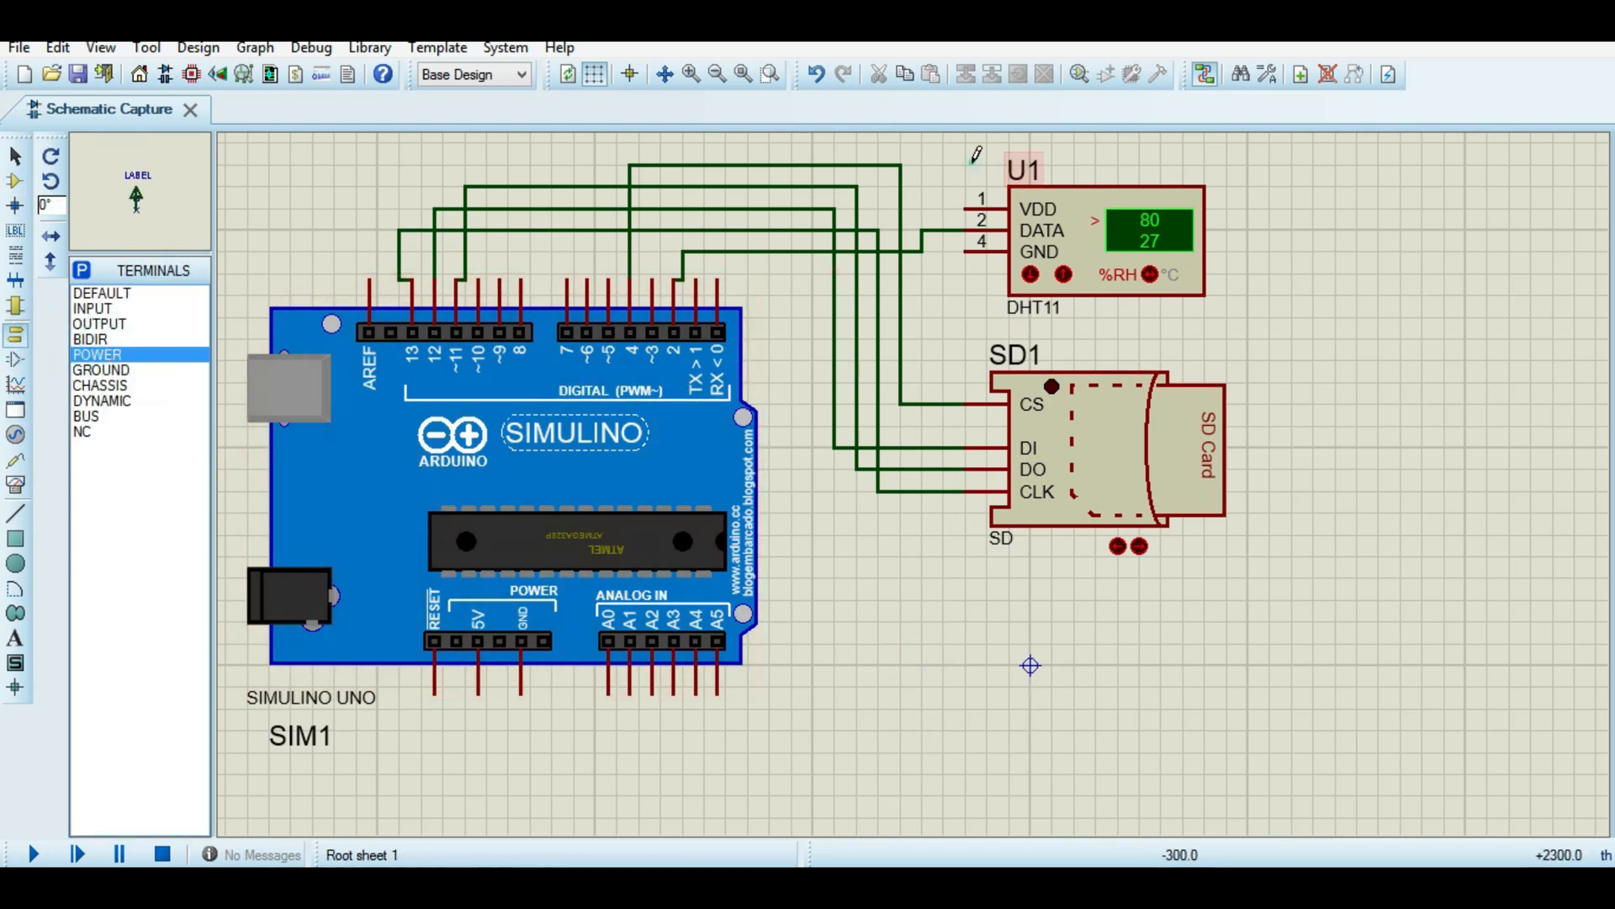
left_click(965, 195)
left_click(96, 370)
left_click(965, 270)
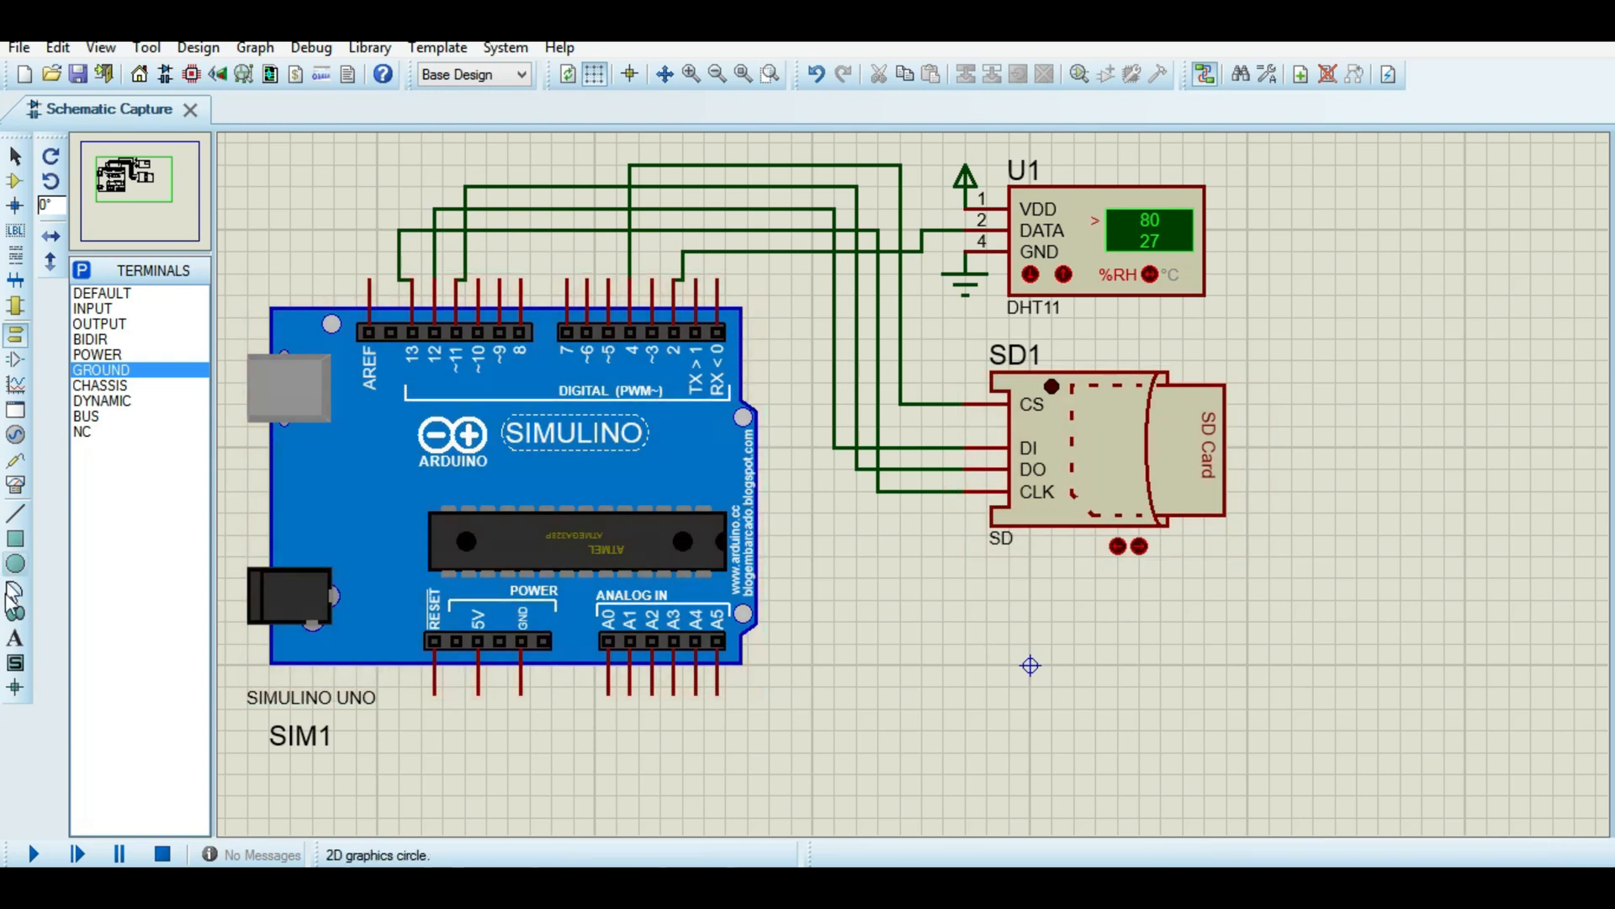
Add the text "data logging simulation" with a height of 0.42in and place it centred below the circuit.
left_click(15, 641)
left_click(855, 656)
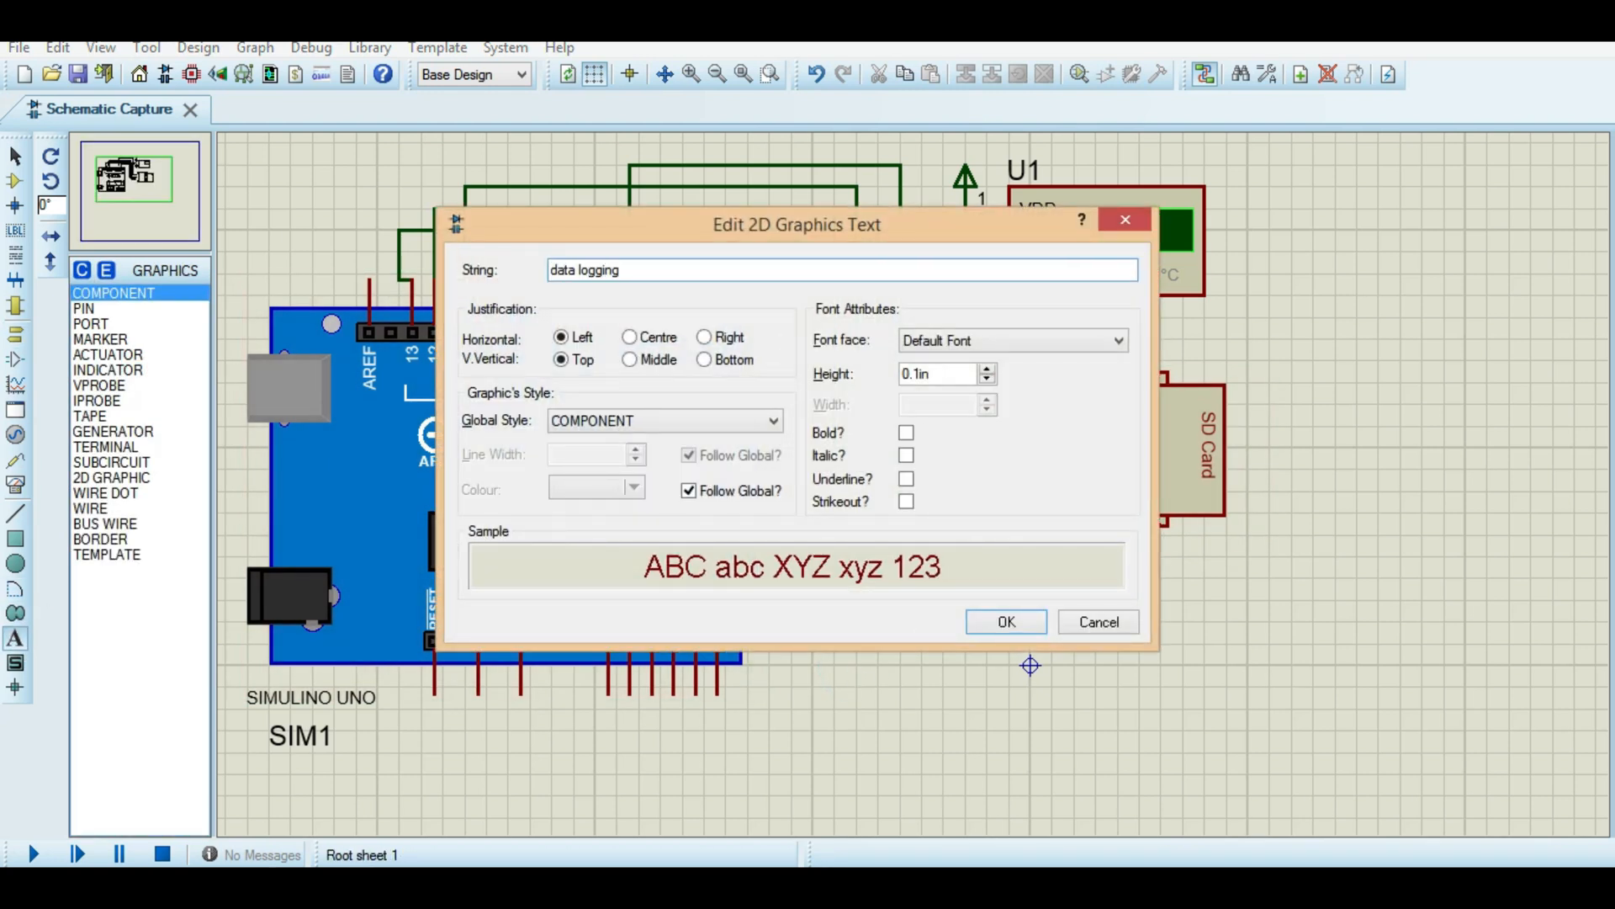
left_click(990, 376)
left_click(1007, 621)
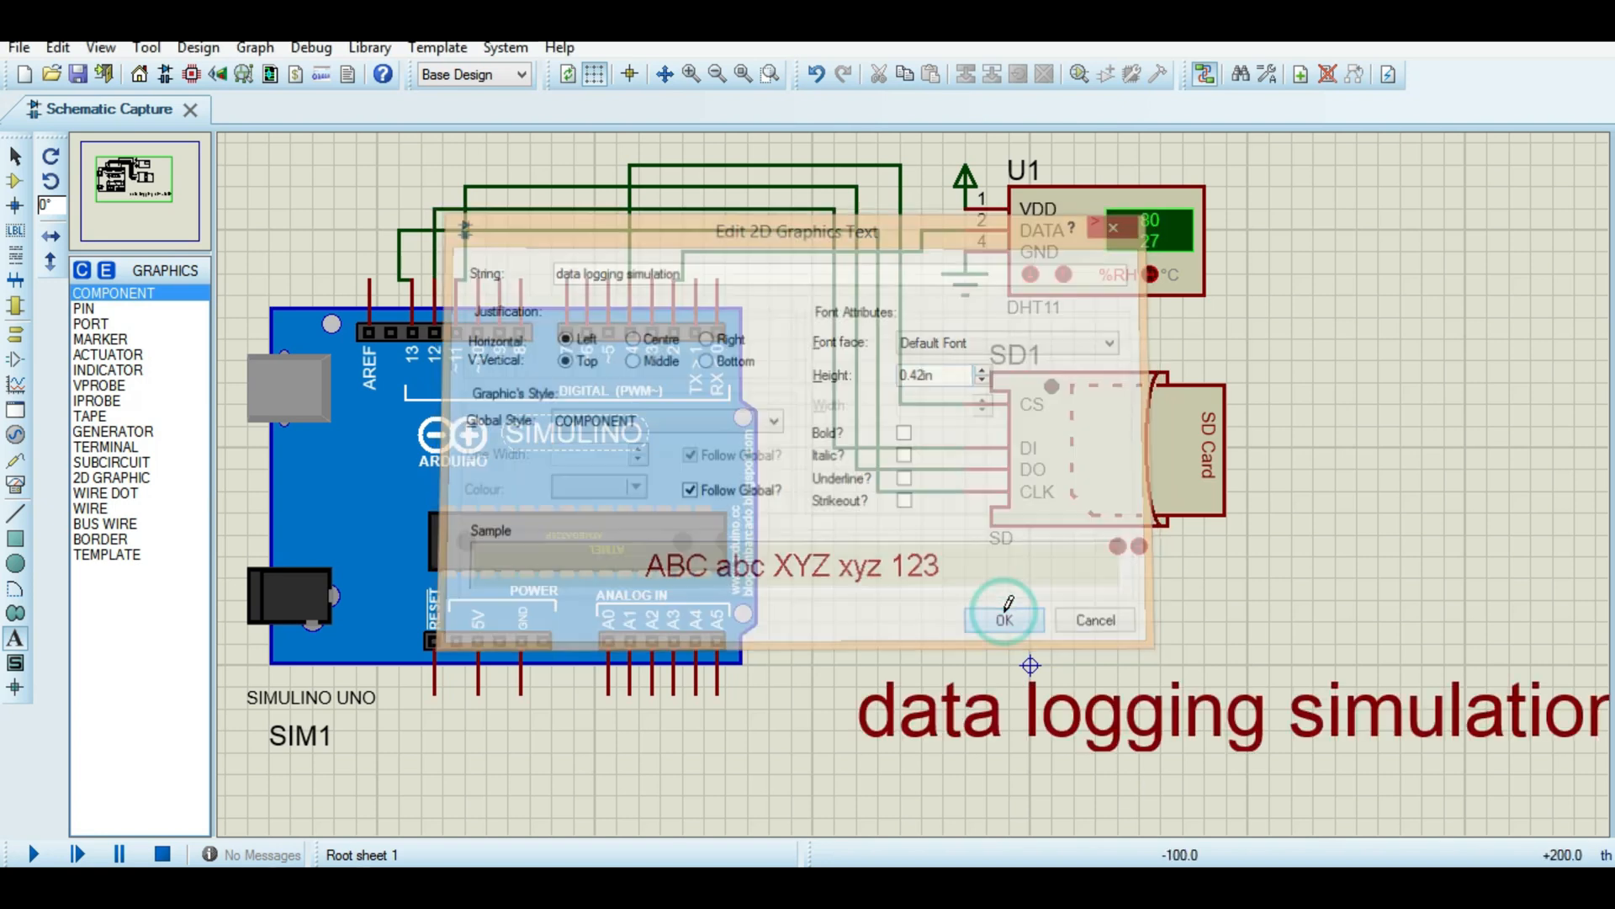
left_click(1301, 730)
left_click_drag(1185, 708, 770, 751)
left_click(1090, 638)
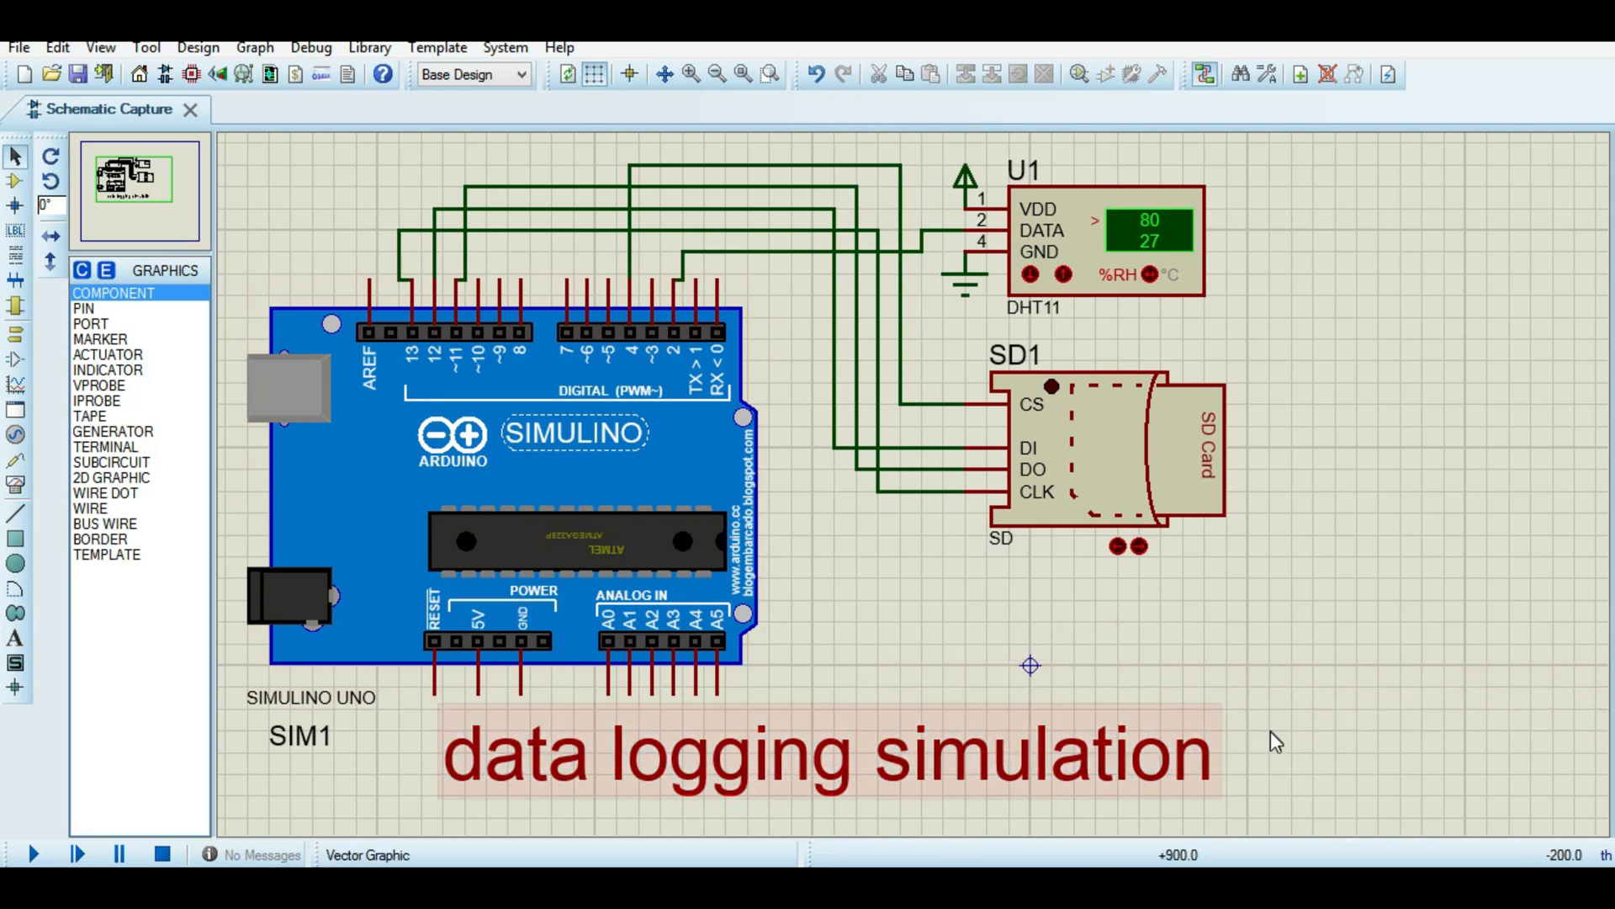
left_click(644, 515)
double_click(642, 507)
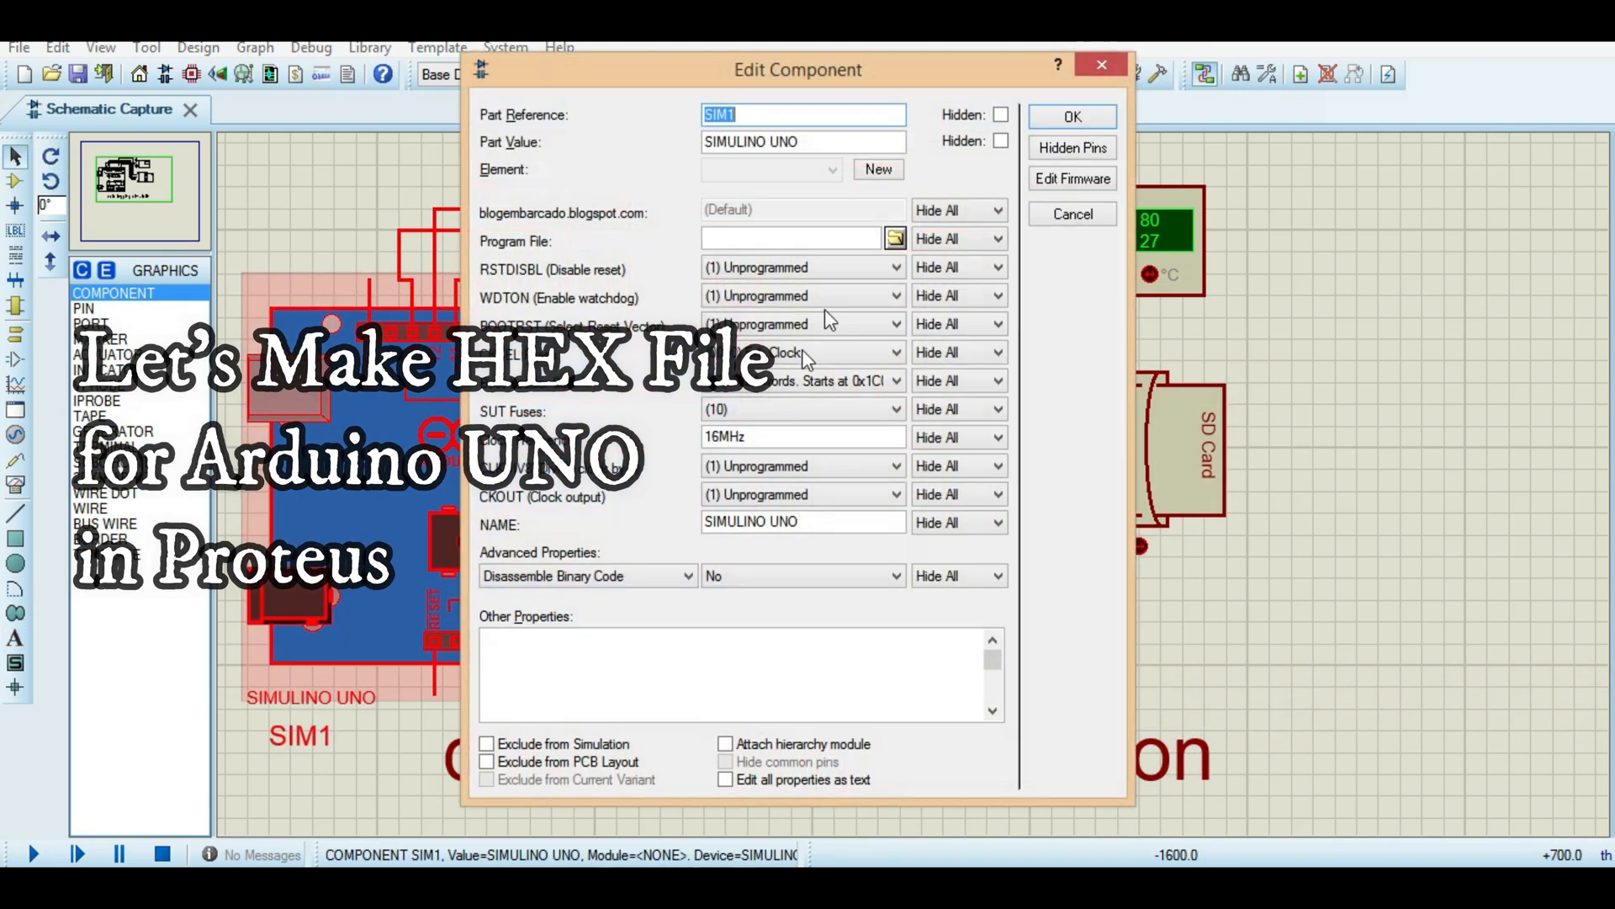
left_click(895, 242)
left_click(1588, 26)
left_click(1071, 215)
In the Arduino IDE's datalog4 sketch, add comments "cs pin on sd card" to the chipSelect line and "writing real time data on txt file" to the SD.open line.
left_click(892, 565)
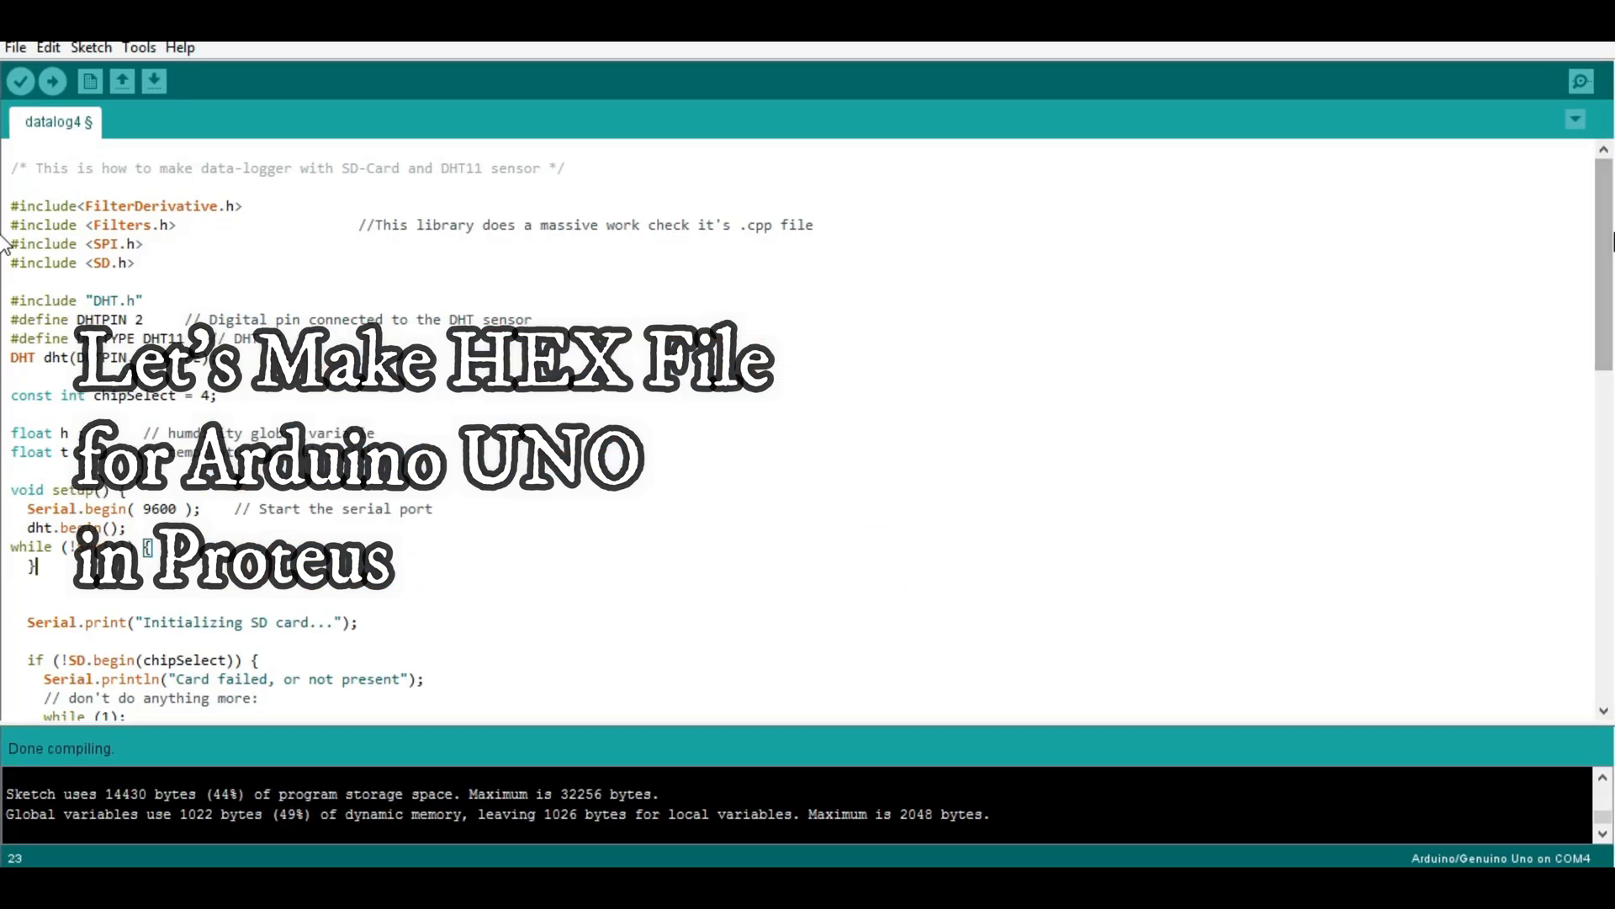
mouse_move(1604, 263)
left_mouse_down()
mouse_move(1605, 603)
mouse_move(1603, 269)
left_mouse_up()
left_click(261, 194)
left_click_drag(240, 228, 65, 228)
left_click(642, 259)
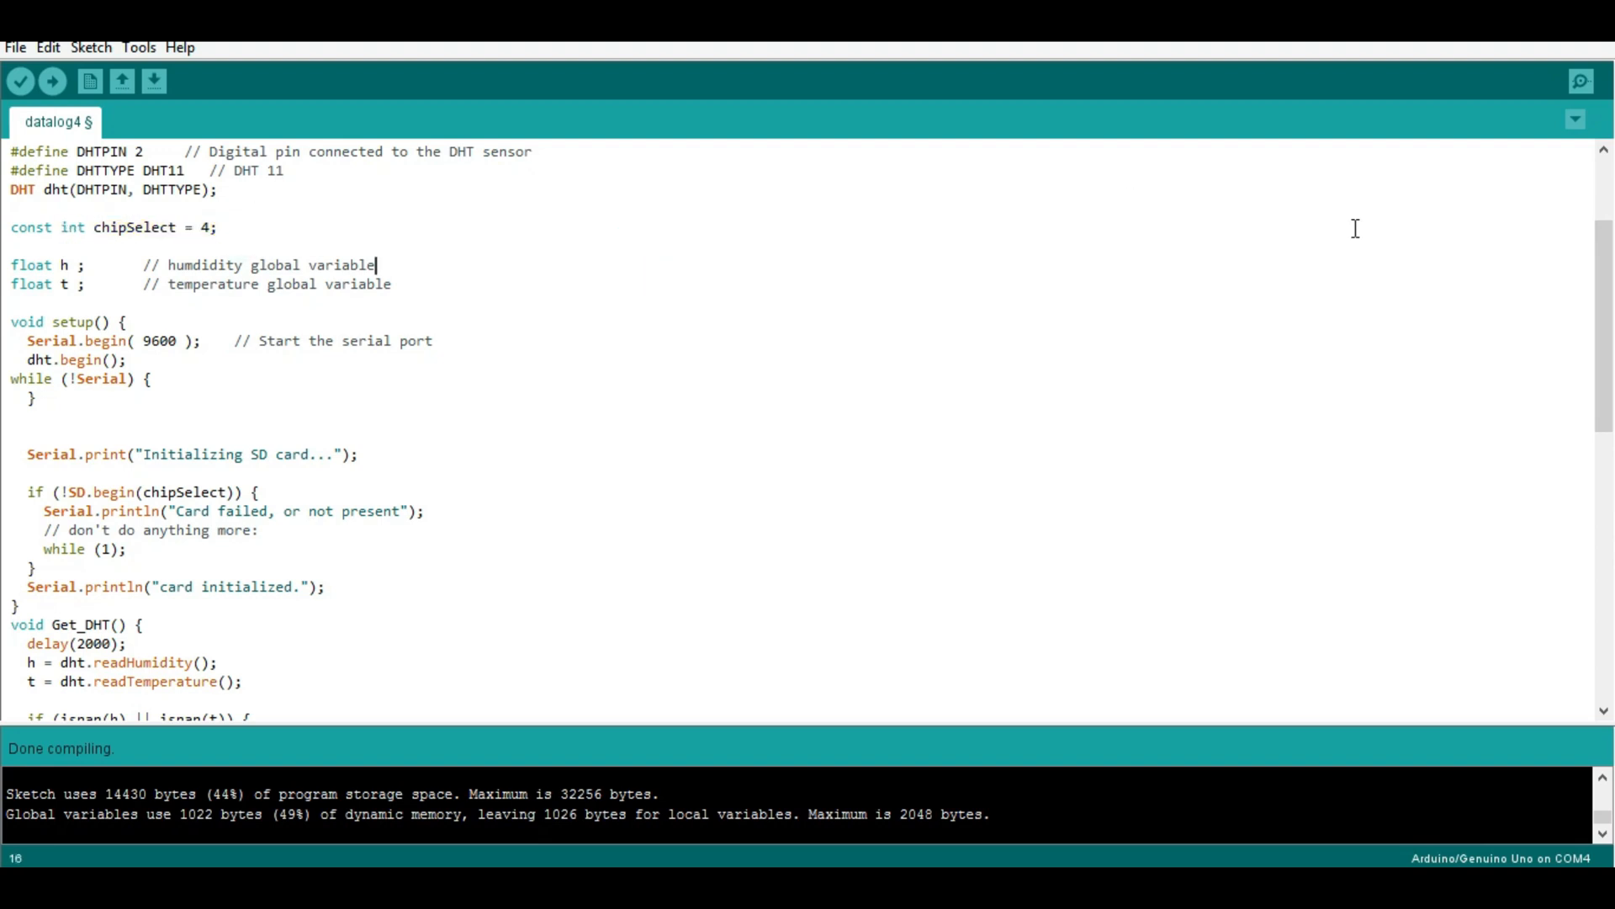
left_click_drag(1603, 324, 1603, 334)
left_click(373, 198)
type("// cs ")
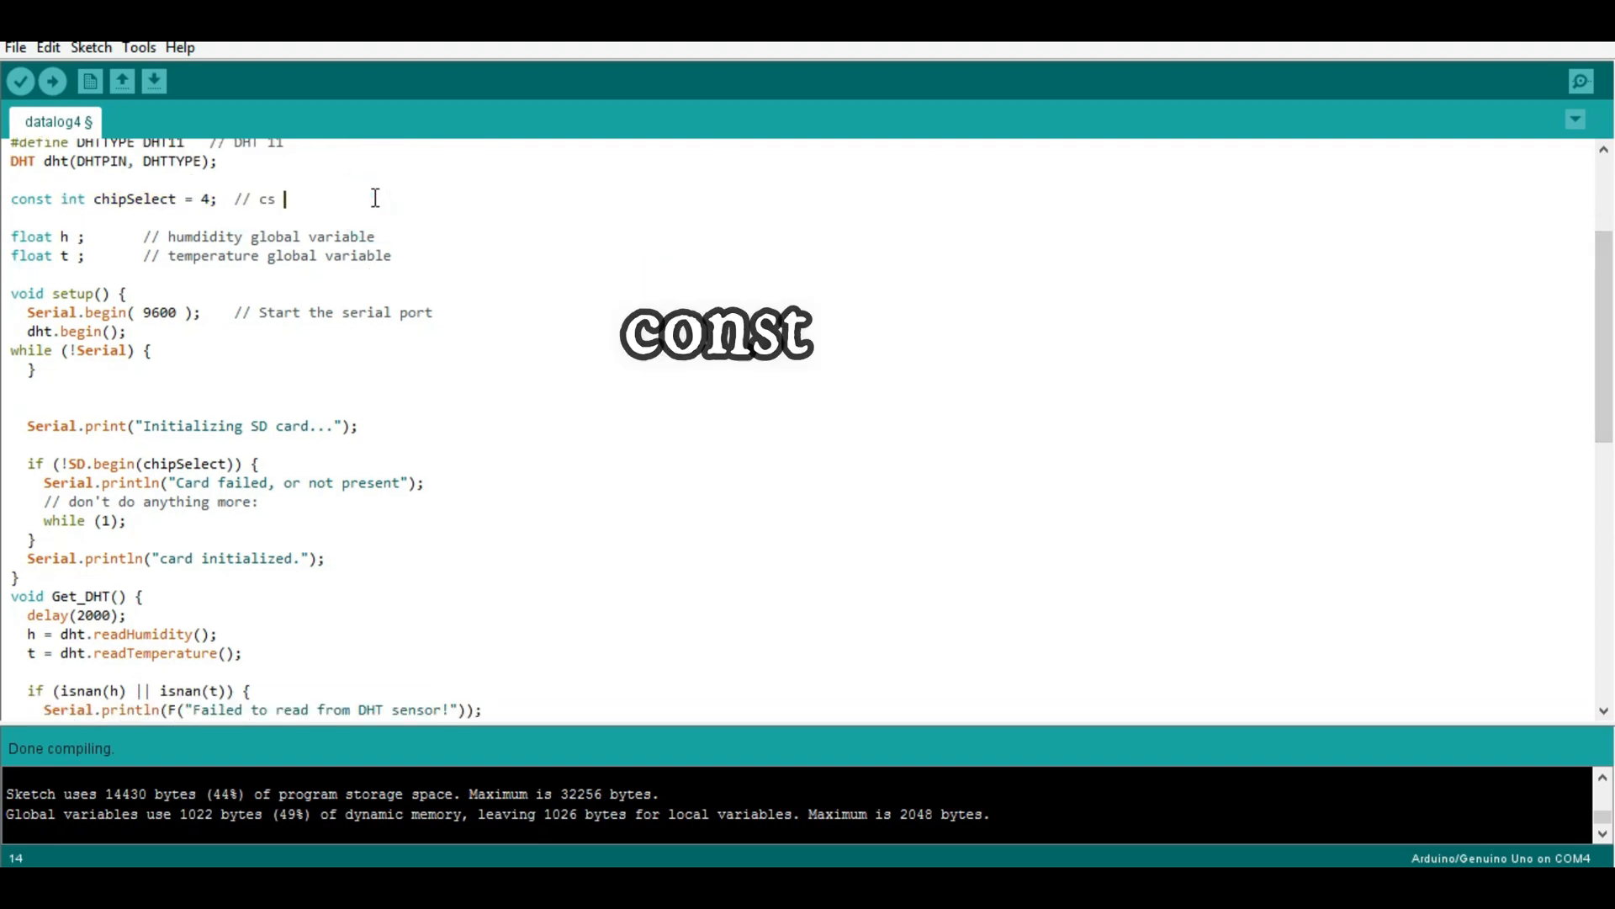
type("pin on sd card")
left_click(579, 271)
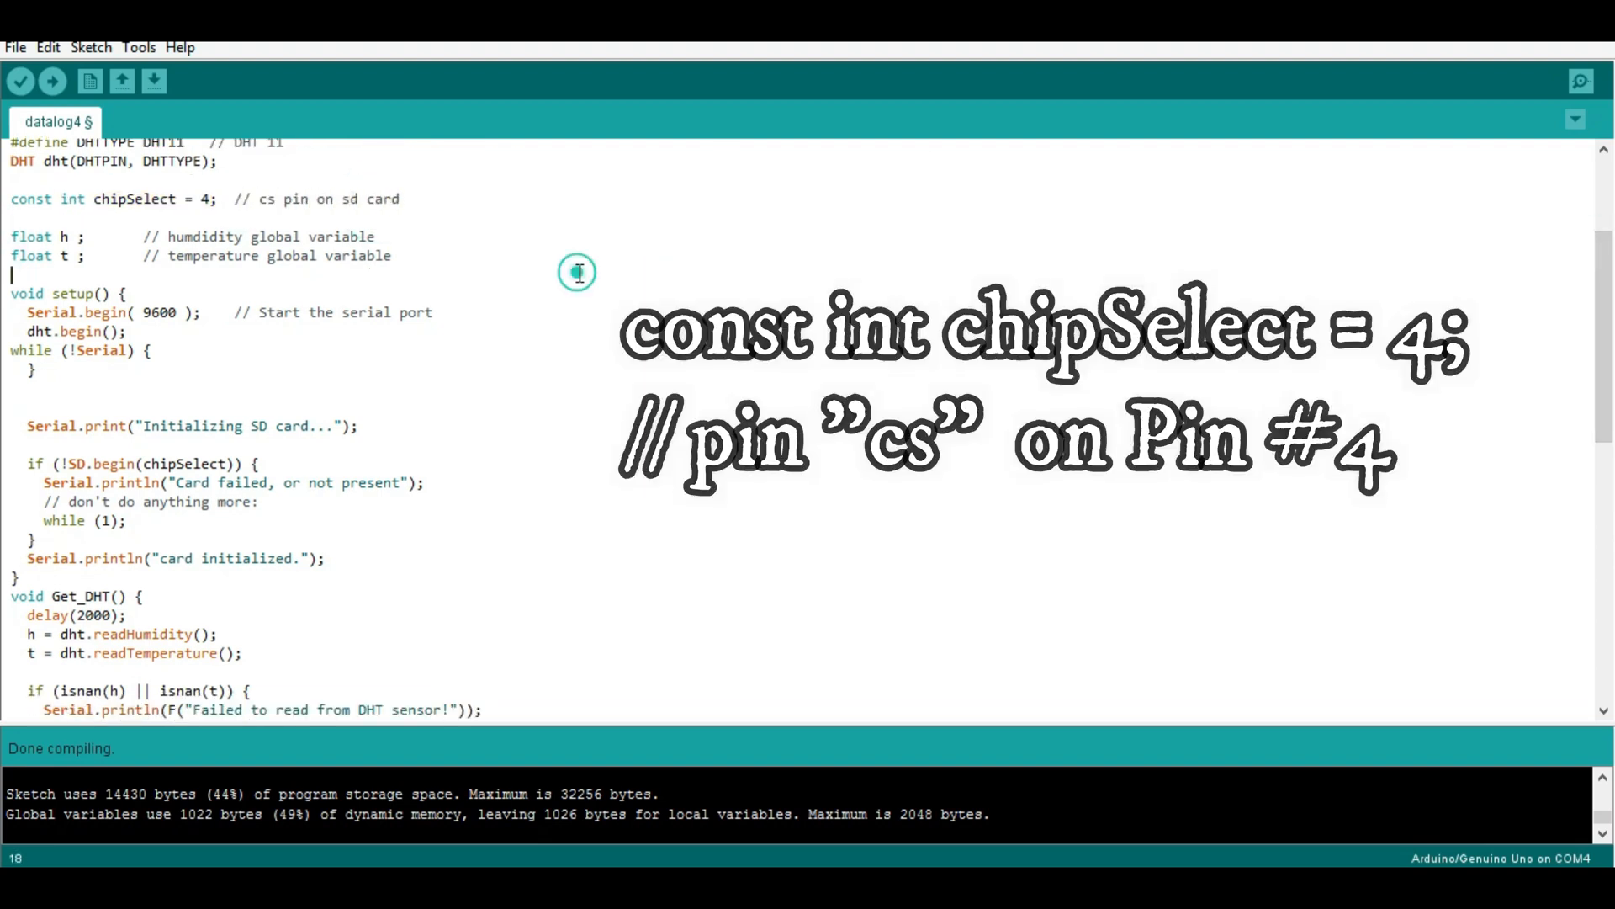
left_click_drag(1602, 303, 1601, 594)
left_click(530, 312)
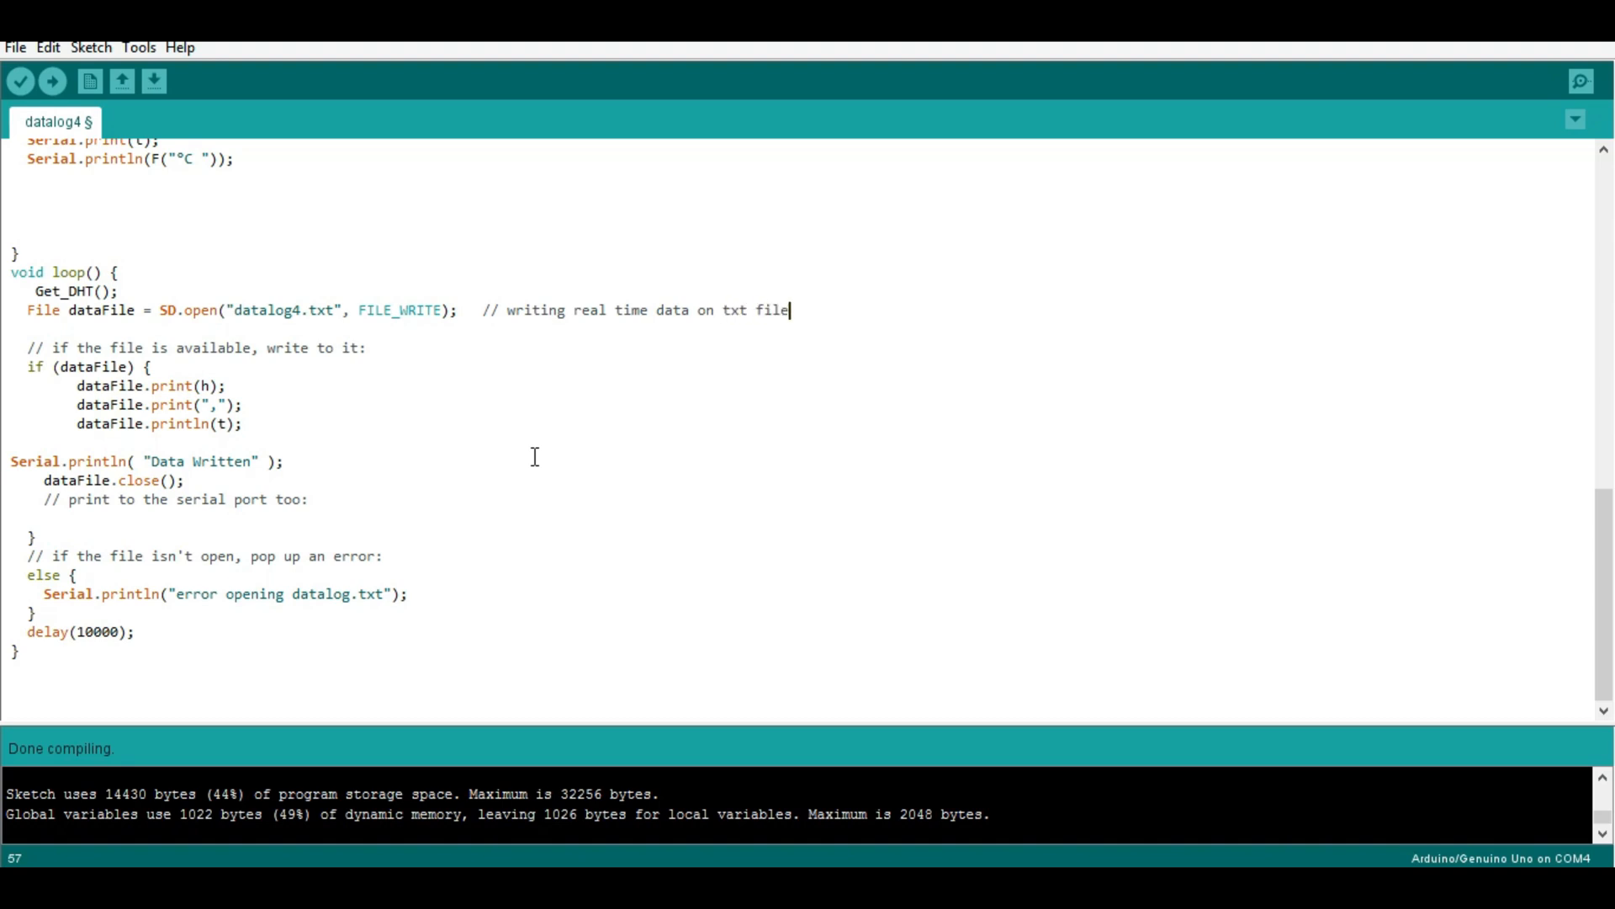
Enable verbose compilation output in the Arduino IDE preferences and compile the datalog4 sketch.
left_click(16, 48)
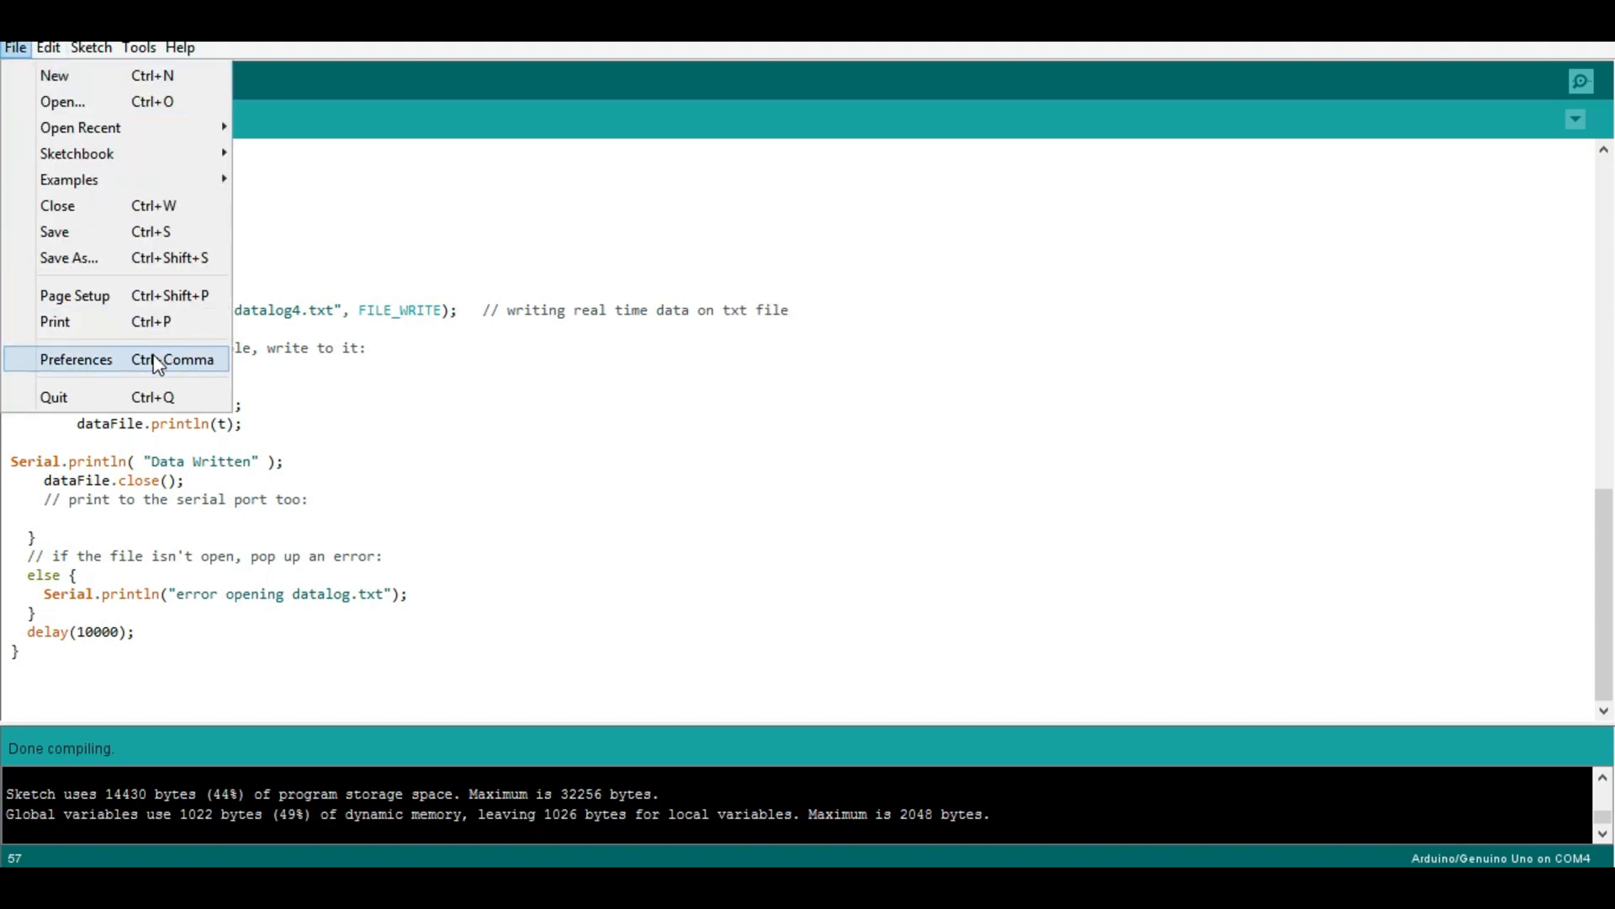
left_click(84, 358)
left_click(1122, 782)
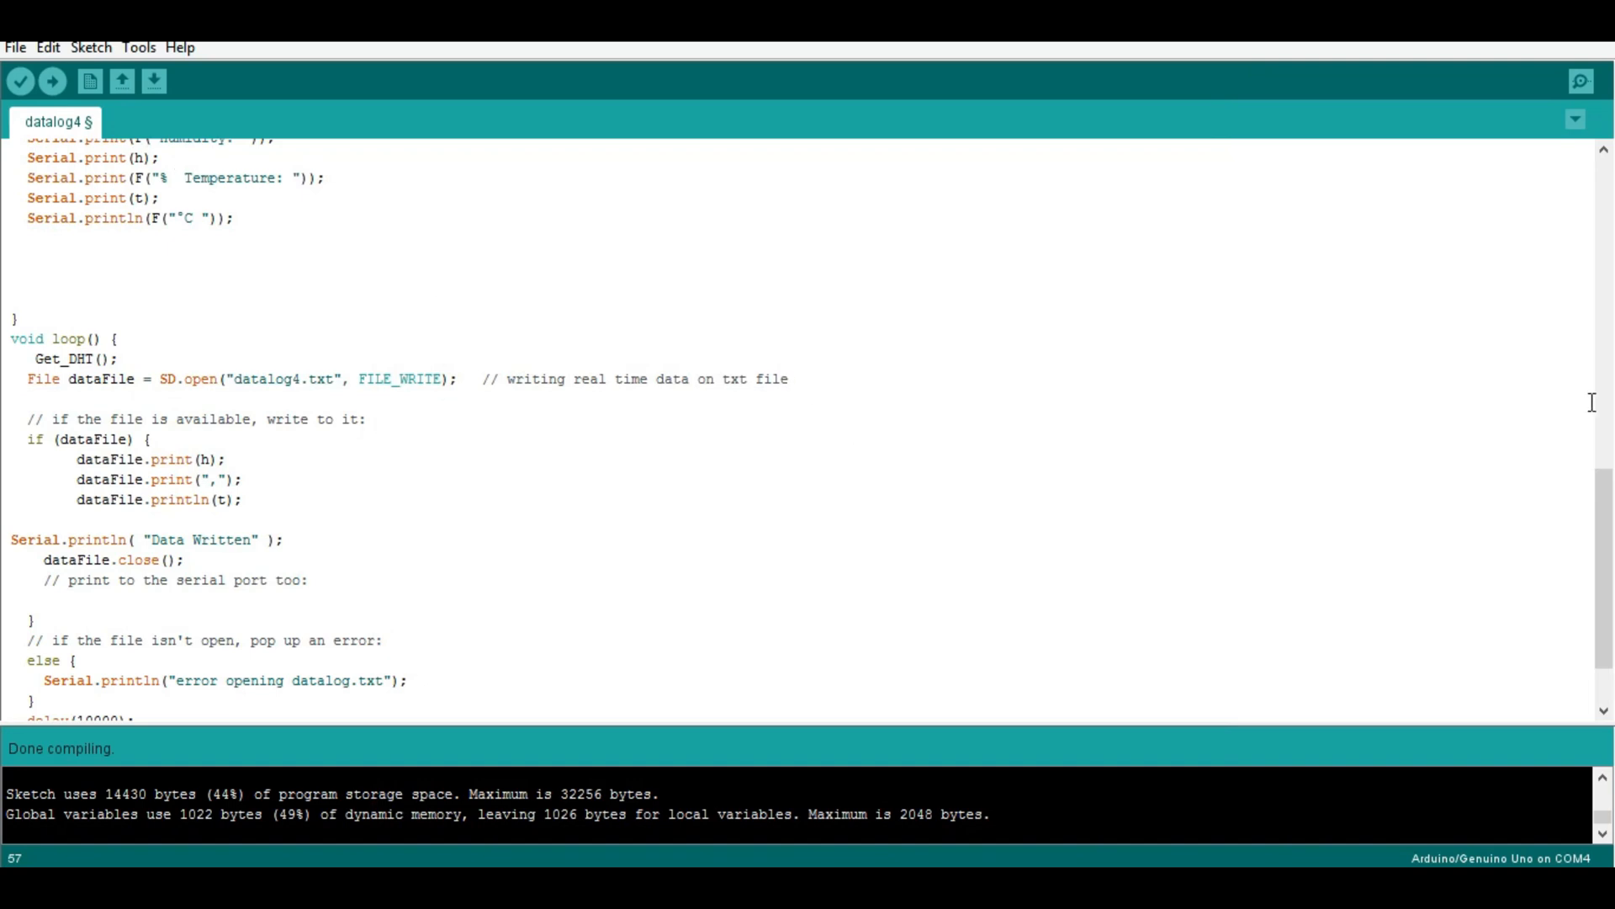
left_click(20, 82)
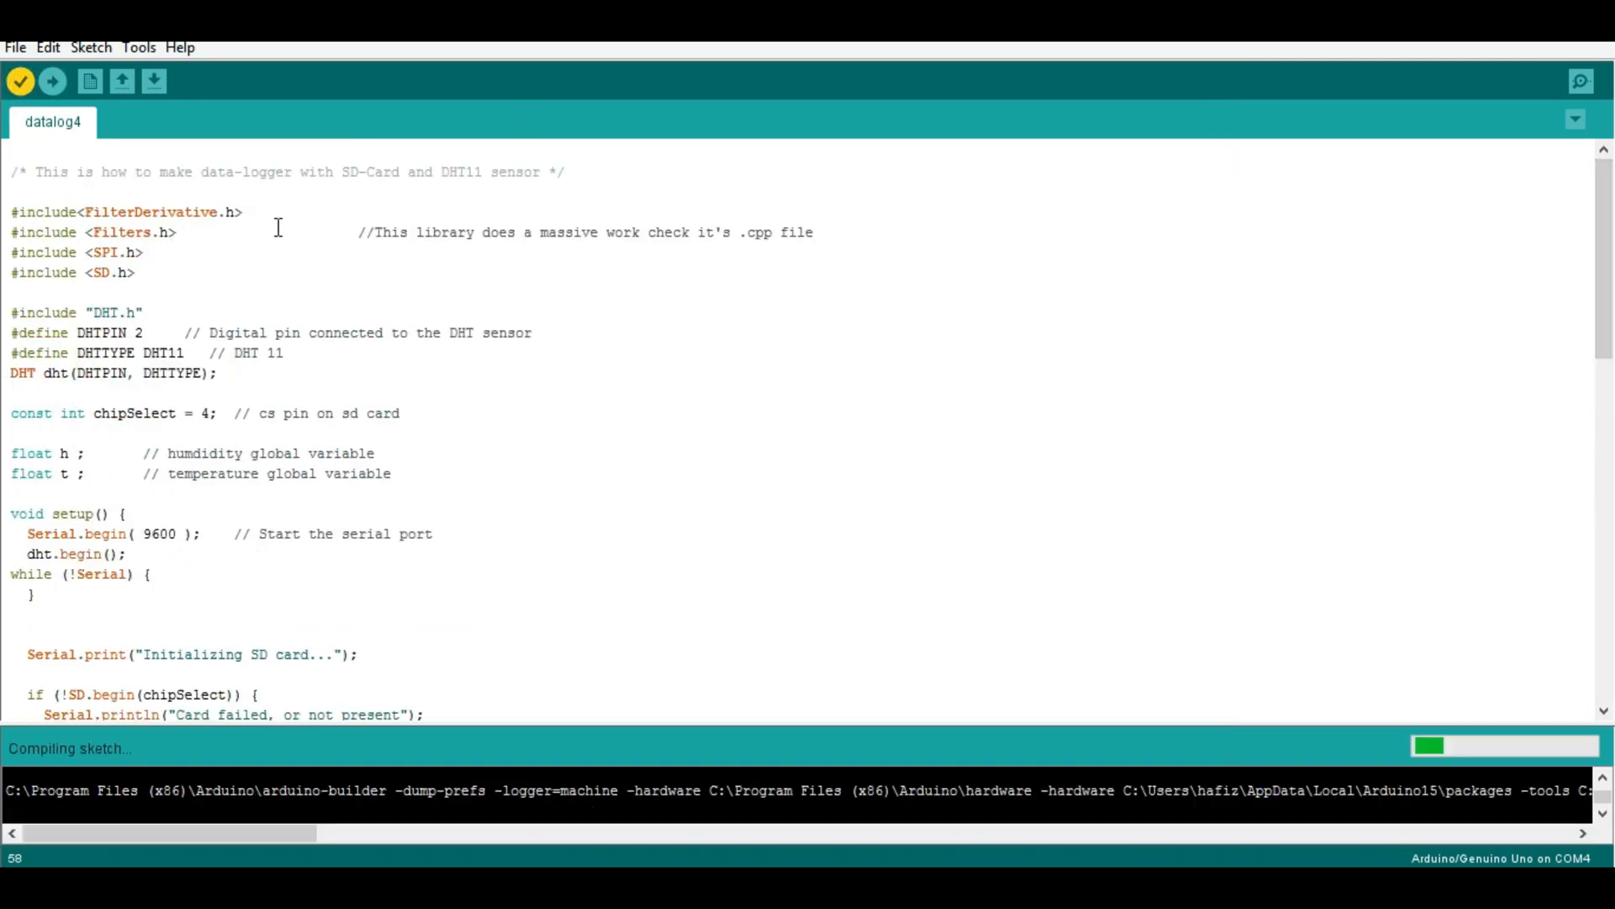
left_click(1387, 662)
left_click_drag(1466, 672, 1471, 692)
left_click(1363, 594)
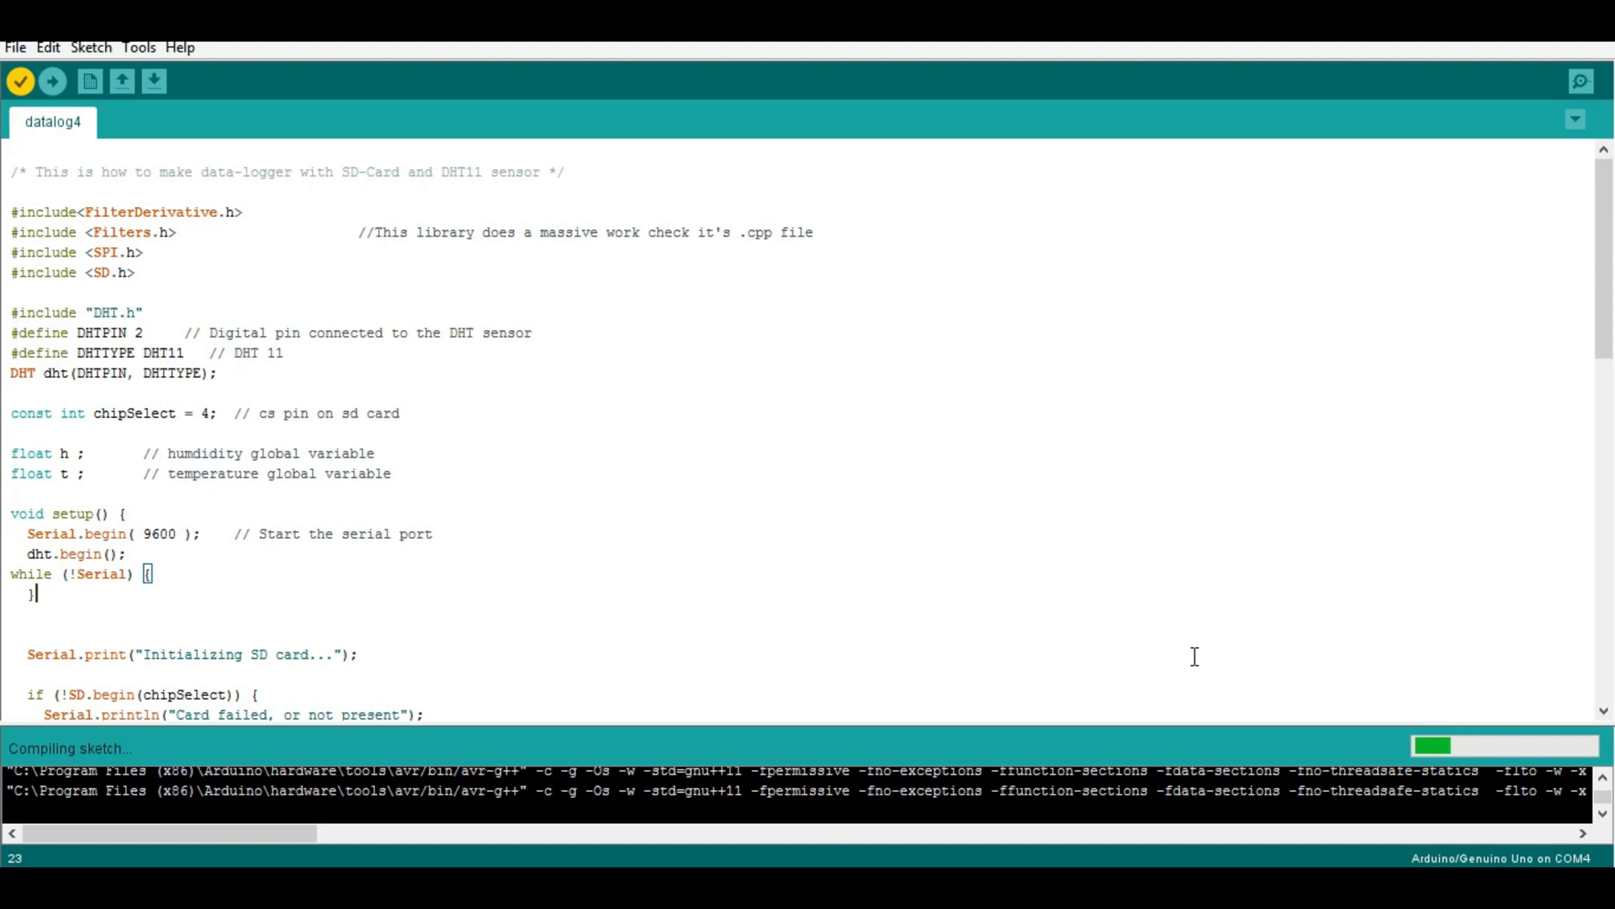
Enlarge the console output and copy the full path of the compiled datalog4.ino.hex file.
left_click_drag(1109, 722, 1147, 205)
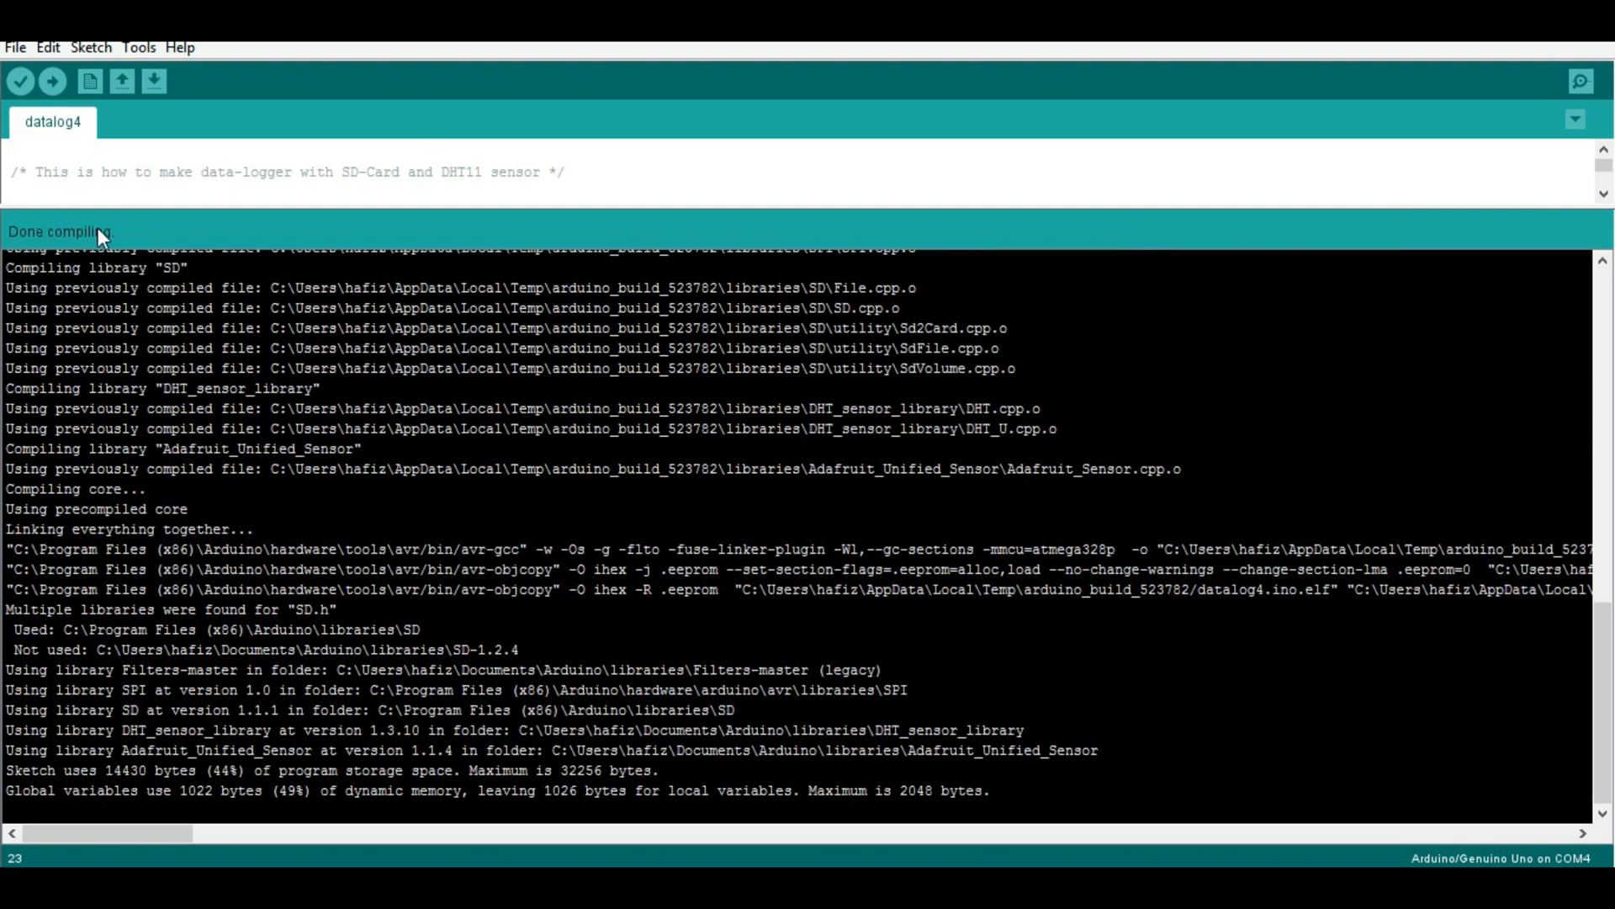
scroll(1607, 593, "up", 1)
left_click_drag(181, 833, 275, 833)
left_click_drag(491, 622, 789, 642)
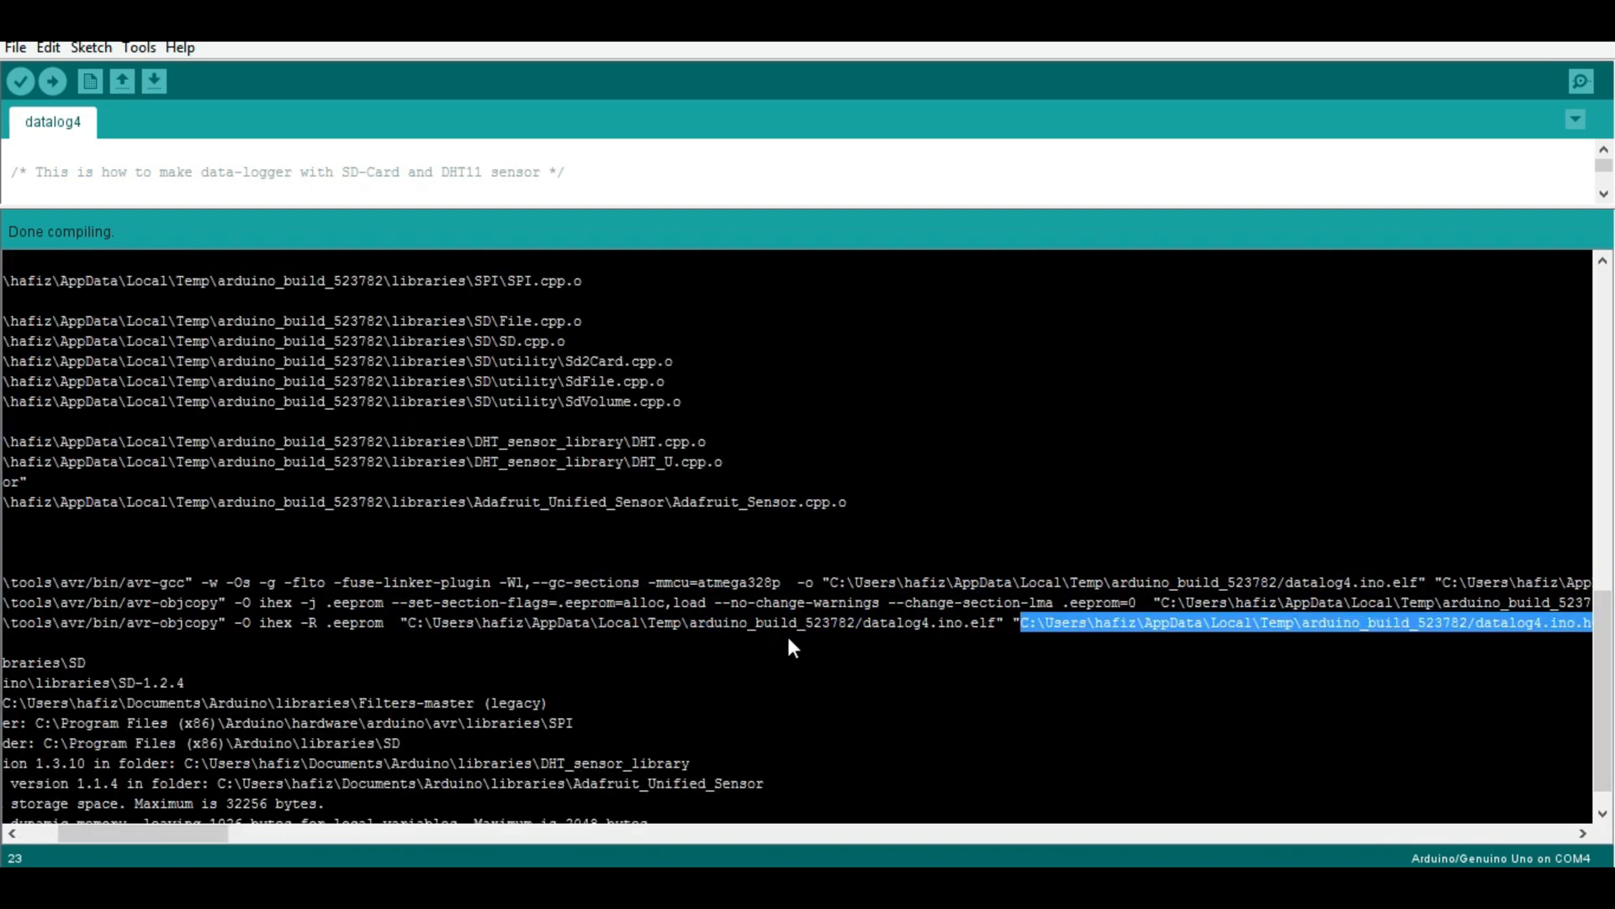
mouse_move(183, 840)
left_mouse_down()
mouse_move(274, 839)
mouse_move(185, 840)
left_mouse_up()
left_click(1317, 623)
left_click_drag(1023, 624, 1593, 637)
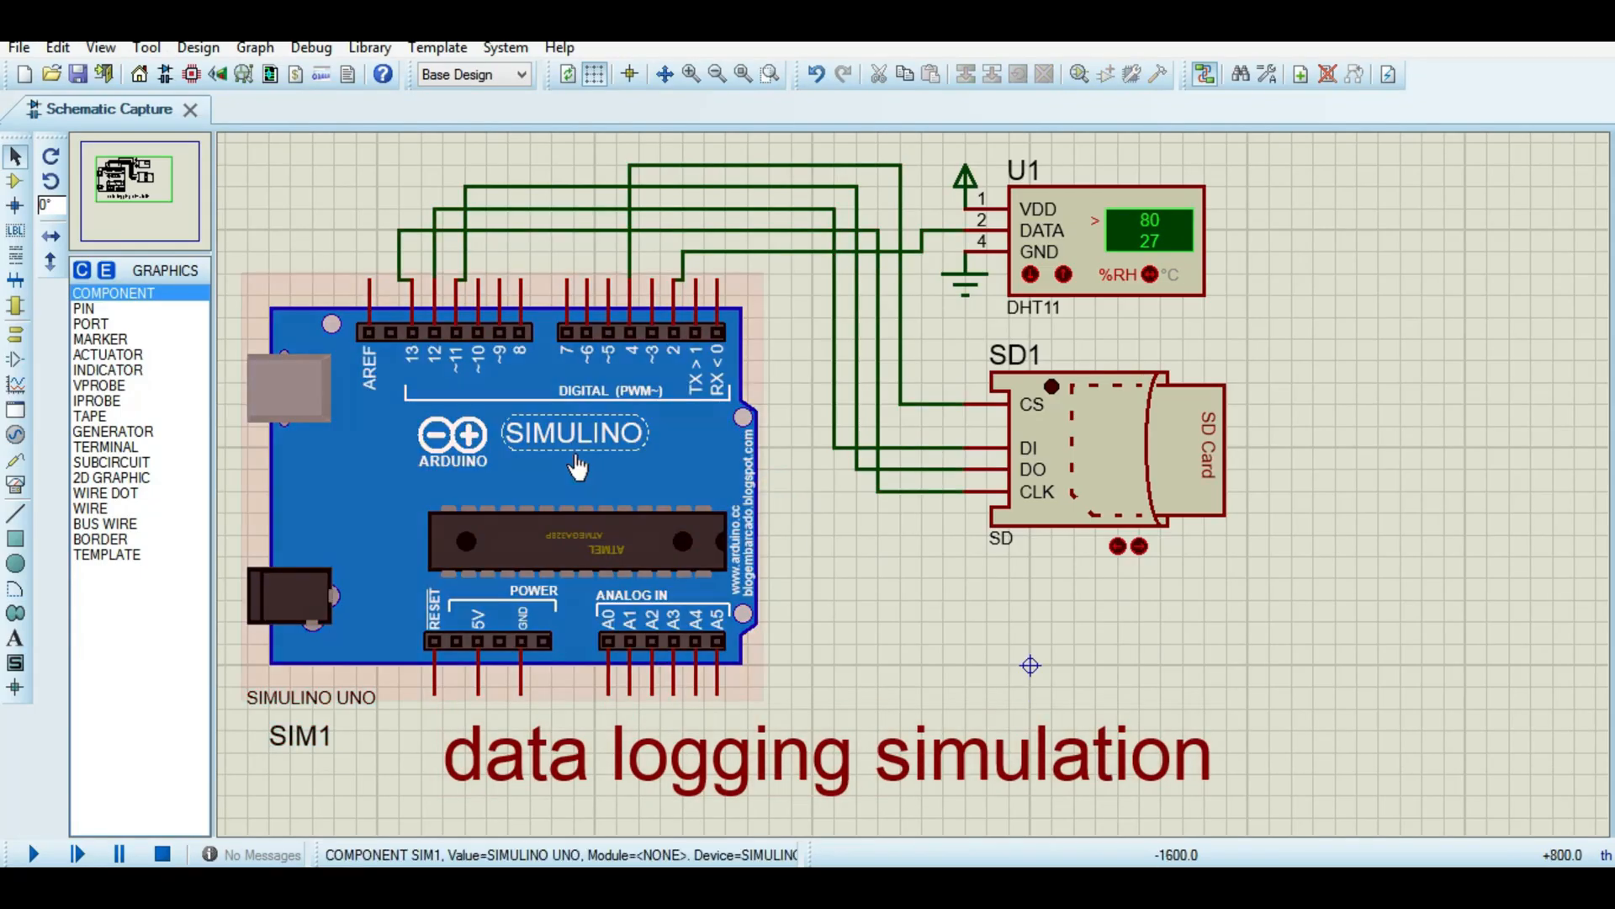
Switch to Proteus and set the SIMULINO UNO's Program File to the copied datalog4.ino.hex path.
right_click(599, 461)
left_click(821, 236)
left_click(855, 238)
type("build_523782/datalog4.ino.hex")
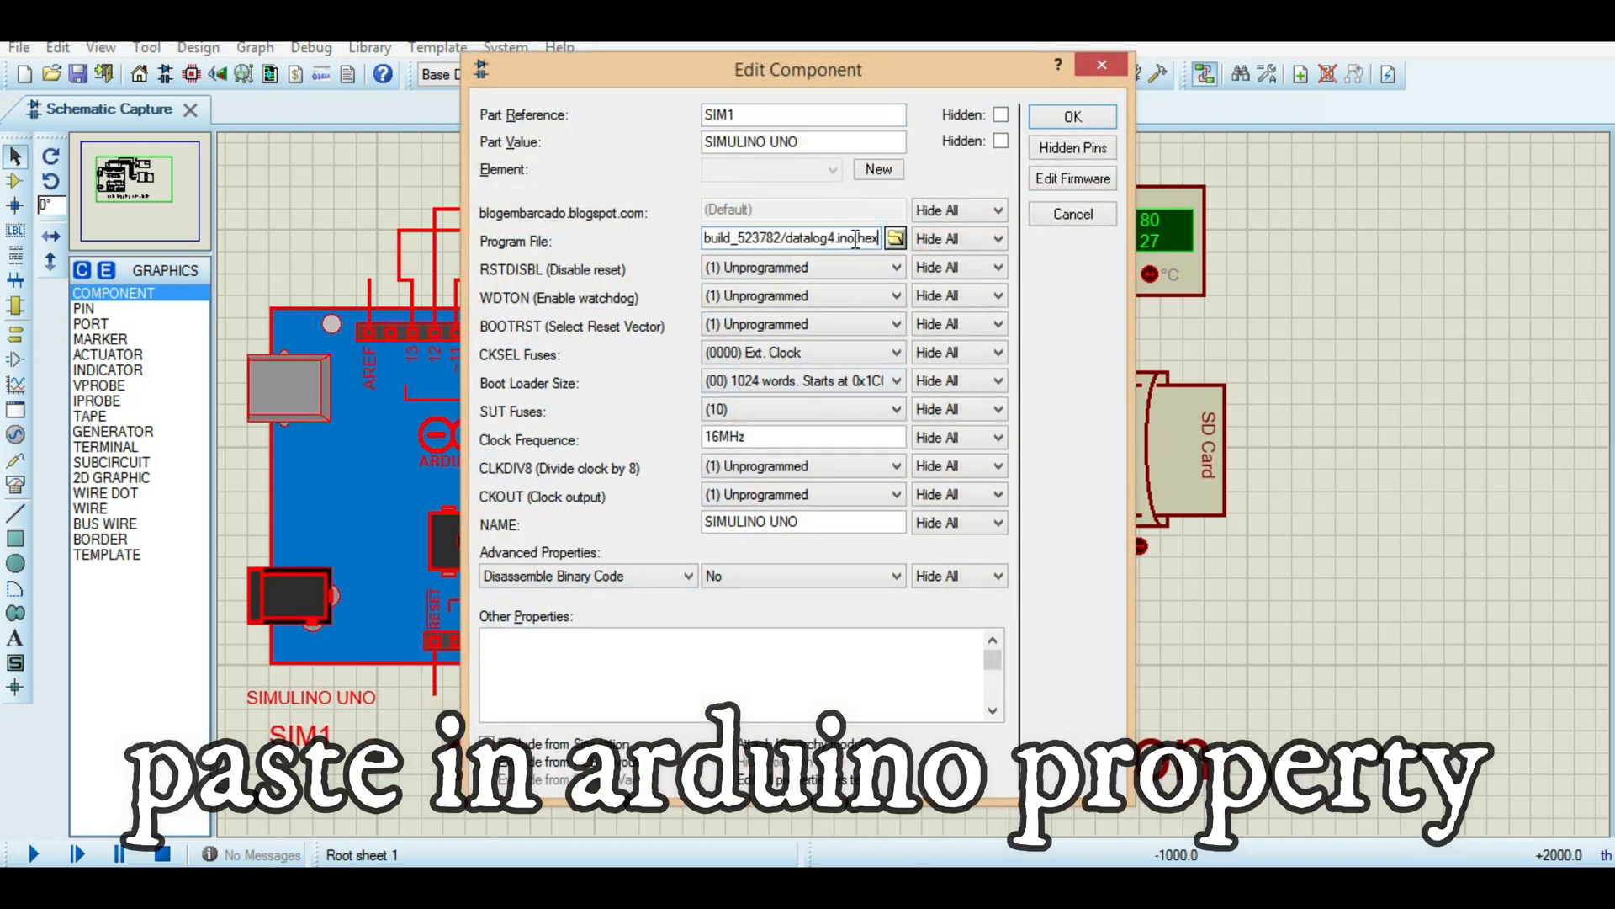
left_click_drag(871, 239, 758, 258)
key("Left")
key("Left")
key("Left")
key("Left")
key("Left")
key("Left")
key("Left")
key("Left")
key("Left")
key("Left")
key("Left")
key("Left")
key("Left")
key("Left")
key("Left")
key("Left")
key("Left")
key("Left")
key("Left")
key("Left")
left_click(1077, 117)
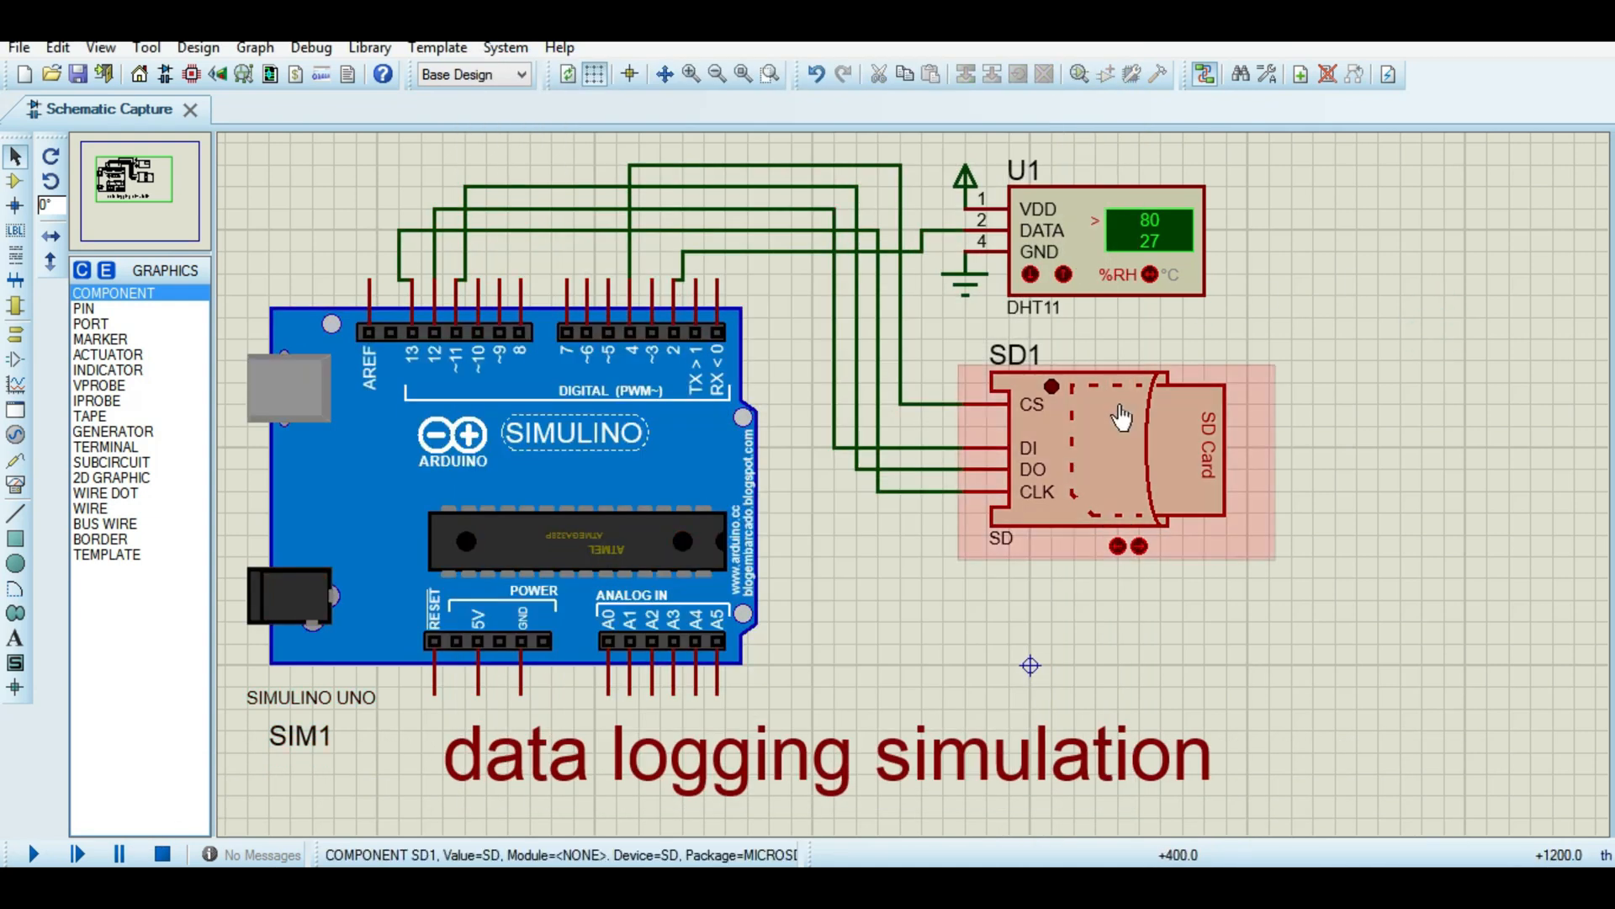
Open the SD card's component properties and set the size of media to 32 MB.
left_click(1229, 713)
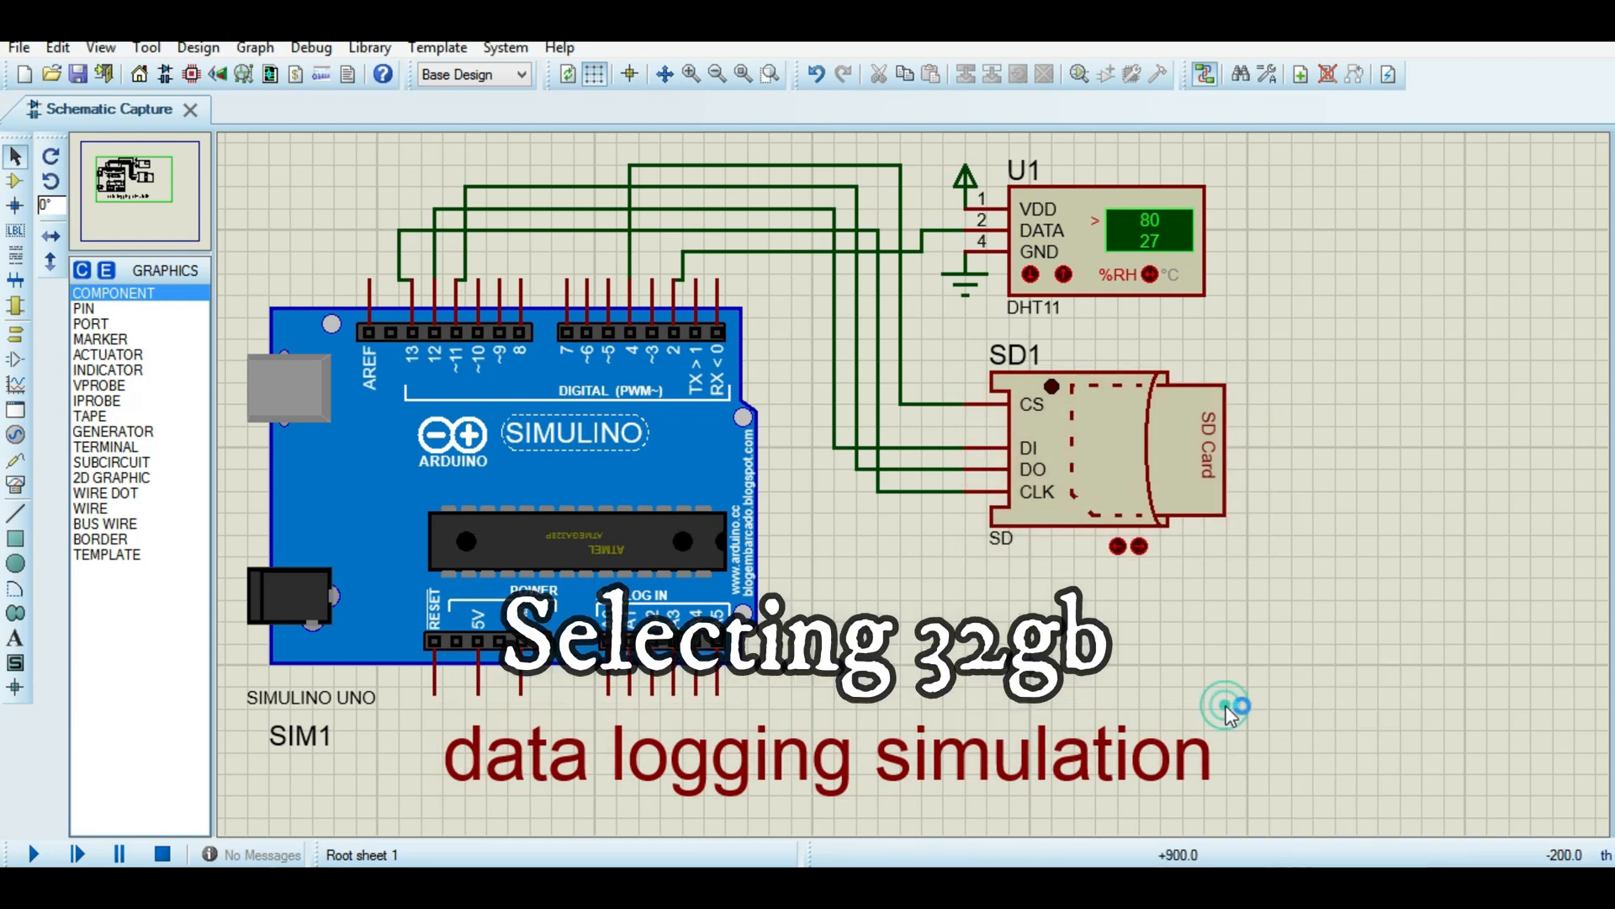
right_click(1090, 446)
left_click(1128, 170)
left_click(867, 338)
left_click(821, 421)
Copy the "MMC_128M SD card image file" folder path from File Explorer into the SD card's Card Image File, ending with a backslash.
left_click(864, 365)
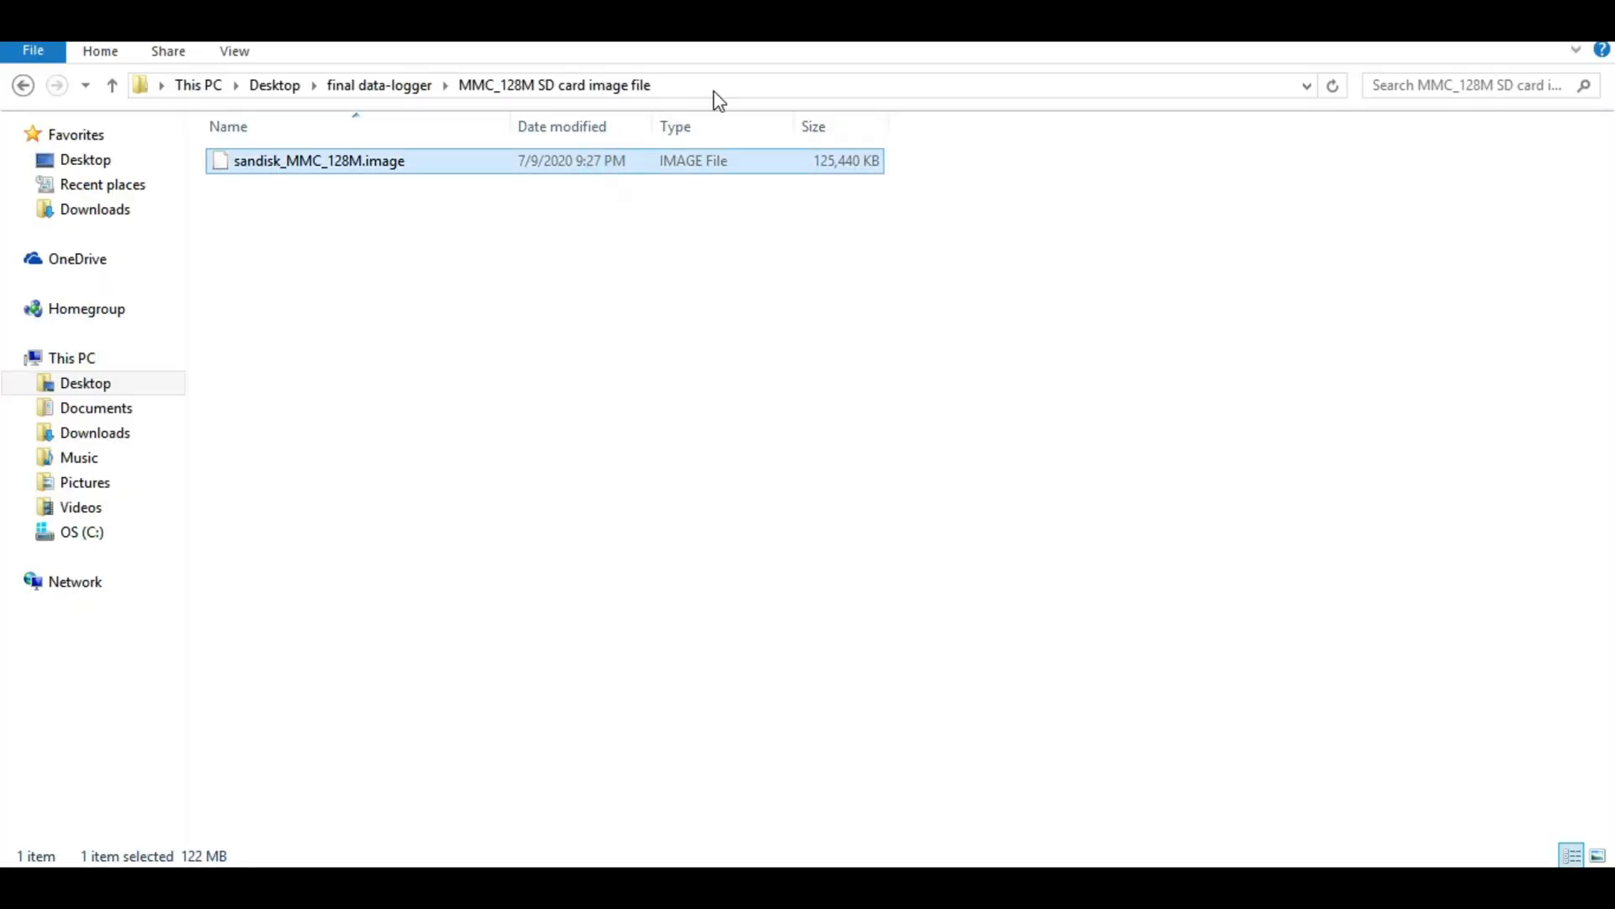
left_click(737, 85)
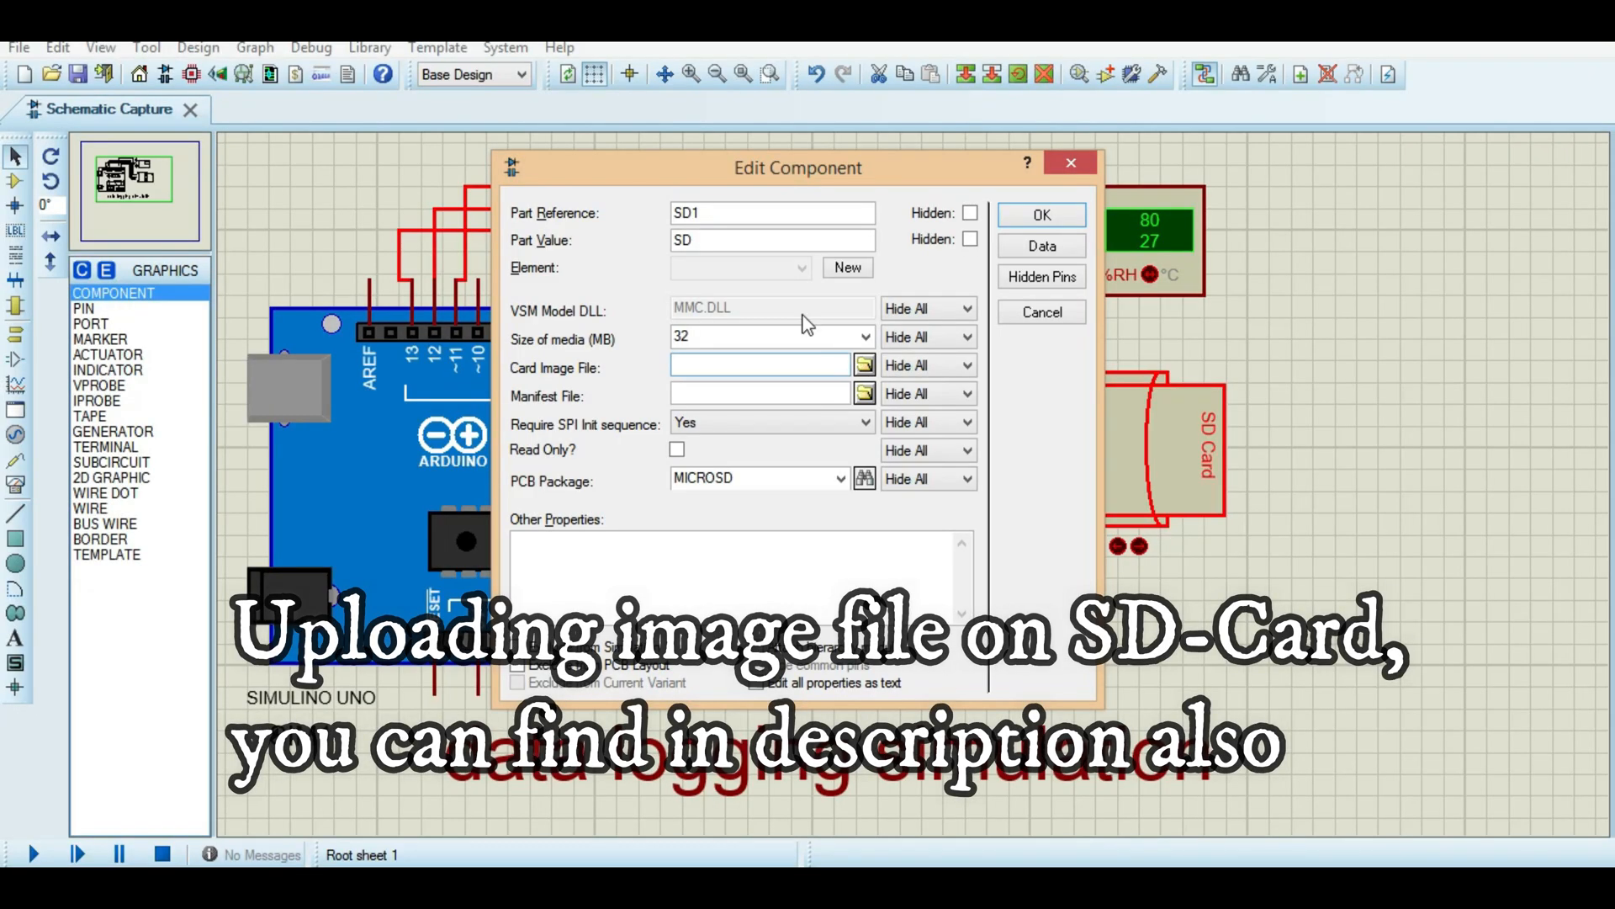
type("C:\\Users\\hafiz\\Desktop\\final data-logger\\MMC_128M SD card image file")
type("\\")
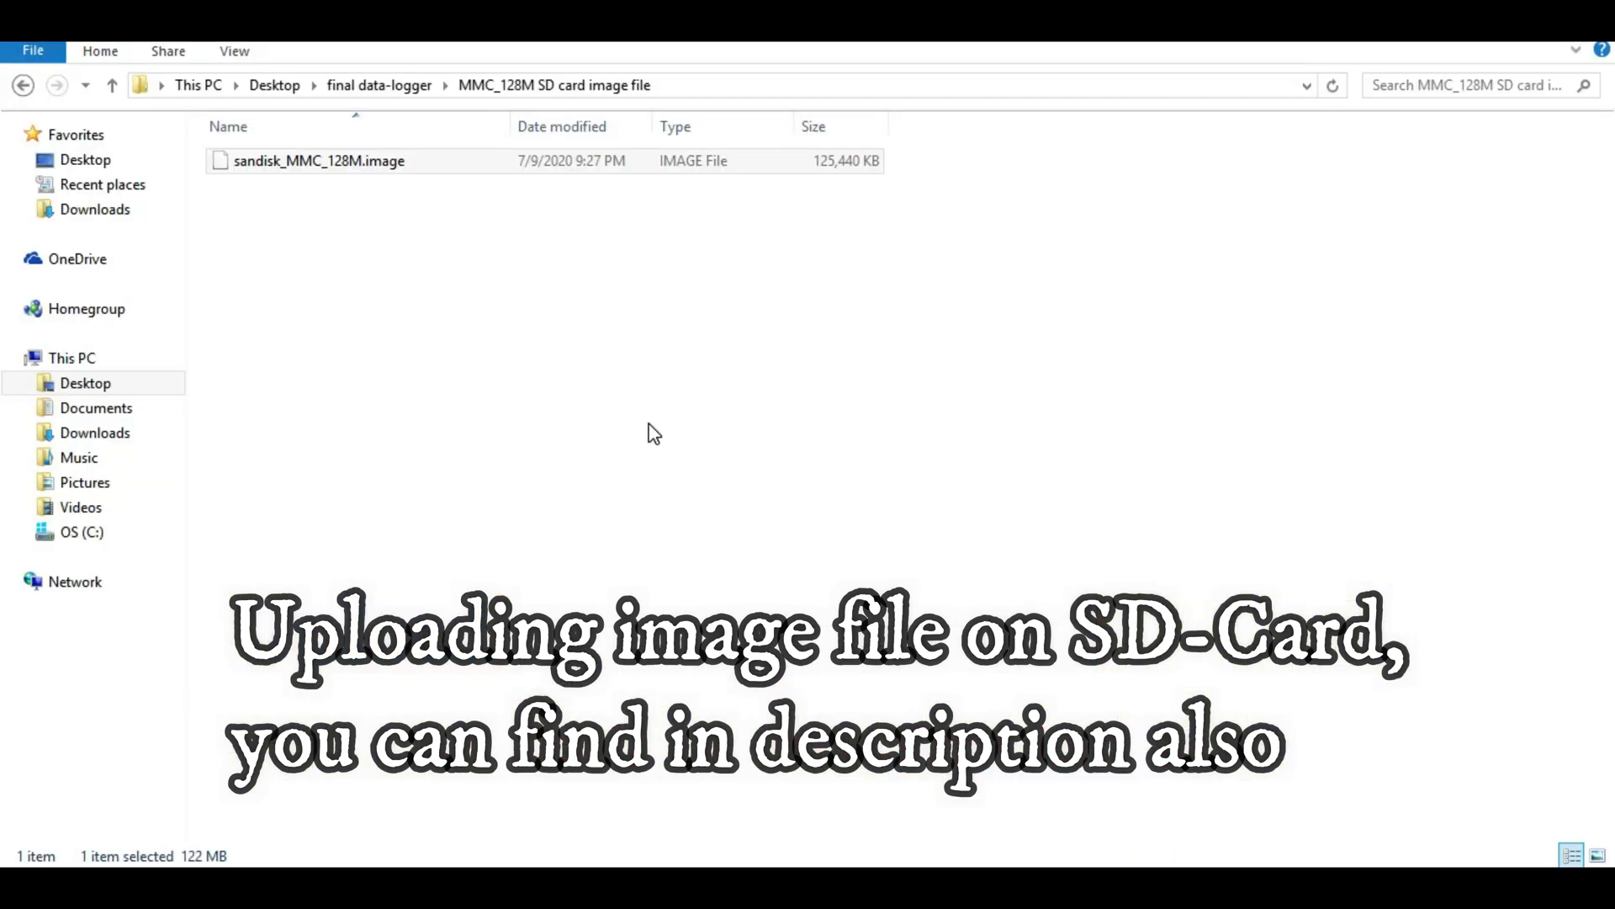
Copy the file name sandisk_MMC_128M.image, append it to the Card Image File path and apply the SD card properties.
right_click(361, 169)
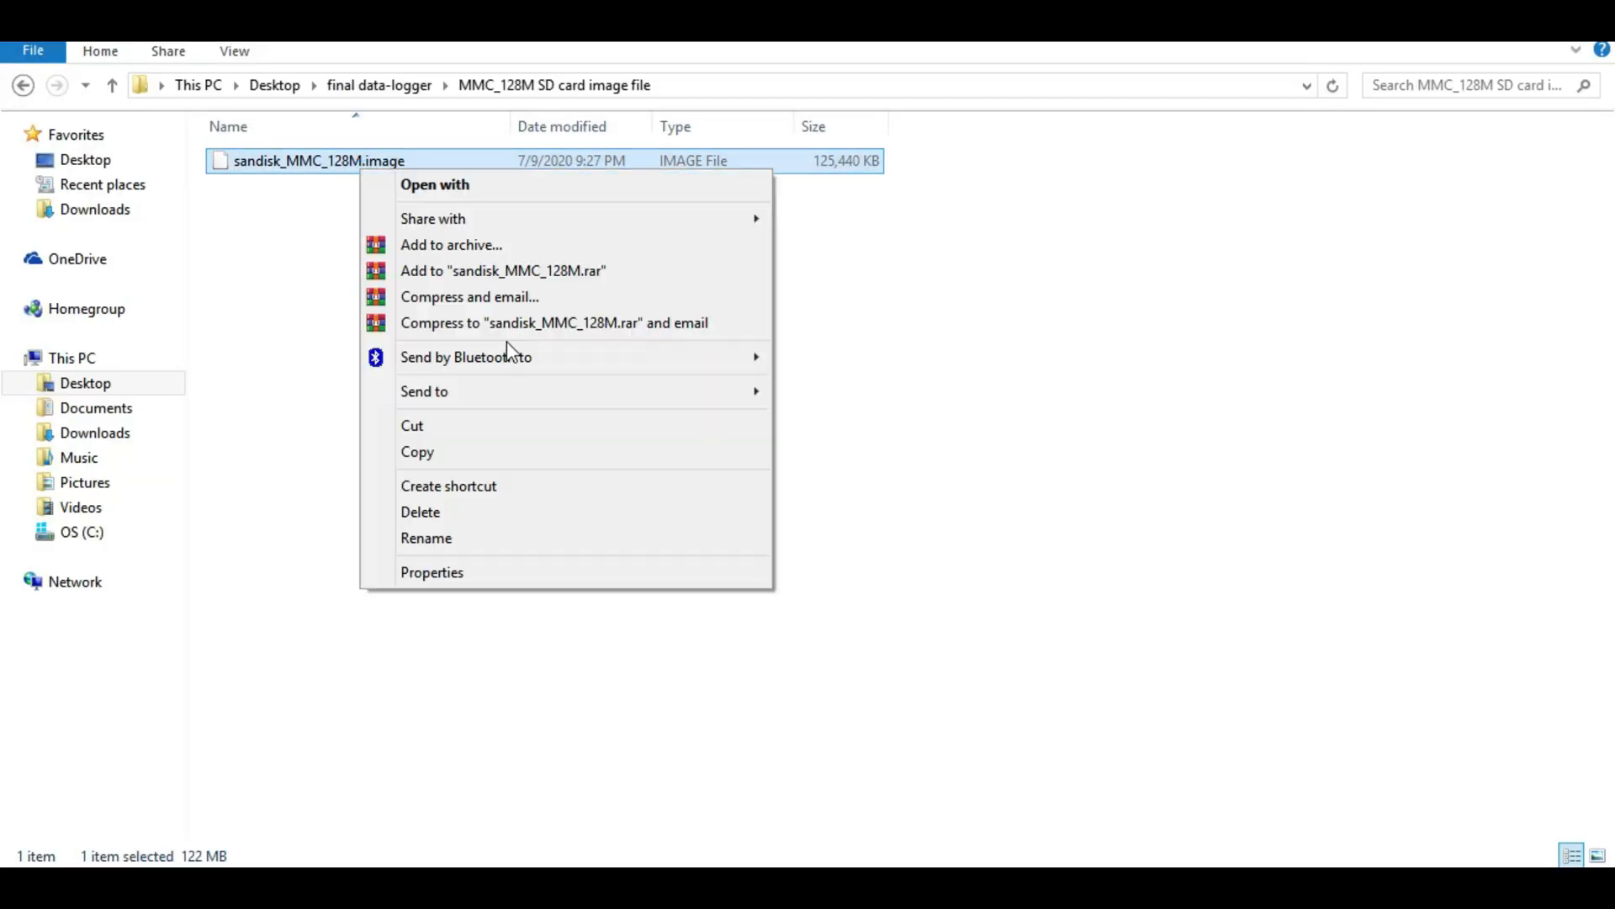
left_click(486, 539)
right_click(422, 161)
left_click(495, 242)
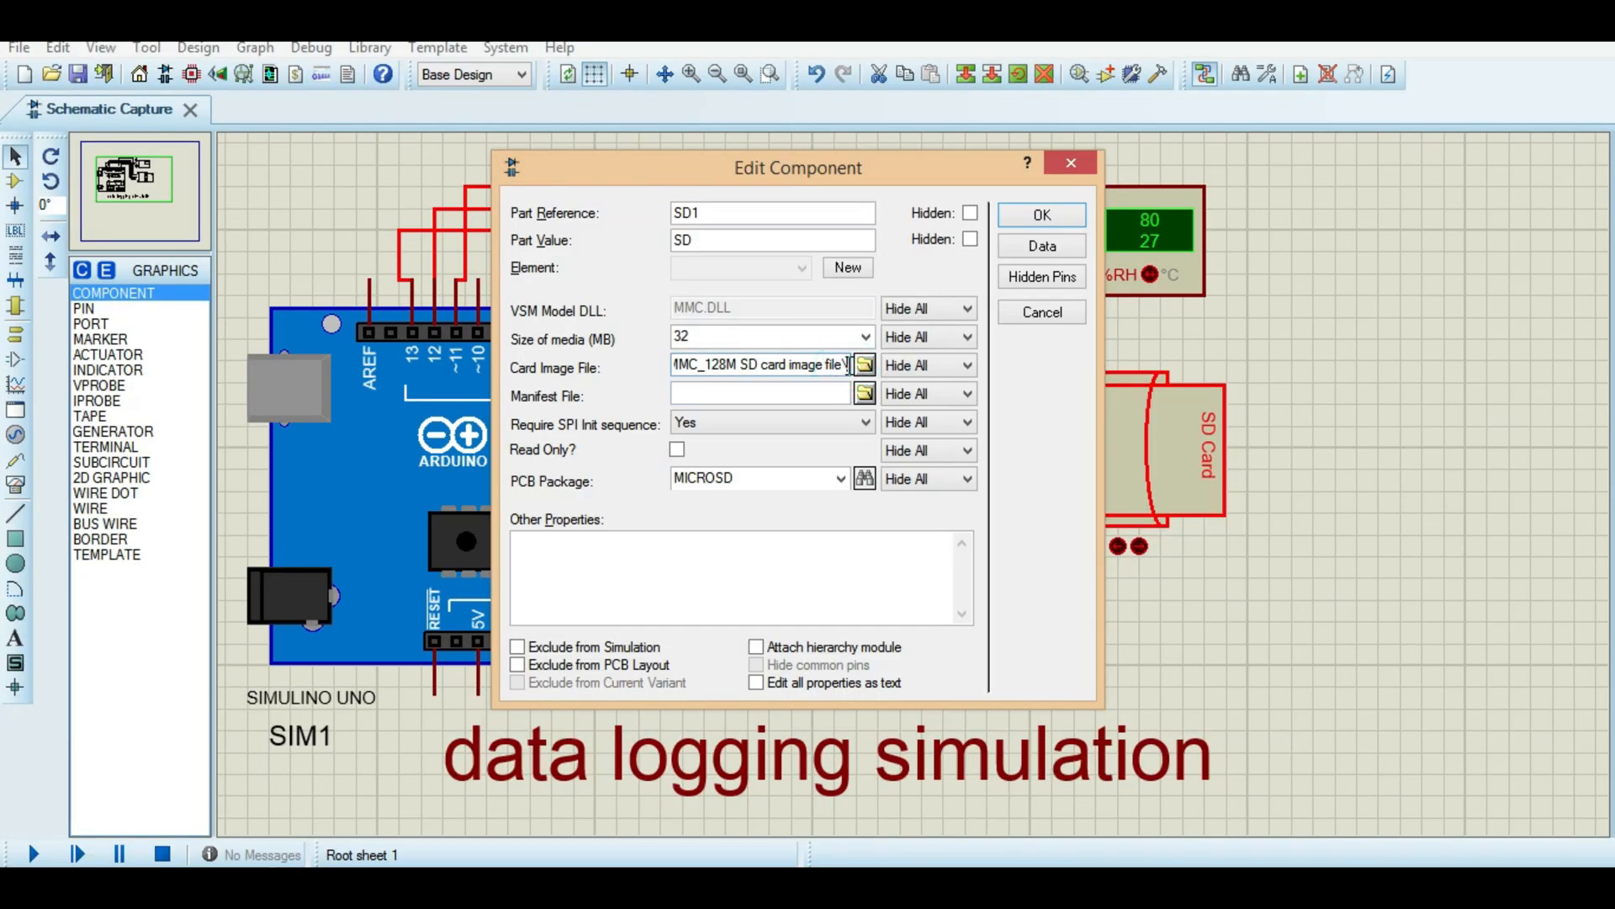
right_click(848, 364)
left_click(905, 458)
left_click(1059, 217)
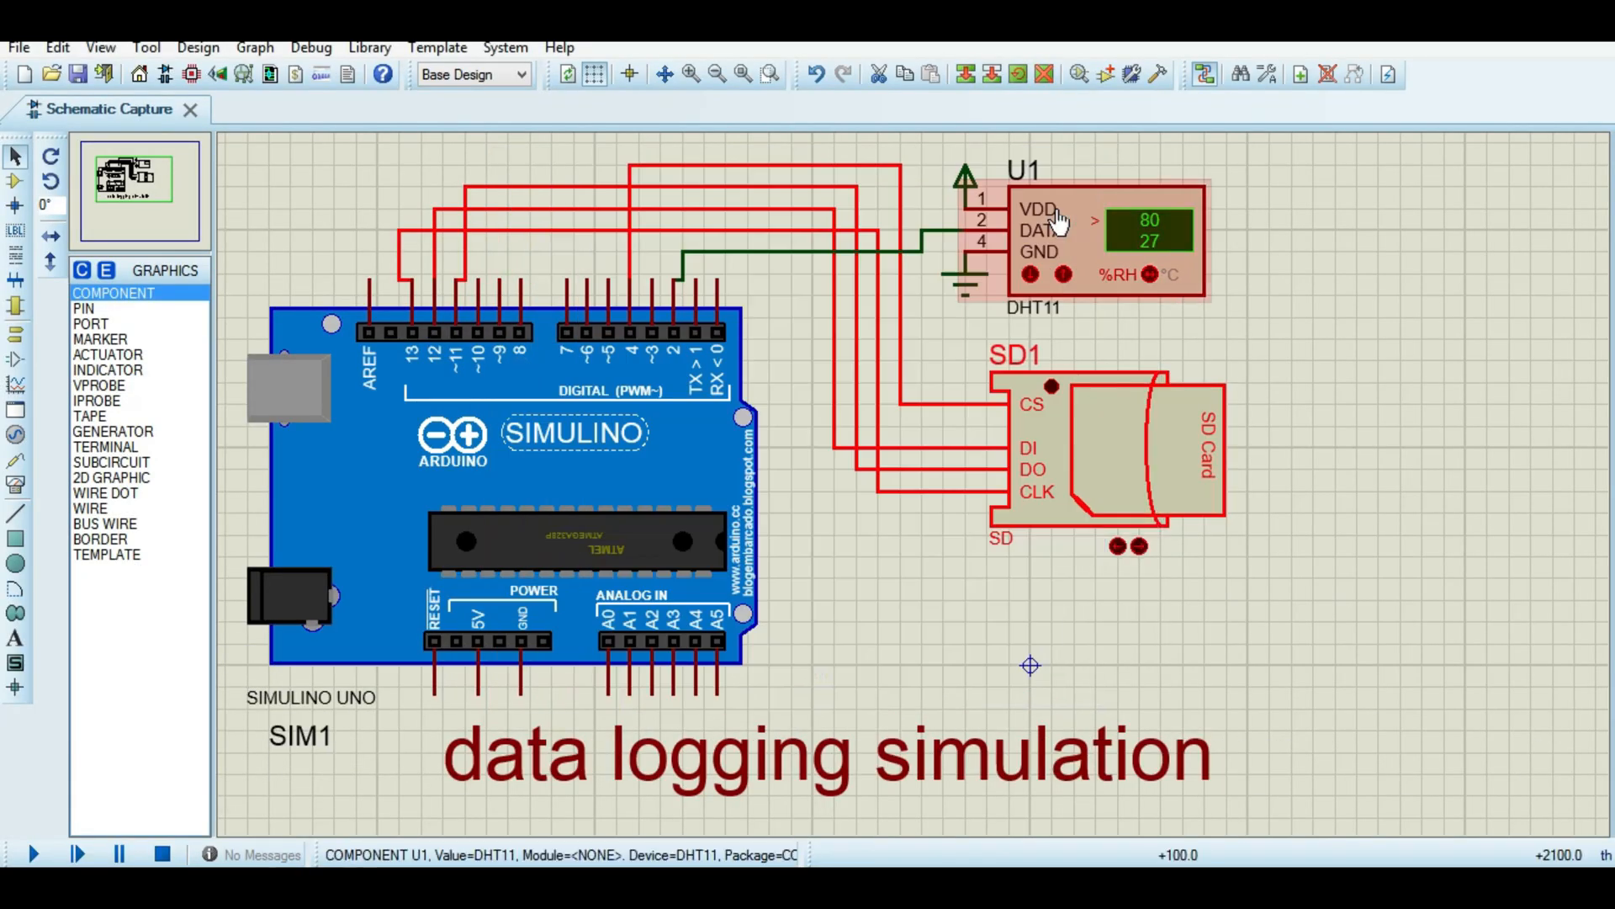
Place a Virtual Terminal instrument below the SD card and shift the "data logging simulation" title down slightly.
double_click(963, 443)
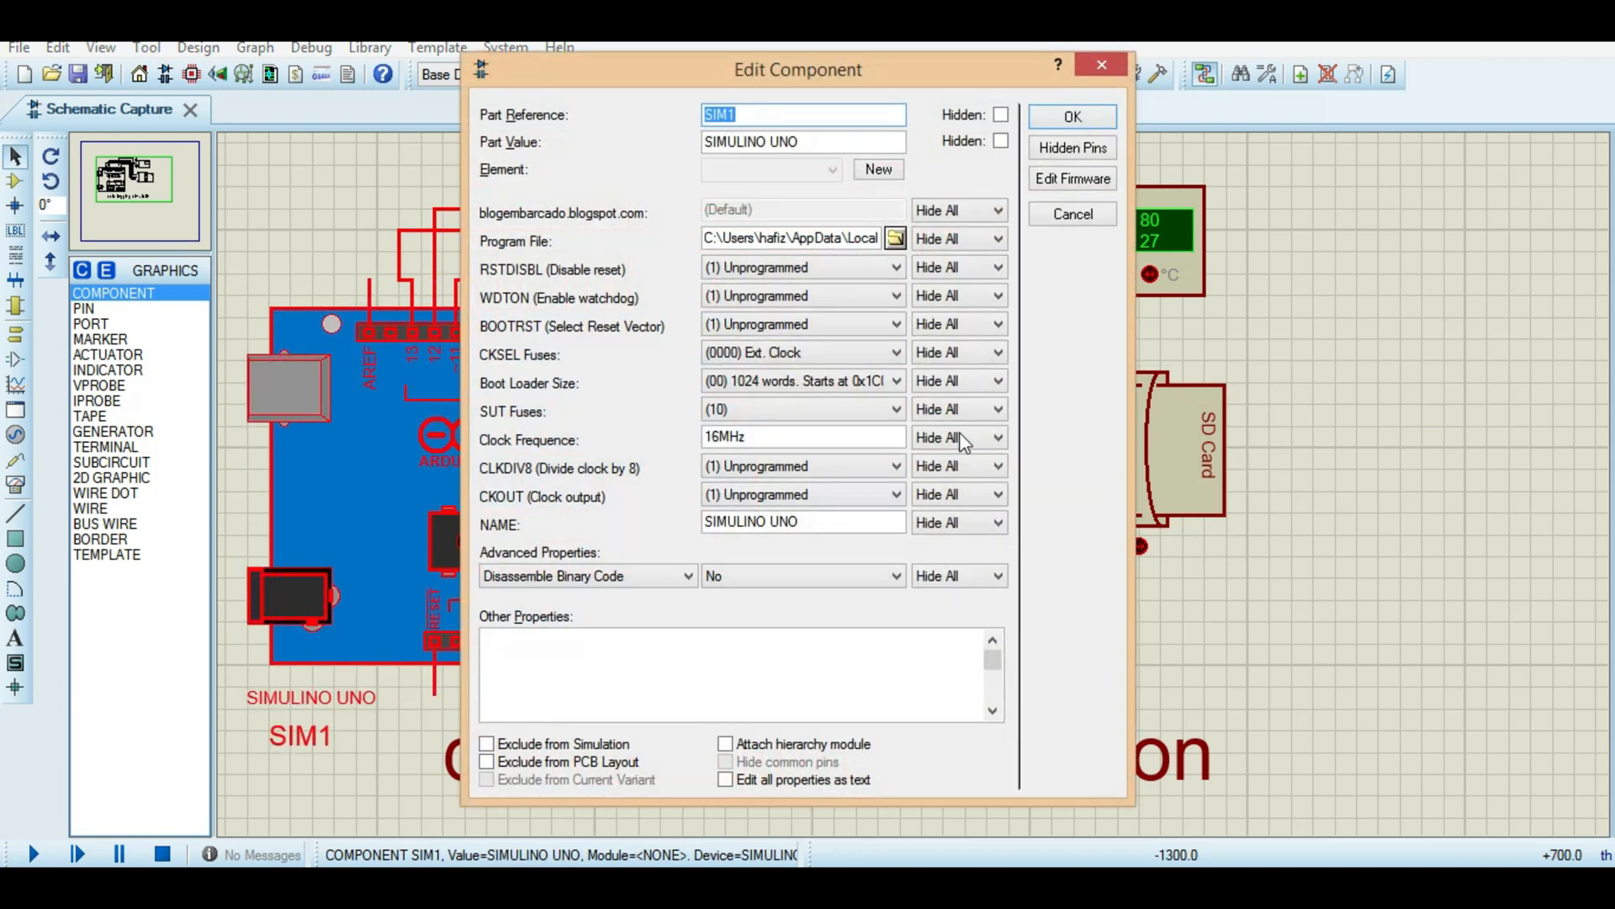
left_click(1048, 113)
left_click(15, 484)
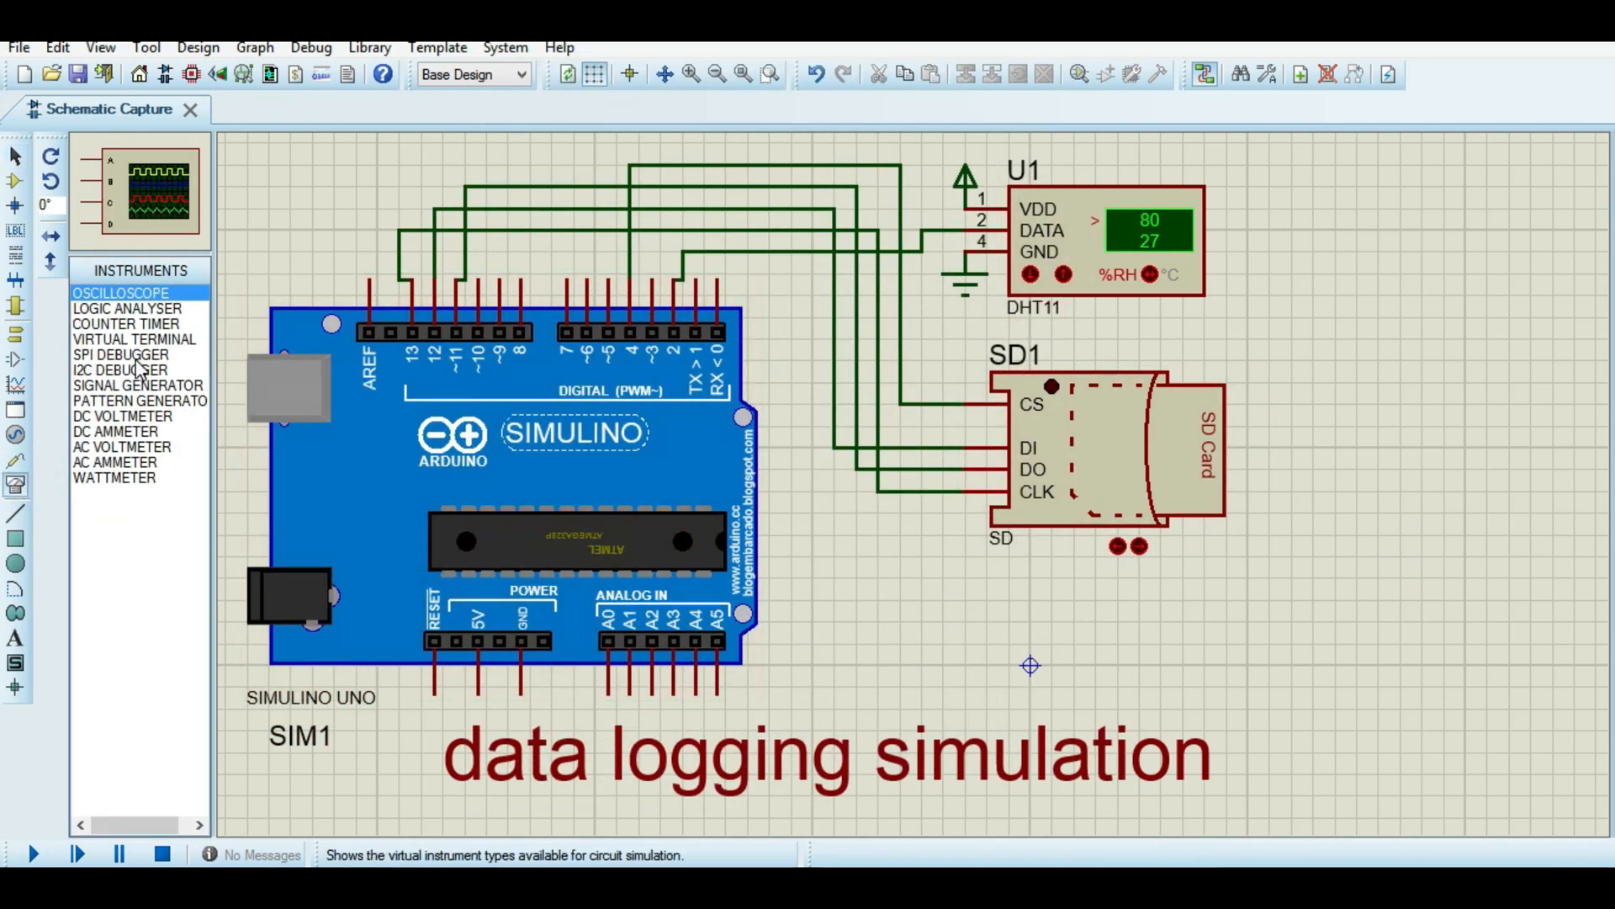
left_click(134, 339)
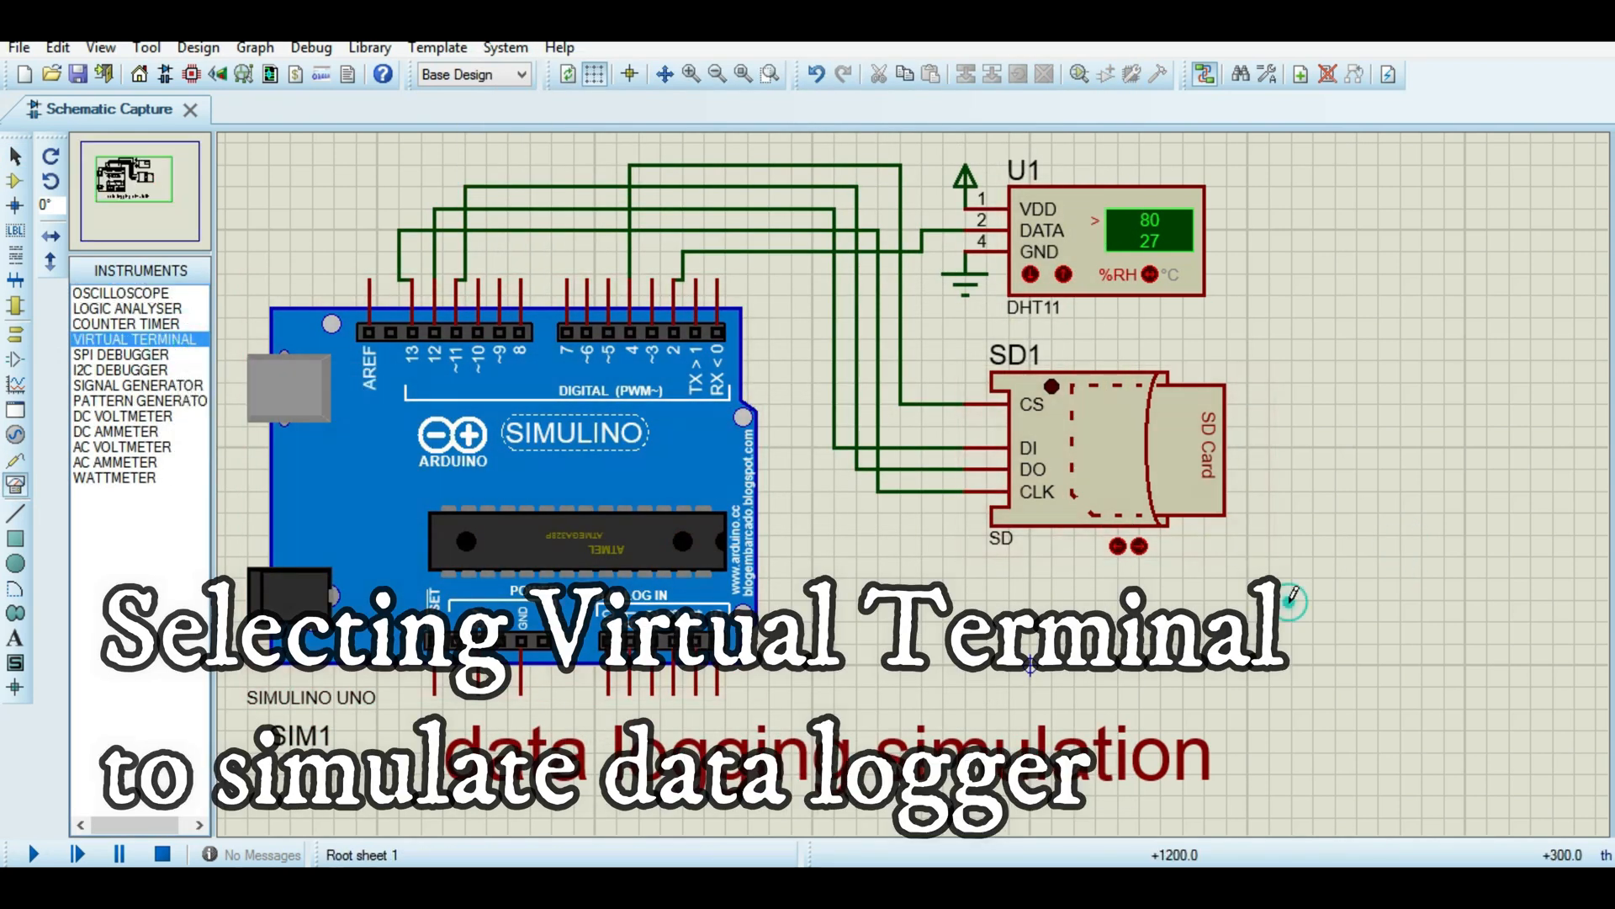
left_click(1030, 644)
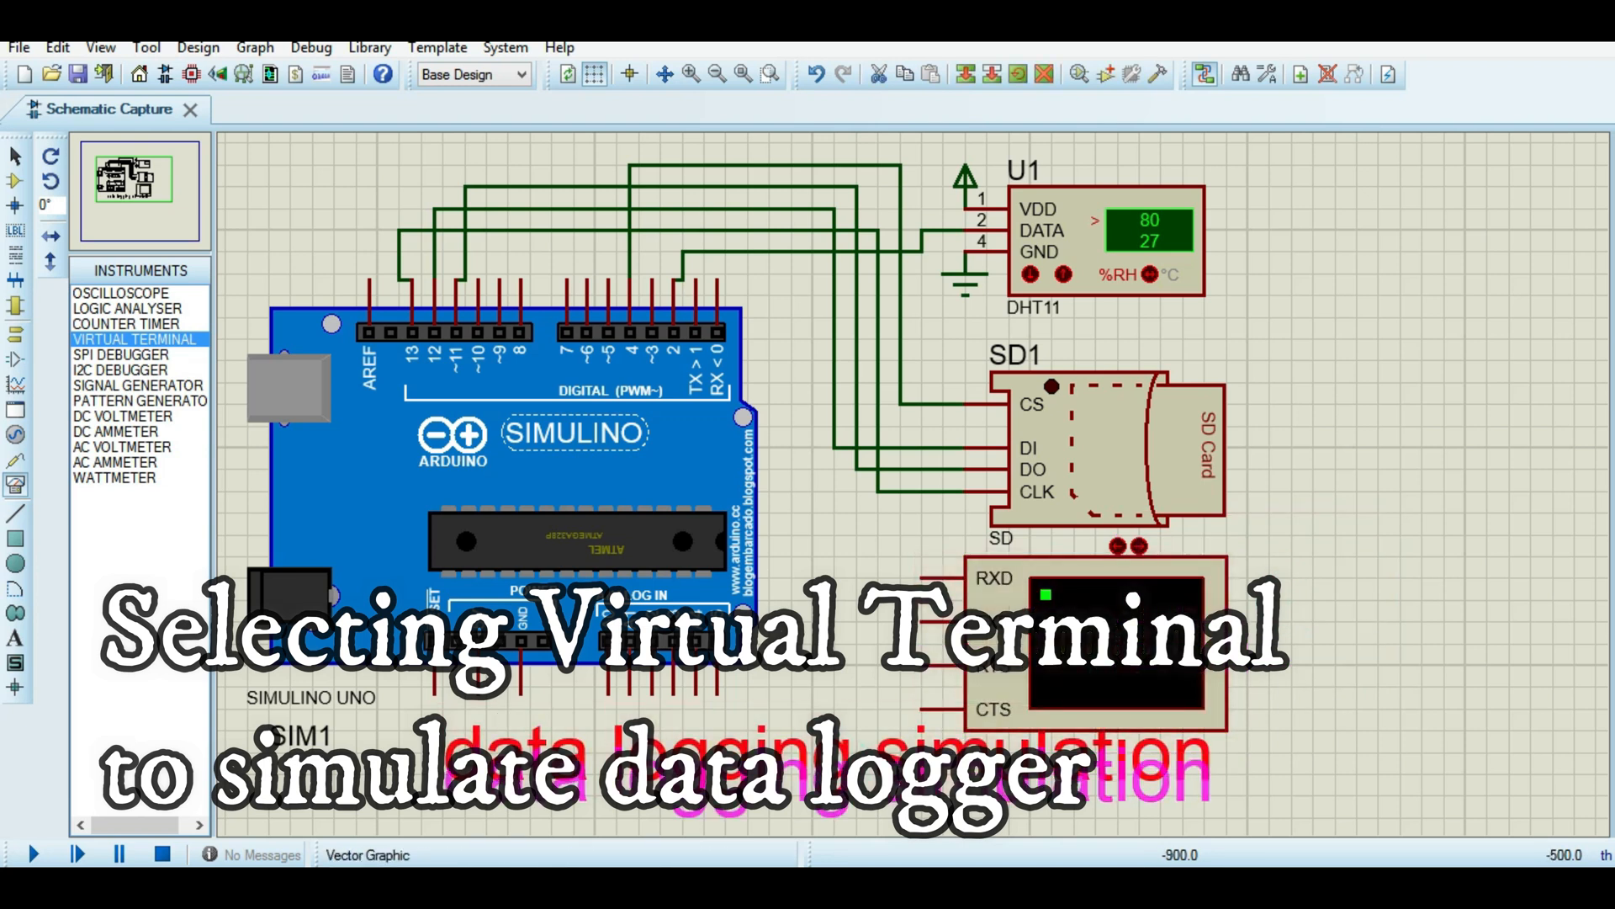
Wire the Virtual Terminal's RXD to Arduino pin 1 (TX) and its TXD to Arduino pin 0 (RX).
left_click(923, 578)
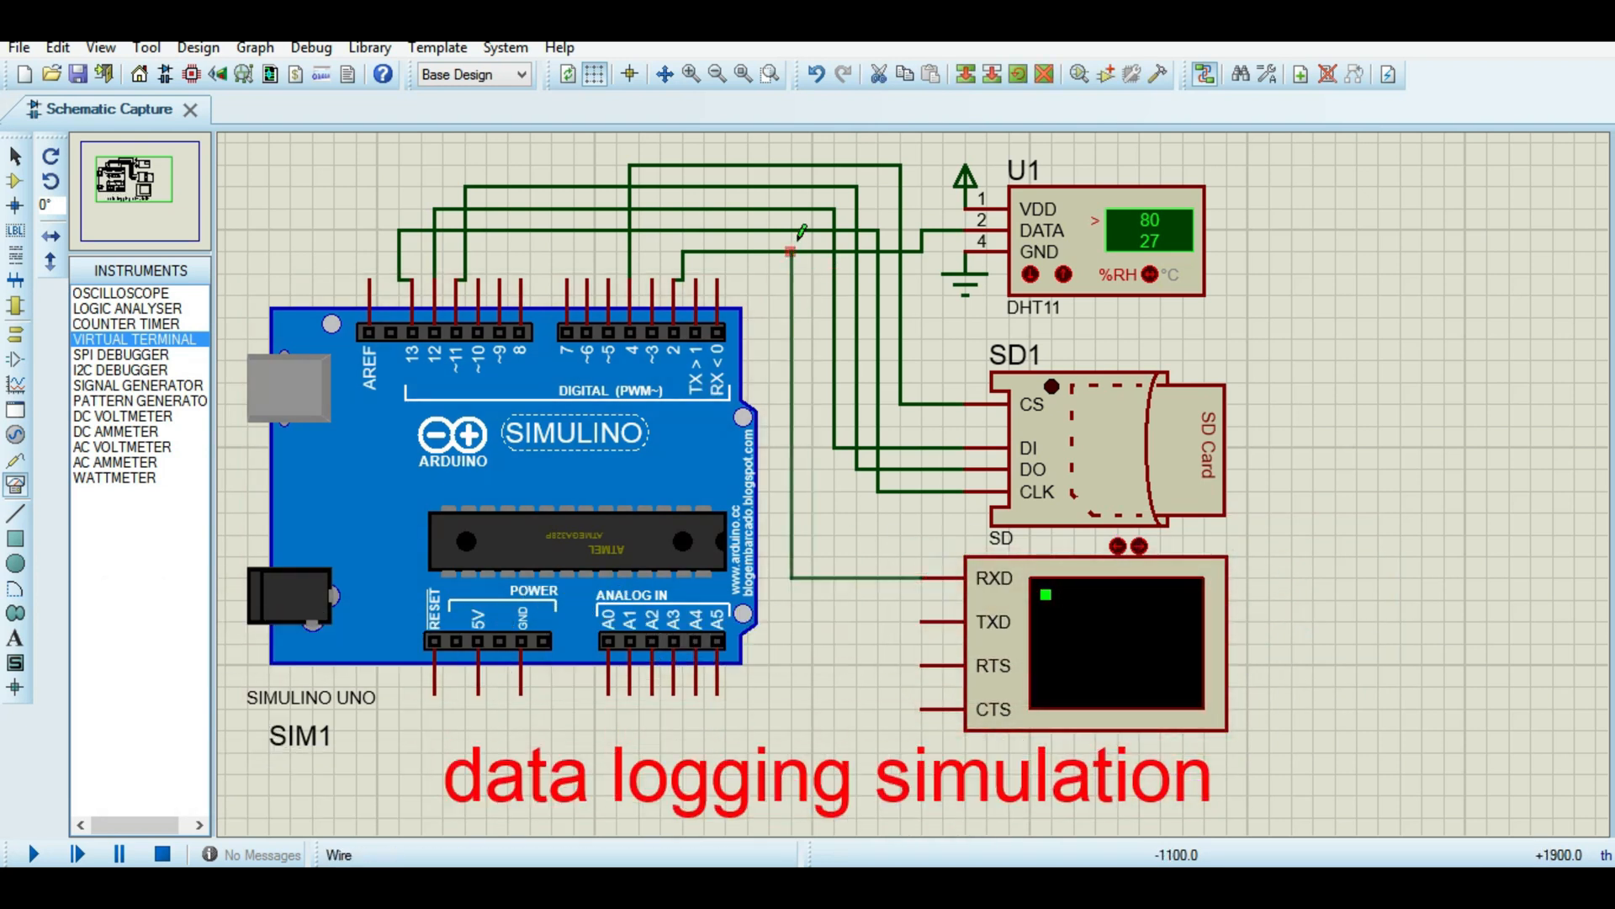
left_click(696, 281)
left_click(718, 282)
left_click(924, 622)
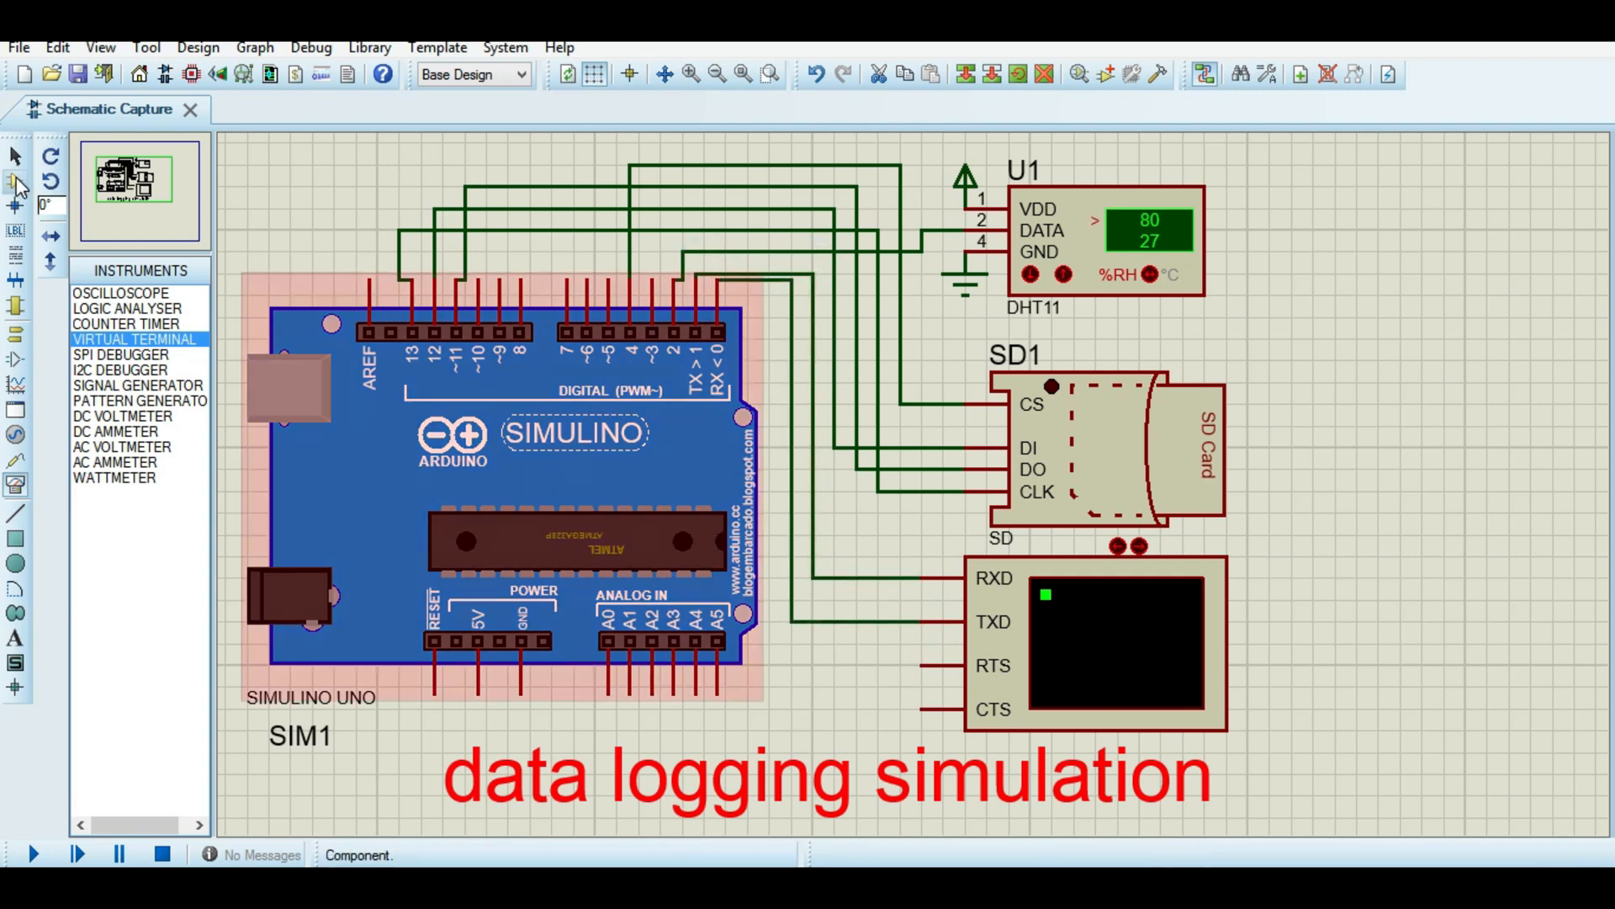
Review the component properties of the SIMULINO UNO and the SD card.
double_click(724, 539)
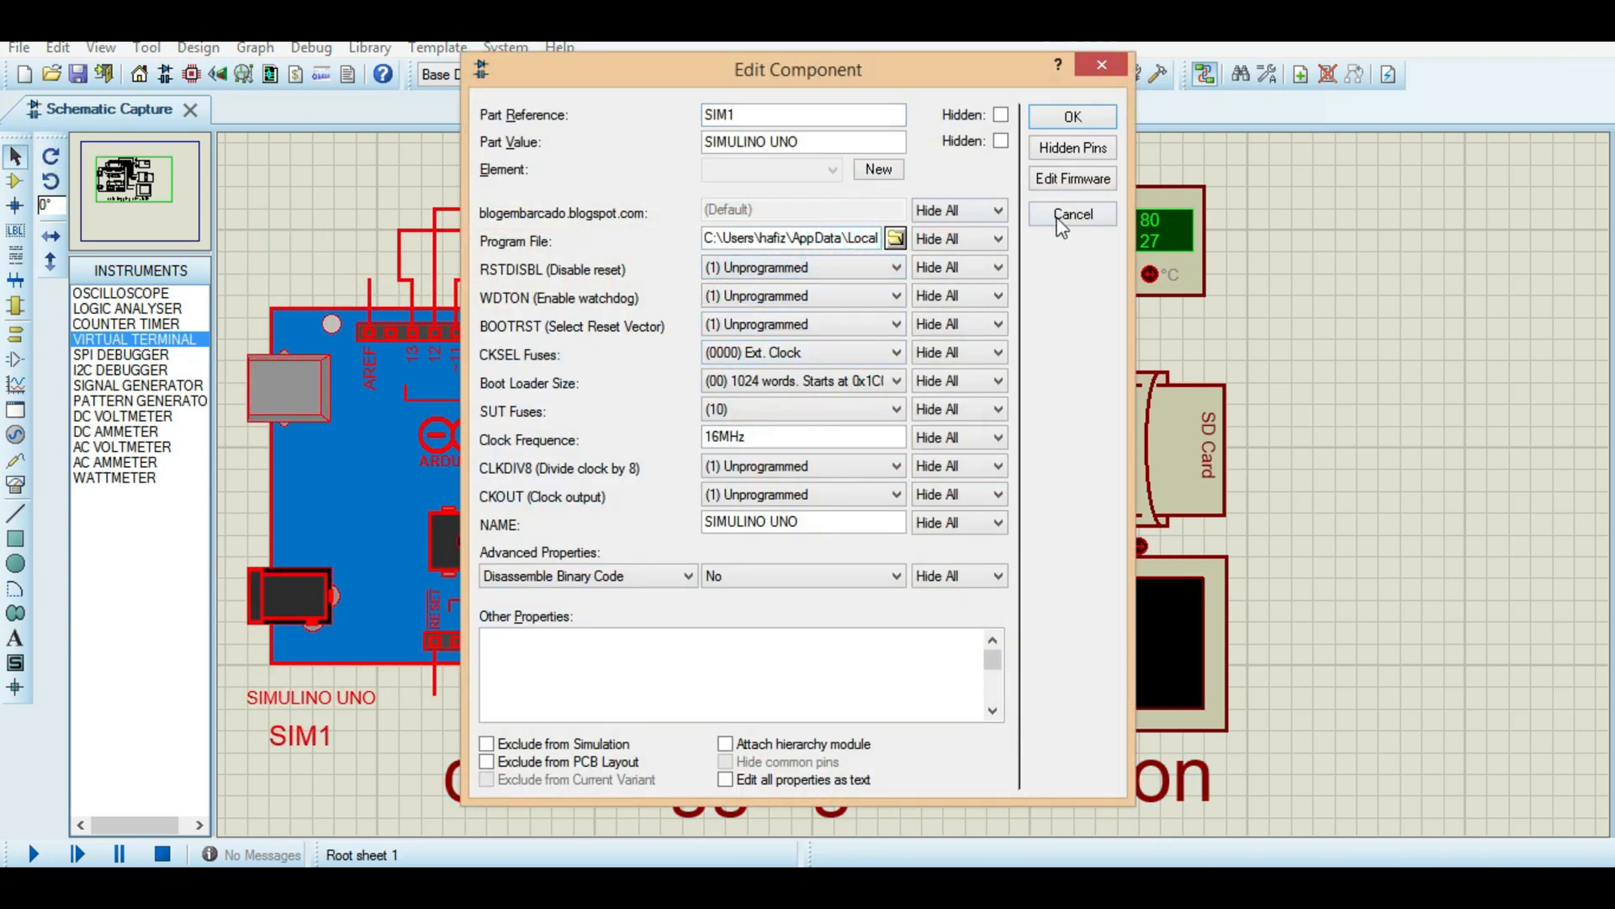
left_click(1072, 213)
right_click(1117, 438)
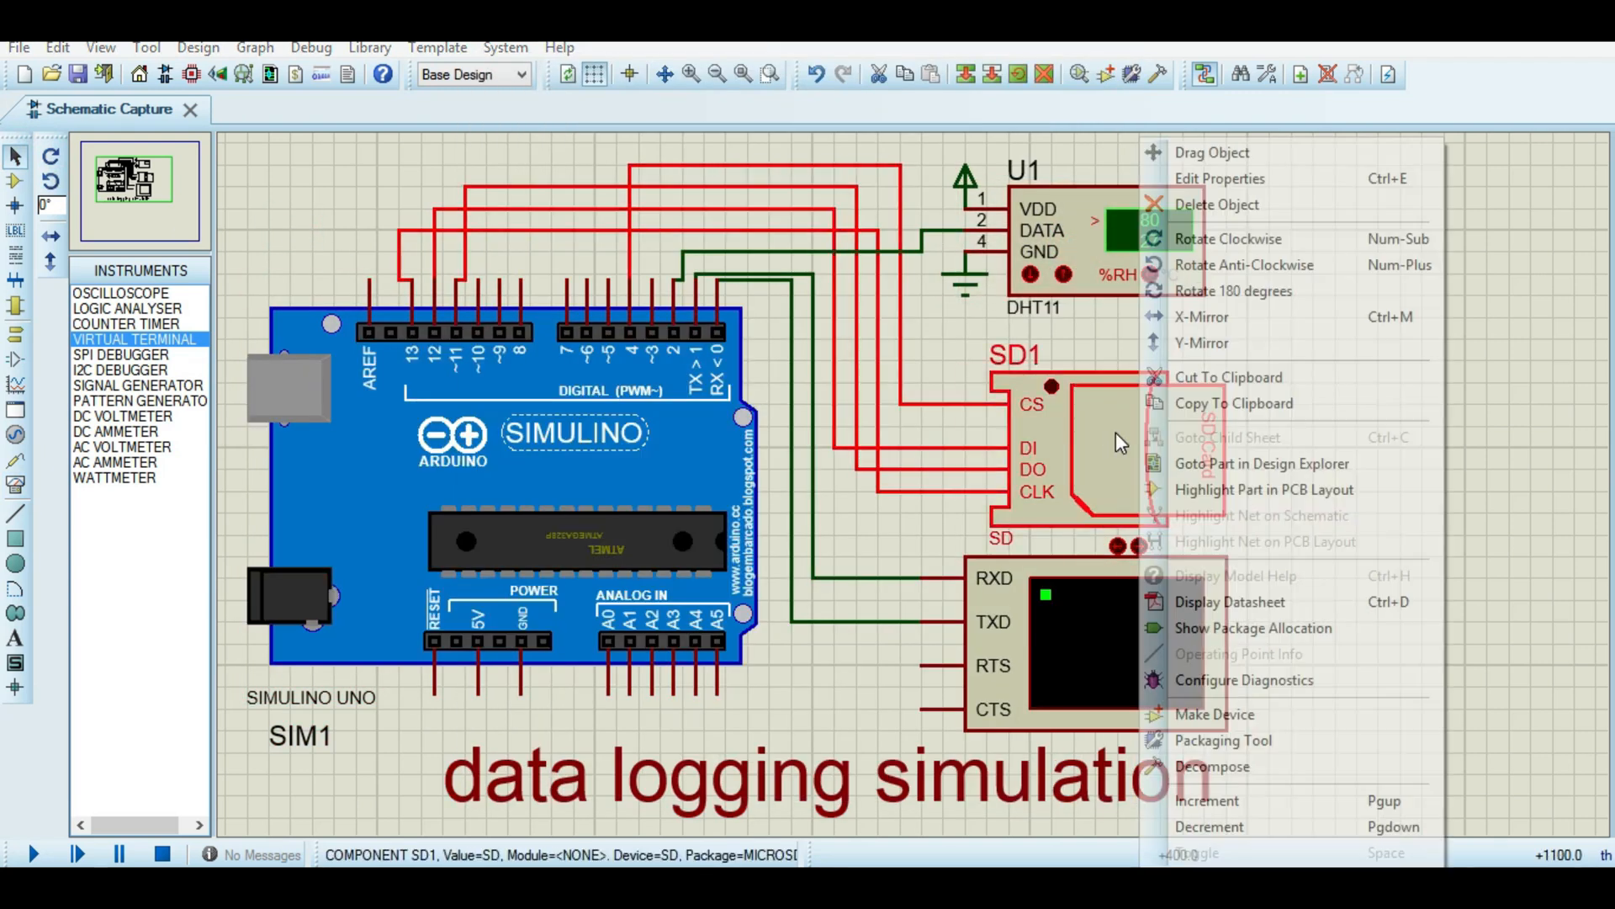
left_click(1275, 183)
left_click(1053, 228)
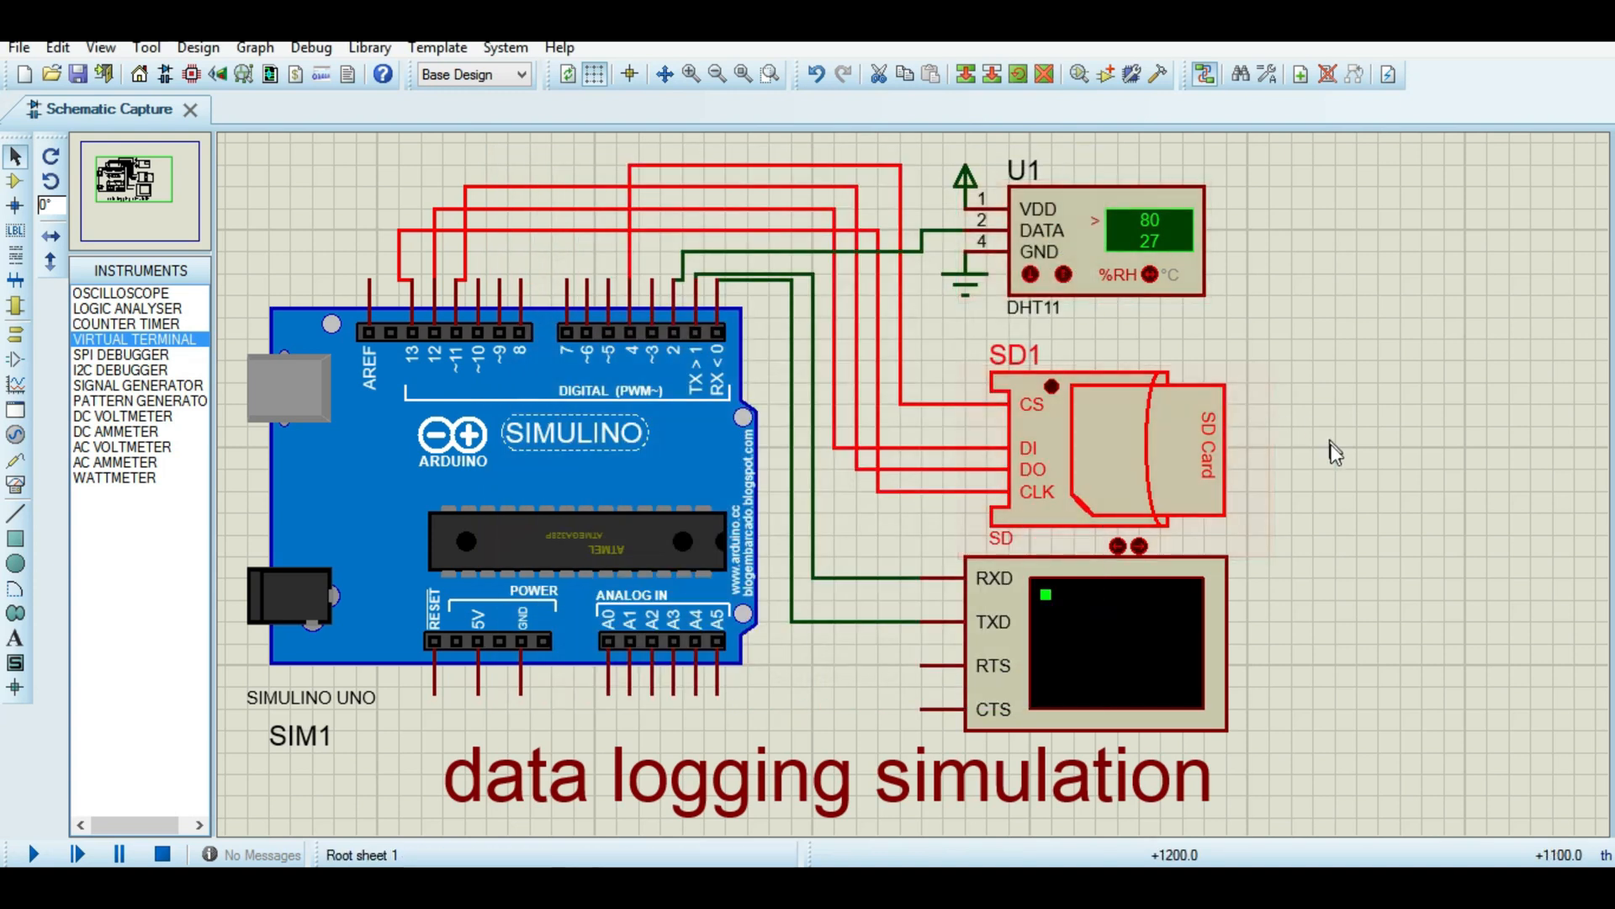
Run the simulation, resize and move the Virtual Terminal window to read the logged humidity and temperature, and stop the simulation.
left_click(368, 780)
left_click(35, 854)
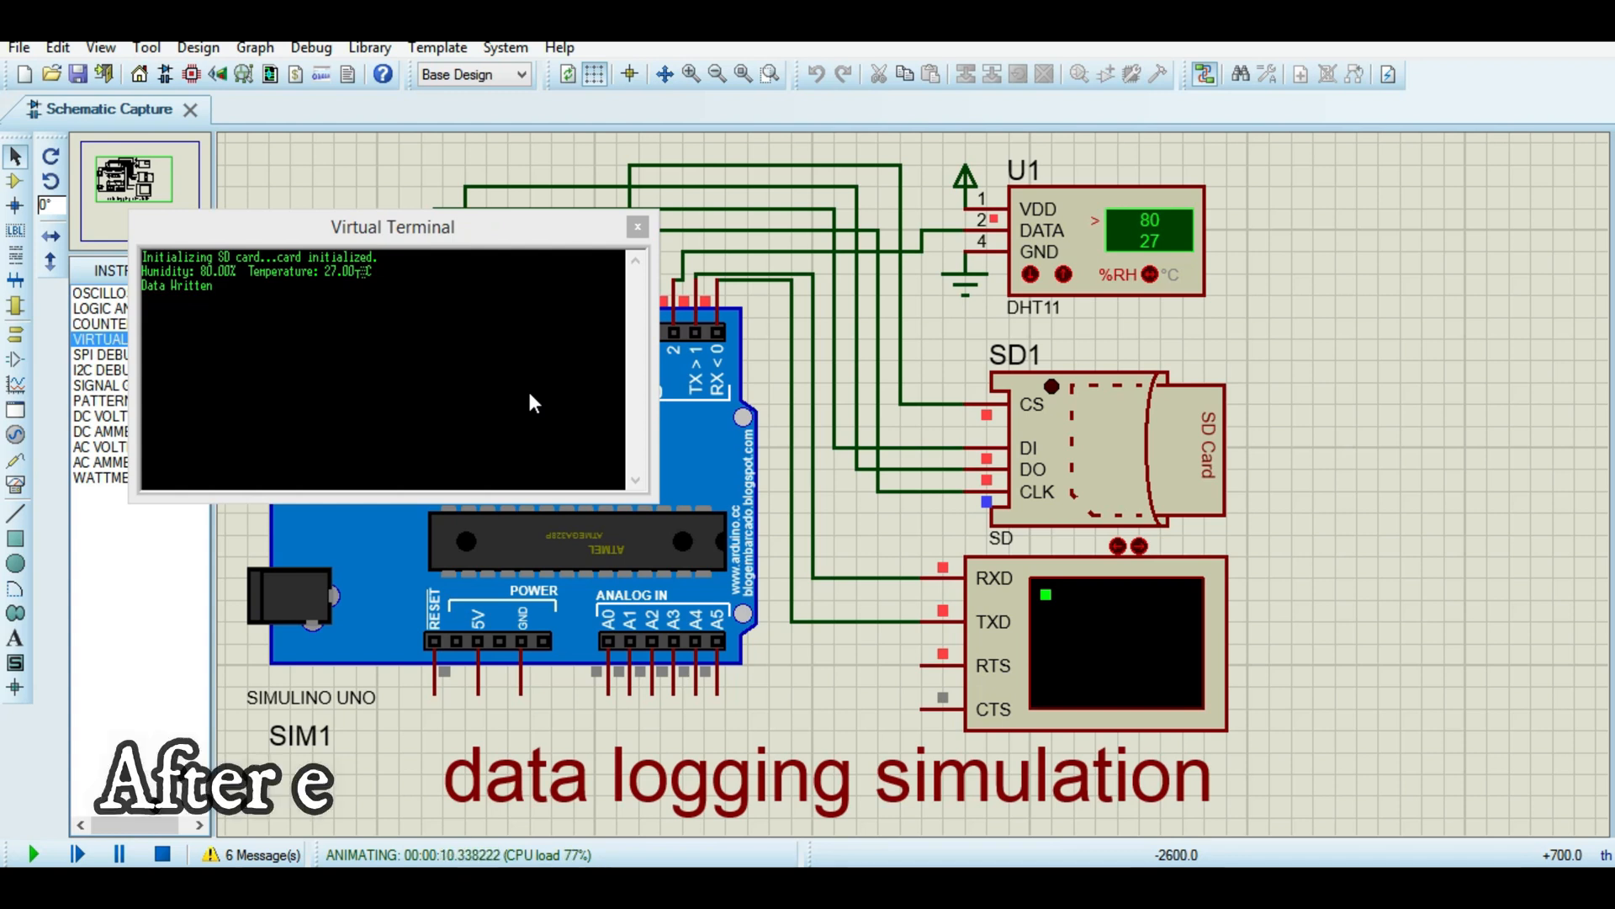
left_click_drag(648, 497, 538, 582)
left_click_drag(442, 239, 351, 200)
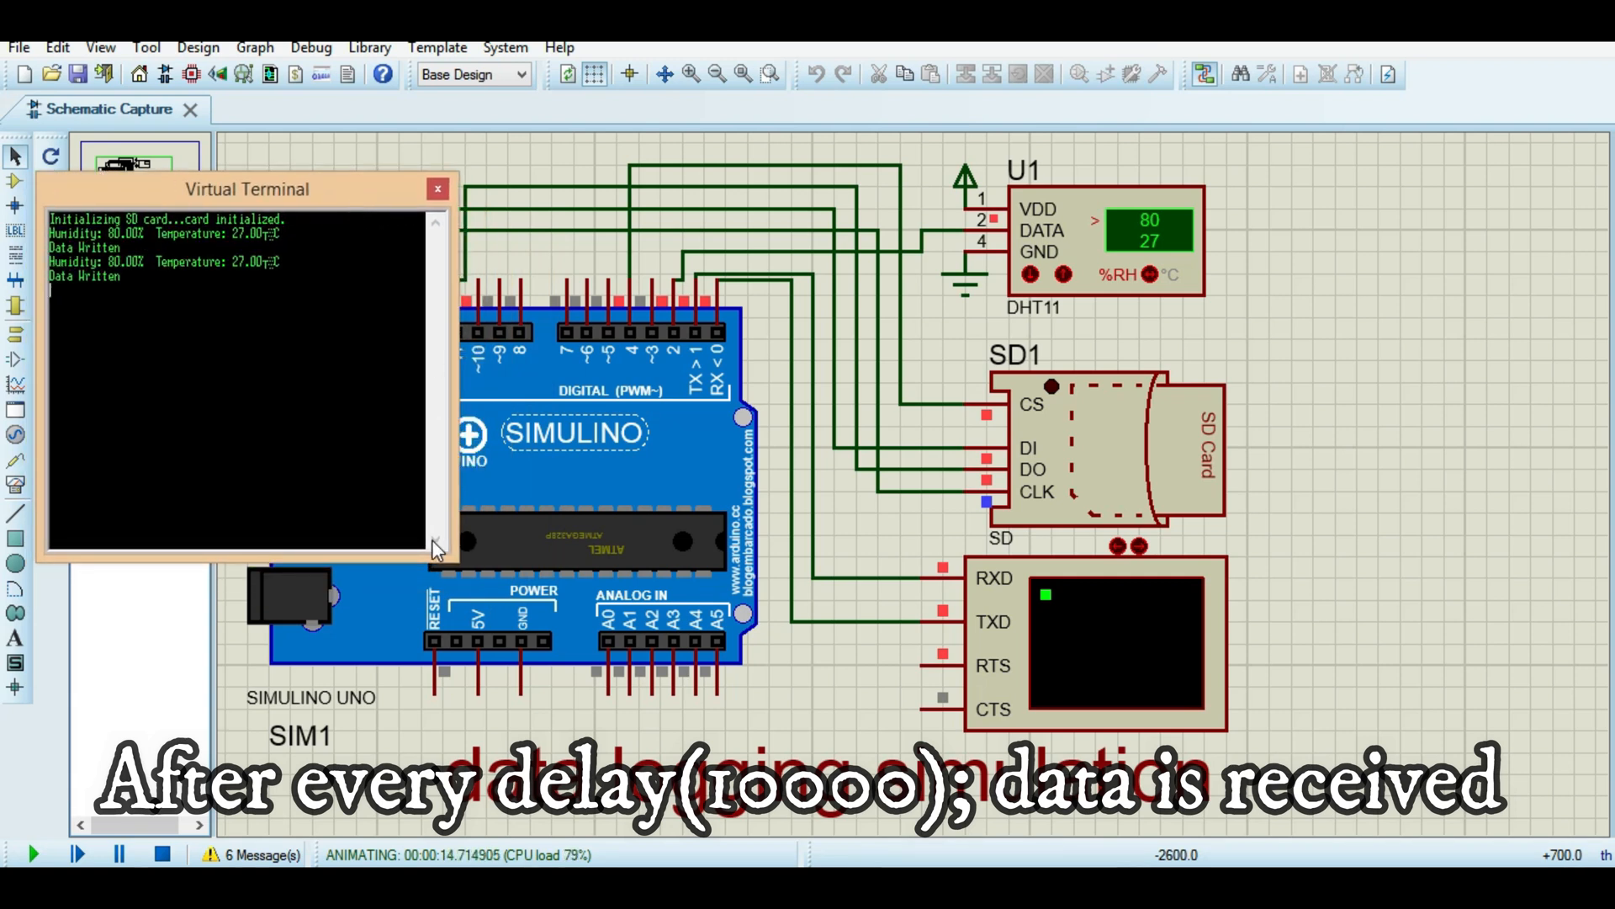
left_click_drag(457, 557, 640, 454)
left_click(162, 854)
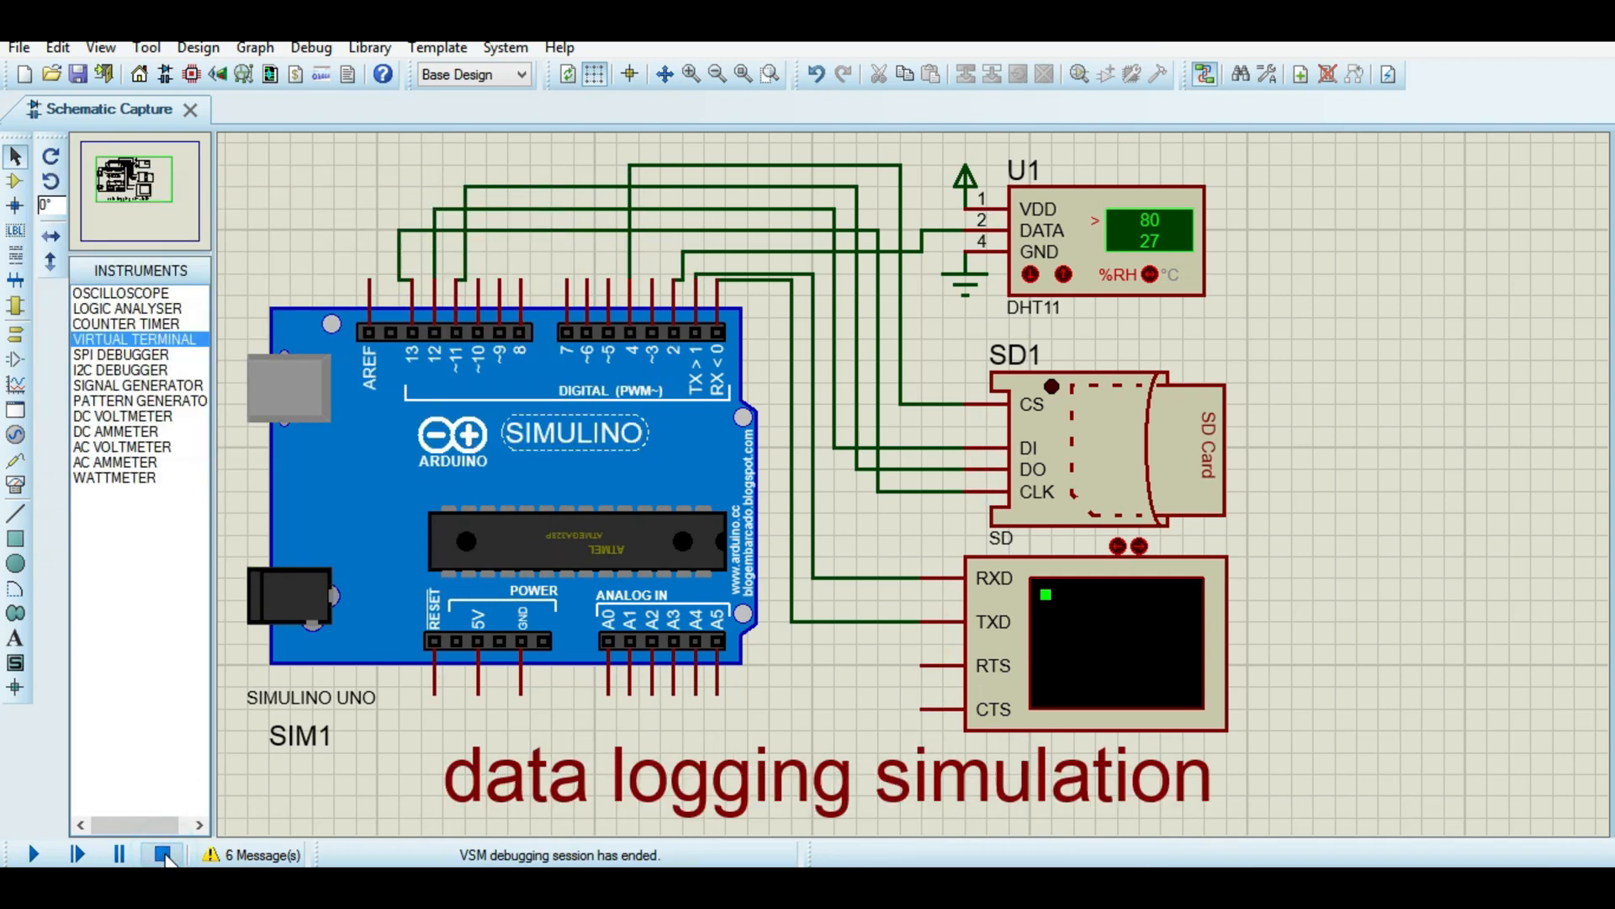
Save the Proteus project.
left_click(20, 48)
key("Escape")
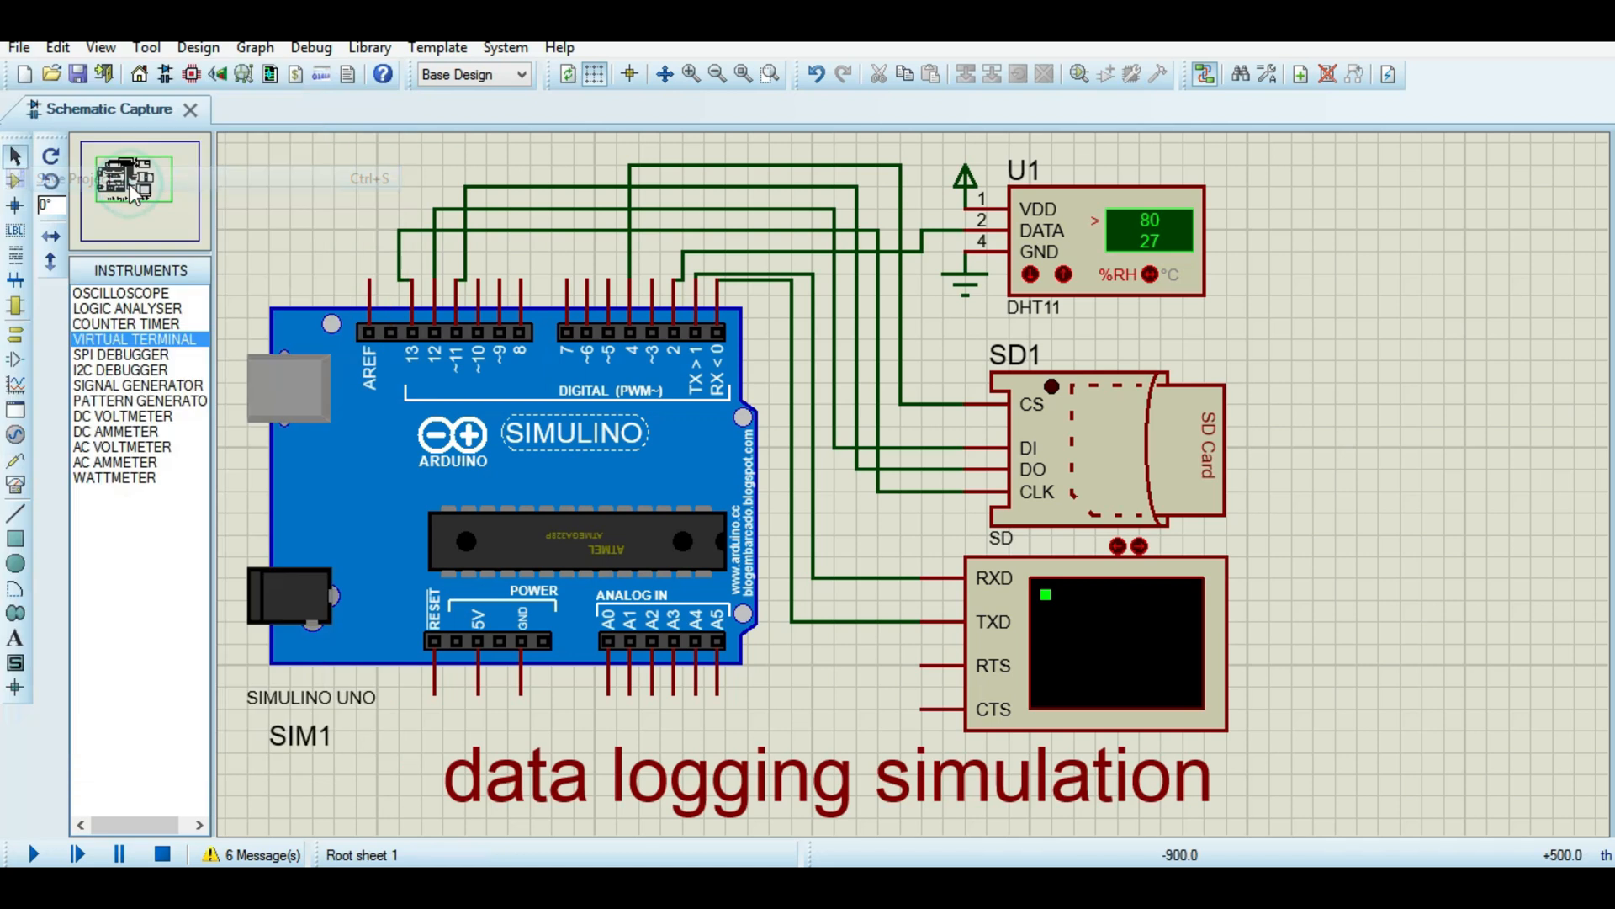
left_click(22, 49)
key("Escape")
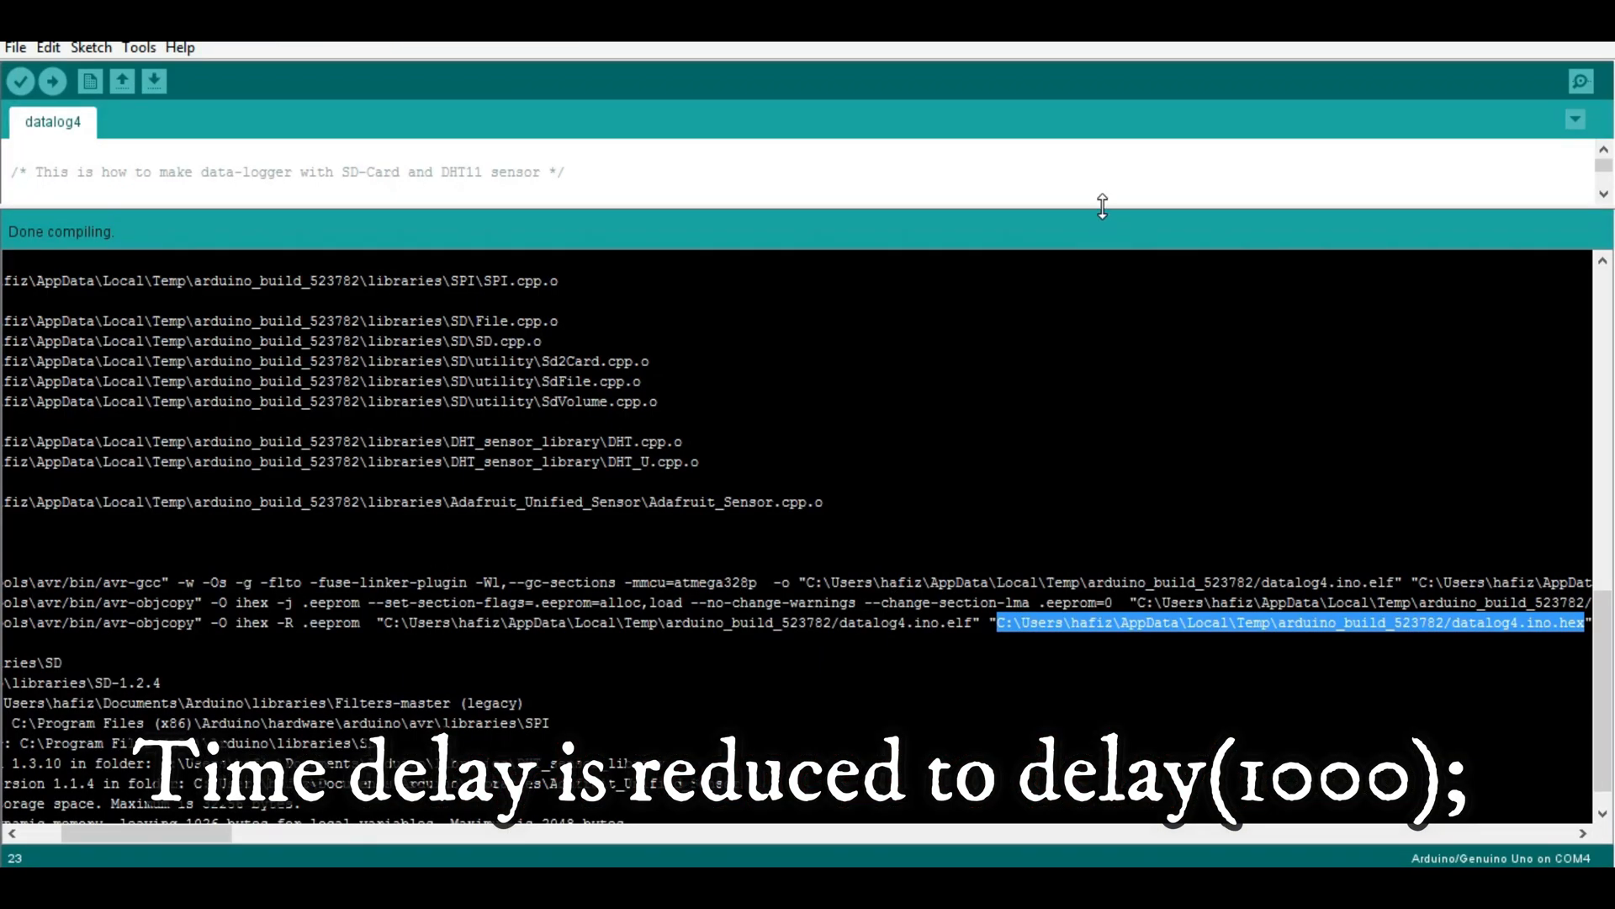
Switch to the Arduino IDE, change the delay at the end of datalog4's loop to 1000, and compile the sketch.
left_click_drag(1103, 206, 1039, 721)
scroll(1576, 415, "down", 20)
left_click(910, 573)
left_click(117, 627)
key("Delete")
left_click(21, 81)
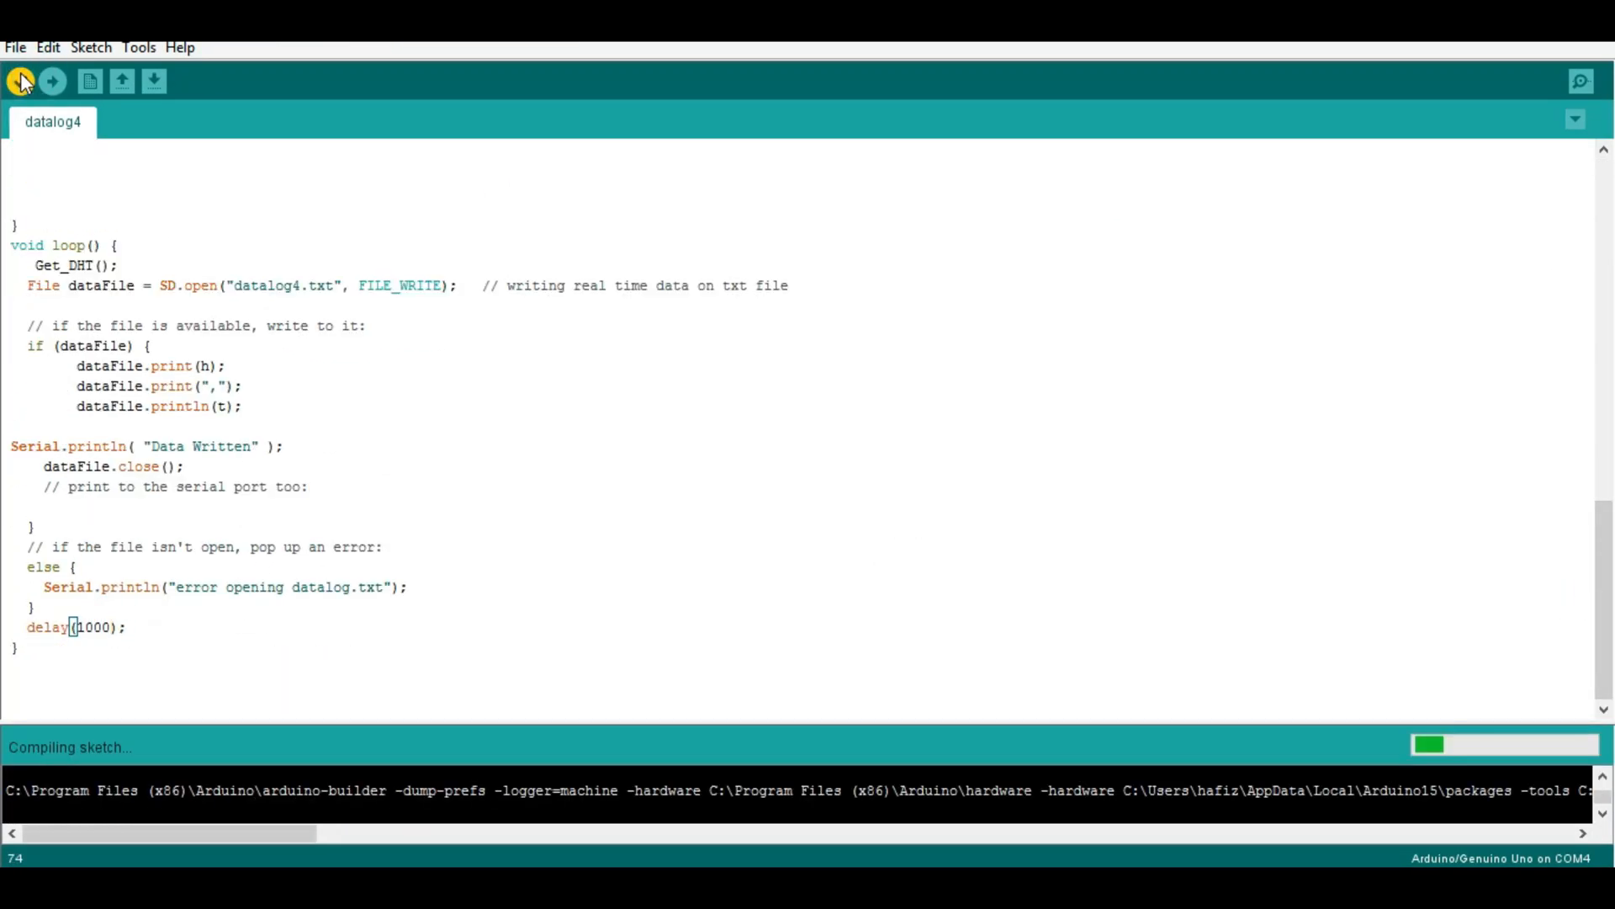
Copy the recompiled datalog4.ino.hex path from the compiler output and set it as the SIMULINO UNO's Program File in Proteus.
left_click_drag(664, 719, 828, 264)
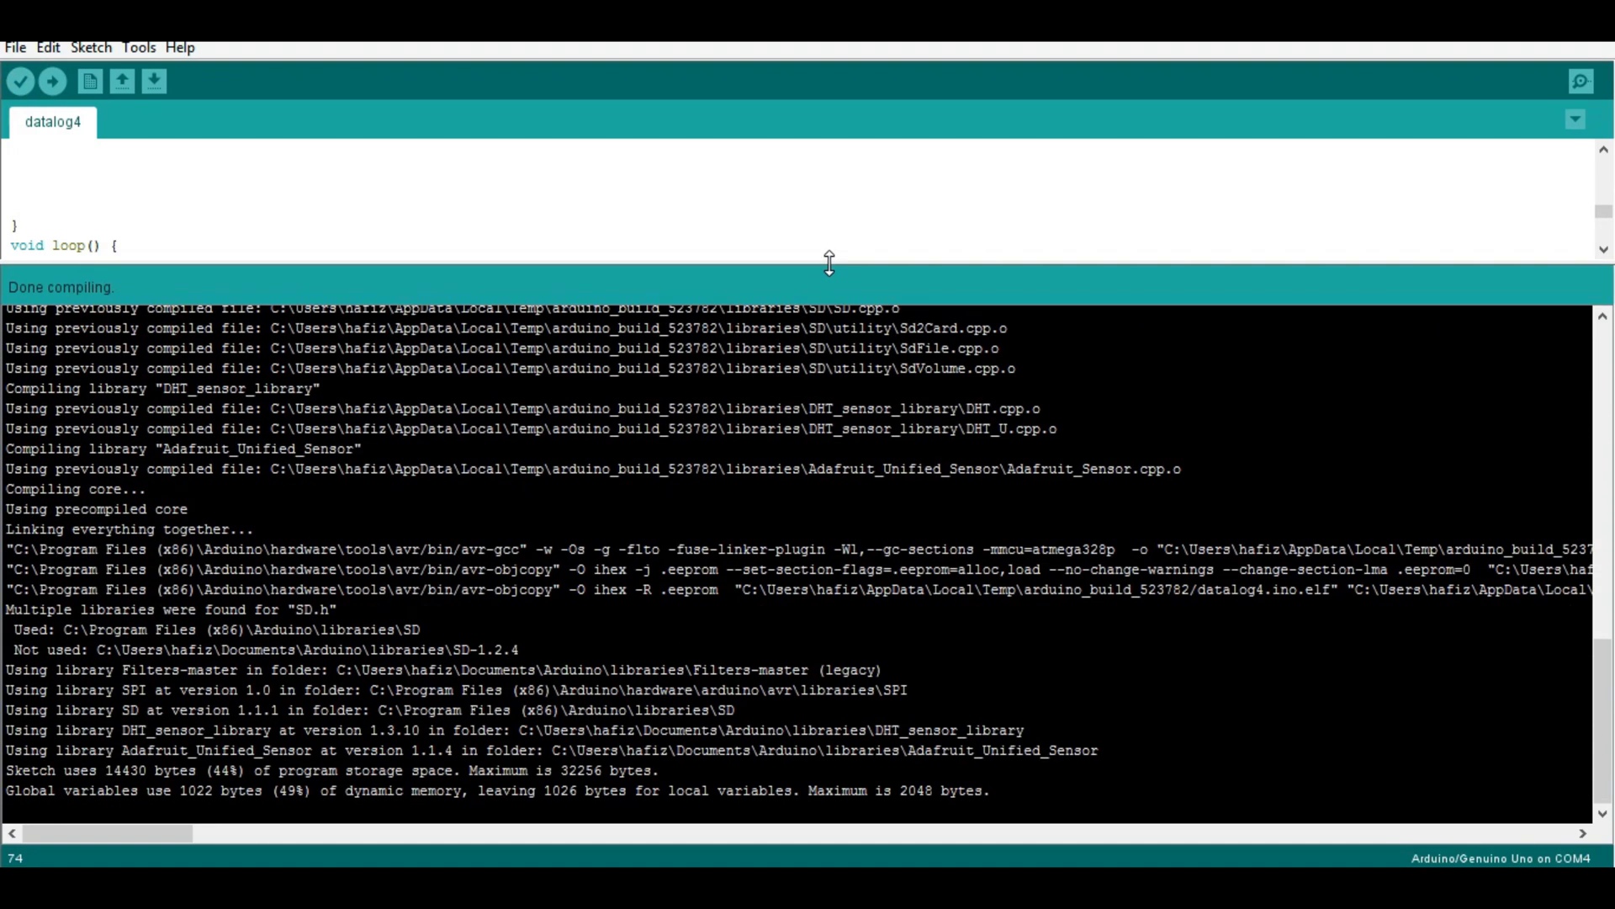
left_click_drag(1356, 589, 1590, 599)
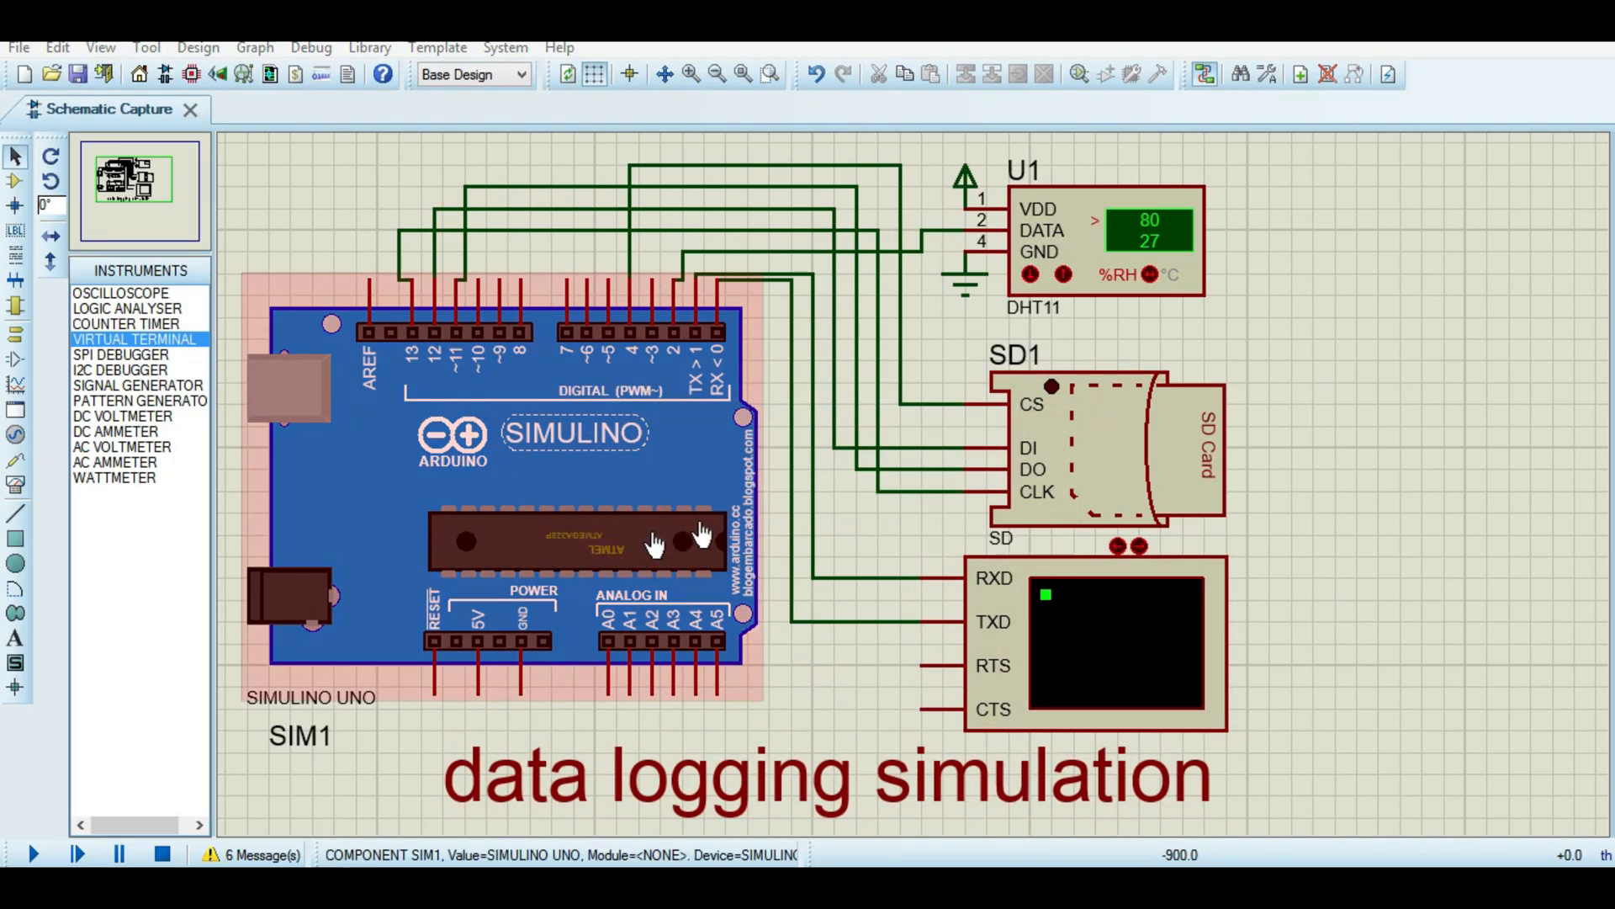
right_click(715, 463)
left_click(833, 230)
left_click(897, 242)
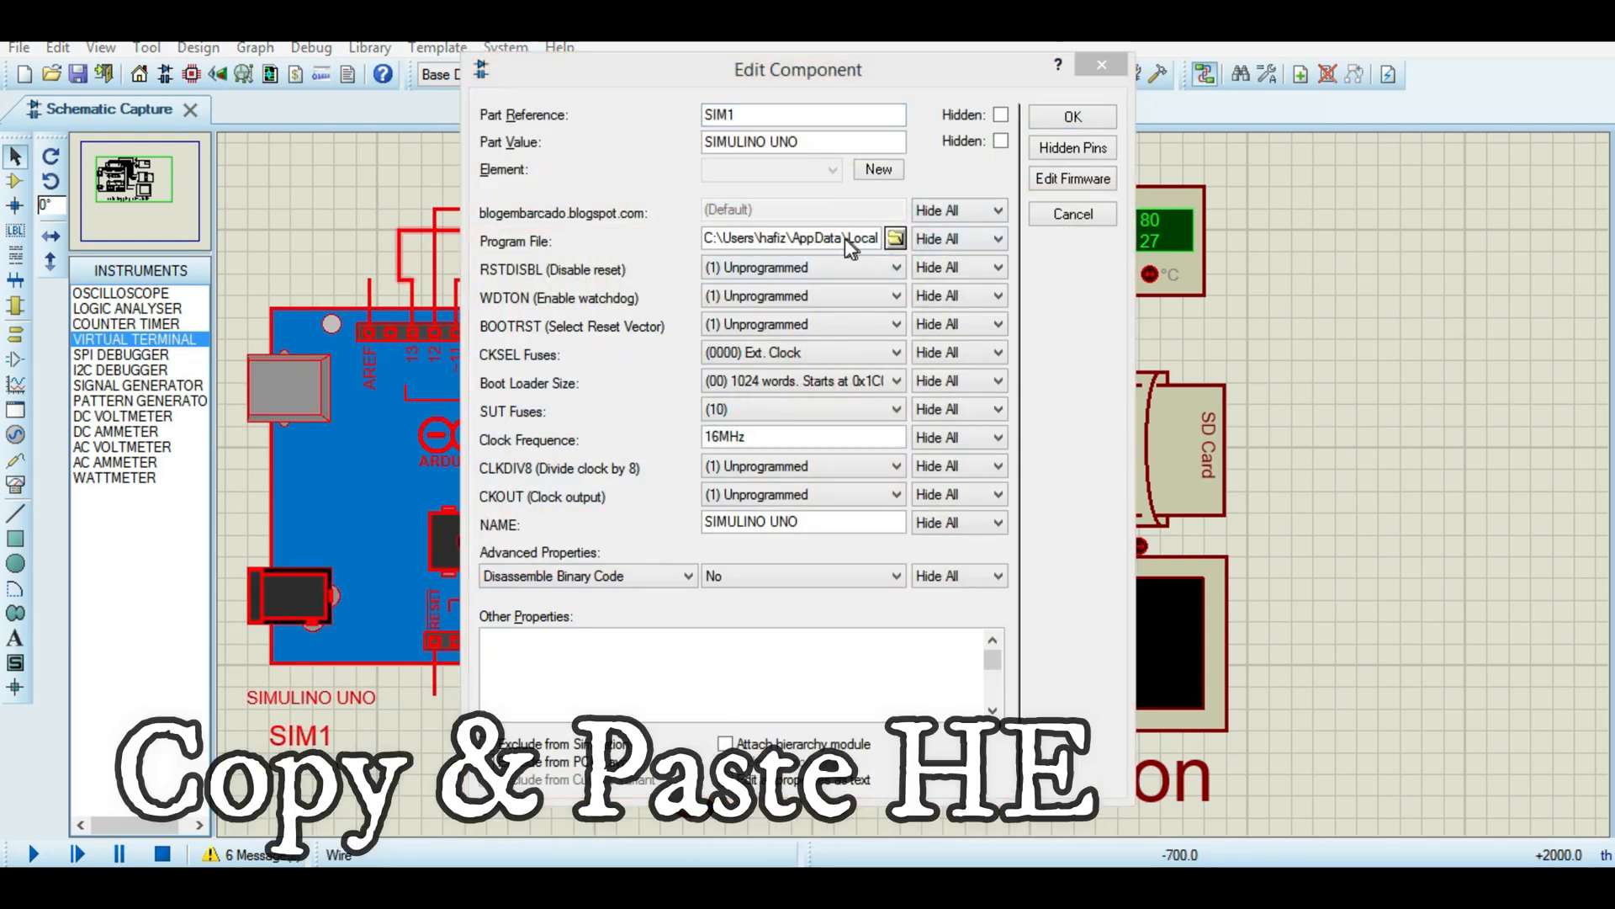
left_click(1588, 16)
double_click(817, 232)
key("ctrl+v")
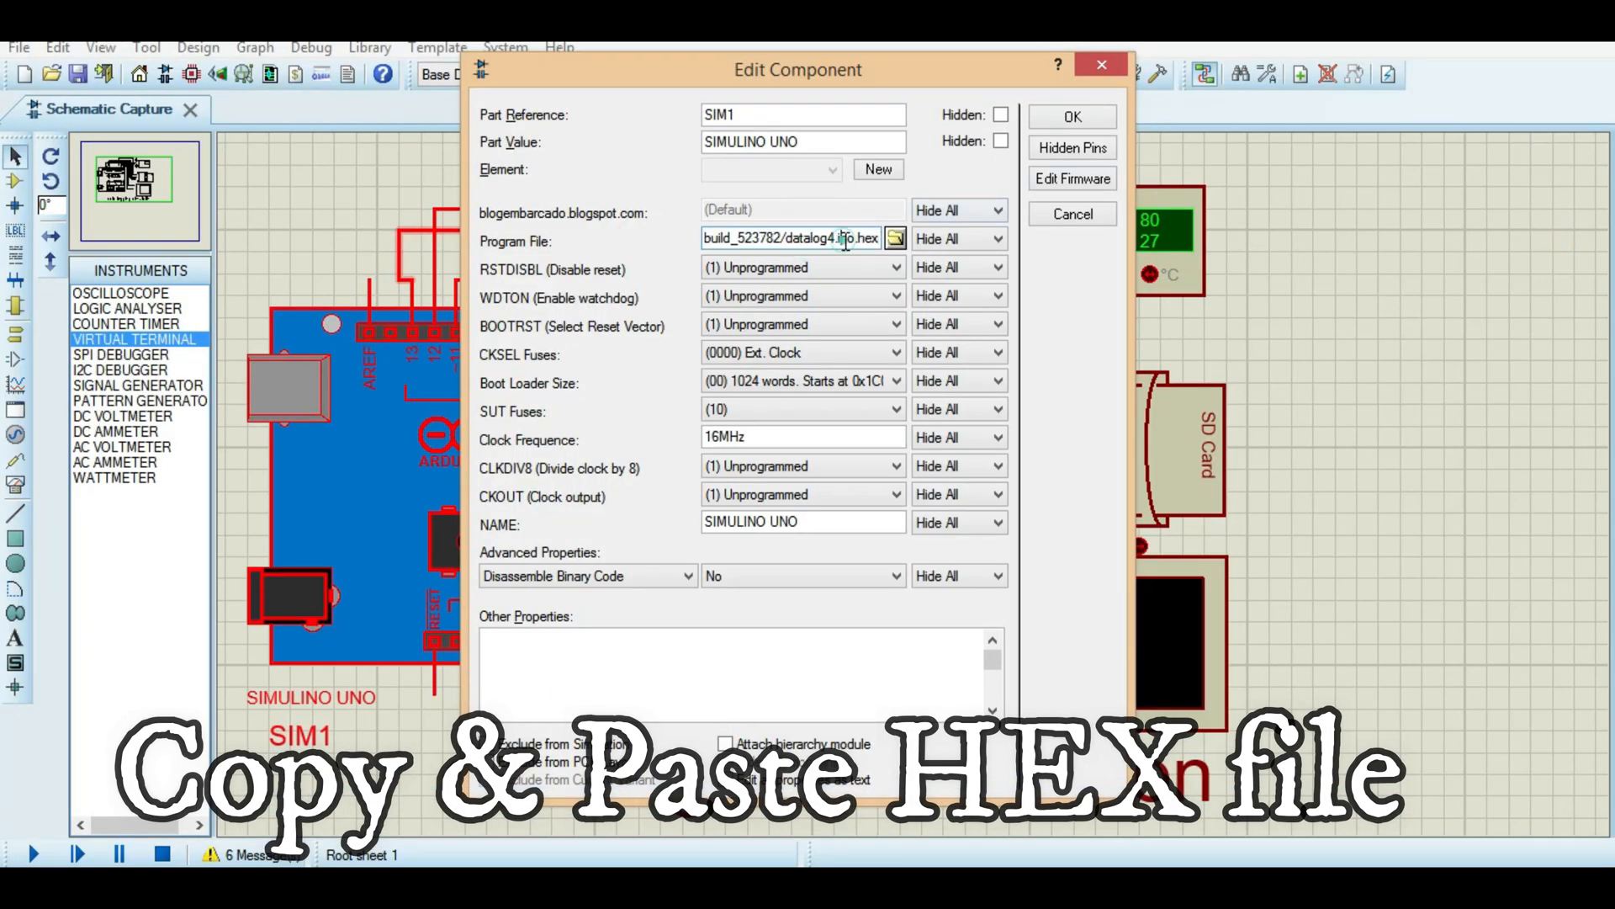
left_click(1073, 117)
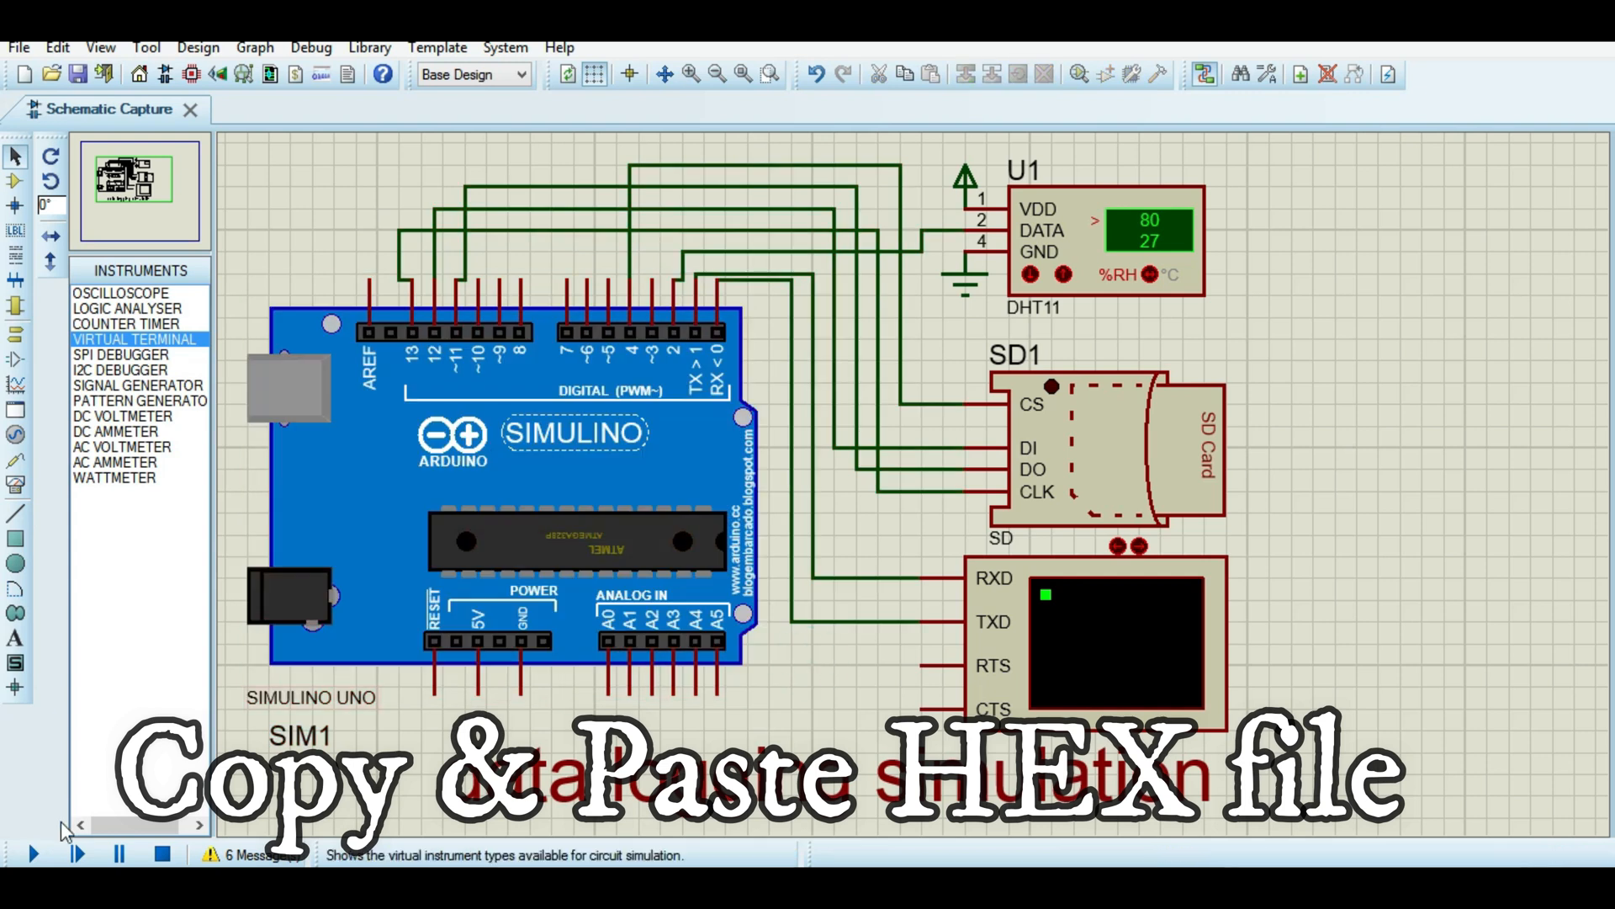
Run the simulation with the new HEX file, enlarge the Virtual Terminal to read its output, and stop the simulation.
left_click(33, 854)
left_click_drag(627, 451, 649, 528)
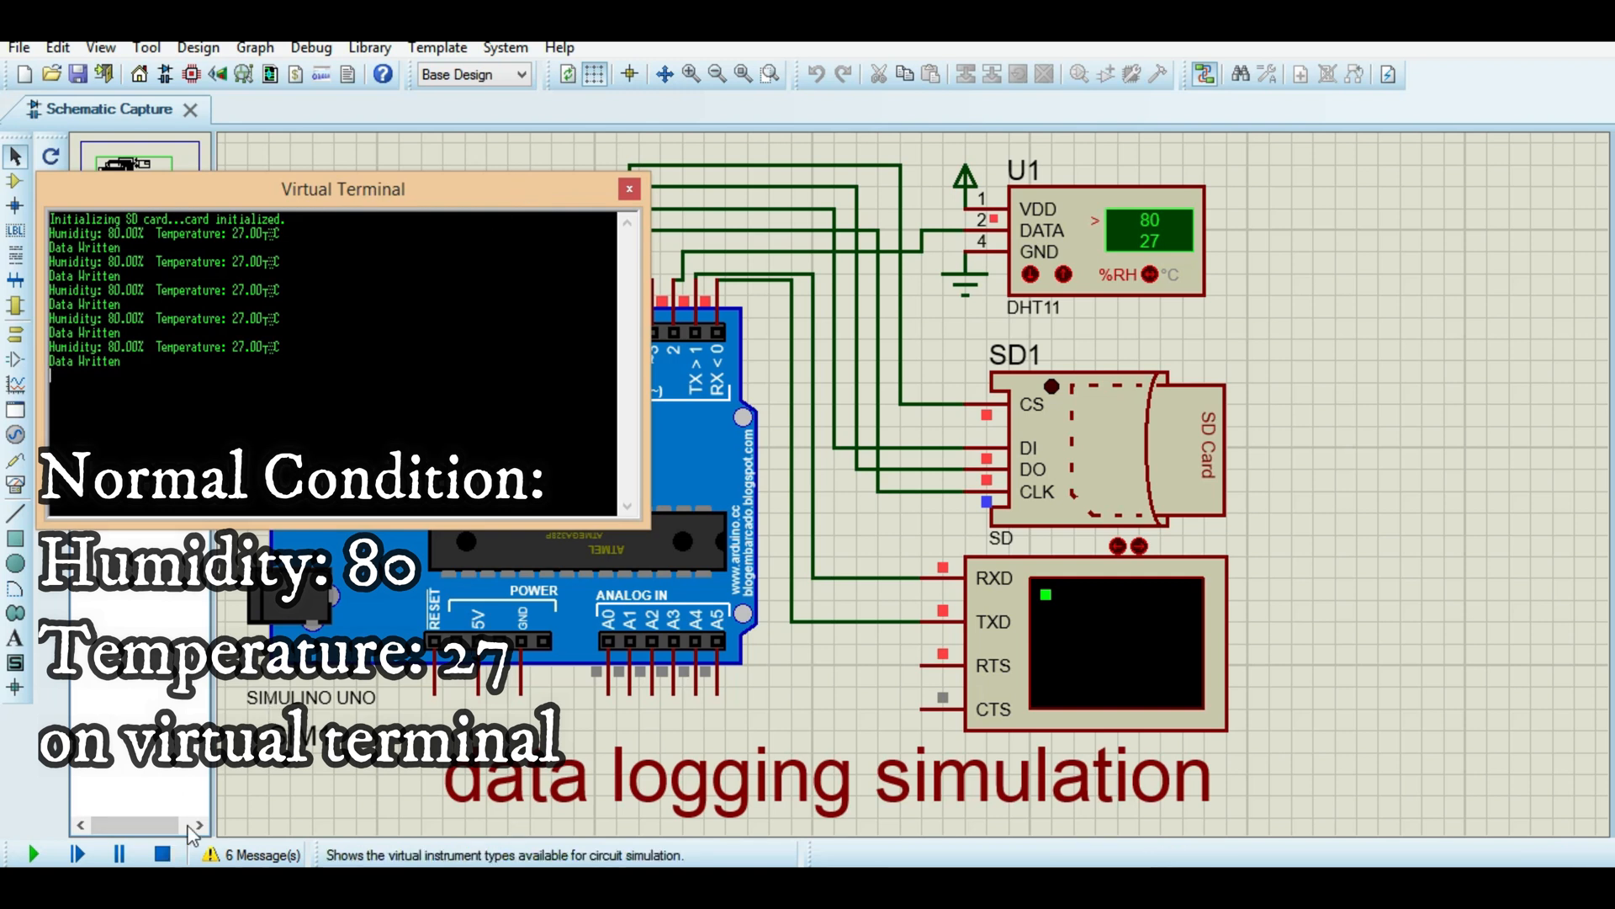
left_click(163, 854)
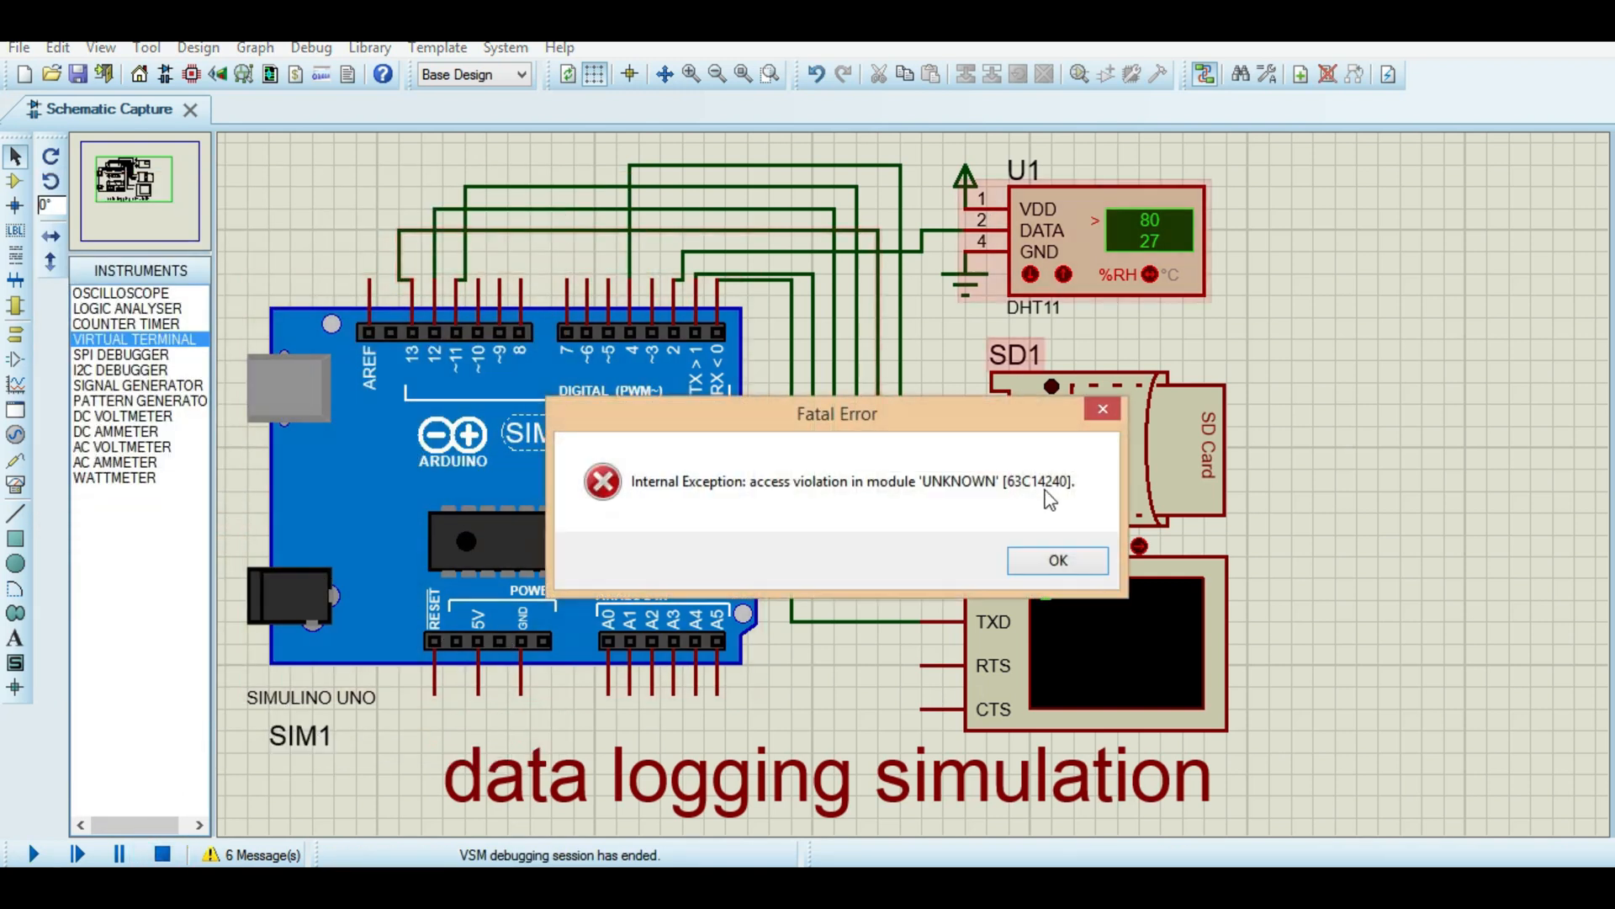
left_click(1058, 559)
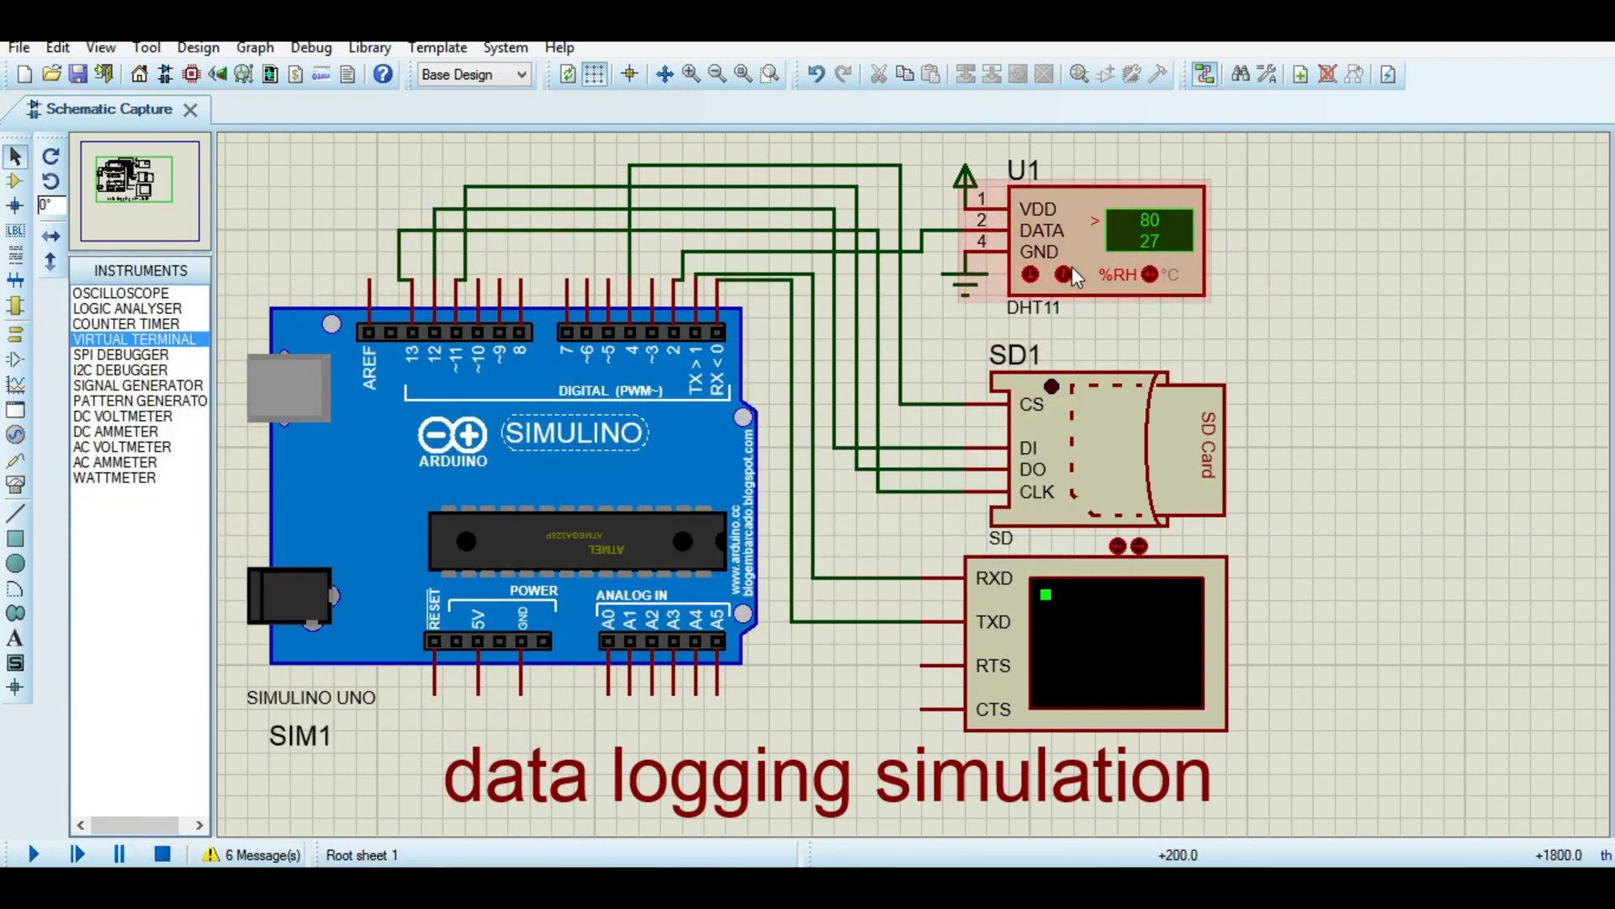
Lower the DHT11 sensor's humidity to 74 %RH.
left_click(1030, 274)
left_click(1030, 274)
left_click(1030, 274)
left_click(1030, 274)
left_click(1030, 274)
left_click(1030, 275)
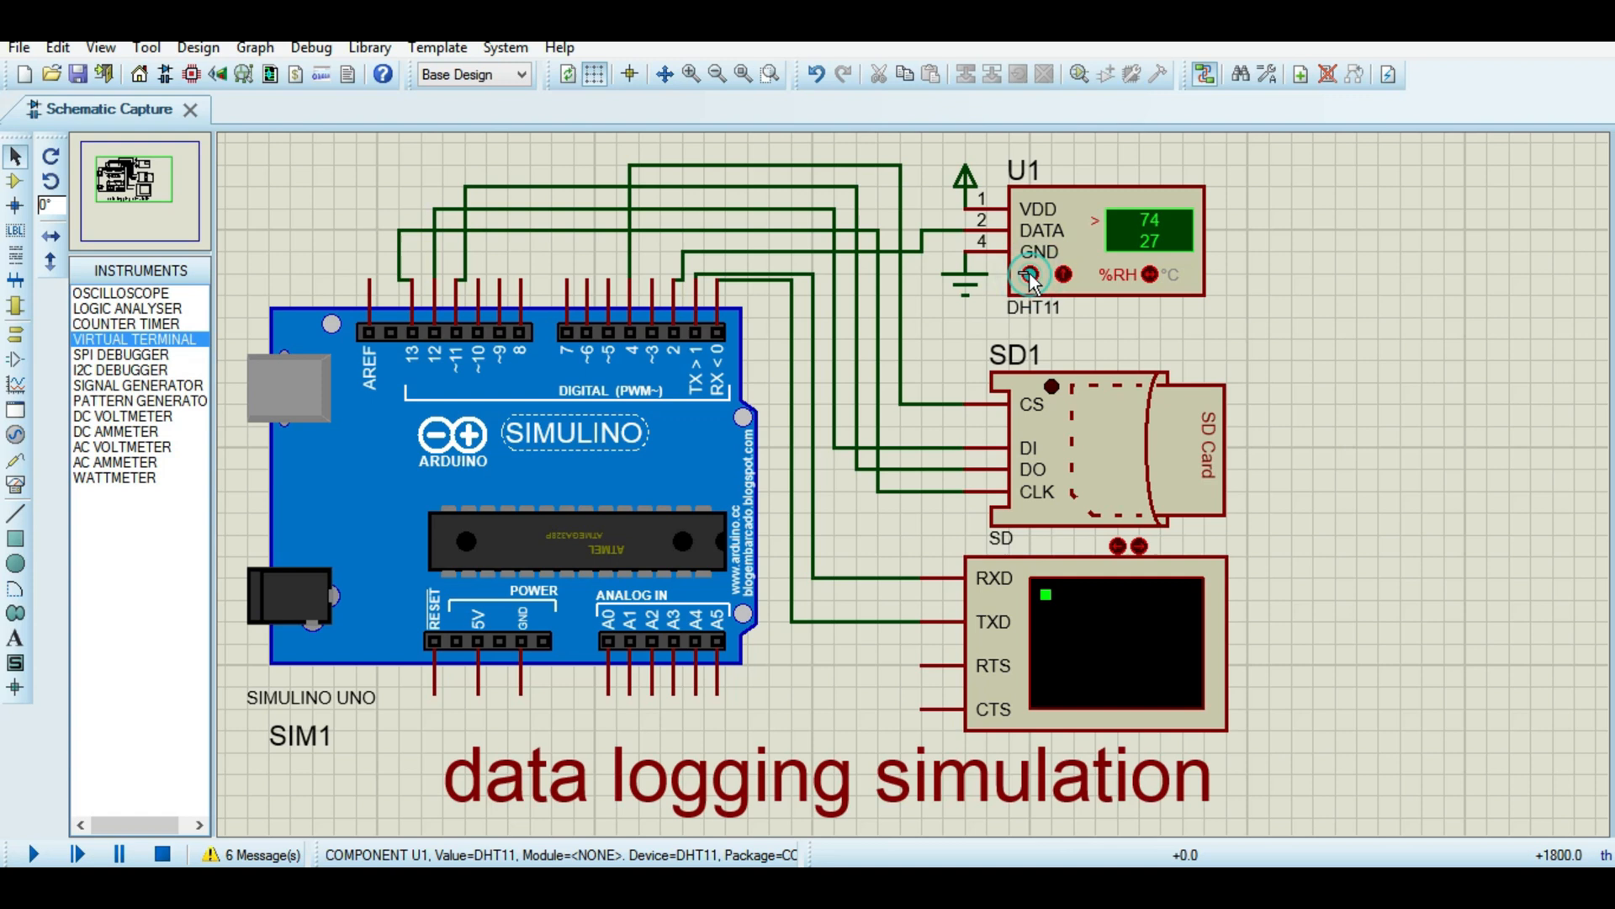
Set the DHT11 sensor's temperature to 22 °C and its humidity to 75 %RH.
left_click(1153, 274)
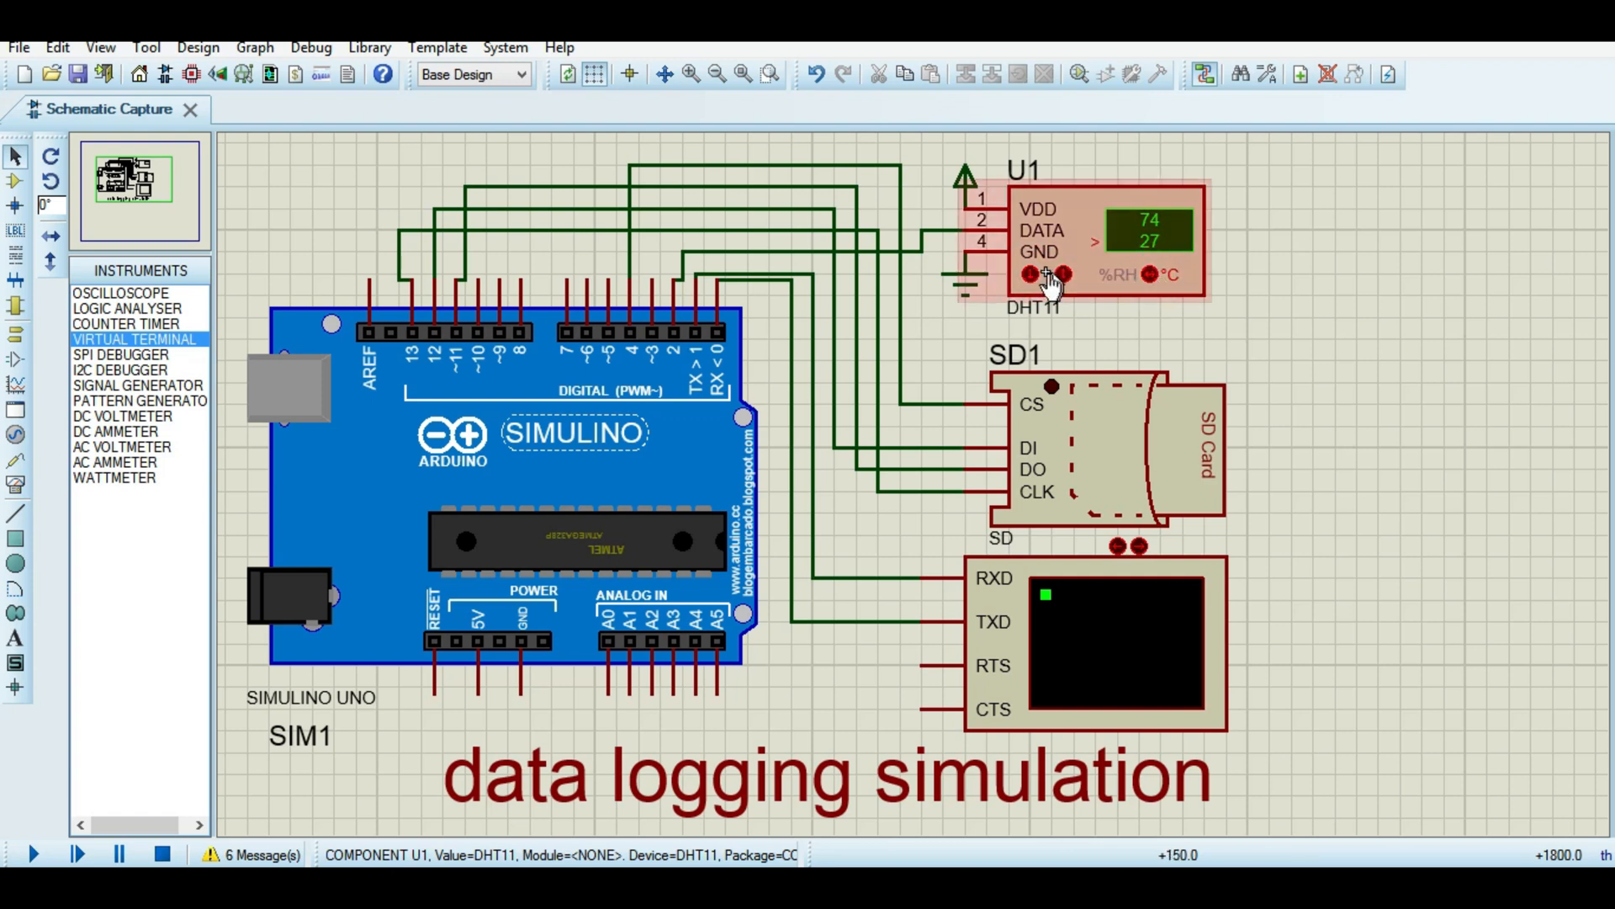
left_click(1032, 274)
left_click(1031, 274)
left_click(1031, 274)
left_click(1033, 275)
left_click(1149, 275)
left_click(1062, 275)
Run the simulation with the changed sensor values, arrange the Virtual Terminal window to follow the logged data, and stop the simulation.
left_click(34, 854)
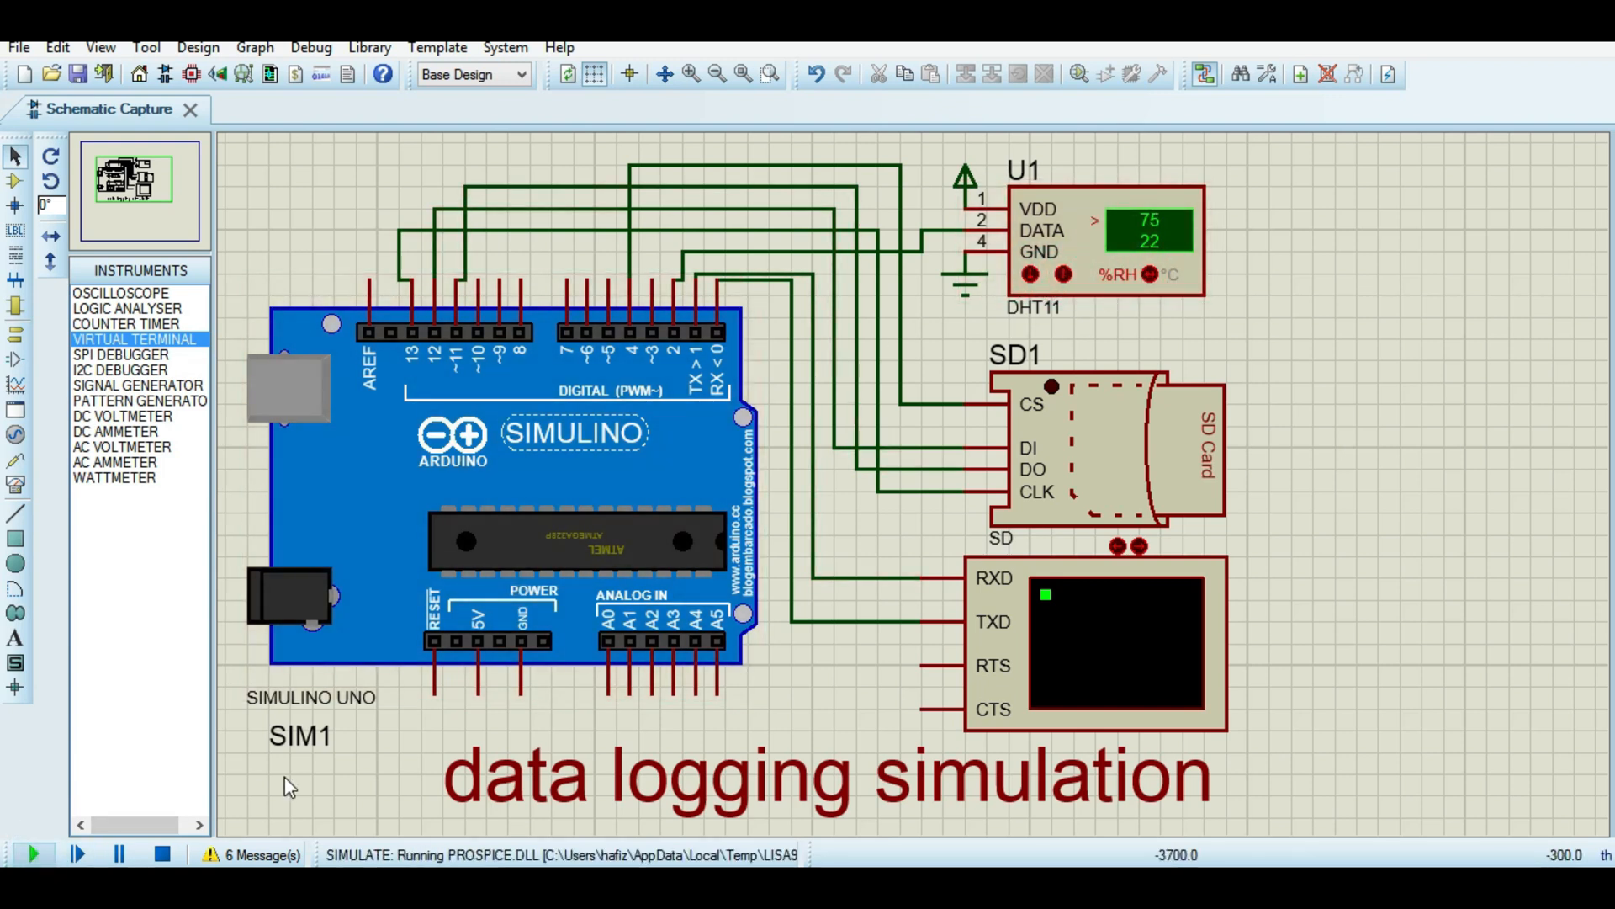
left_click_drag(645, 527, 687, 548)
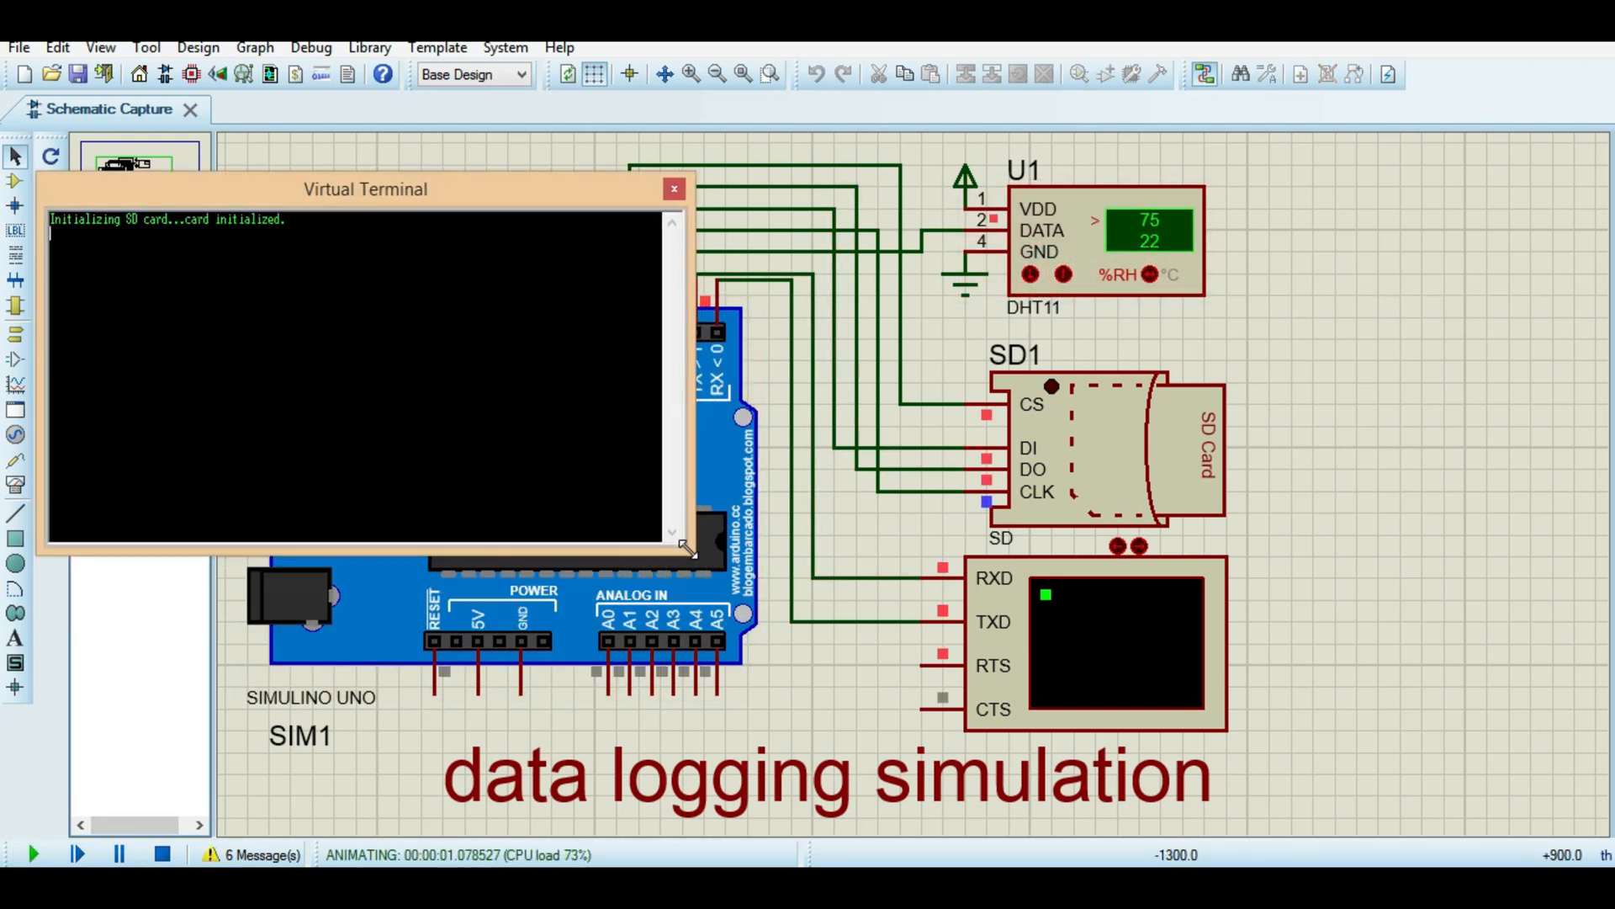
left_click(360, 222)
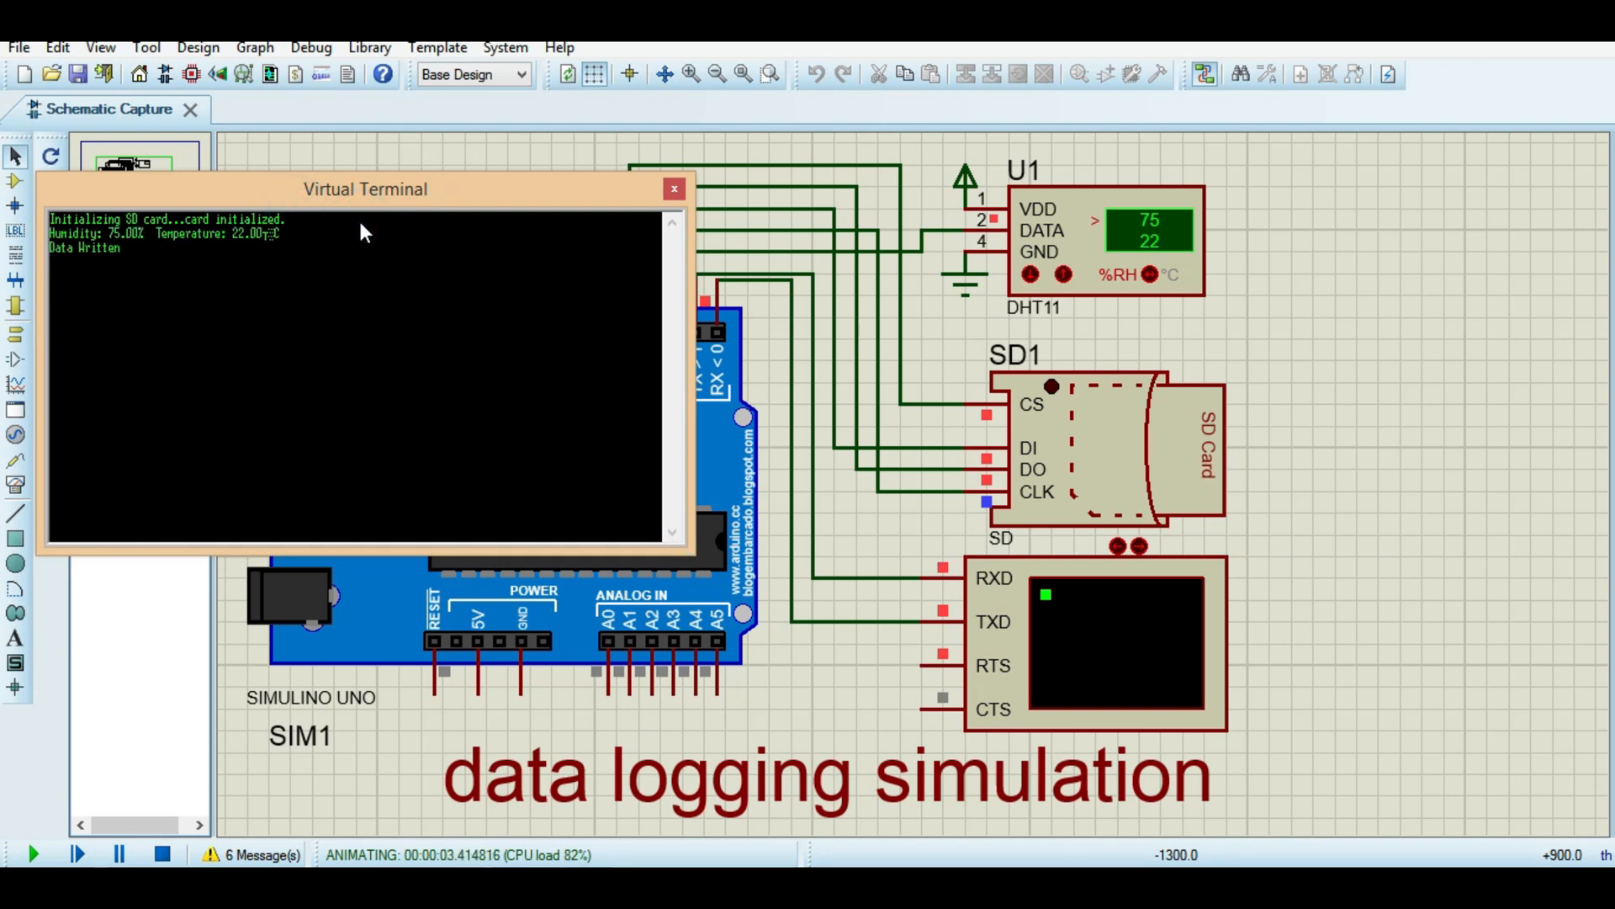
left_click_drag(518, 206, 502, 148)
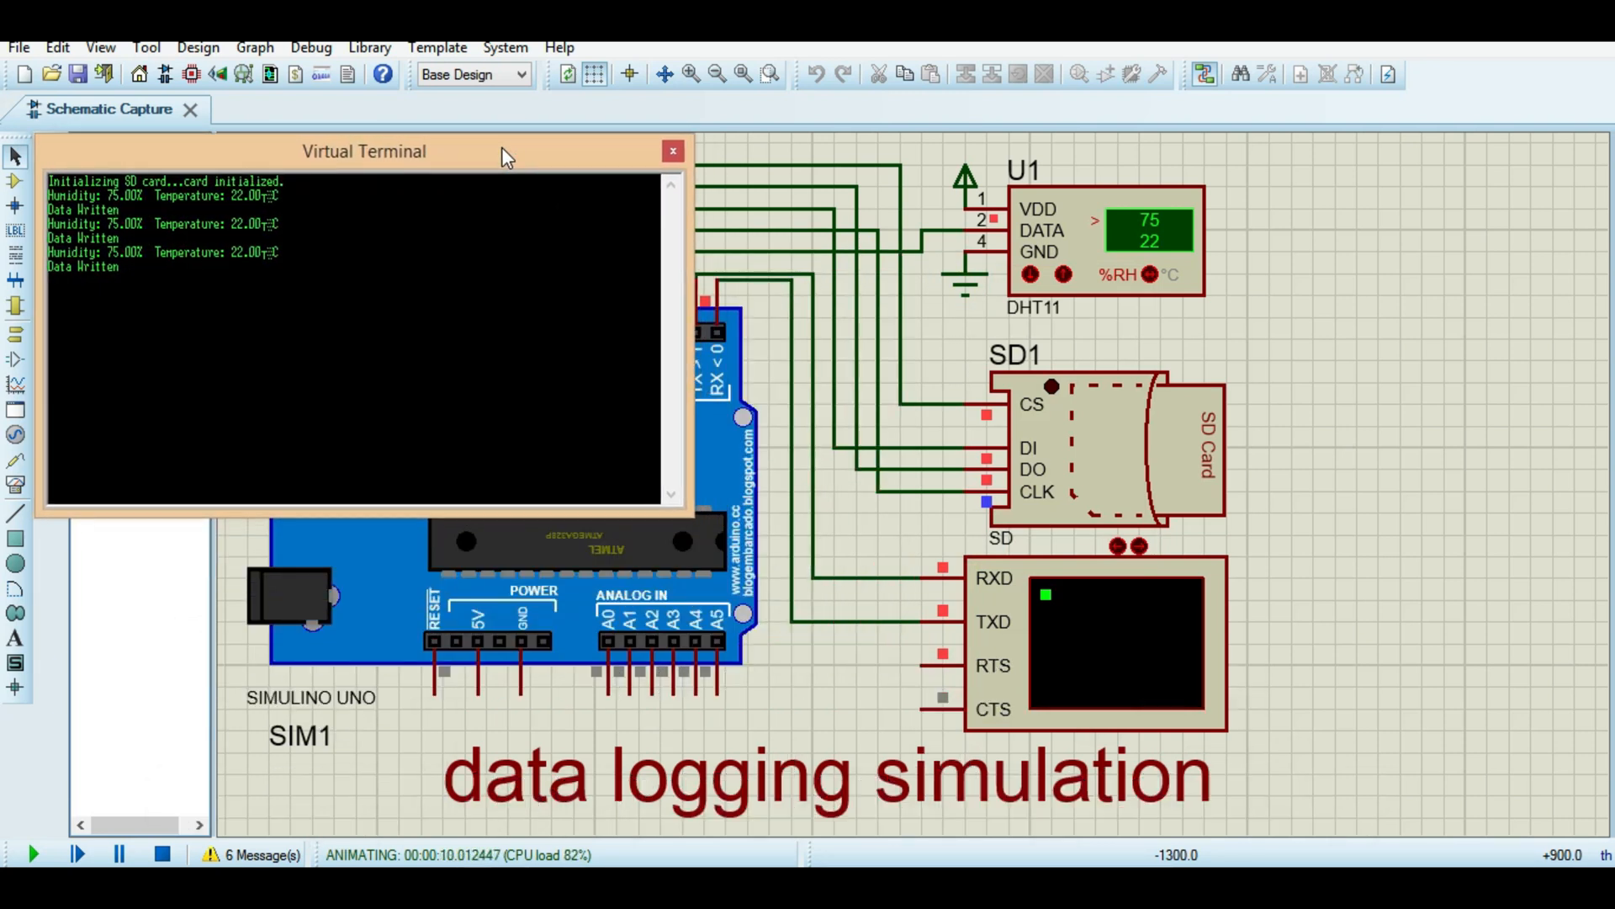
left_click_drag(690, 513, 361, 559)
left_click_drag(257, 143, 325, 151)
left_click_drag(407, 496, 521, 517)
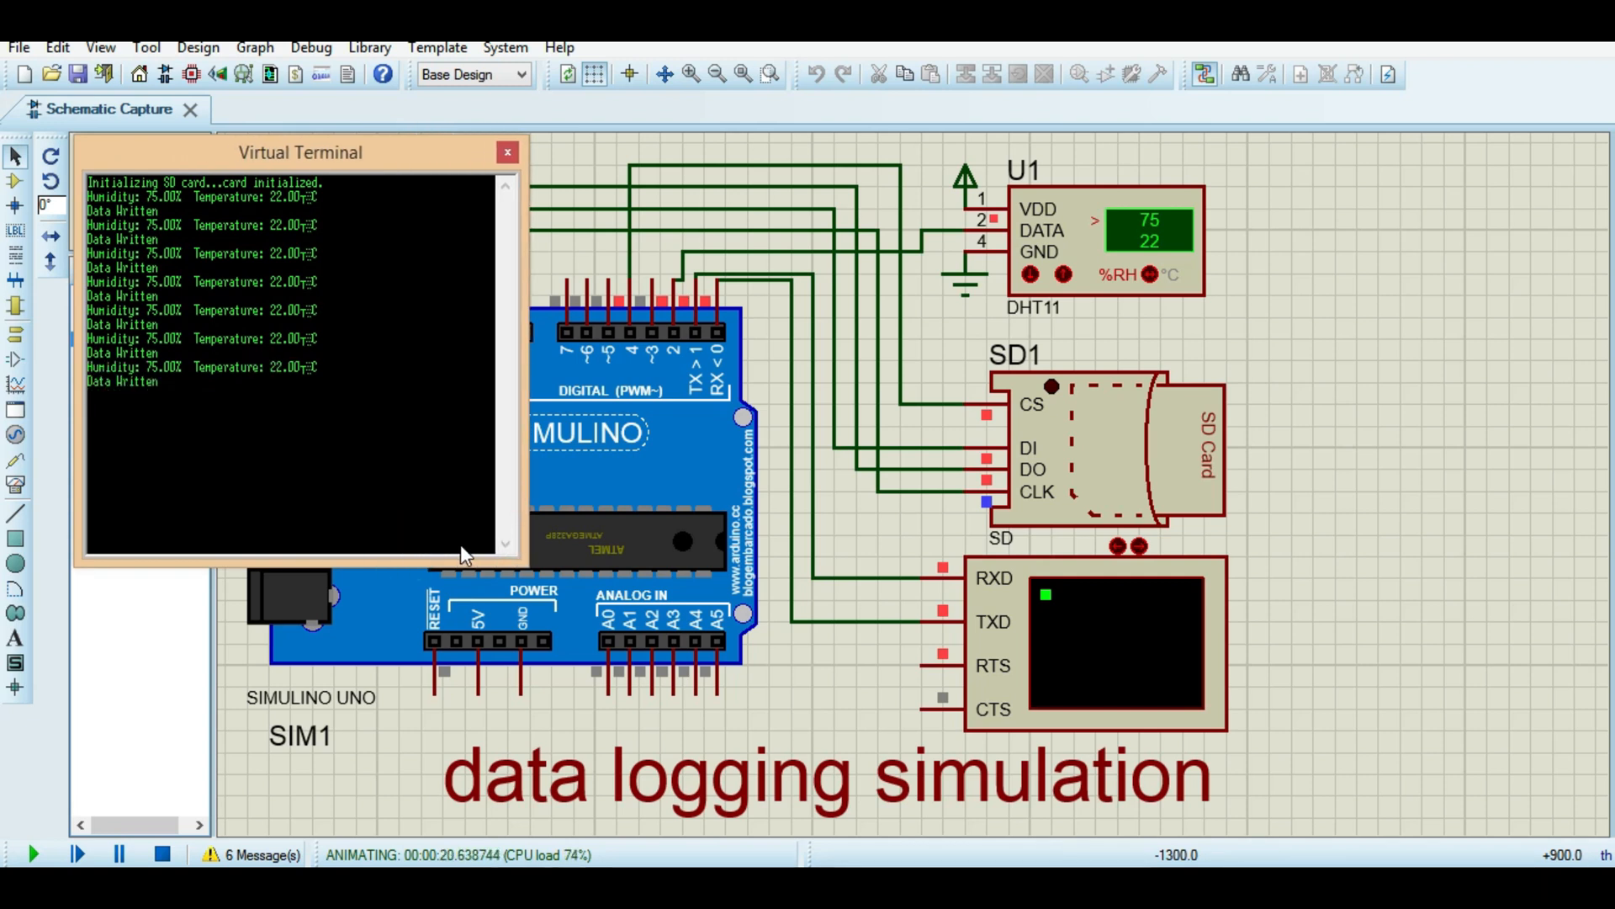
left_click(162, 854)
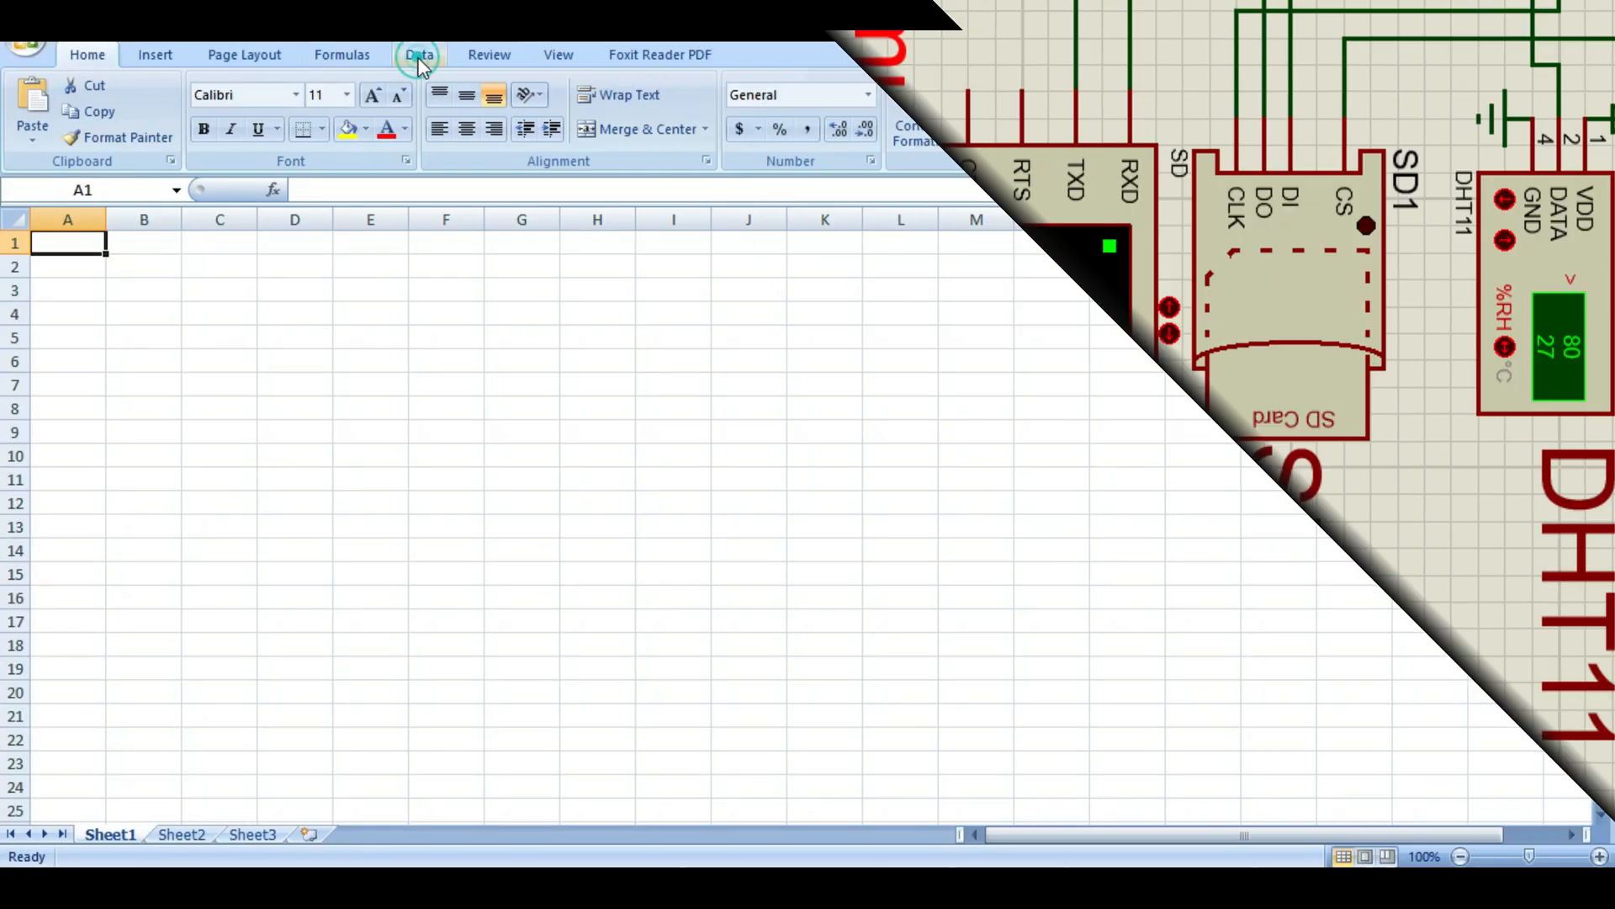
Switch to Excel and open the logged text file from the Desktop folder for importing into the blank sheet.
left_click(419, 54)
left_click(135, 127)
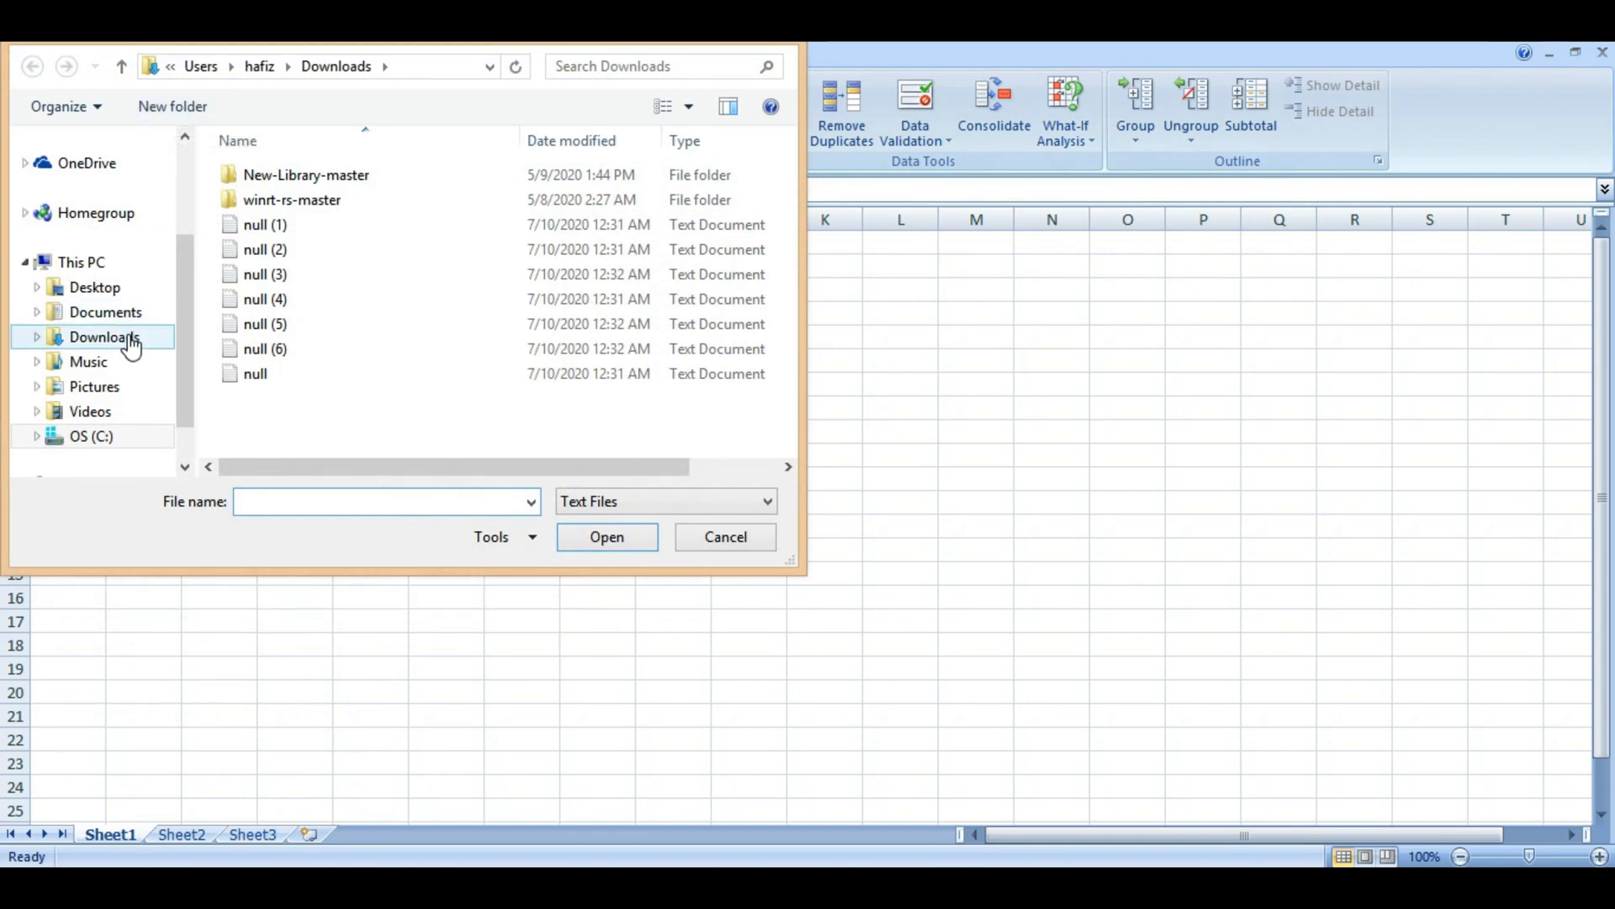
left_click(143, 341)
left_click(131, 288)
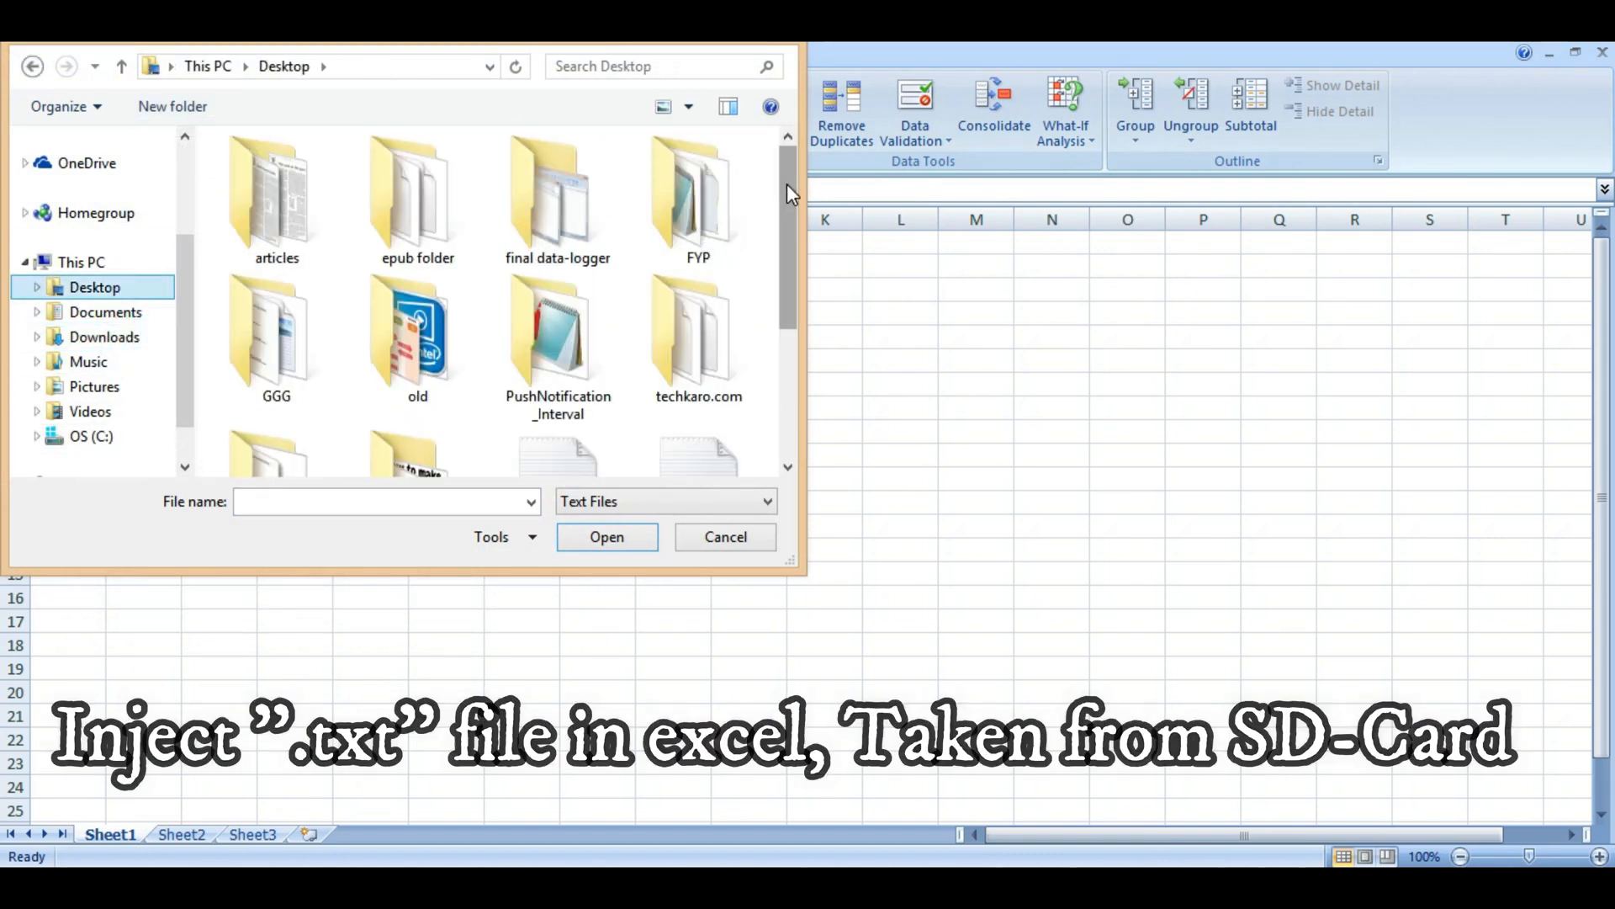
left_click_drag(786, 183, 779, 291)
left_click(589, 291)
left_click(598, 543)
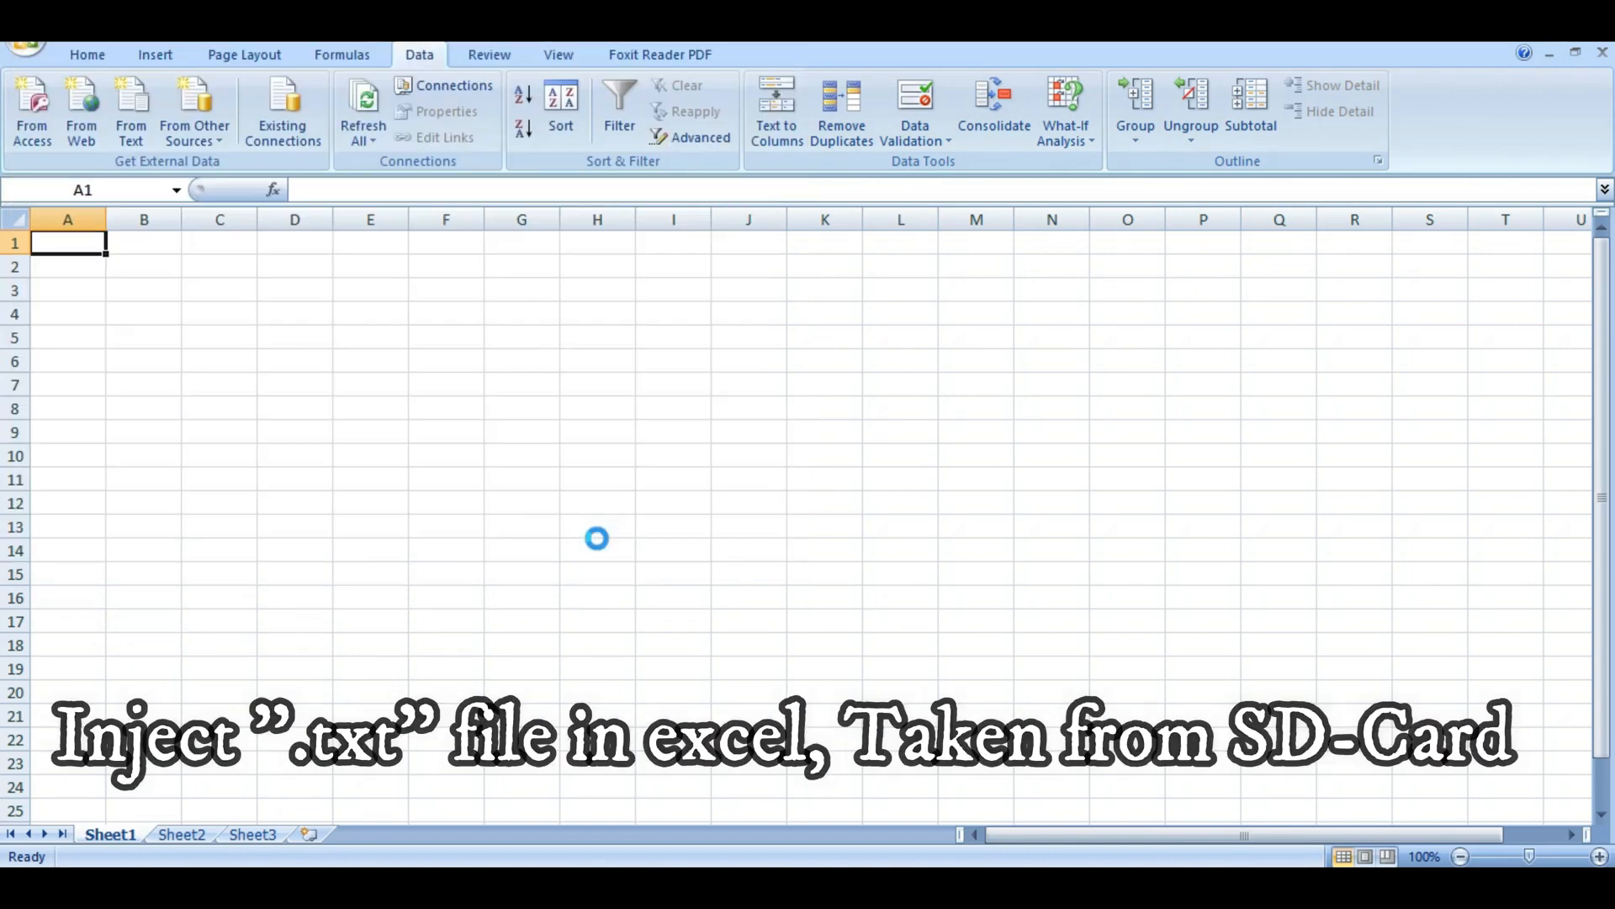
Import the text as tab-delimited data with its top-left value in cell A1 of Sheet1.
left_click(822, 639)
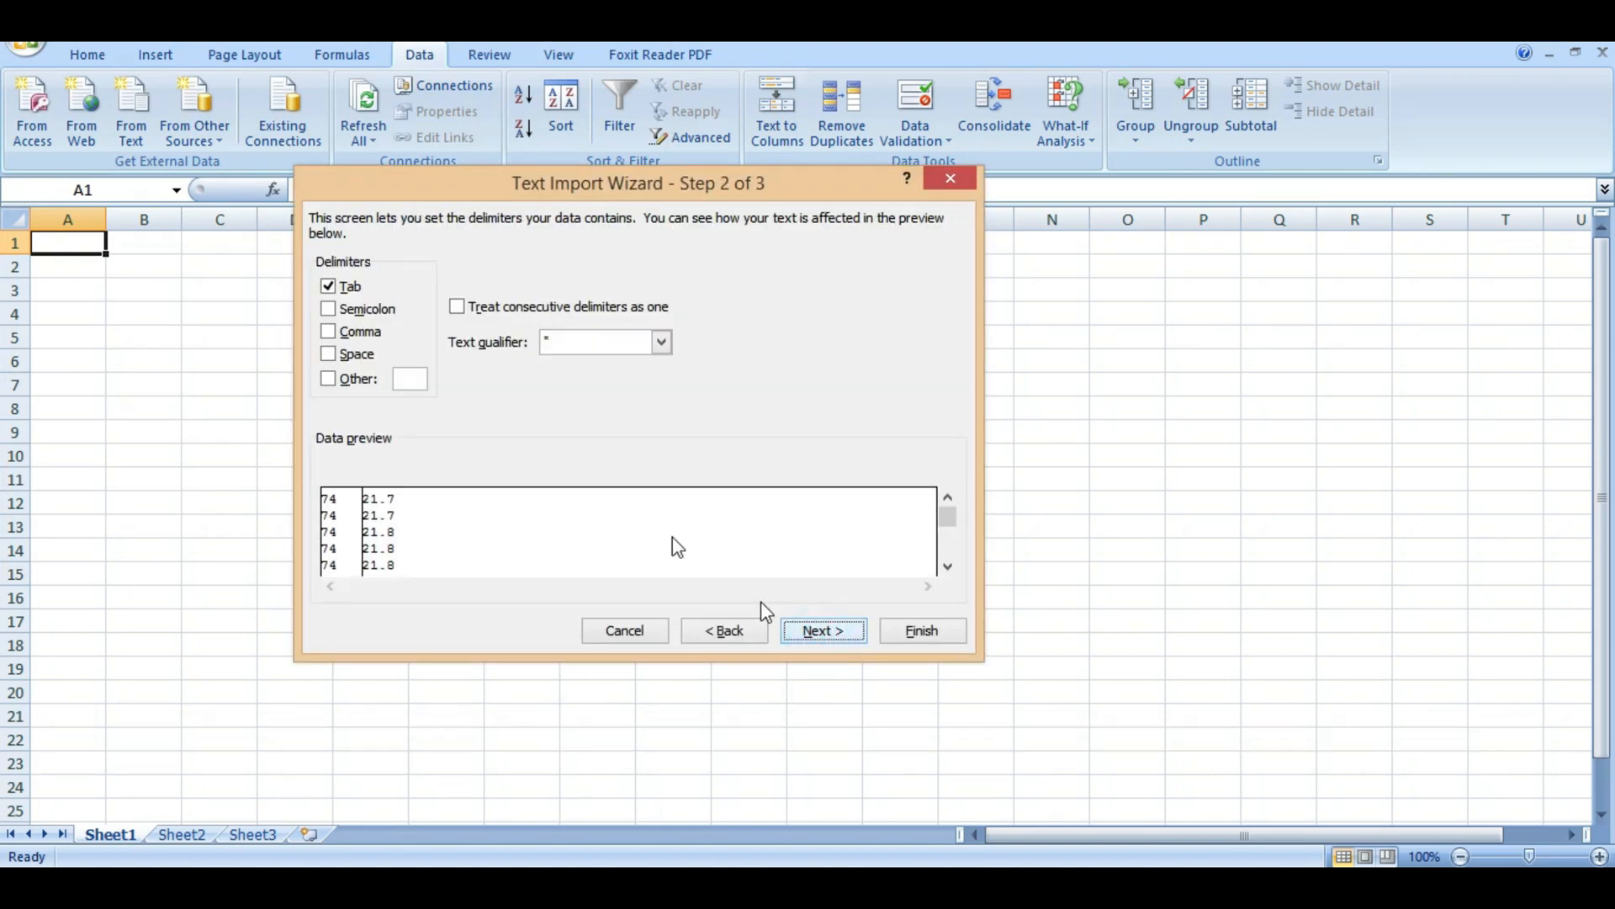
left_click(826, 629)
left_click(911, 640)
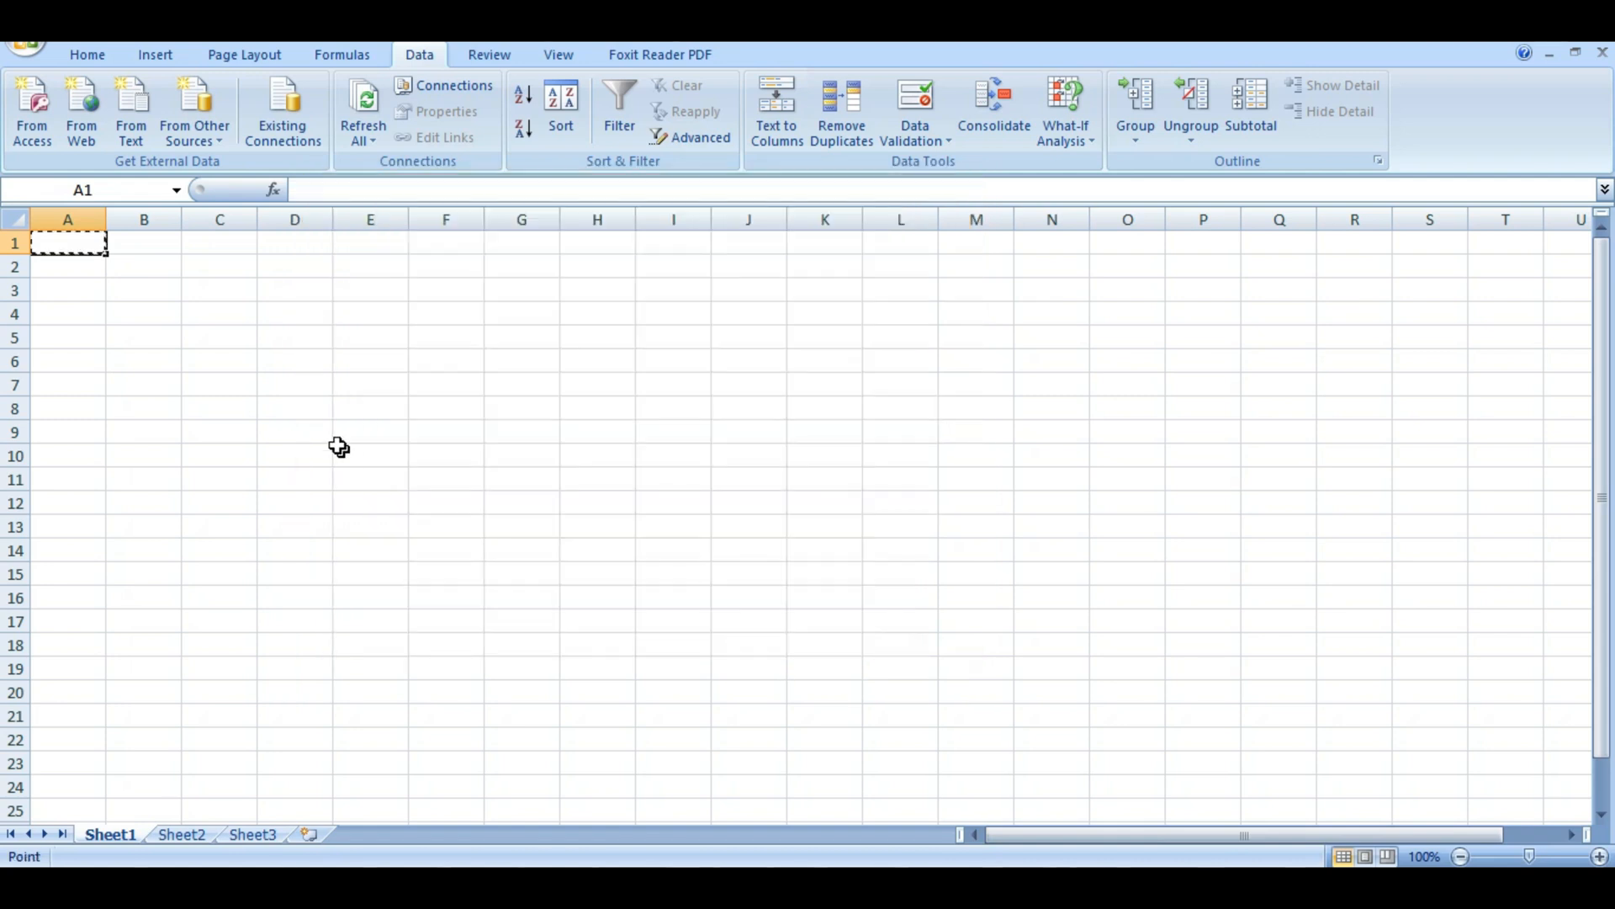
left_click(660, 477)
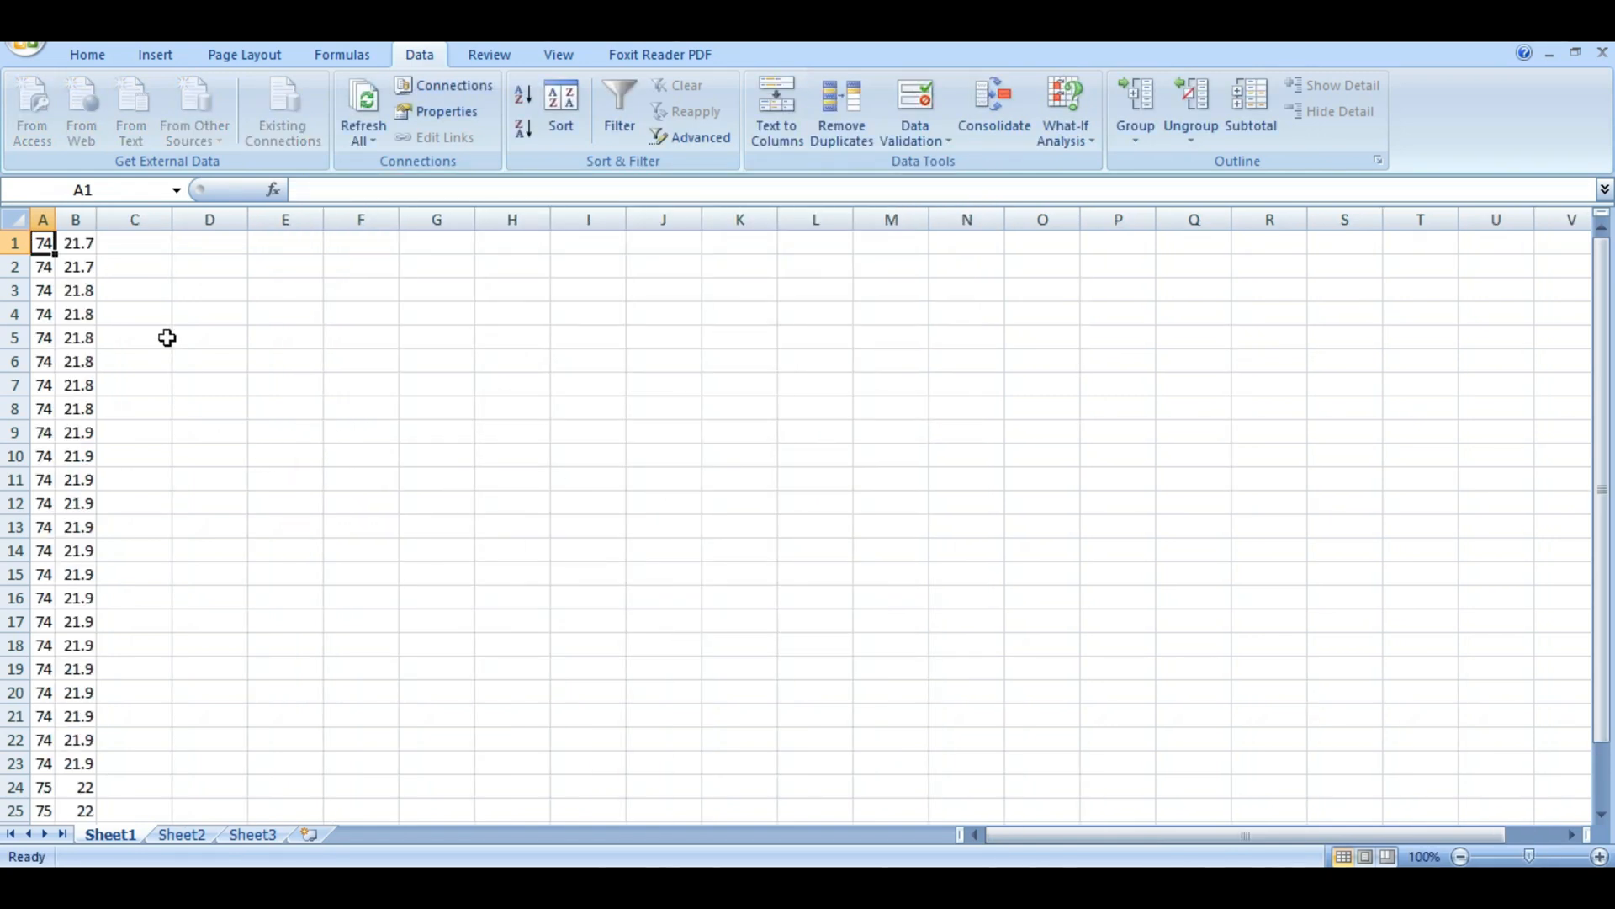
Enter the column headings "Humidity" in cell A1 and "temperature" in cell B1.
double_click(43, 243)
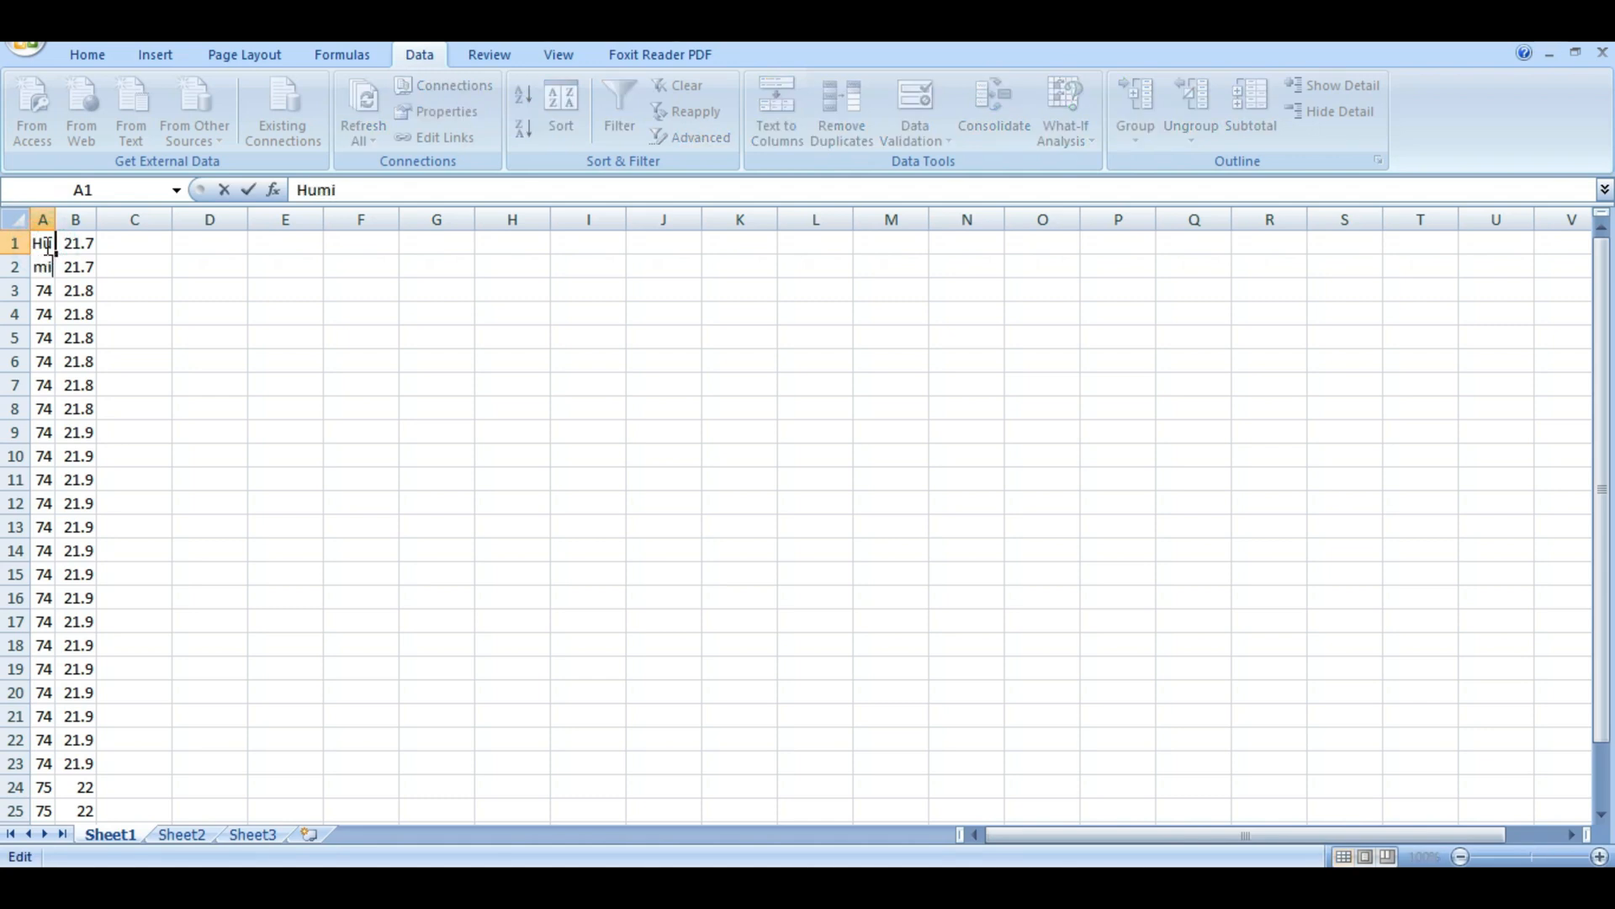
key("Return")
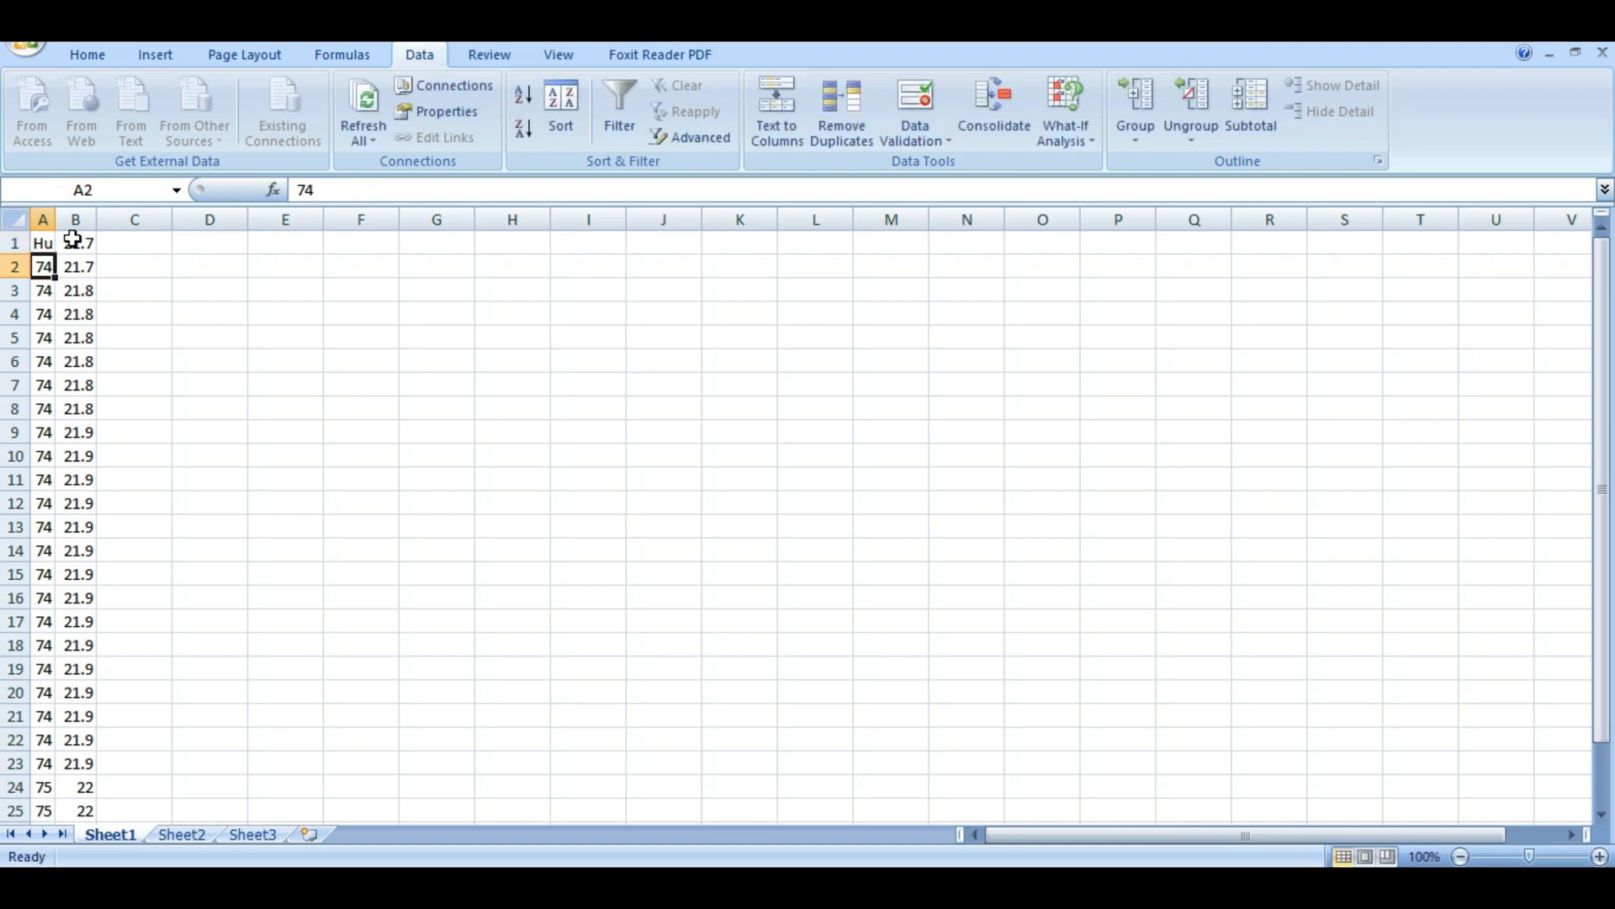
left_click(73, 243)
double_click(74, 244)
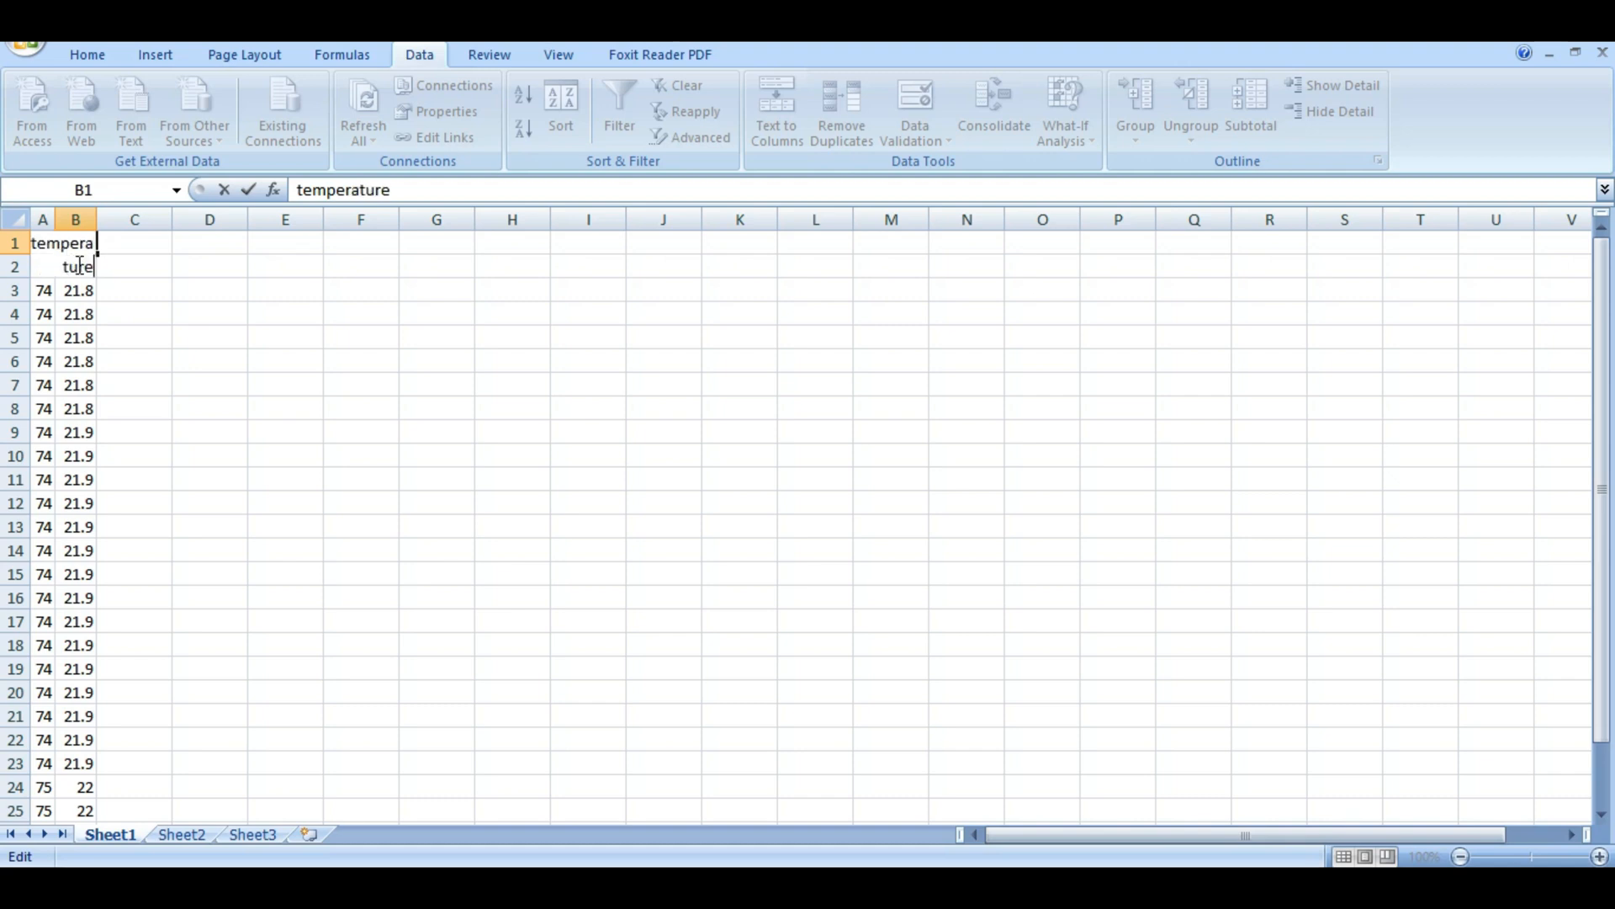
key("Return")
left_click(75, 246)
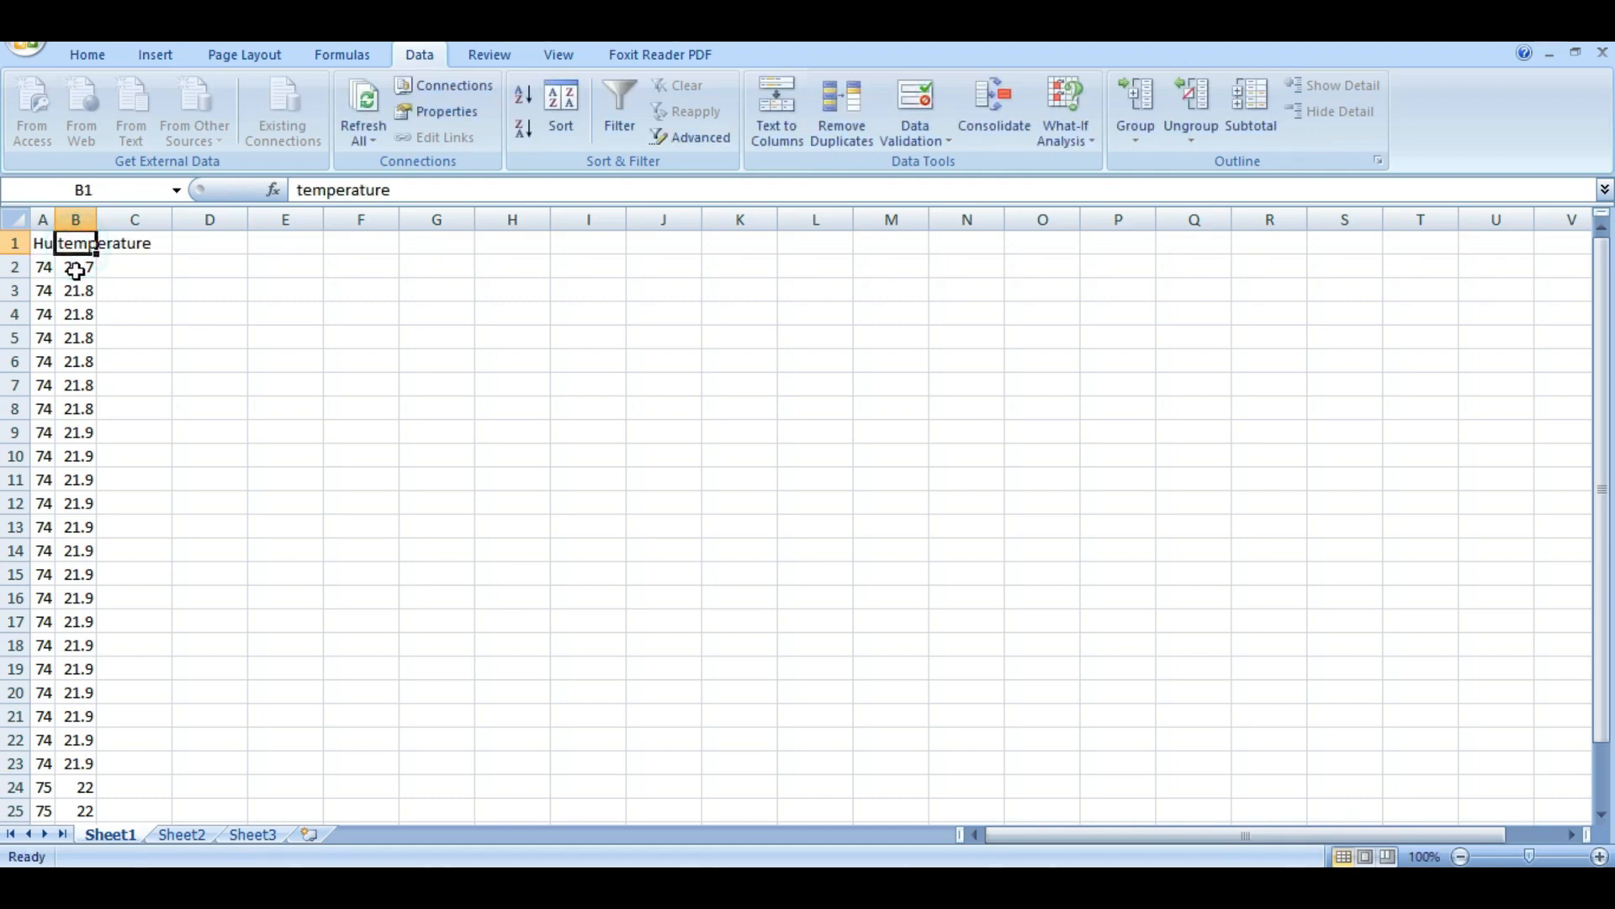
key("Right")
key("Right")
key("Down")
key("Down")
key("Down")
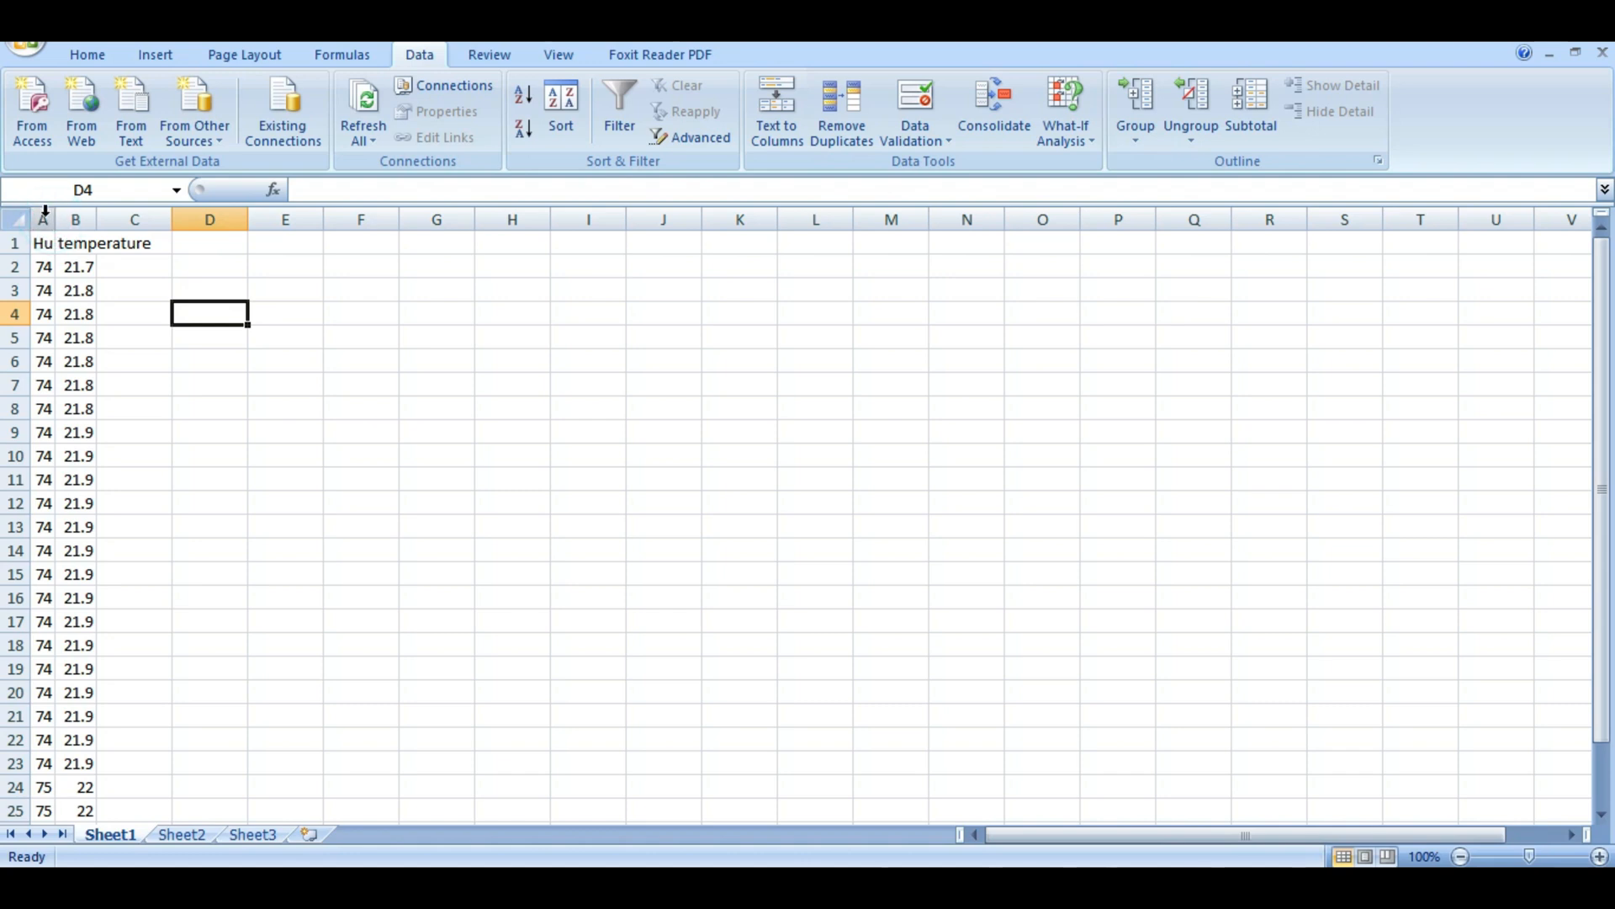
Try charting the Humidity column as a scatter chart with connected markers placed near the data.
left_click(44, 217)
left_click(158, 59)
left_click(435, 126)
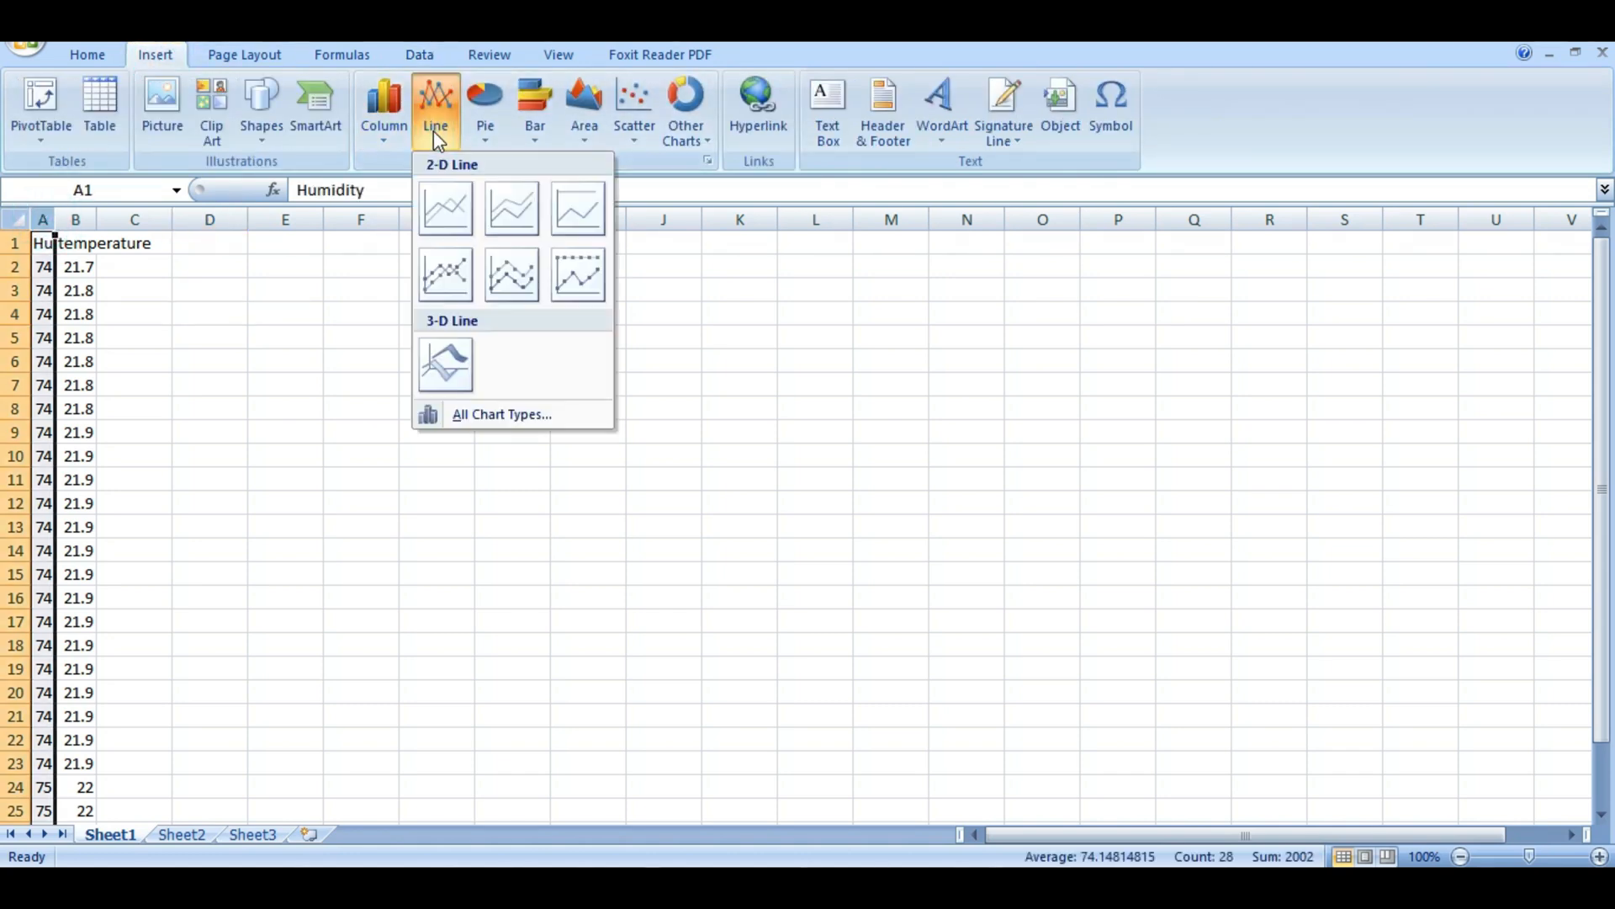
left_click(640, 133)
left_click(707, 261)
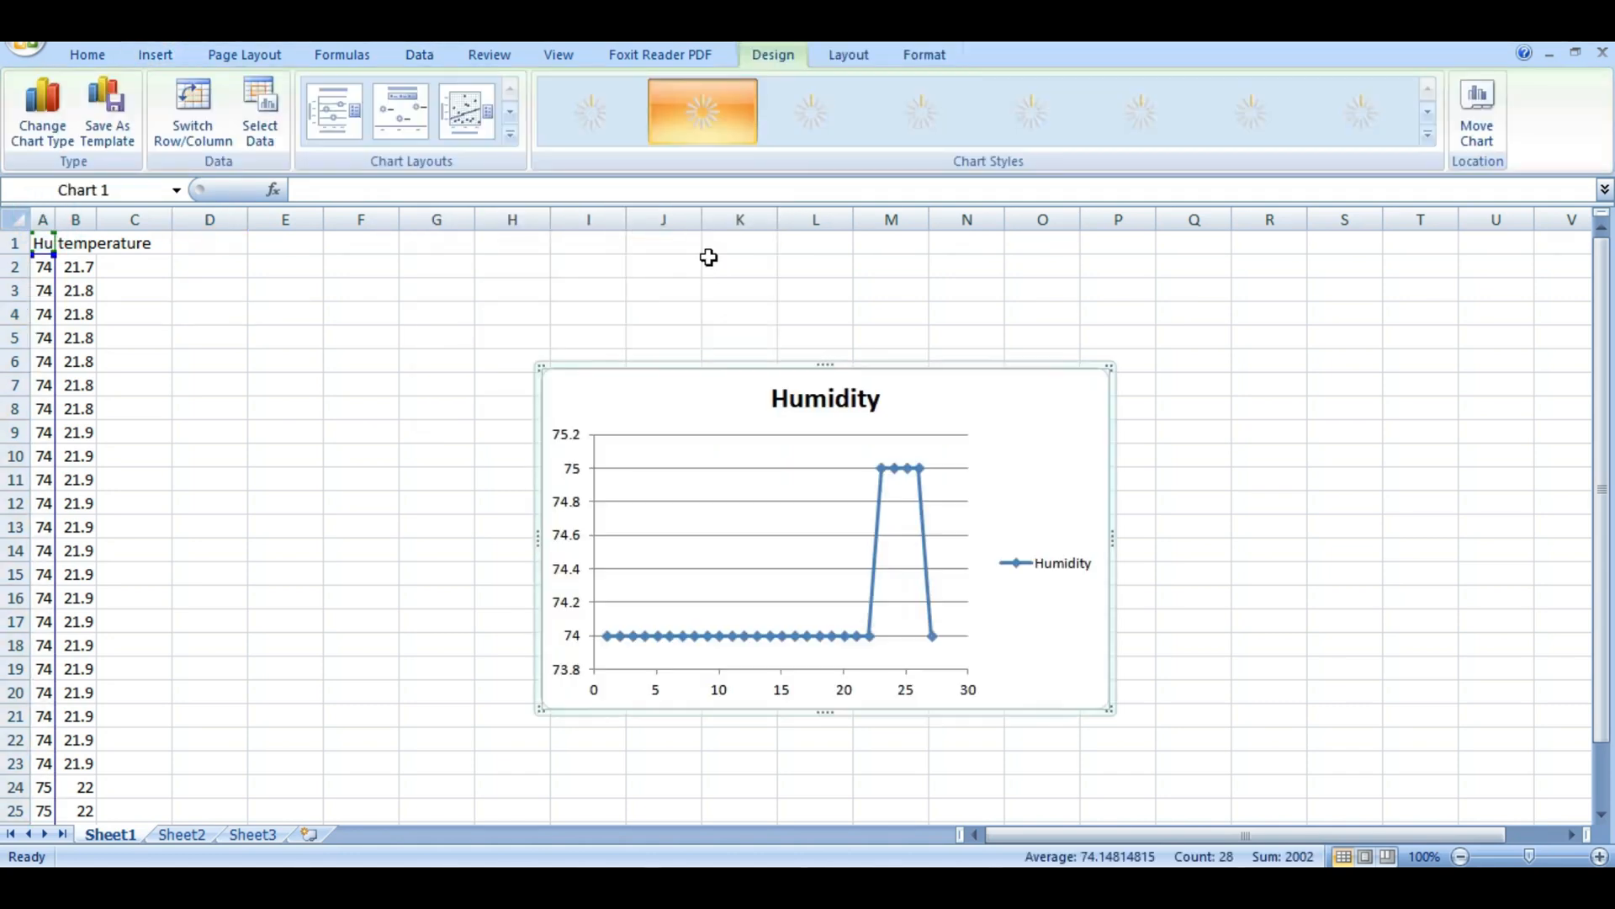
left_click_drag(705, 395, 561, 320)
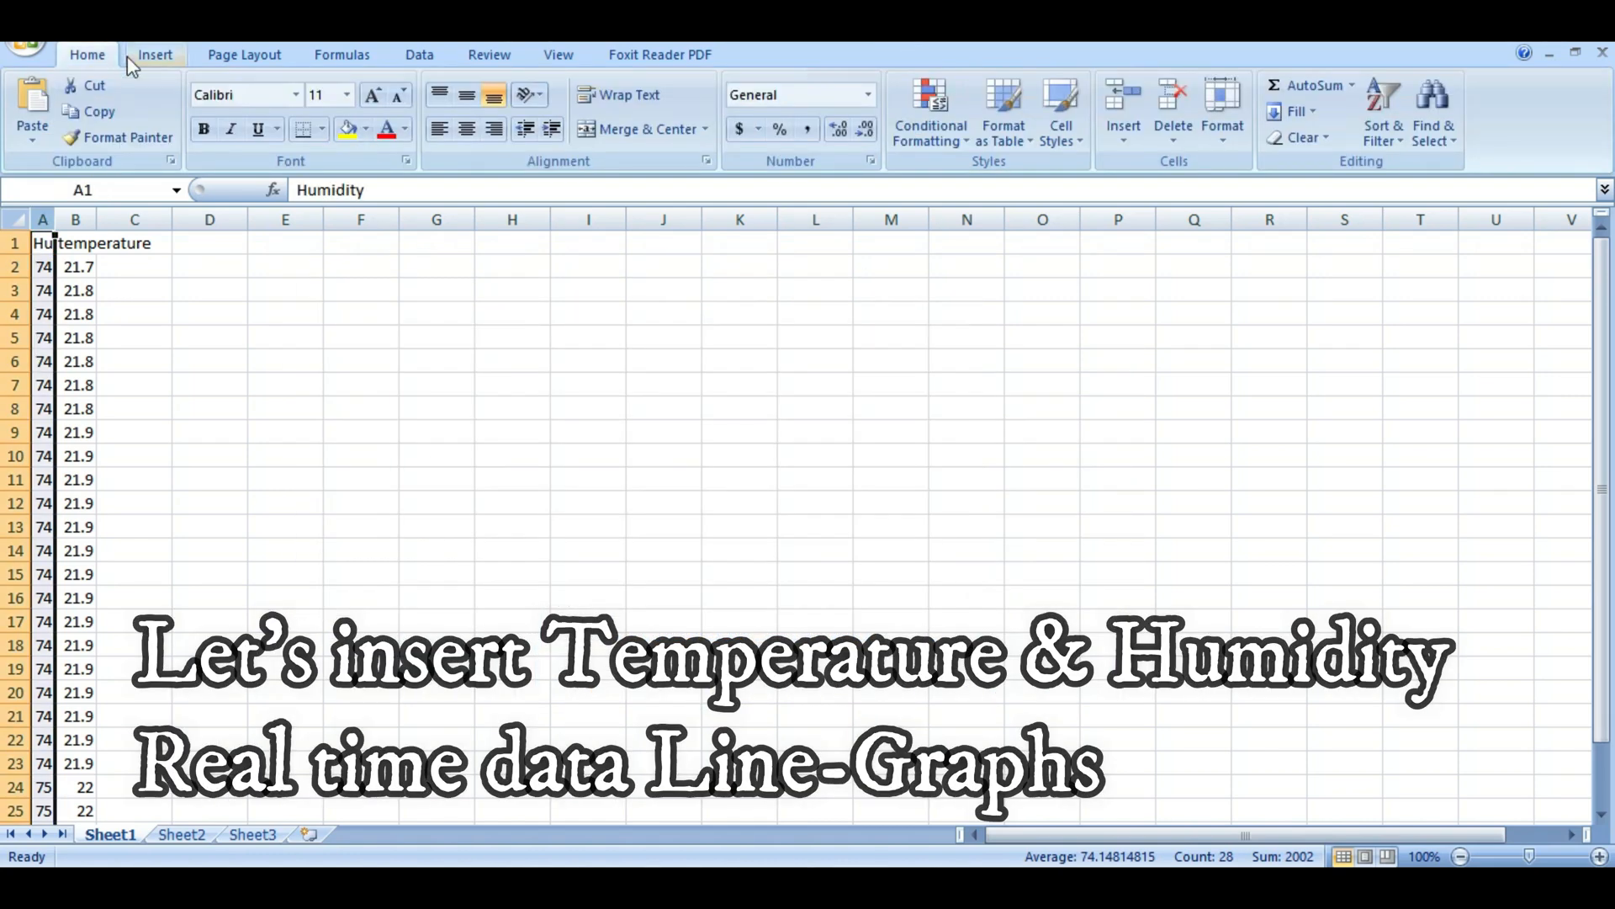
Insert a 2-D stacked line chart of the Humidity column and place it near the data.
left_click(158, 56)
left_click(433, 114)
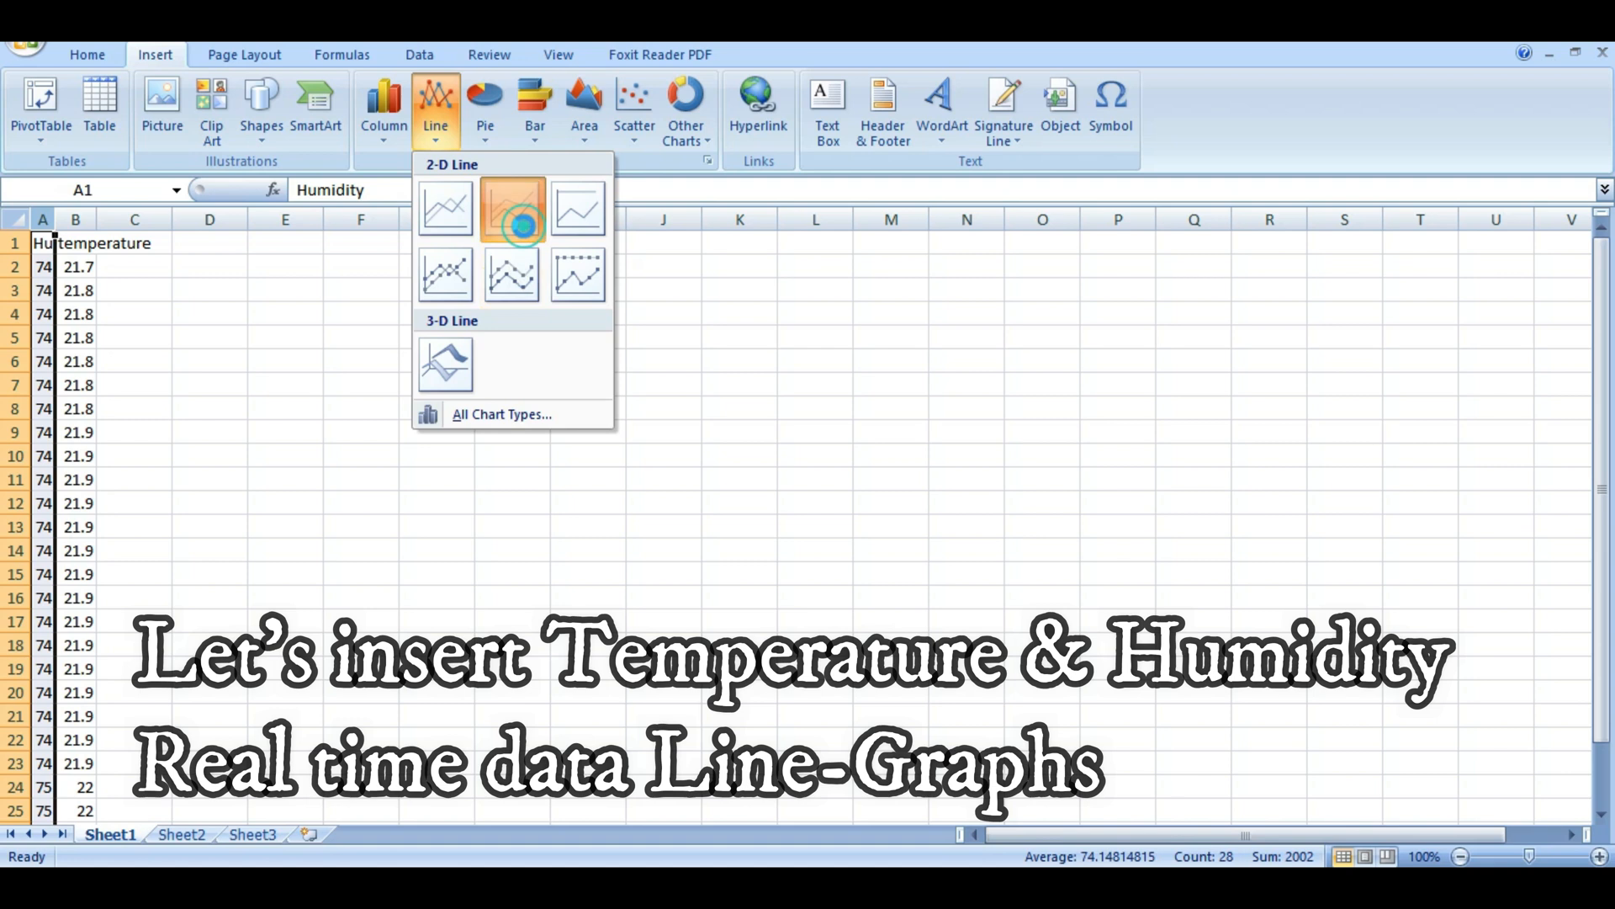
left_click(512, 219)
left_click_drag(986, 404, 723, 319)
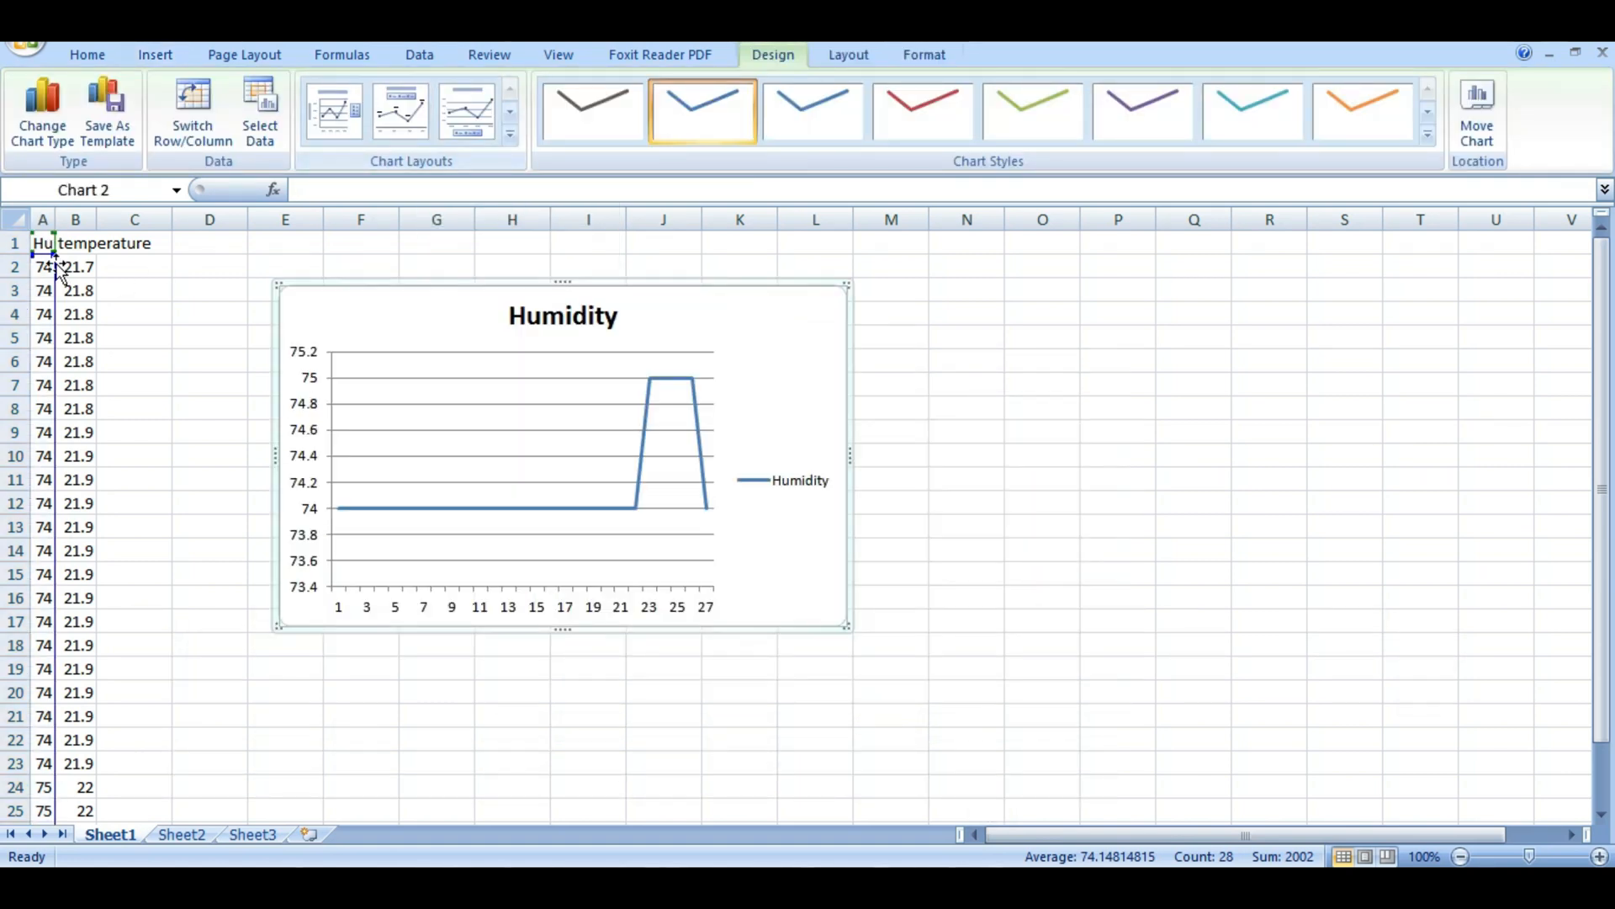
Insert a 2-D stacked line chart of the temperature column.
left_click(80, 216)
left_click(156, 54)
left_click(435, 113)
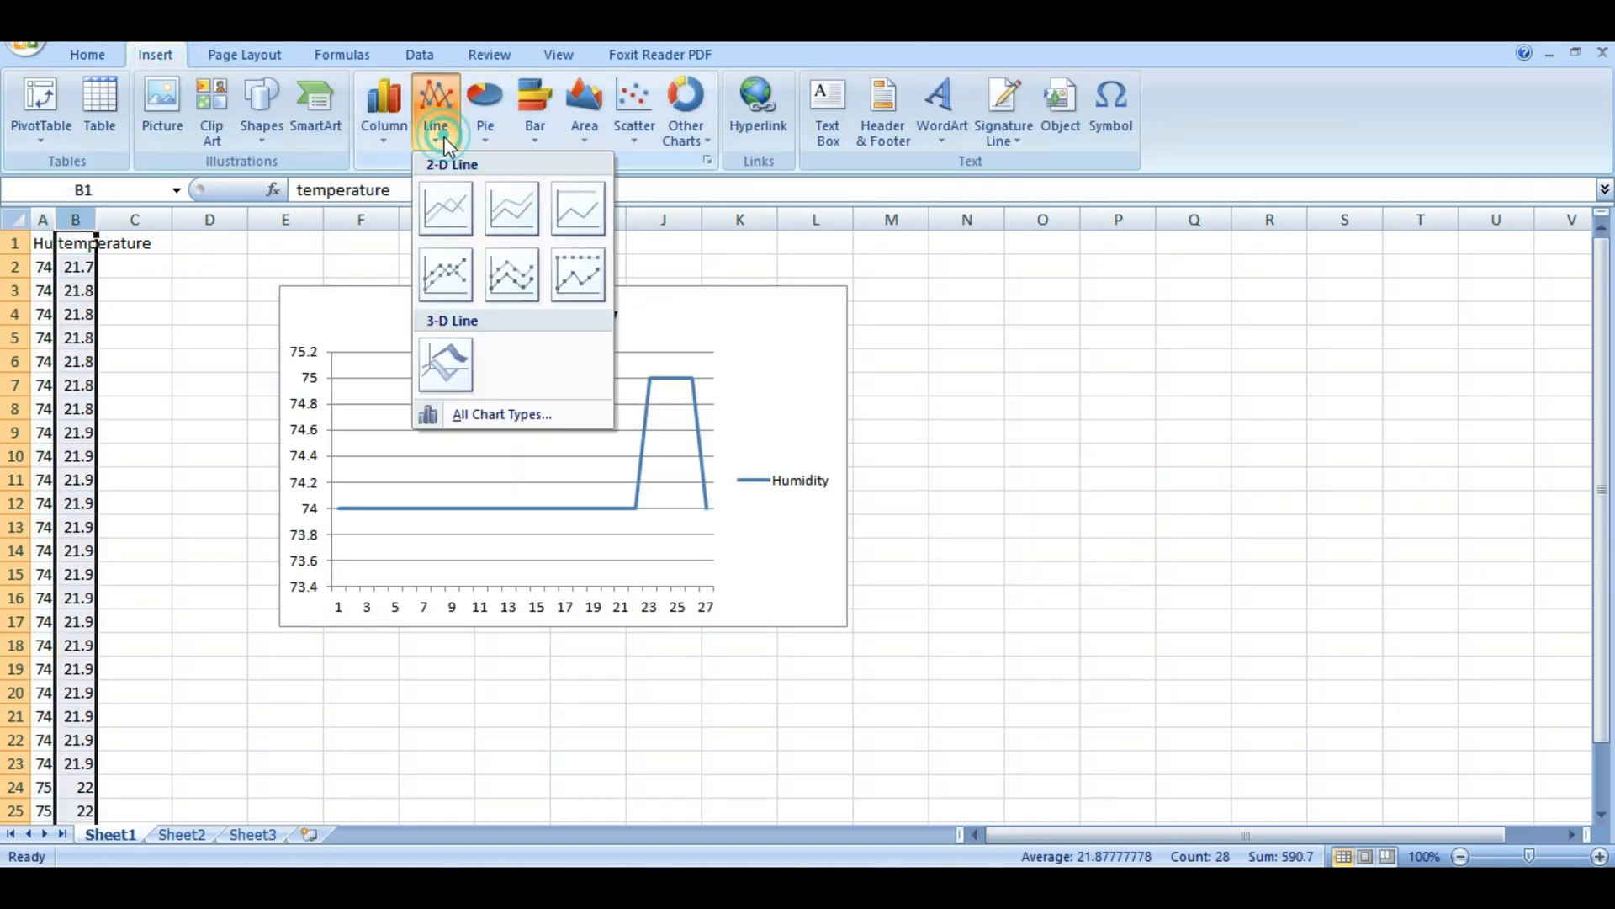
left_click(506, 225)
Arrange the Humidity and temperature charts side by side beside the data, starting around row 2.
left_click_drag(1008, 412, 1227, 322)
left_click_drag(691, 314, 582, 286)
left_click_drag(876, 324, 855, 282)
left_click(740, 645)
left_click(1275, 557)
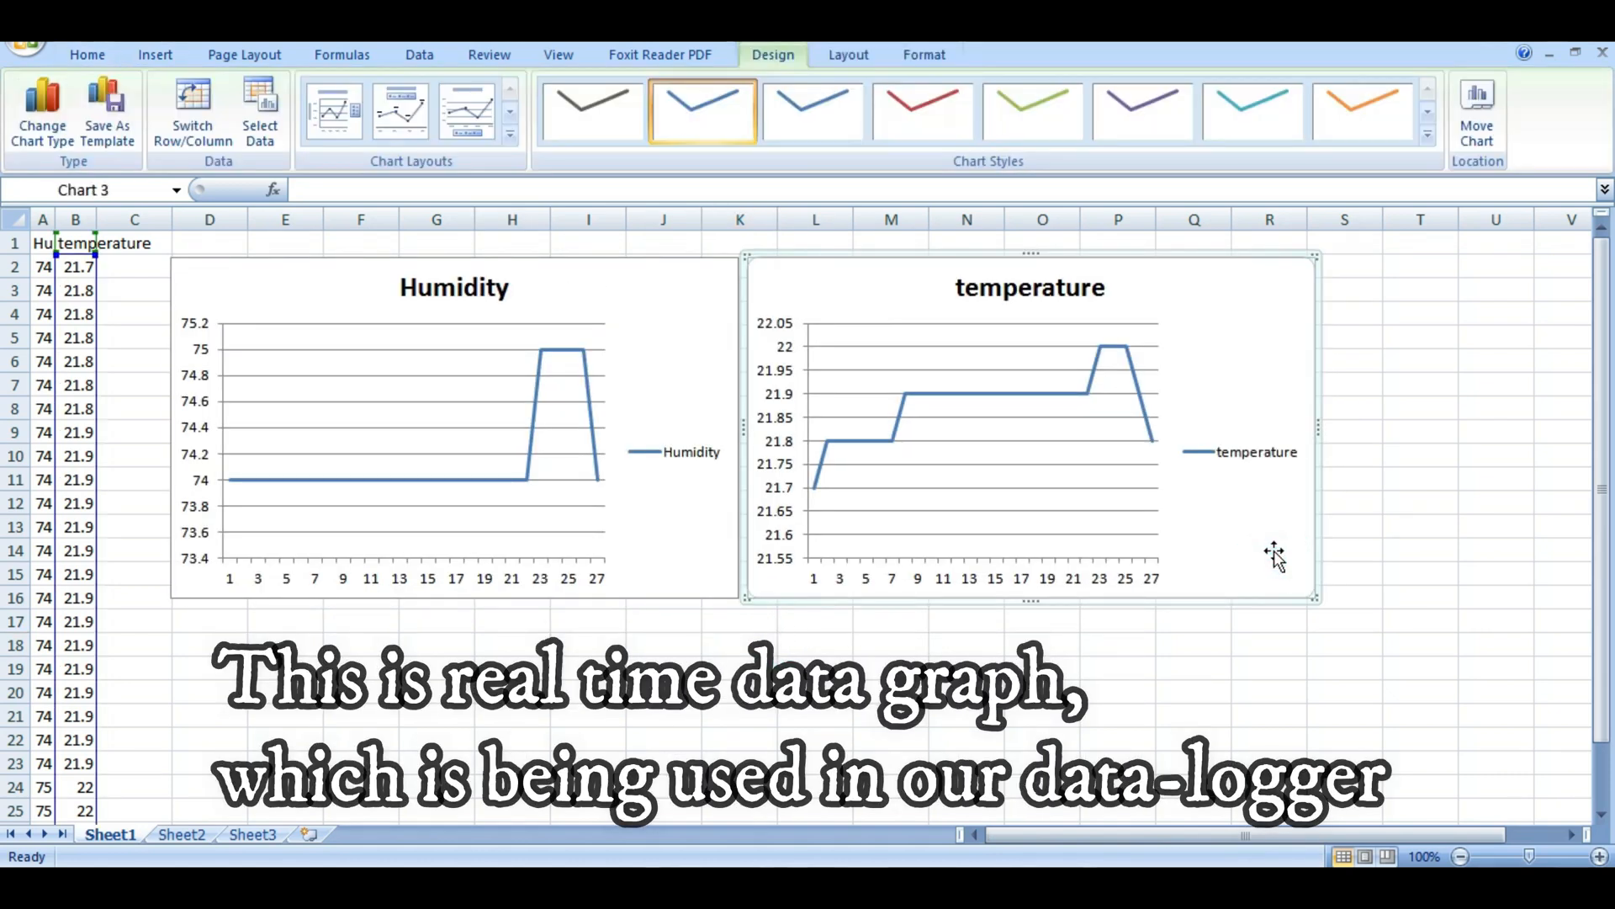
Examine the Humidity and temperature line charts against their source data columns.
left_click(707, 472)
left_click(1263, 381)
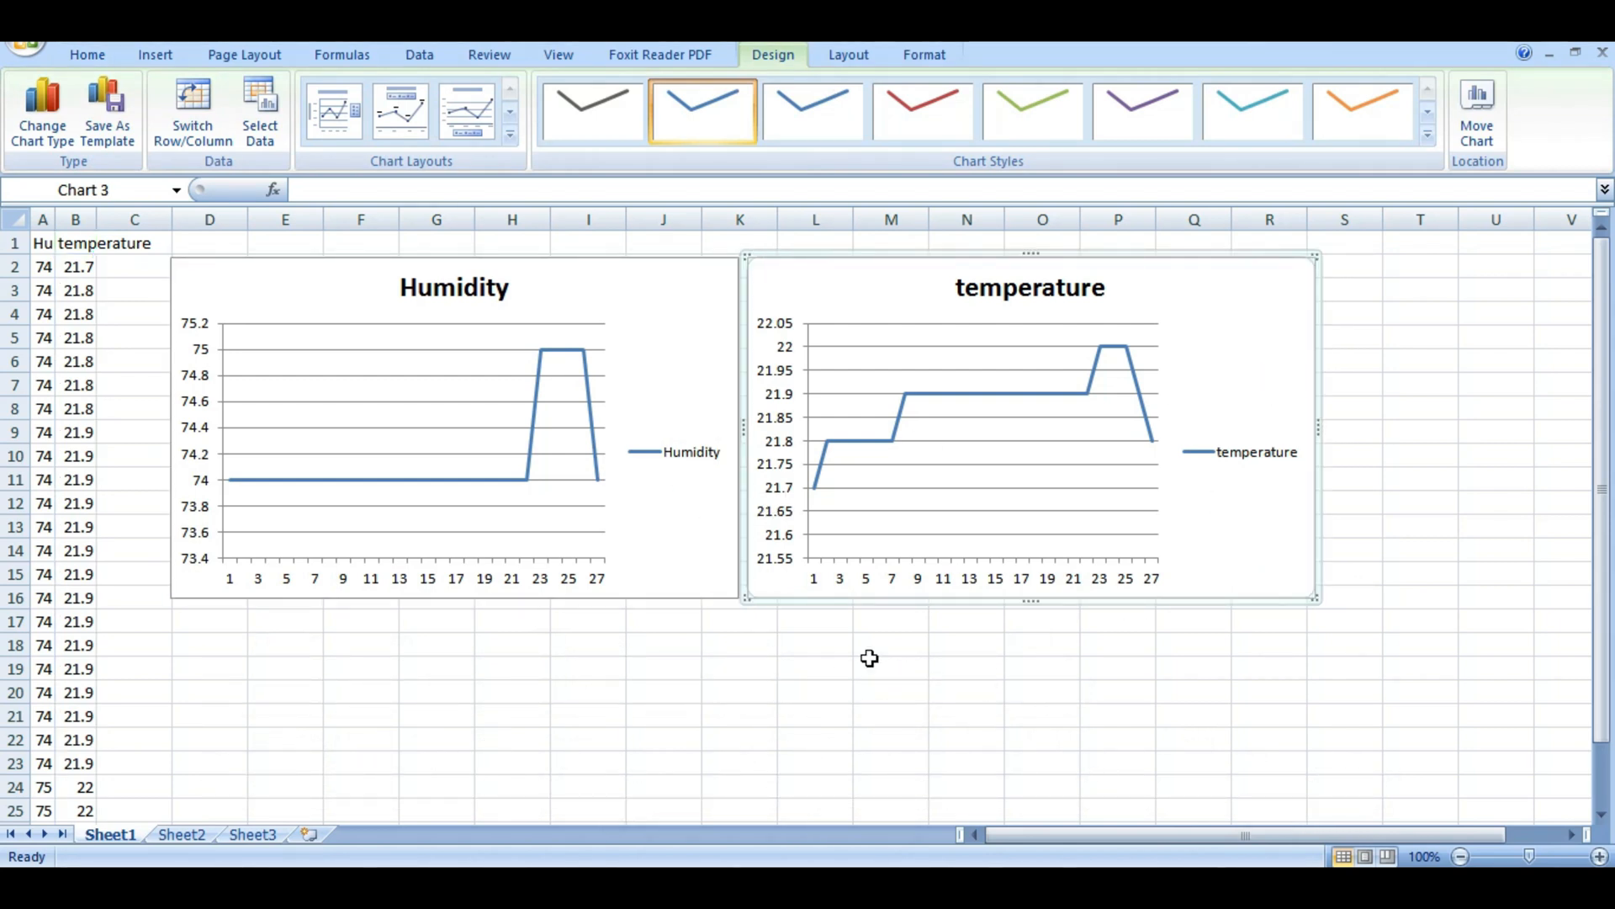
left_click(84, 219)
left_click(42, 219)
left_click(78, 219)
left_click(336, 271)
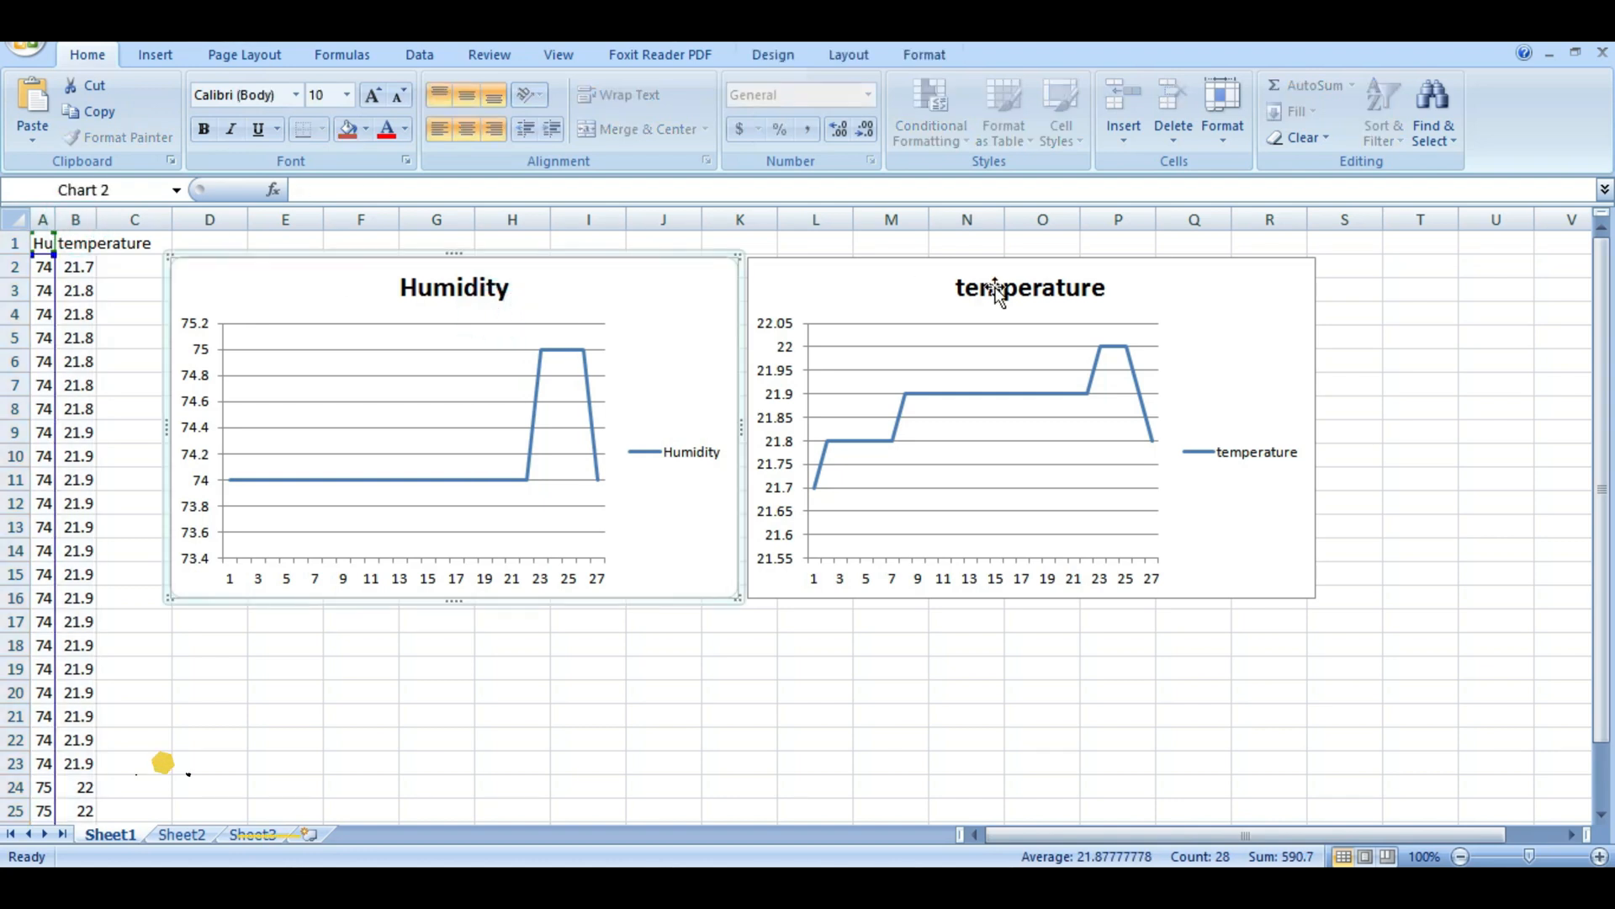
left_click(995, 290)
left_click(1258, 289)
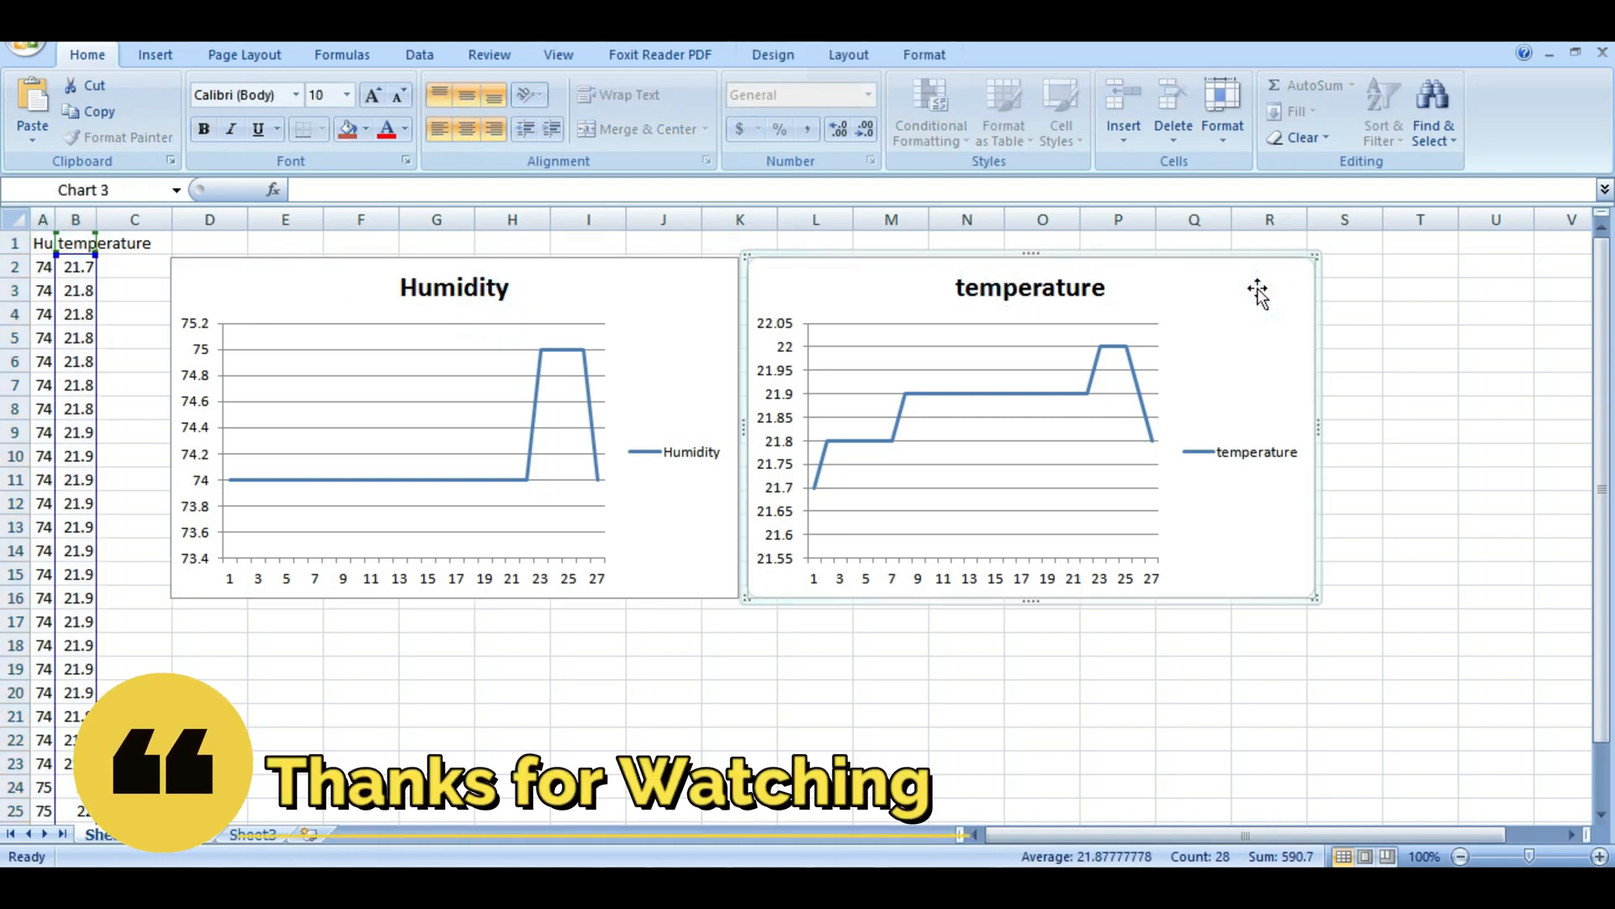
left_click(1042, 646)
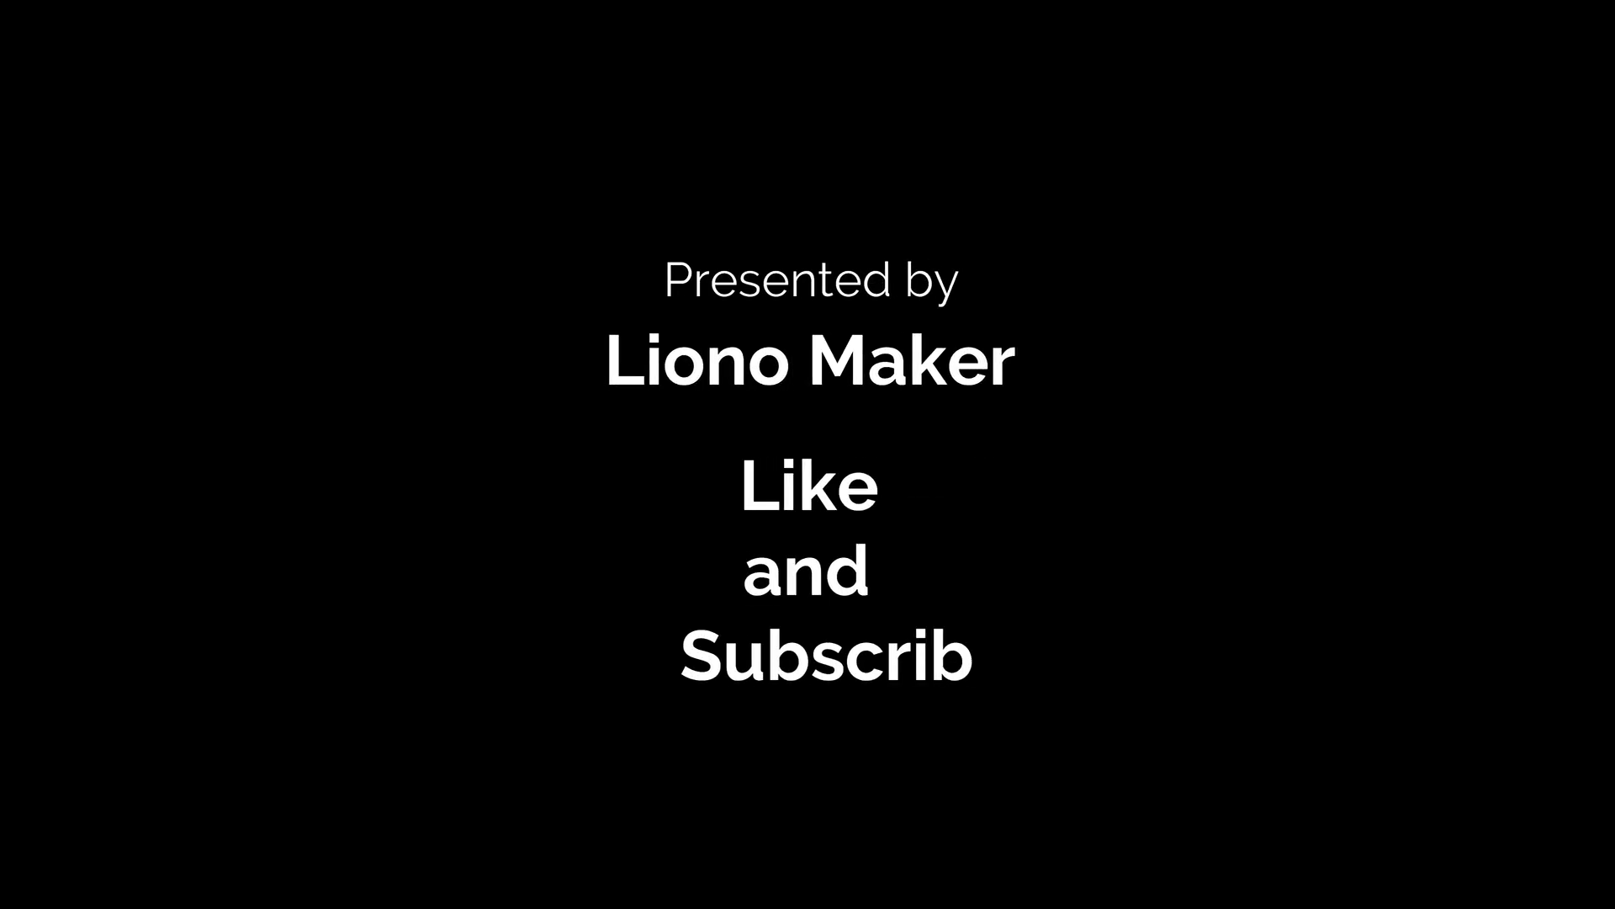